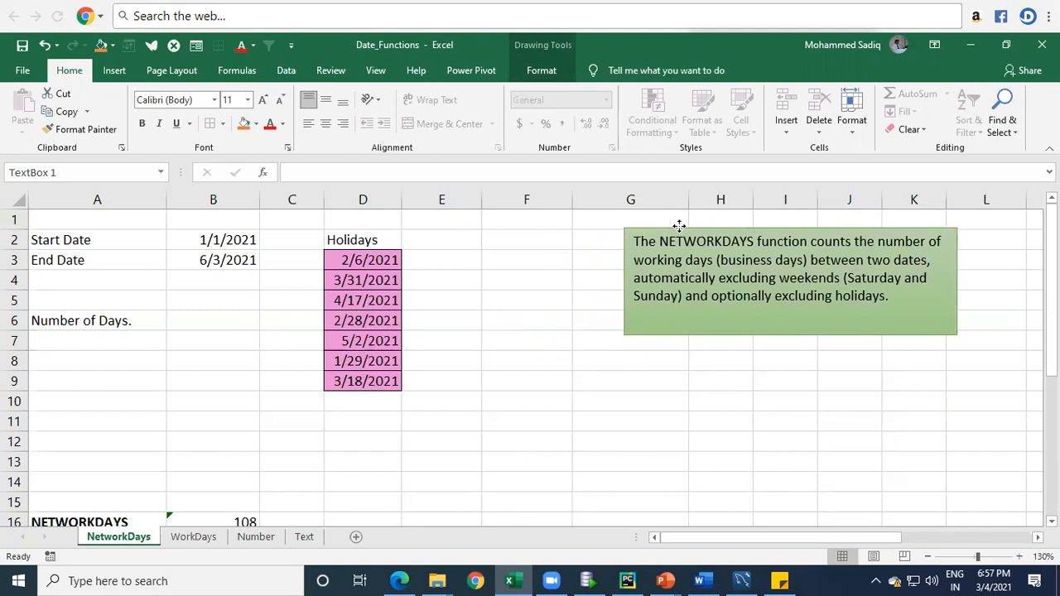
Step: Enter the current date in cell F2 with the formula =TODAY()
{"action": "left_click", "coordinate": [514, 244]}
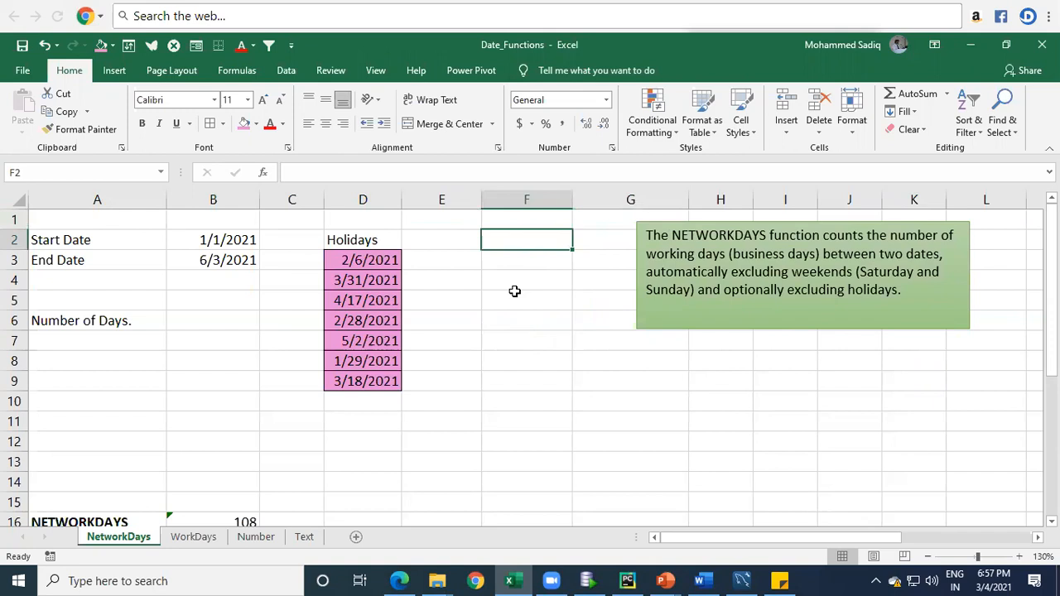
{"action": "type", "text": "=today()"}
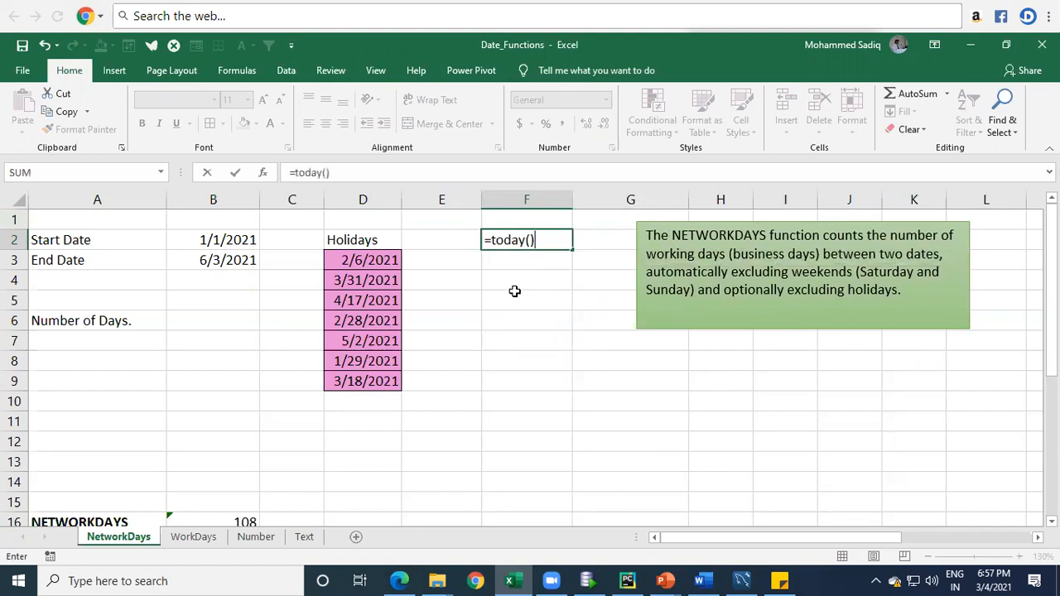
{"action": "key", "text": "Return"}
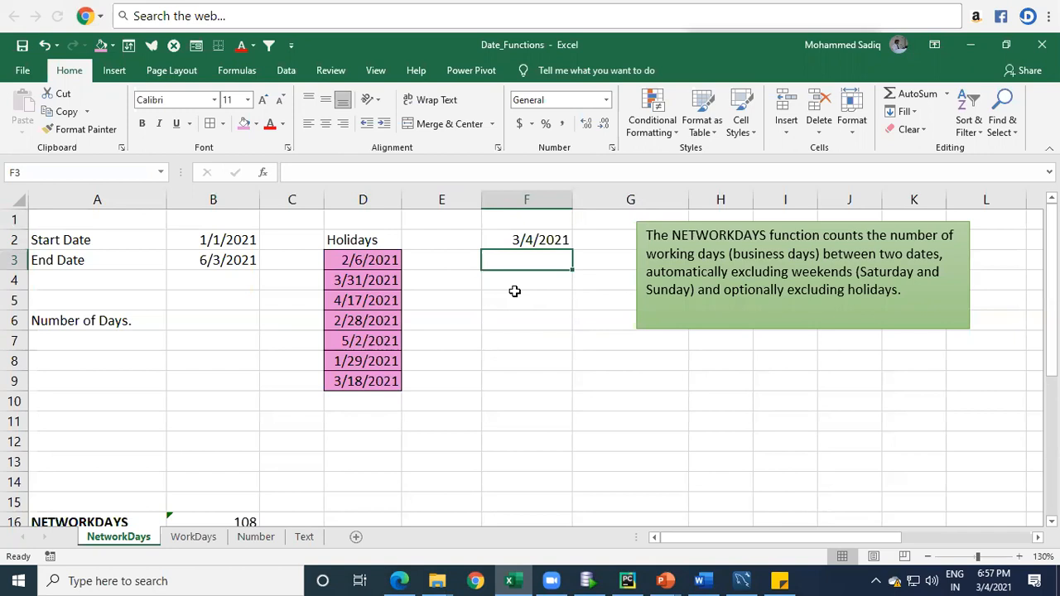
Step: Enter =NOW() in cell F3 and widen column F to fit its contents
{"action": "type", "text": "="}
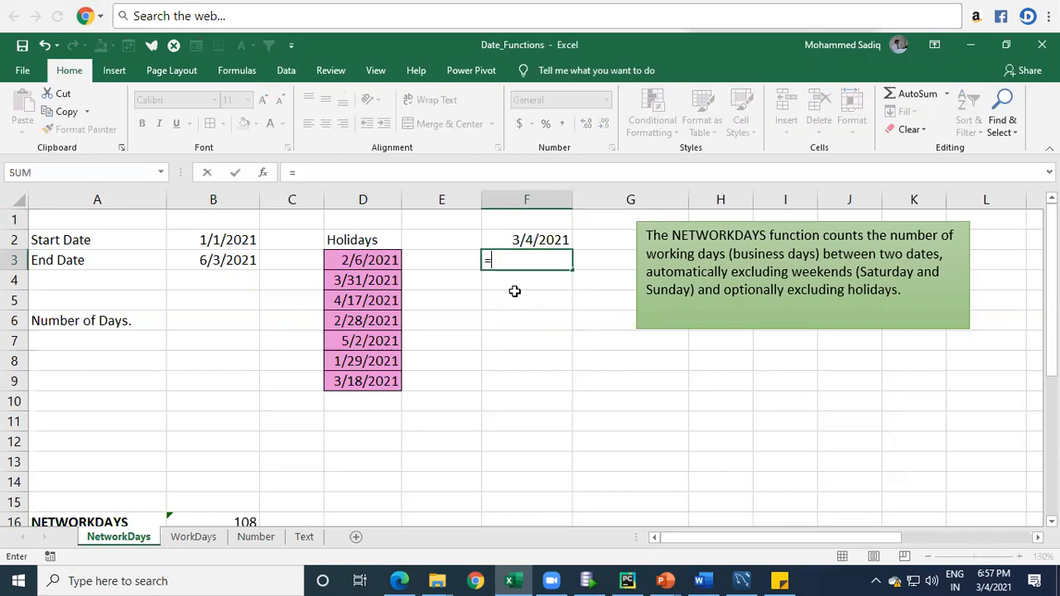
{"action": "type", "text": "now()"}
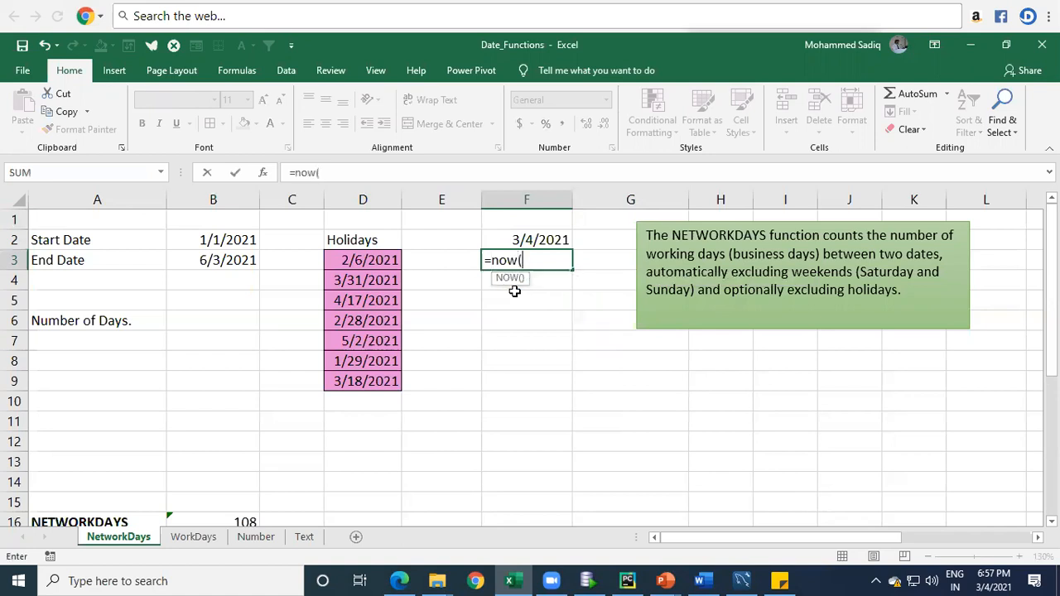
{"action": "key", "text": "Return"}
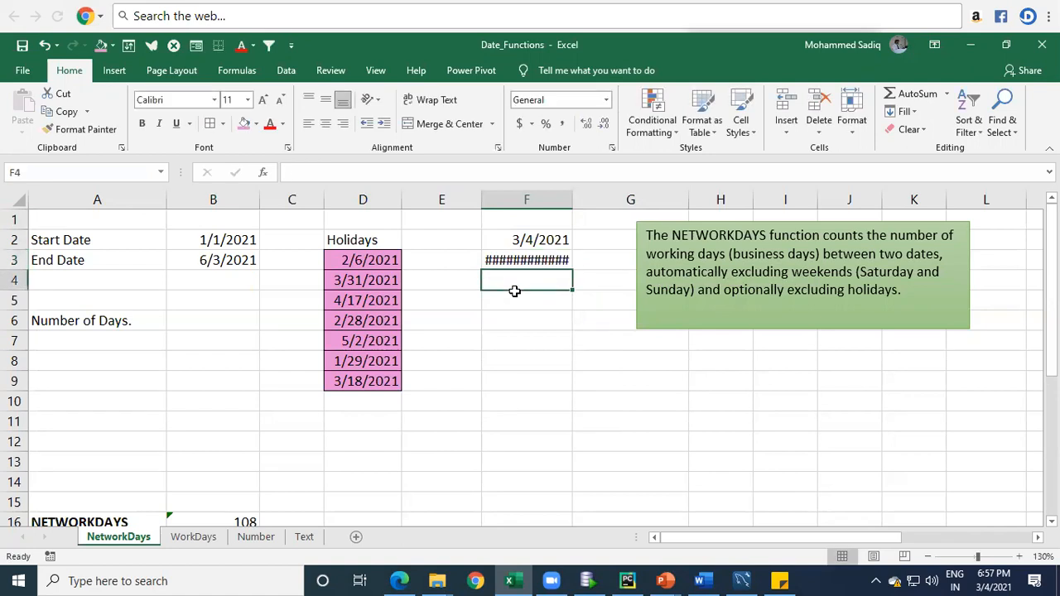
{"action": "key", "text": "Up"}
{"action": "double_click", "coordinate": [572, 200]}
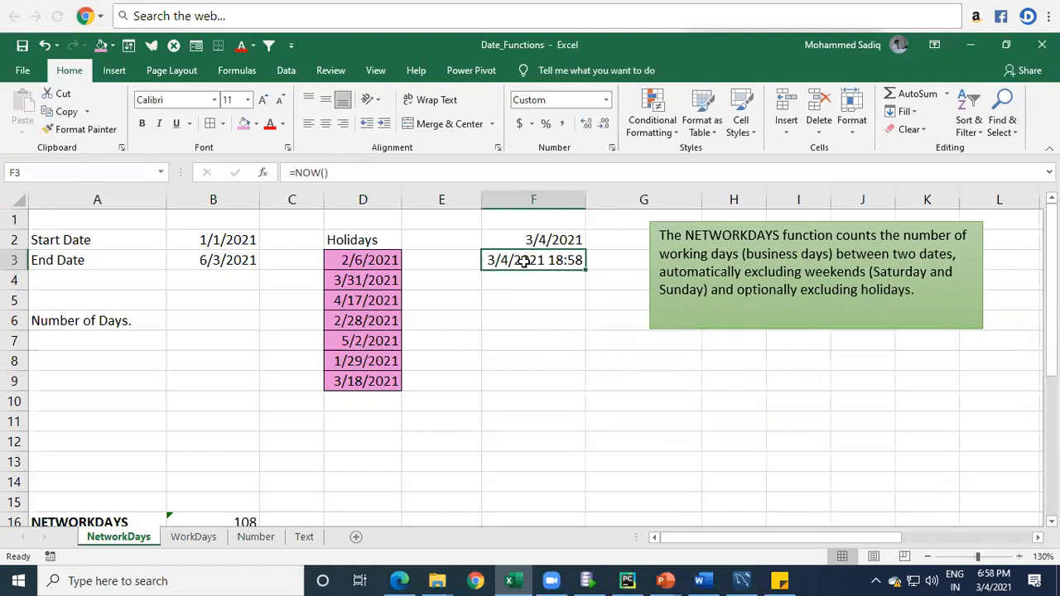
{"action": "double_click", "coordinate": [523, 262]}
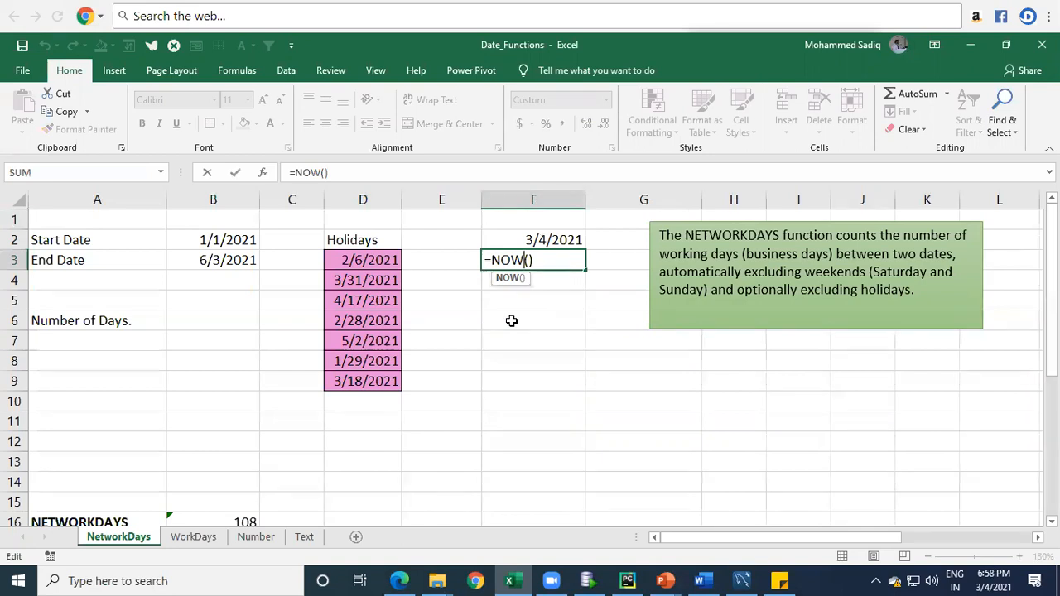
{"action": "key", "text": "Return"}
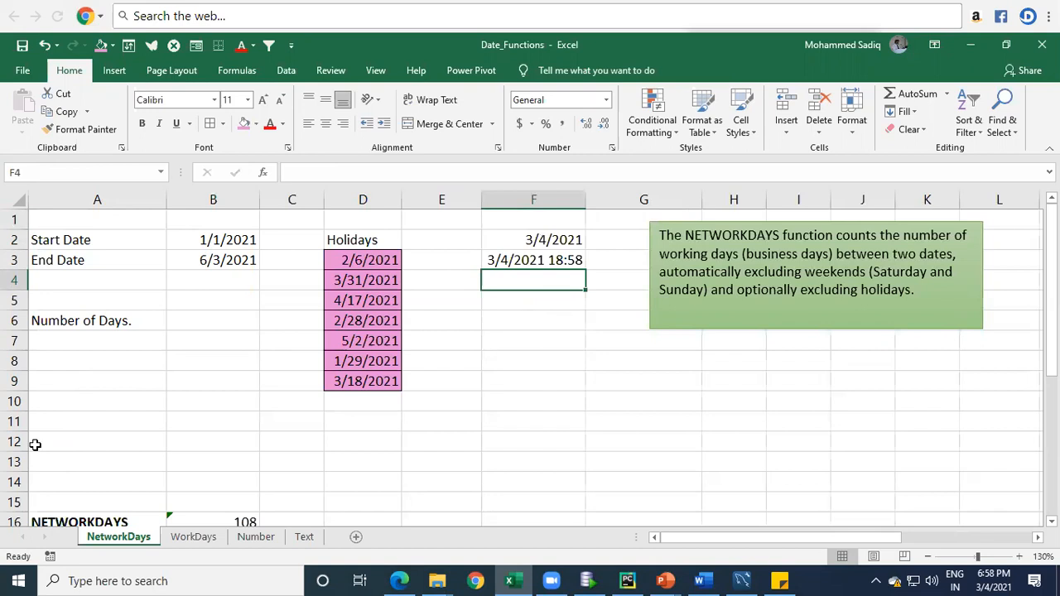
Step: Replace the End Date value in cell B3 with the formula =TODAY()
{"action": "left_click", "coordinate": [217, 239]}
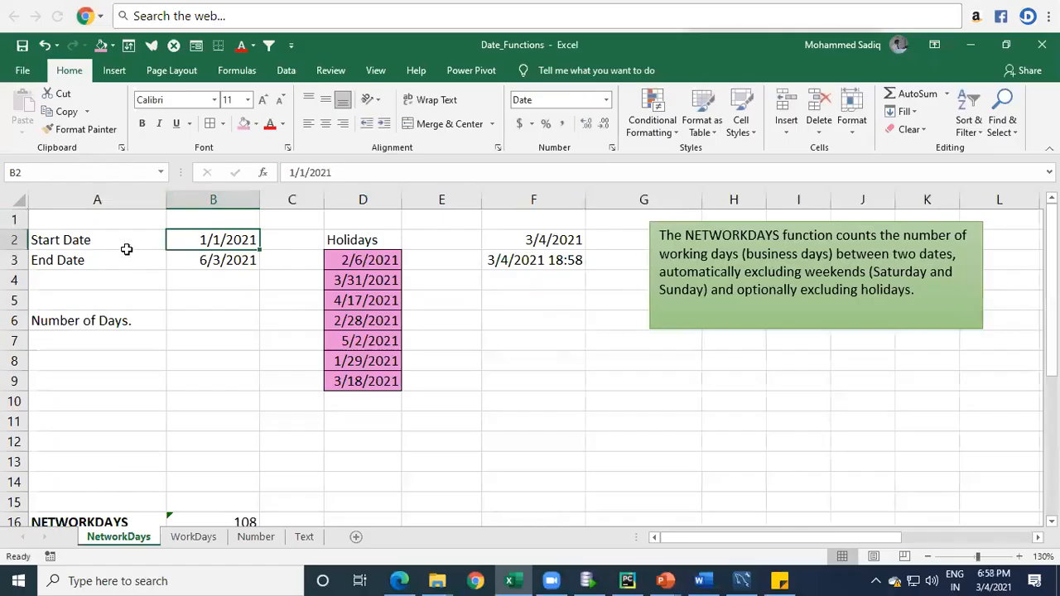
{"action": "left_click", "coordinate": [155, 242]}
{"action": "left_click", "coordinate": [183, 240]}
{"action": "key", "text": "Down"}
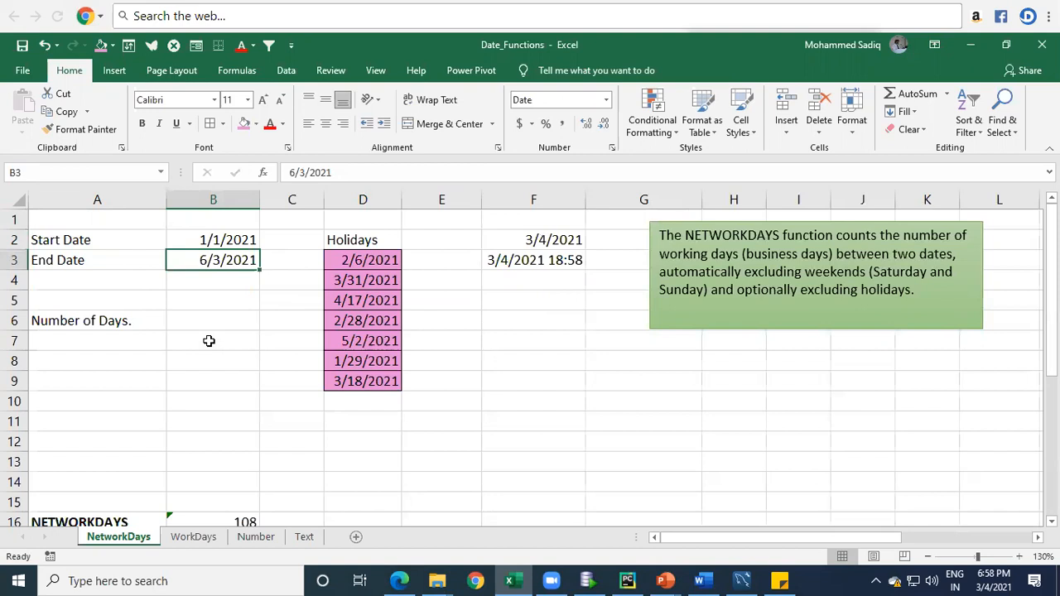
{"action": "type", "text": "=toda"}
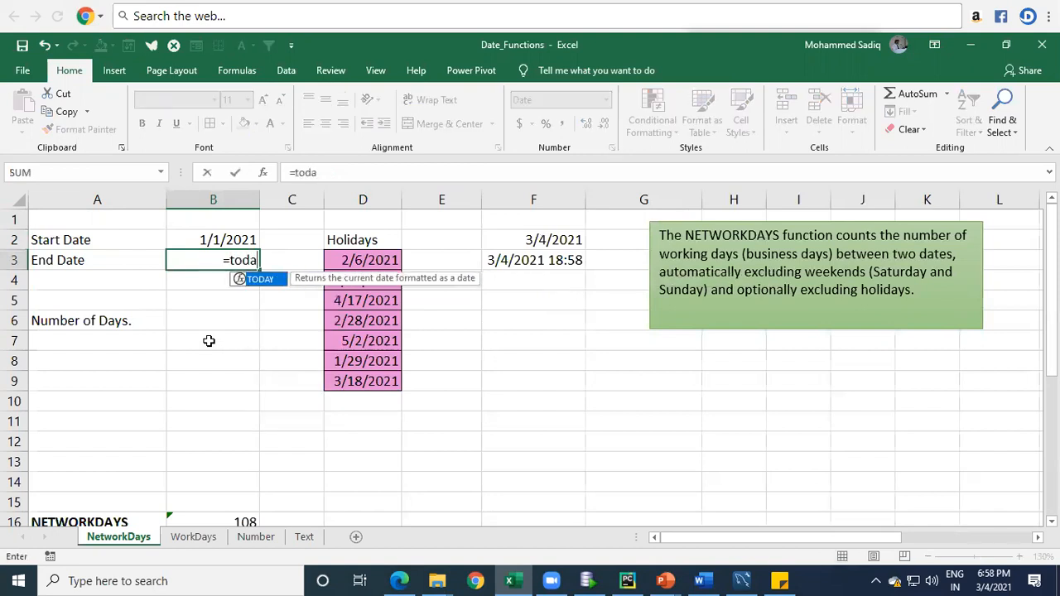
{"action": "key", "text": "Tab"}
{"action": "type", "text": ")"}
{"action": "key", "text": "Return"}
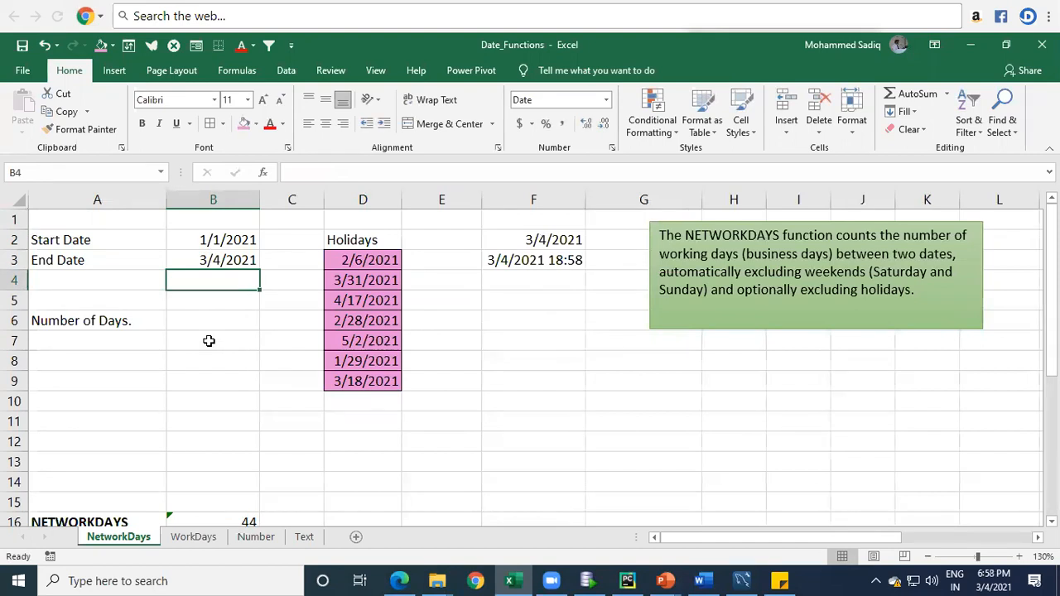
{"action": "key", "text": "Up"}
{"action": "key", "text": "Up"}
{"action": "key", "text": "Down"}
{"action": "key", "text": "Down"}
{"action": "key", "text": "Down"}
{"action": "key", "text": "Down"}
{"action": "key", "text": "Down"}
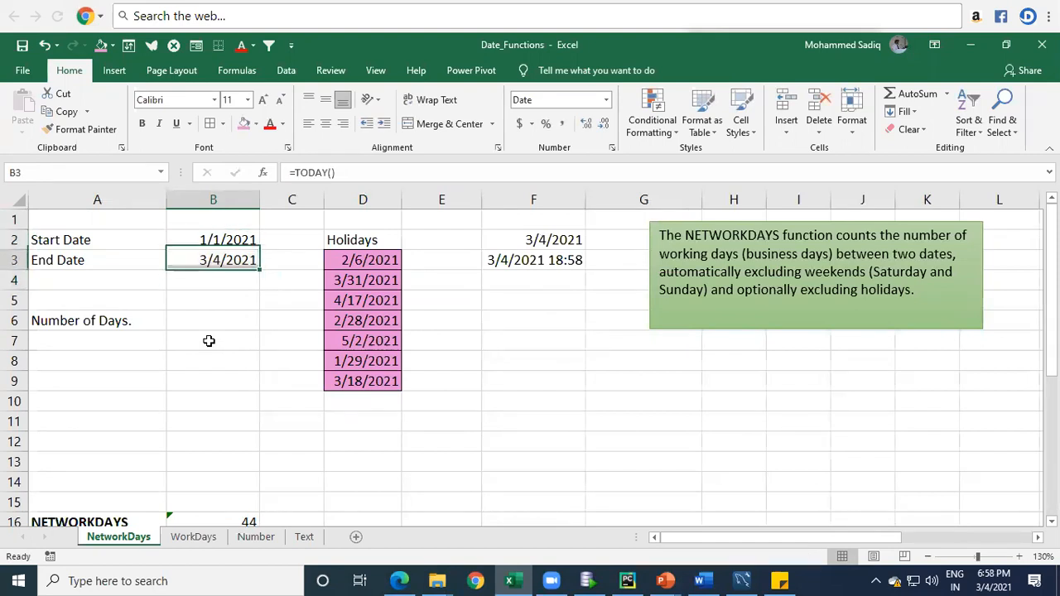
{"action": "key", "text": "Up"}
{"action": "key", "text": "Up"}
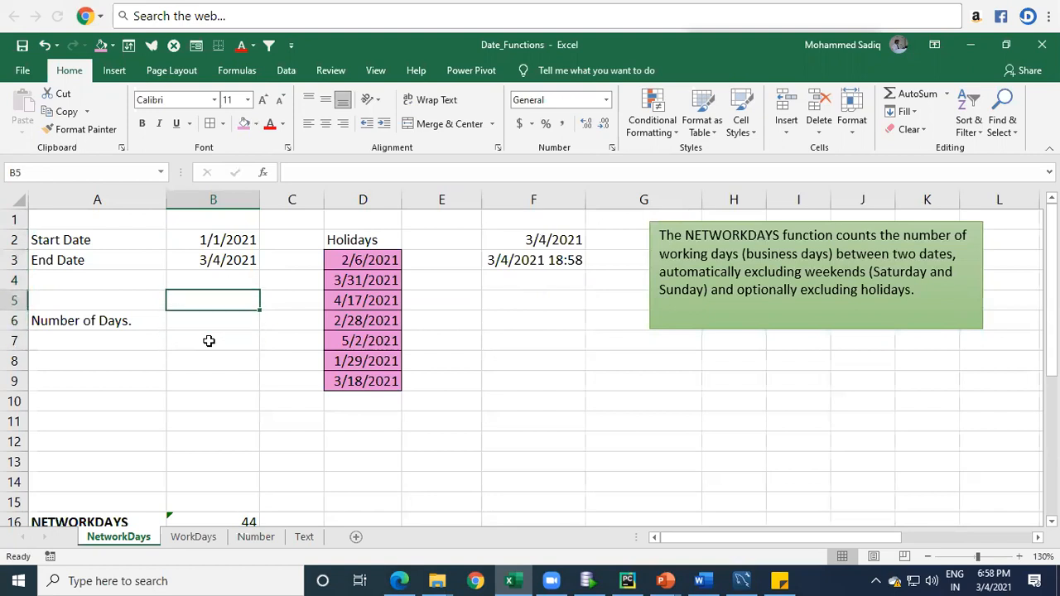
Step: Move the "Number of Days." label from cell A6 up to cell A5
{"action": "key", "text": "Down"}
{"action": "key", "text": "Left"}
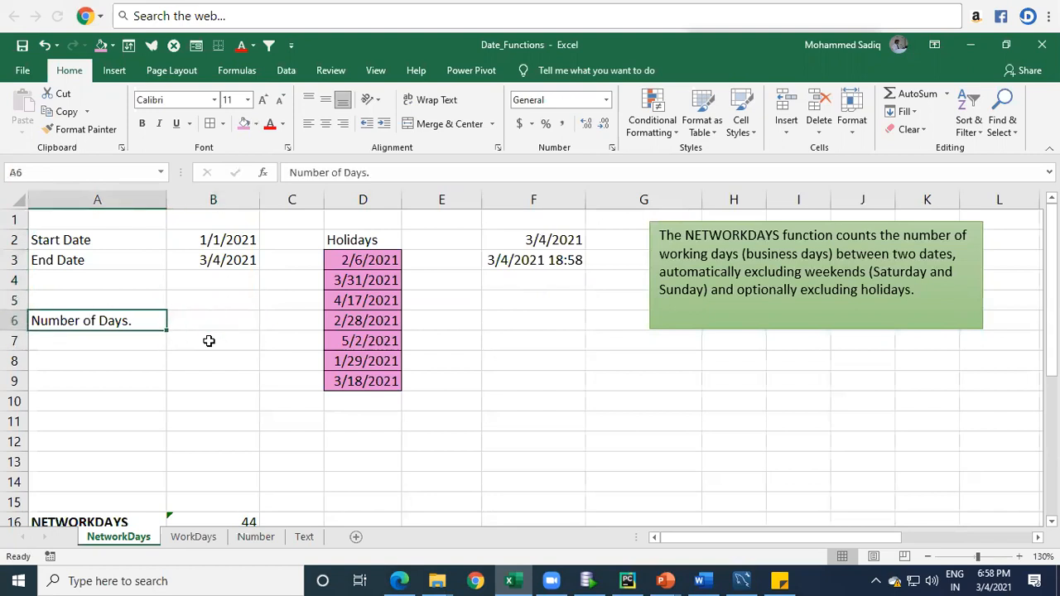
{"action": "key", "text": "ctrl+c"}
{"action": "key", "text": "Escape"}
{"action": "key", "text": "ctrl+x"}
{"action": "key", "text": "Up"}
{"action": "key", "text": "Return"}
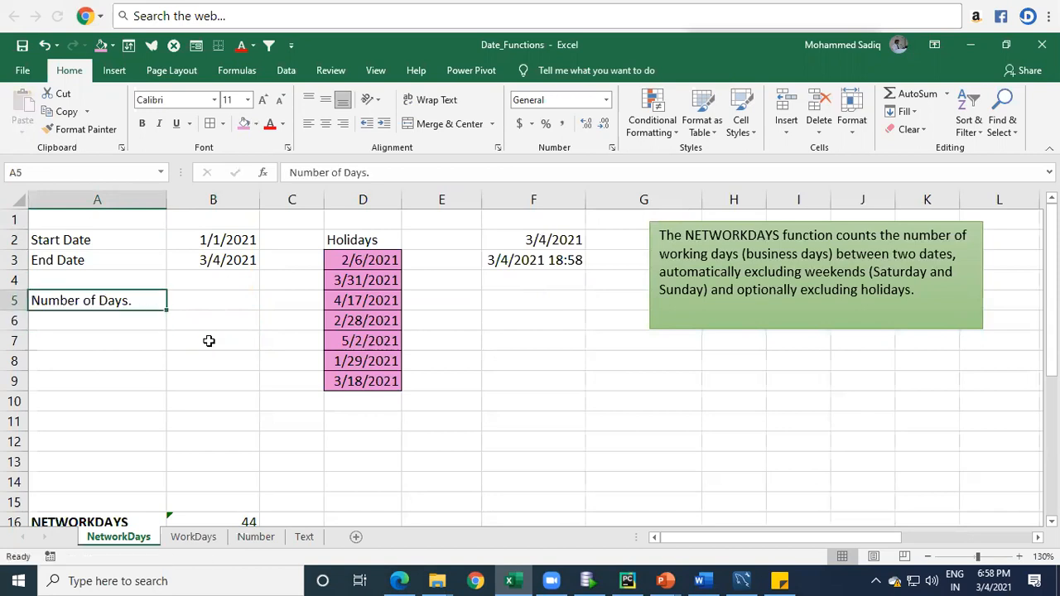
Step: Clear all the contents of column F
{"action": "key", "text": "Right"}
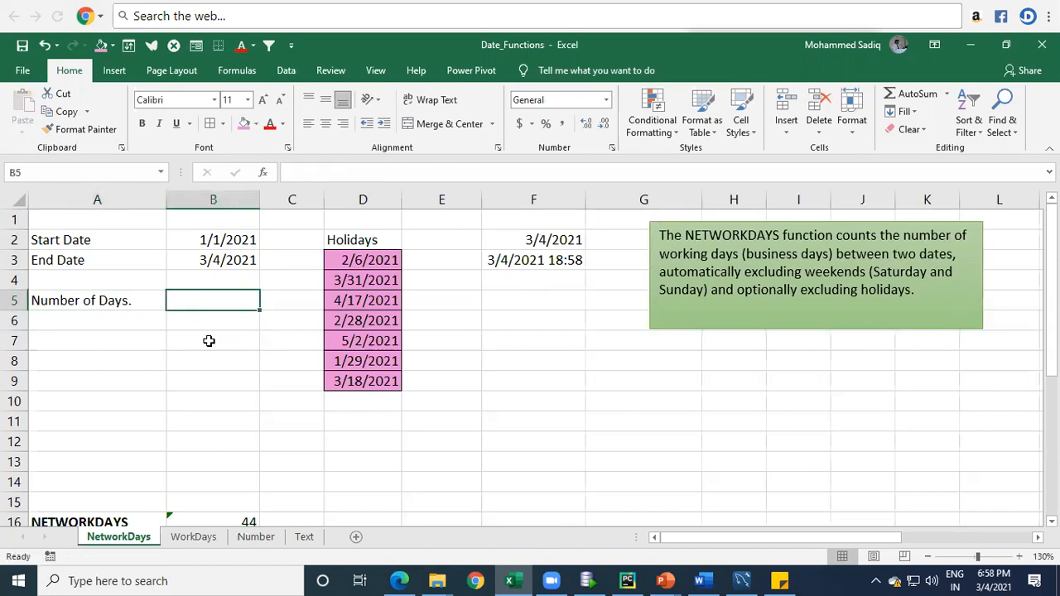
{"action": "left_click", "coordinate": [532, 193]}
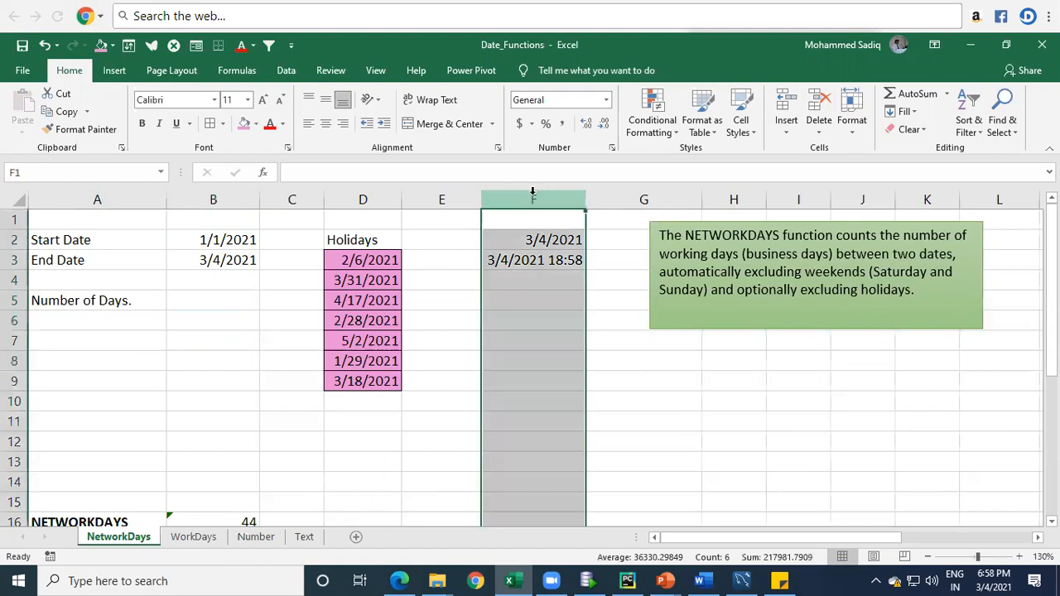
{"action": "key", "text": "Delete"}
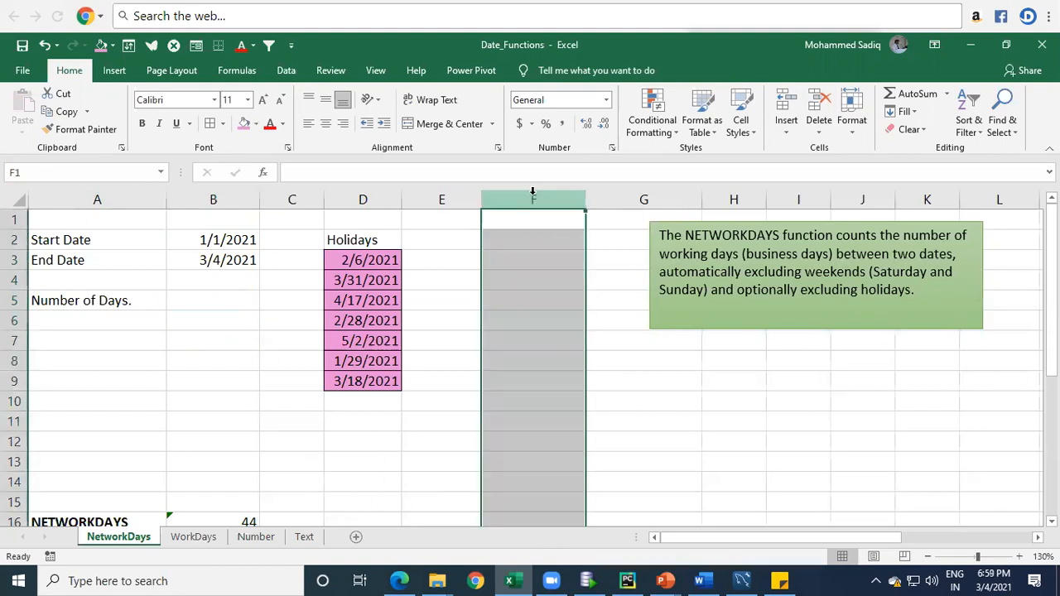
Step: Calculate the number of days in cell B5 by subtracting the start date from the end date with =B3-B2
{"action": "left_click", "coordinate": [216, 305]}
{"action": "type", "text": "="}
{"action": "key", "text": "Up"}
{"action": "key", "text": "Up"}
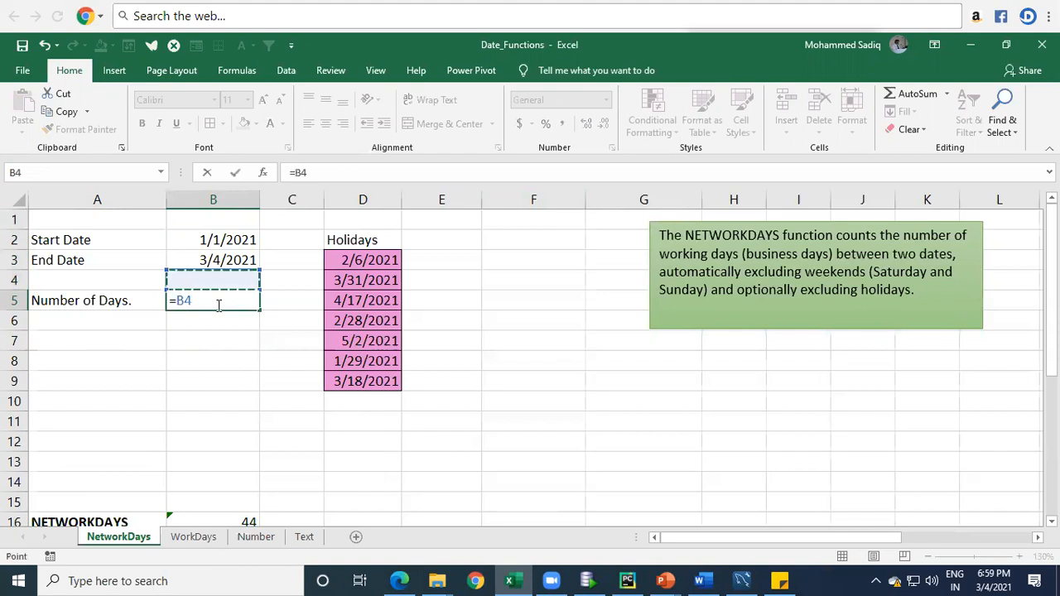
{"action": "type", "text": "-"}
{"action": "key", "text": "Up"}
{"action": "key", "text": "Up"}
{"action": "key", "text": "Up"}
{"action": "key", "text": "Return"}
{"action": "left_click", "coordinate": [216, 305]}
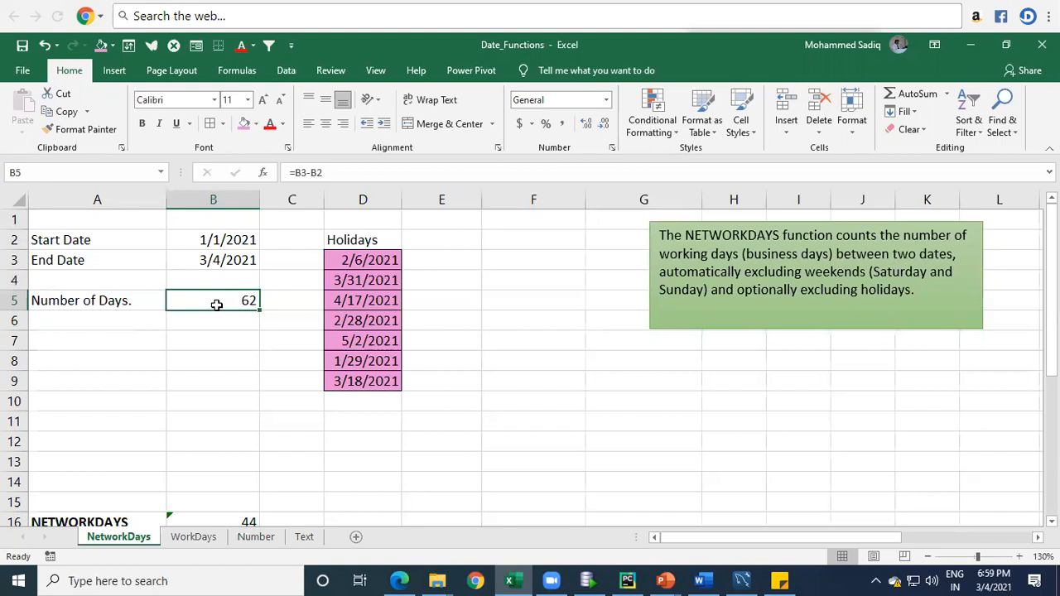
Step: Add the label "Working Days" in cell A6, below the "Number of Days." label
{"action": "key", "text": "Left"}
{"action": "key", "text": "Down"}
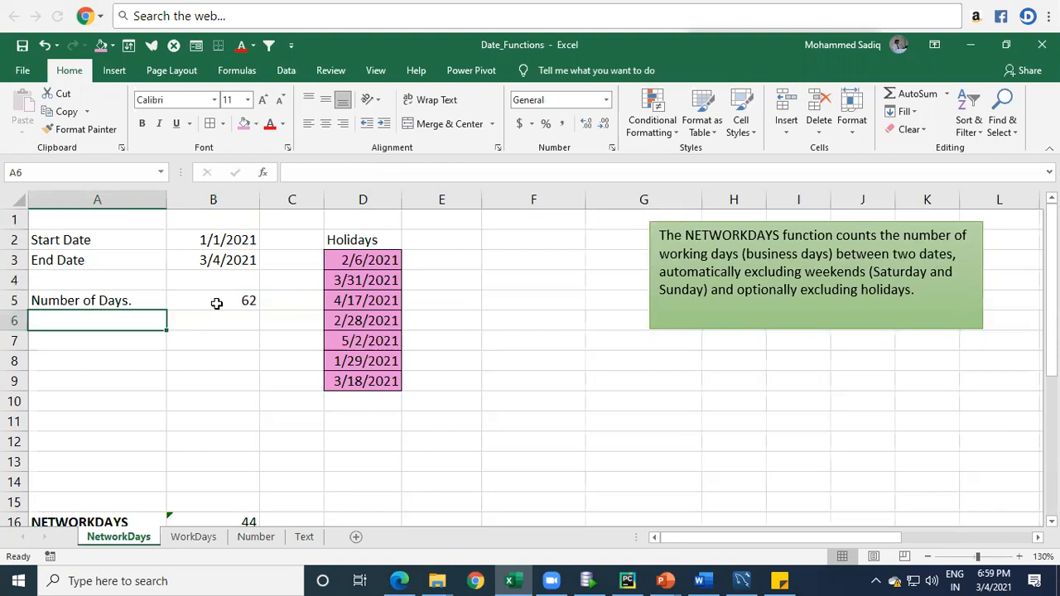
{"action": "type", "text": "Work"}
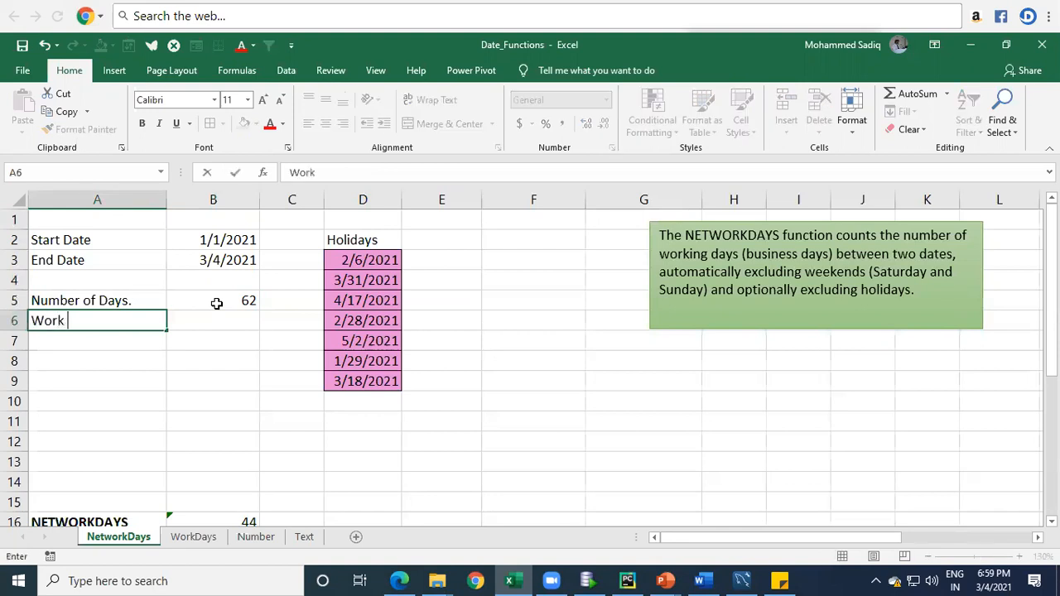
{"action": "type", "text": "ing Days"}
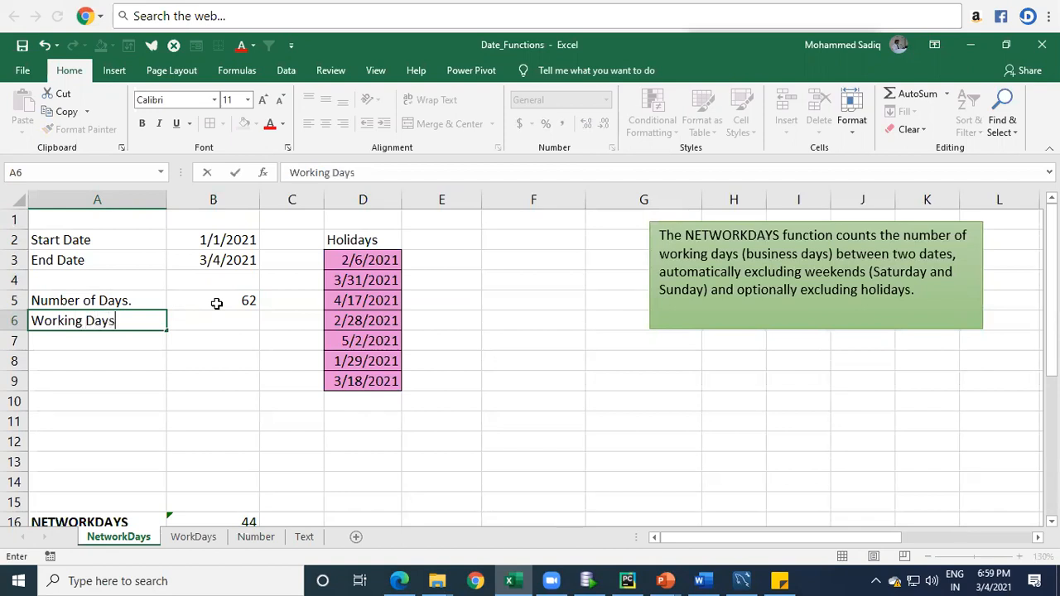
{"action": "key", "text": "Return"}
{"action": "key", "text": "Up"}
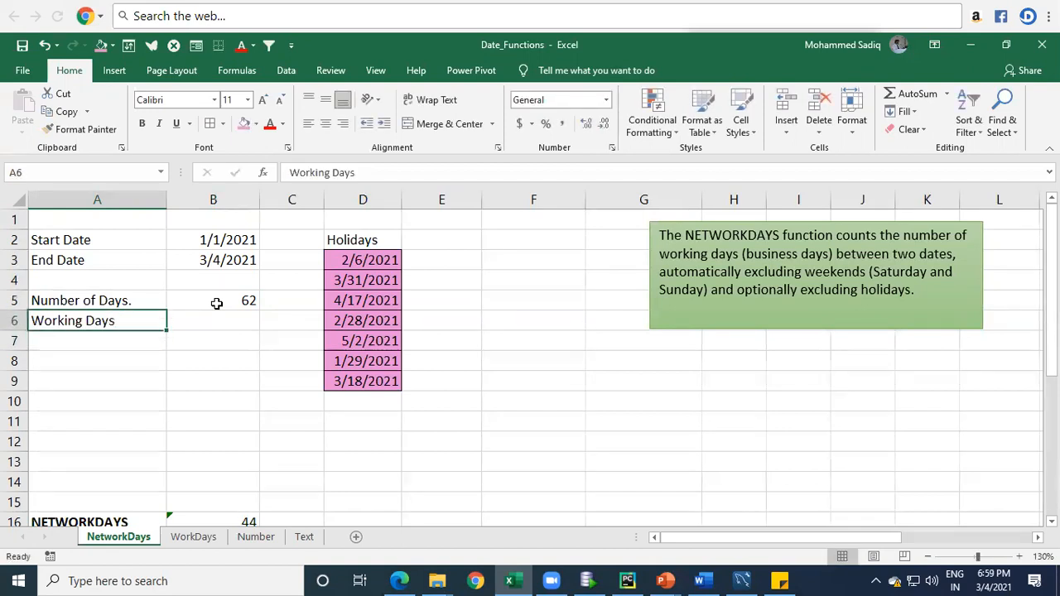
Step: Extend the label in cell A6 to read "Working Days Excluding Saturday and Sundays"
{"action": "key", "text": "F2"}
{"action": "type", "text": "Exc"}
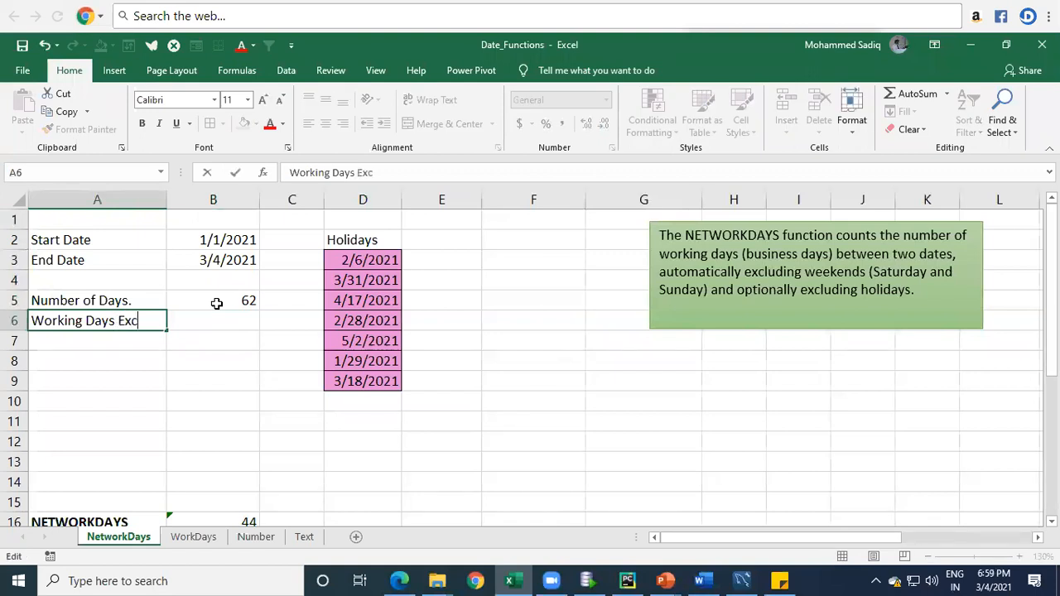
{"action": "type", "text": "luding Sata and Sundays"}
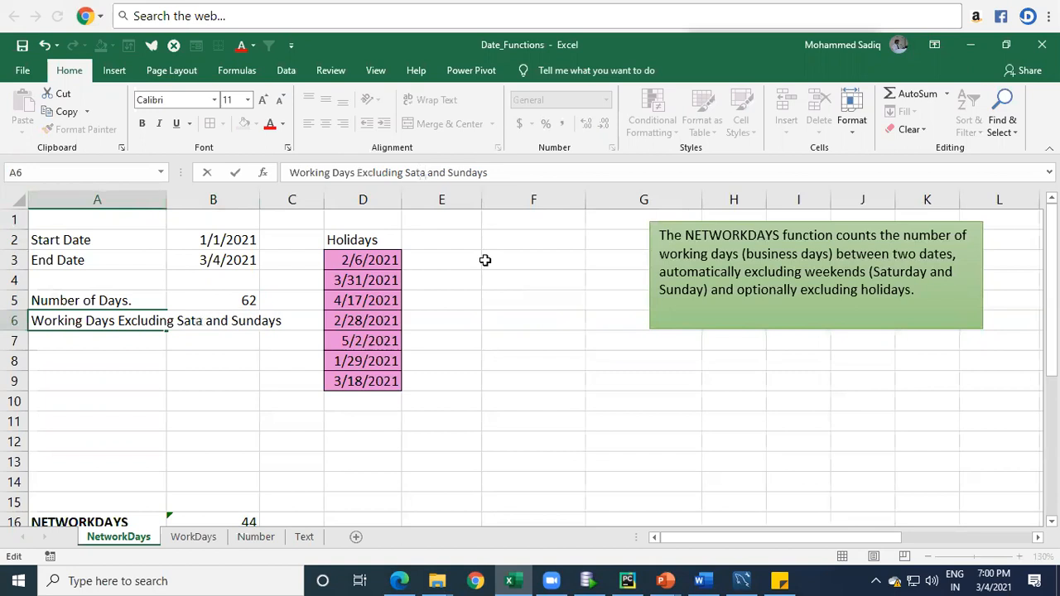
{"action": "type", "text": "urday"}
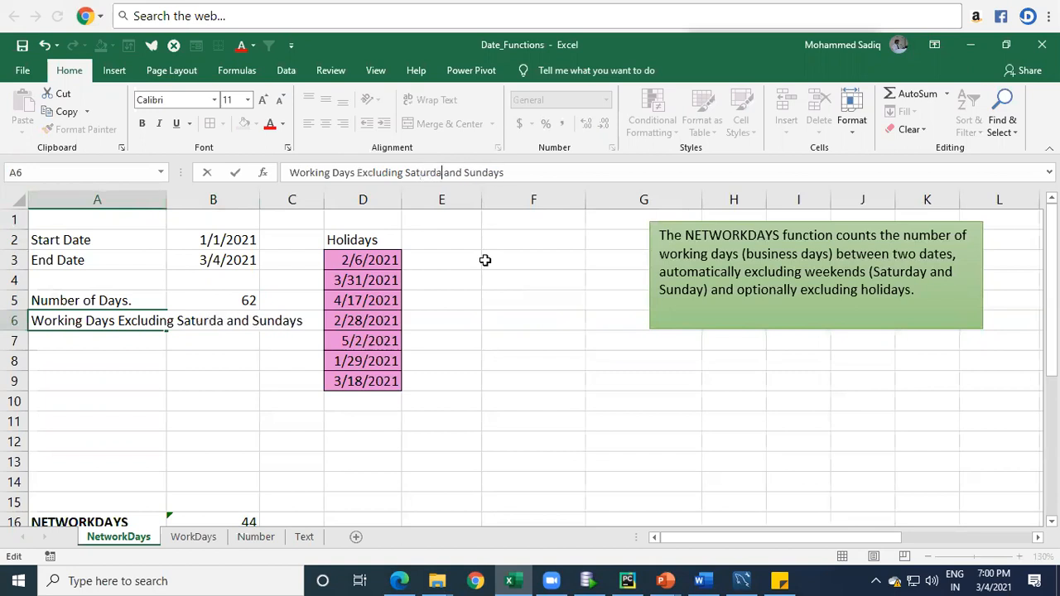
{"action": "left_click", "coordinate": [207, 421]}
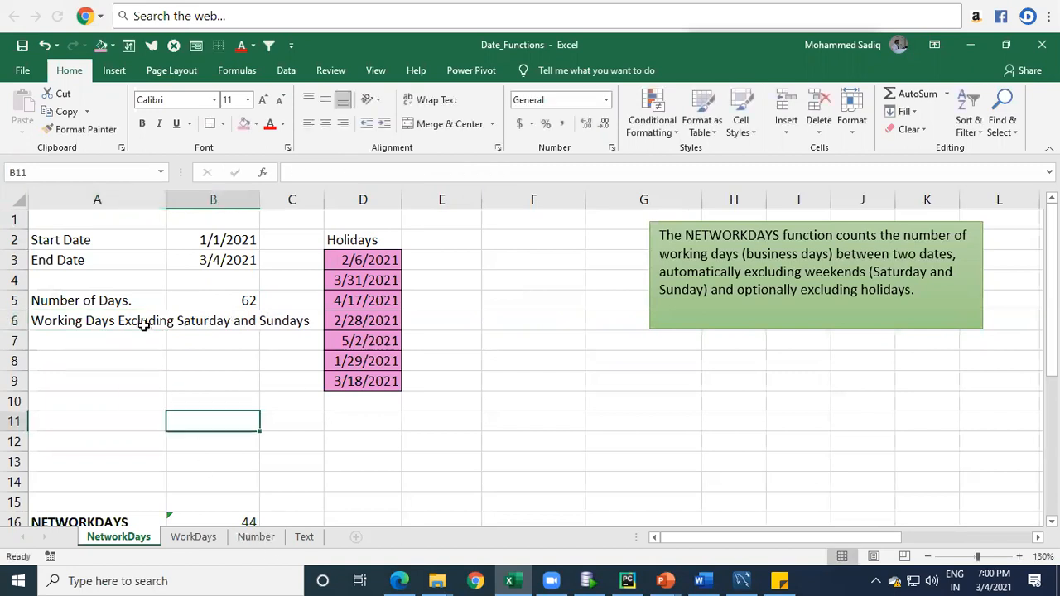
Step: Increase the height of row 6 to about double and wrap the text of the label in cell A6
{"action": "left_click_drag", "start_coordinate": [13, 328], "coordinate": [13, 352]}
{"action": "left_click", "coordinate": [95, 343]}
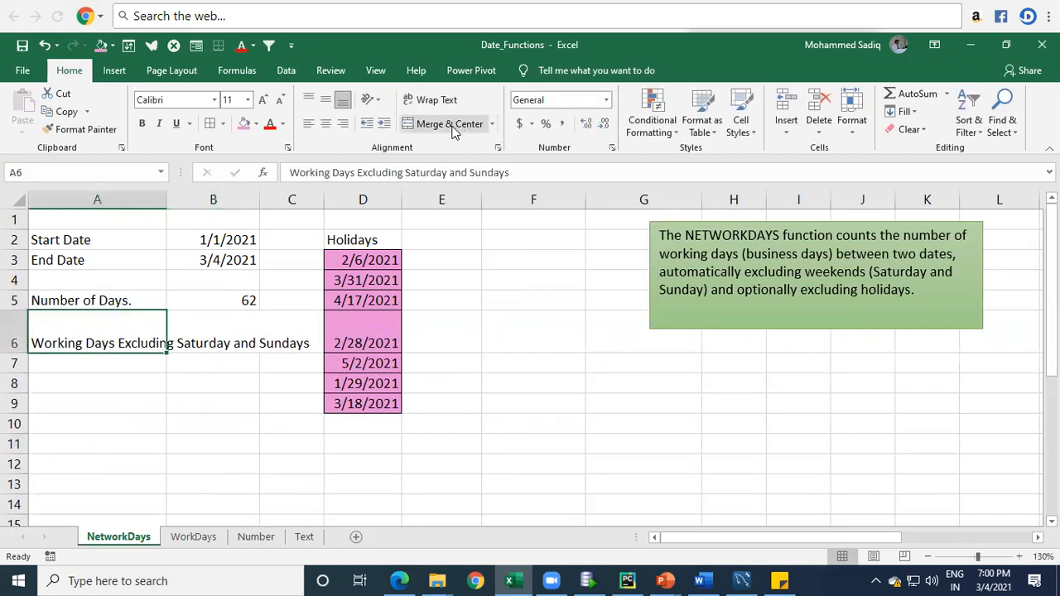
{"action": "left_click", "coordinate": [431, 100]}
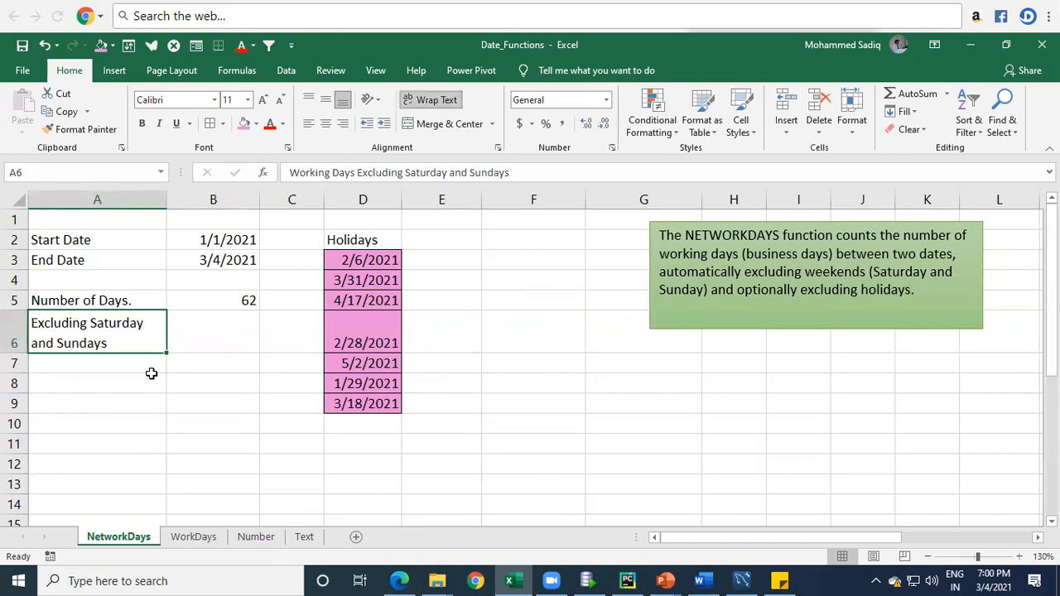
Step: Examine the system calendar month by month from March 2021 back to January 2021
{"action": "left_click", "coordinate": [214, 342]}
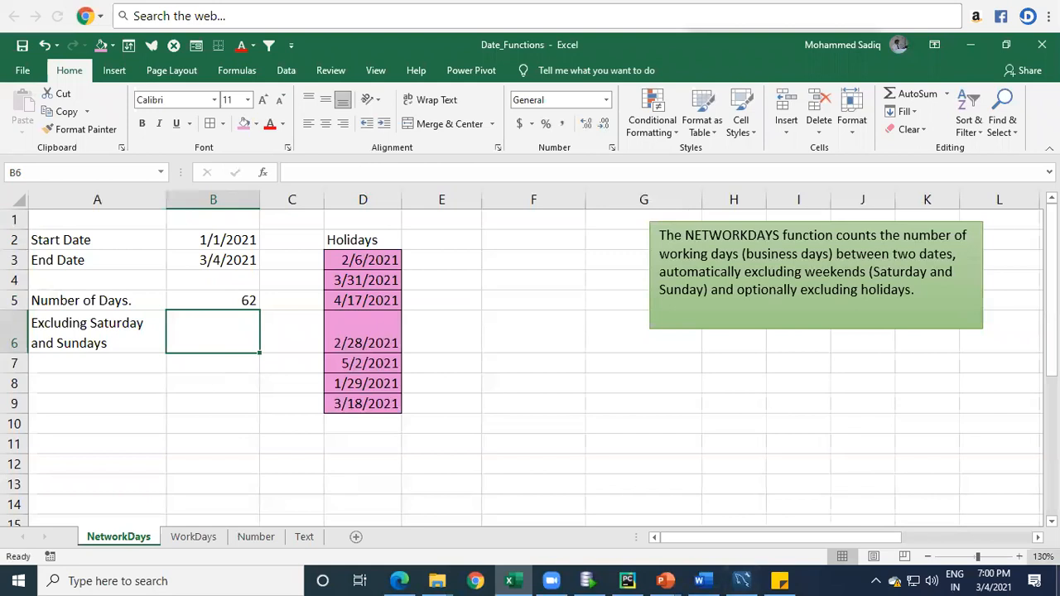
{"action": "left_click", "coordinate": [998, 579]}
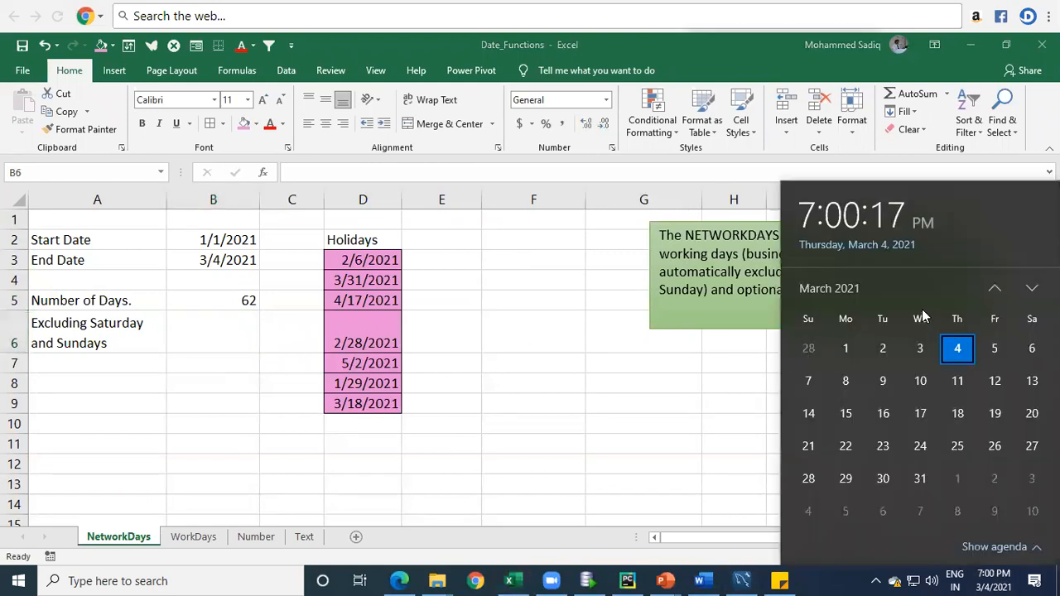
{"action": "left_click", "coordinate": [994, 289]}
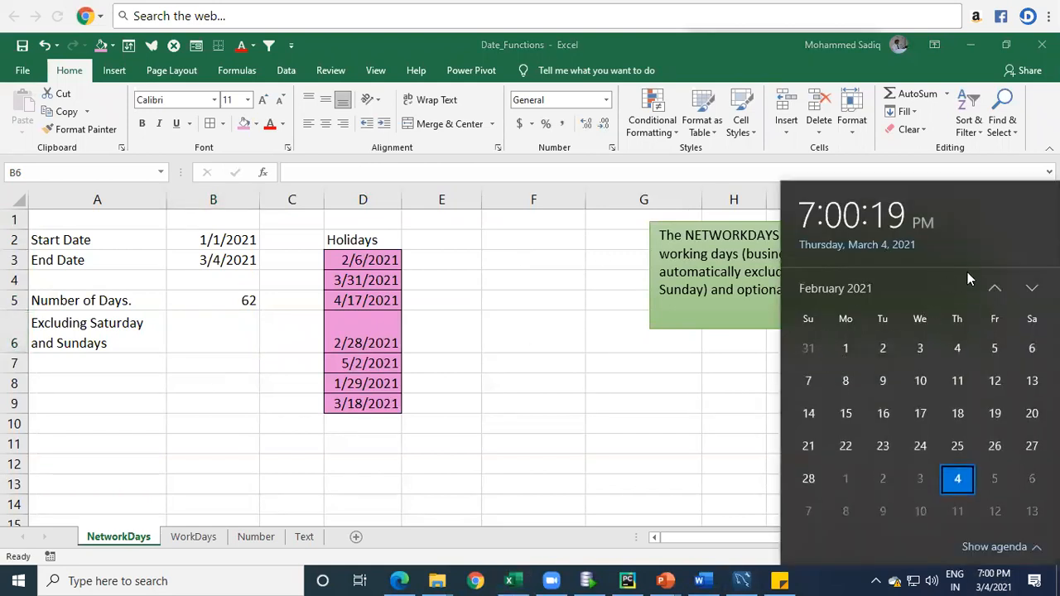
{"action": "left_click", "coordinate": [994, 288]}
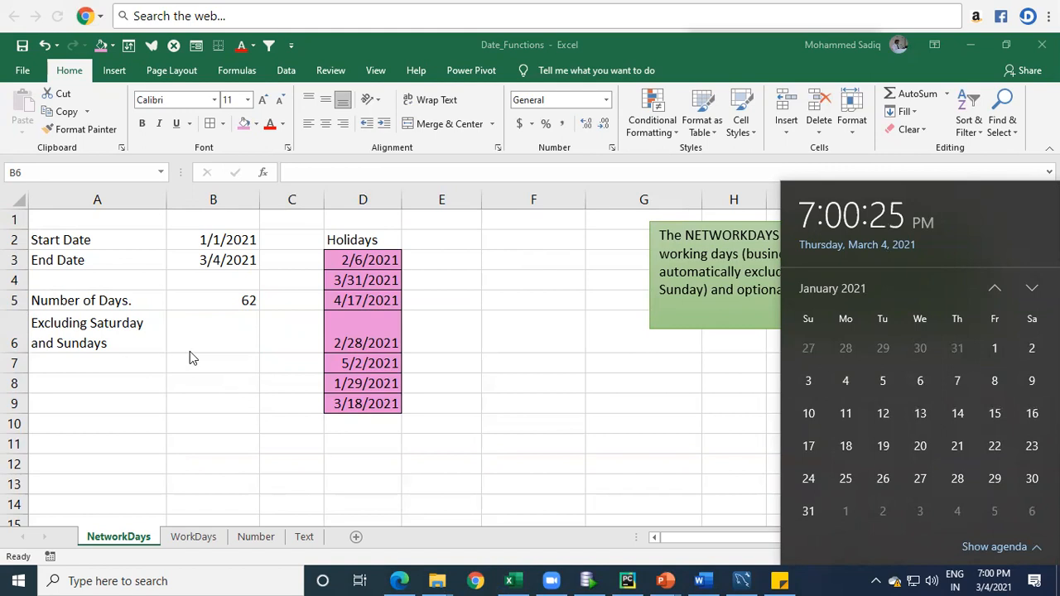
{"action": "left_click", "coordinate": [198, 328]}
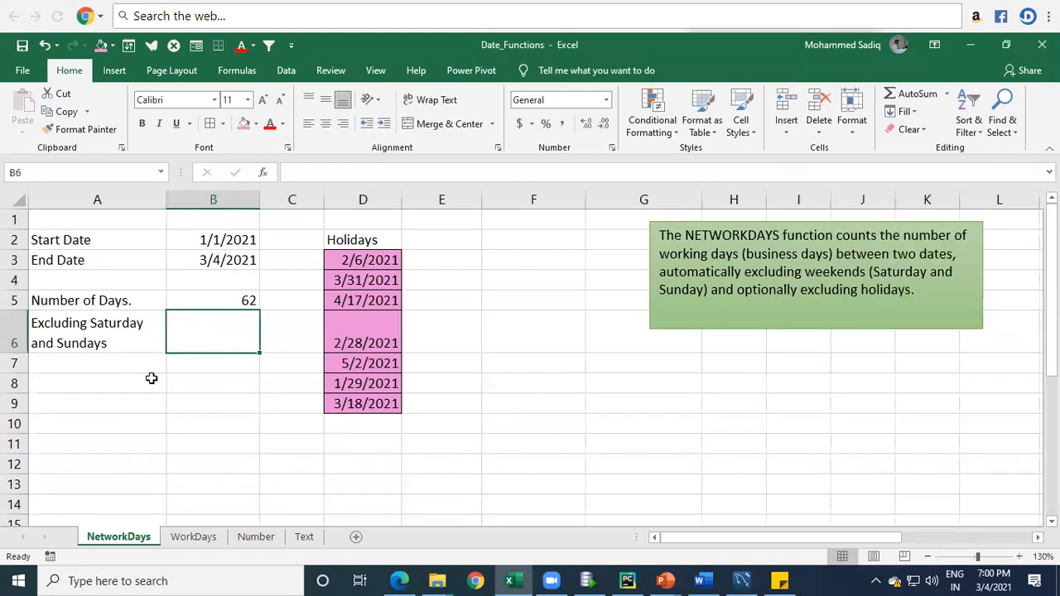
Step: Move the green NETWORKDAYS note closer to the Holidays list so its edge aligns with the start of column F
{"action": "left_click", "coordinate": [683, 220]}
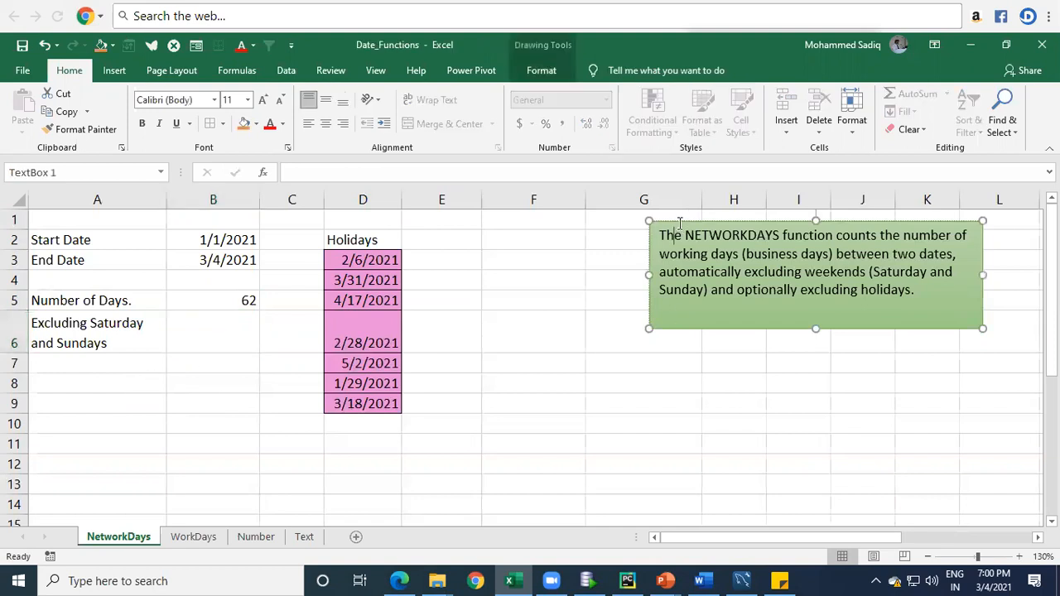
{"action": "mouse_move", "coordinate": [682, 220]}
{"action": "left_mouse_down"}
{"action": "mouse_move", "coordinate": [539, 218]}
{"action": "mouse_move", "coordinate": [497, 229]}
{"action": "left_mouse_up"}
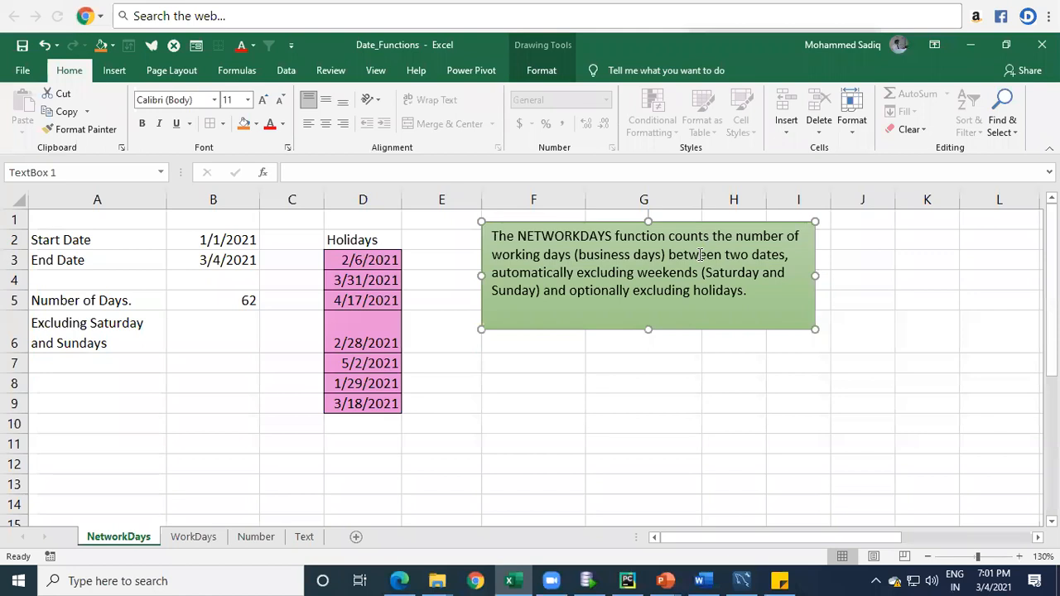
Step: Calculate the working days excluding weekends in cell B6 with =NETWORKDAYS(B2,B3)
{"action": "left_click", "coordinate": [106, 323]}
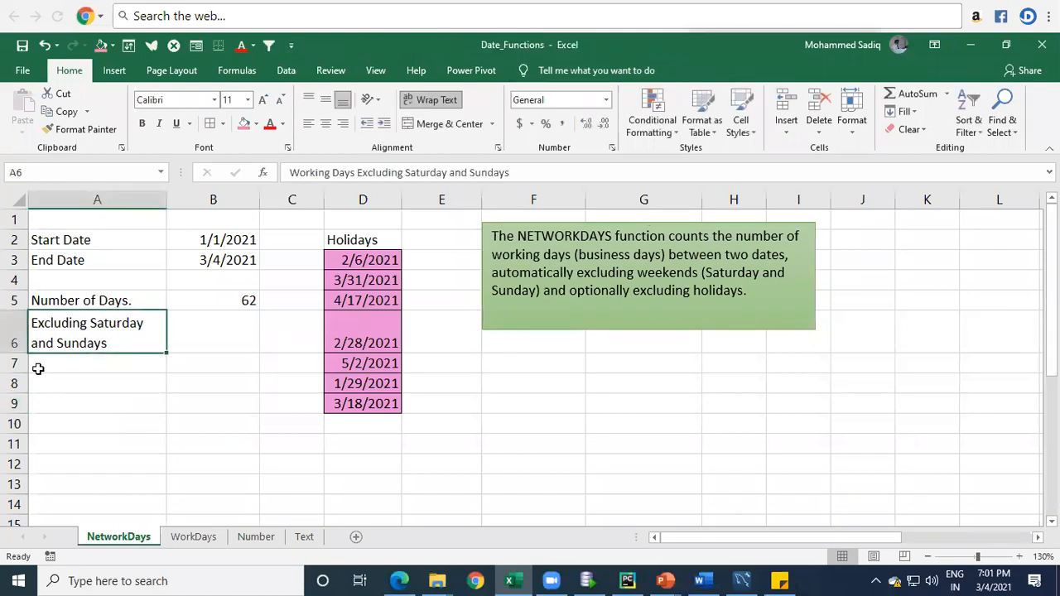
{"action": "left_click", "coordinate": [223, 333]}
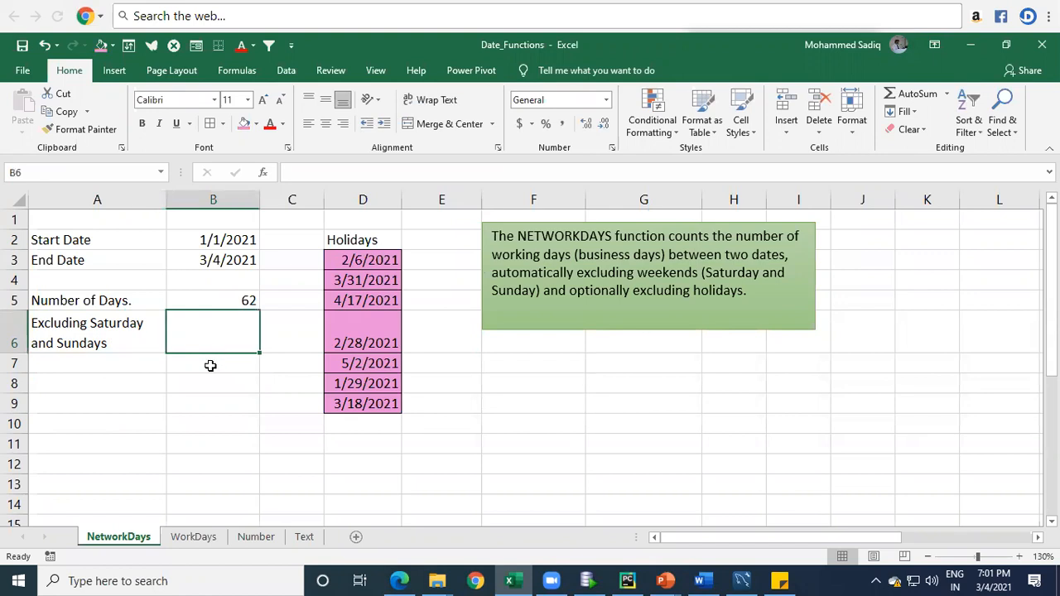
{"action": "type", "text": "=netw"}
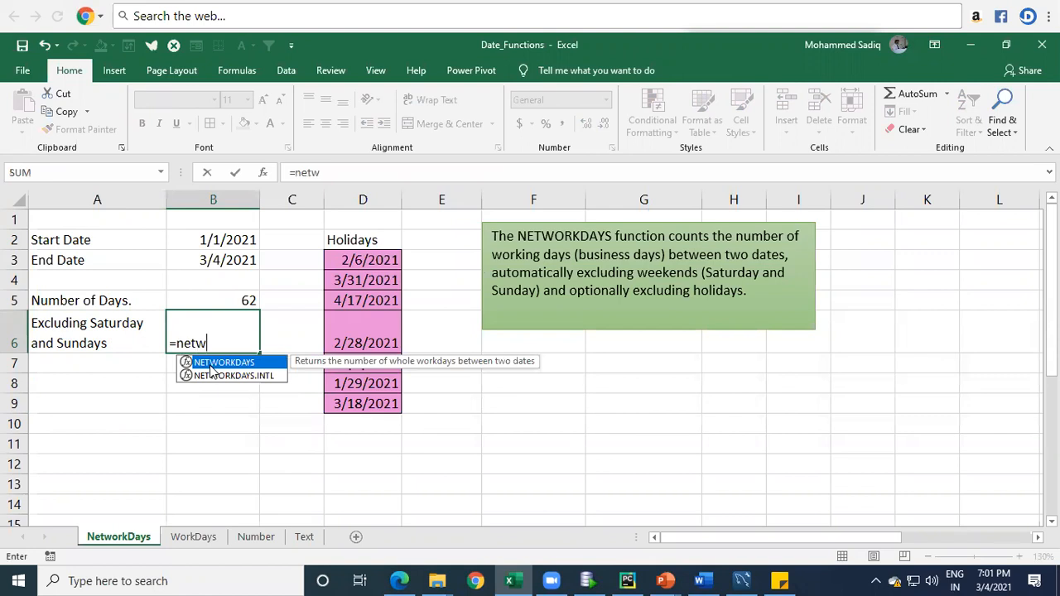
{"action": "double_click", "coordinate": [211, 370]}
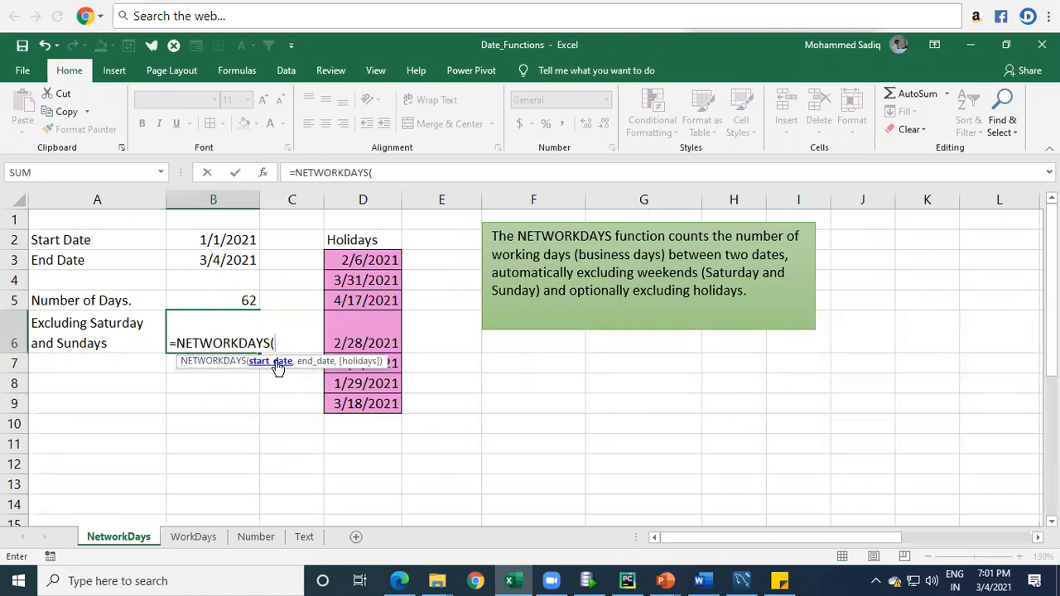
{"action": "left_click", "coordinate": [207, 240]}
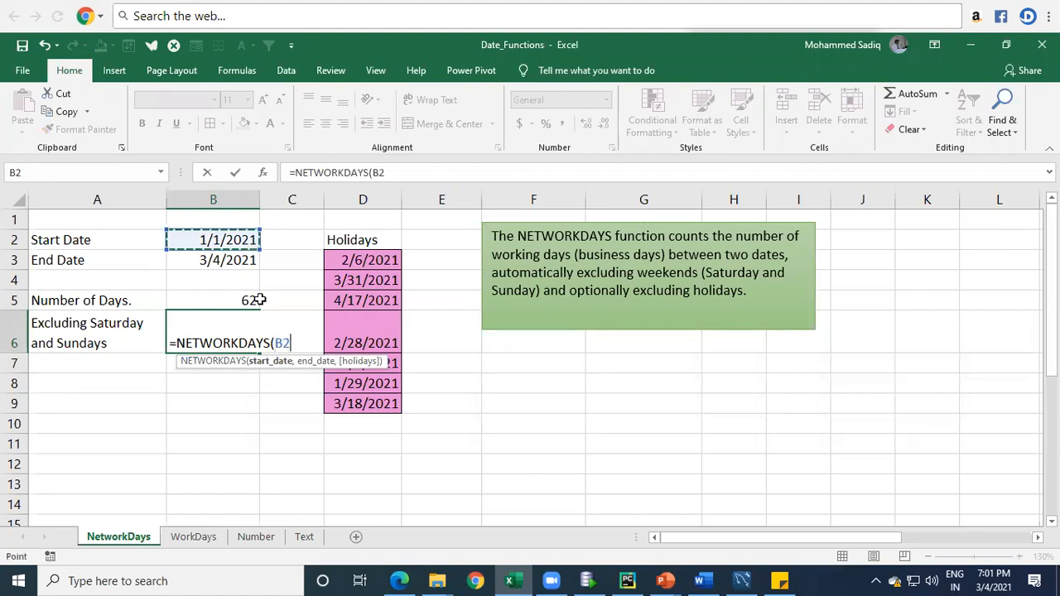
{"action": "type", "text": ","}
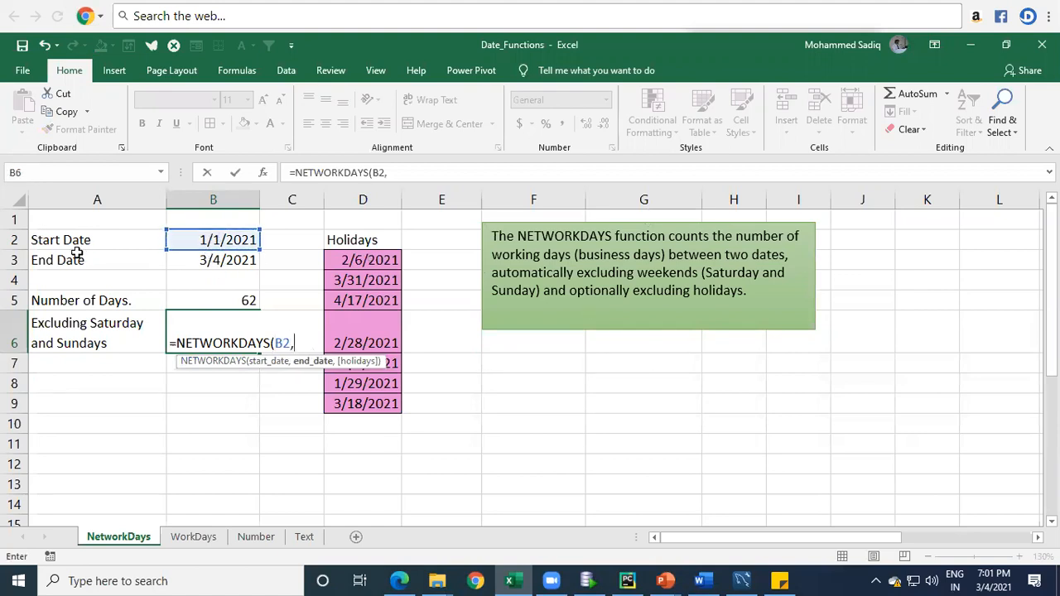
{"action": "left_click", "coordinate": [217, 260]}
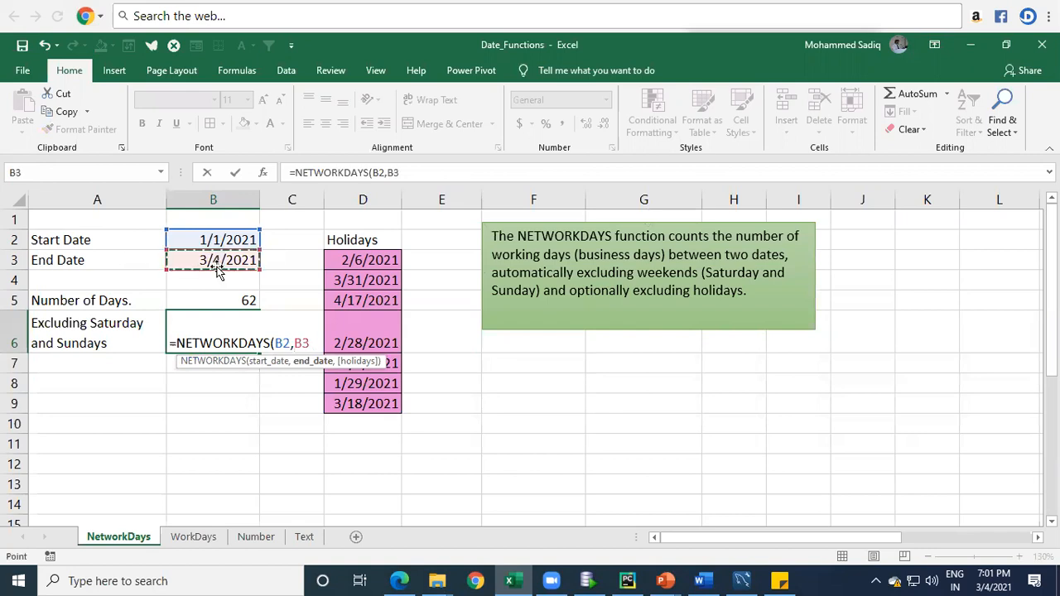
{"action": "type", "text": ")"}
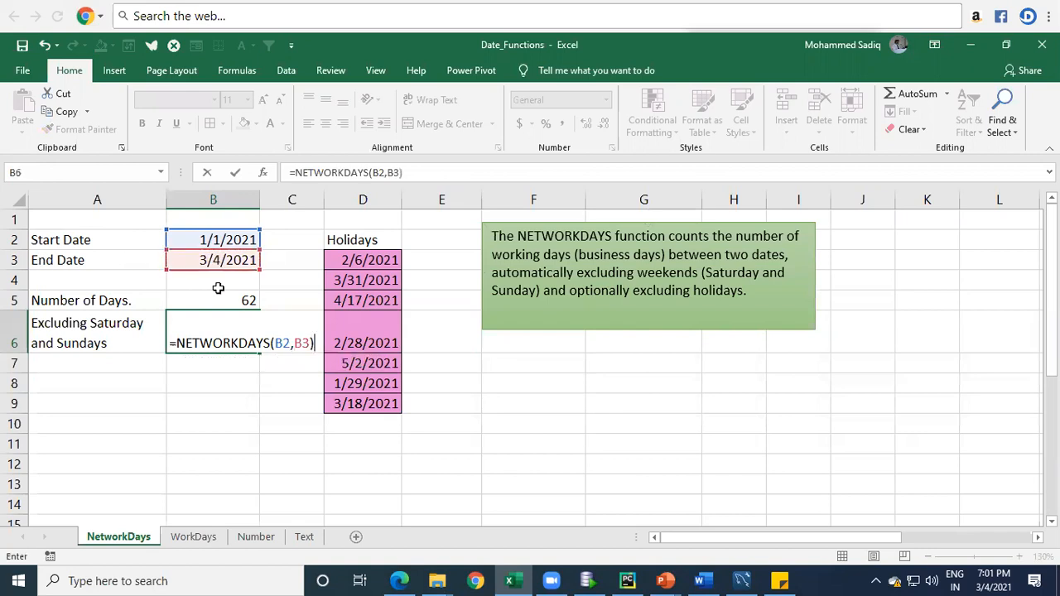
{"action": "key", "text": "Return"}
{"action": "key", "text": "Up"}
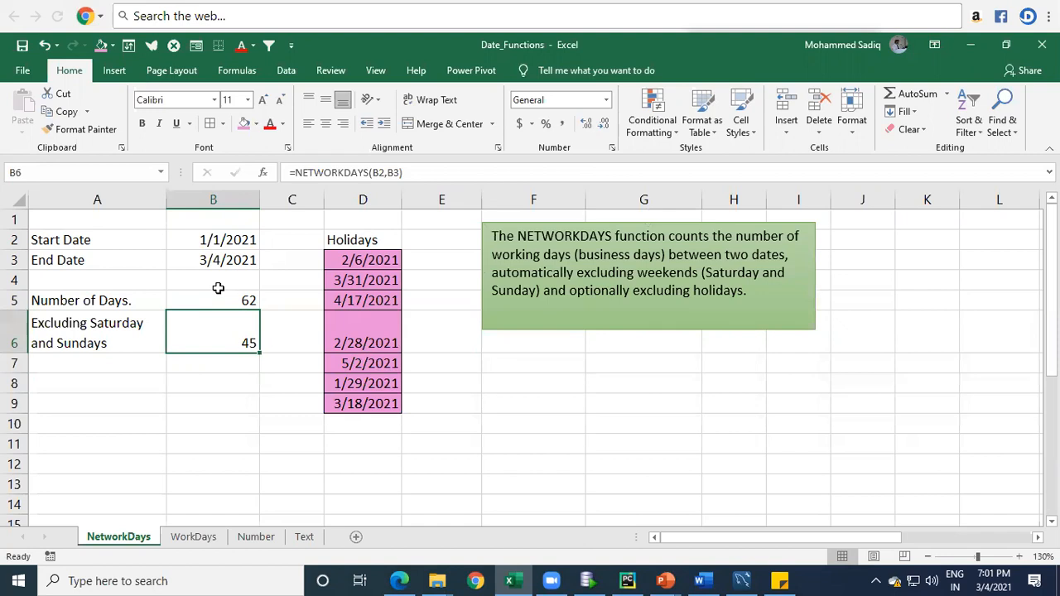
{"action": "key", "text": "Up"}
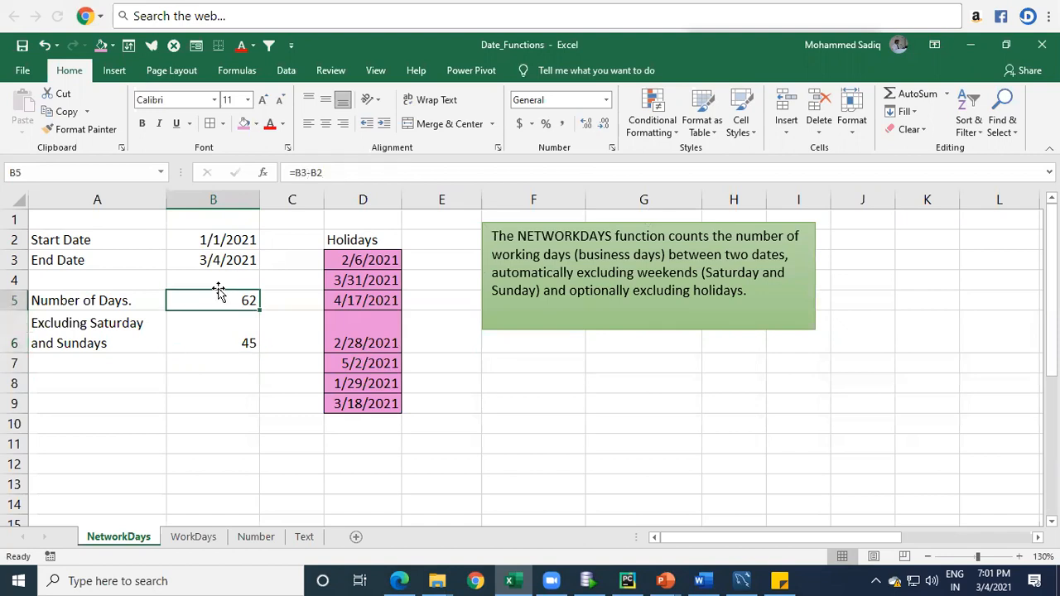
{"action": "key", "text": "Down"}
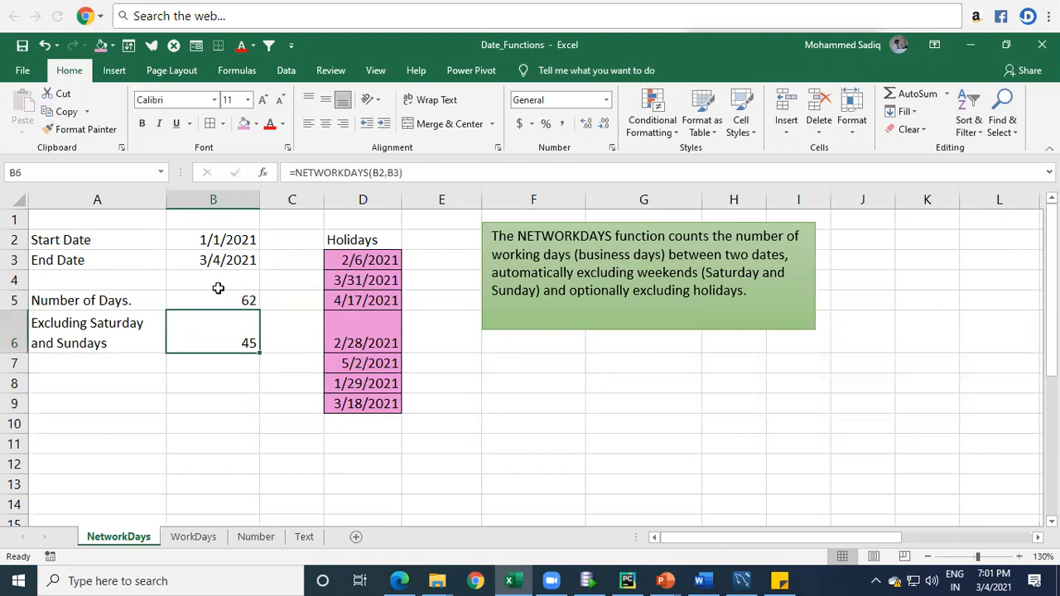
{"action": "key", "text": "Up"}
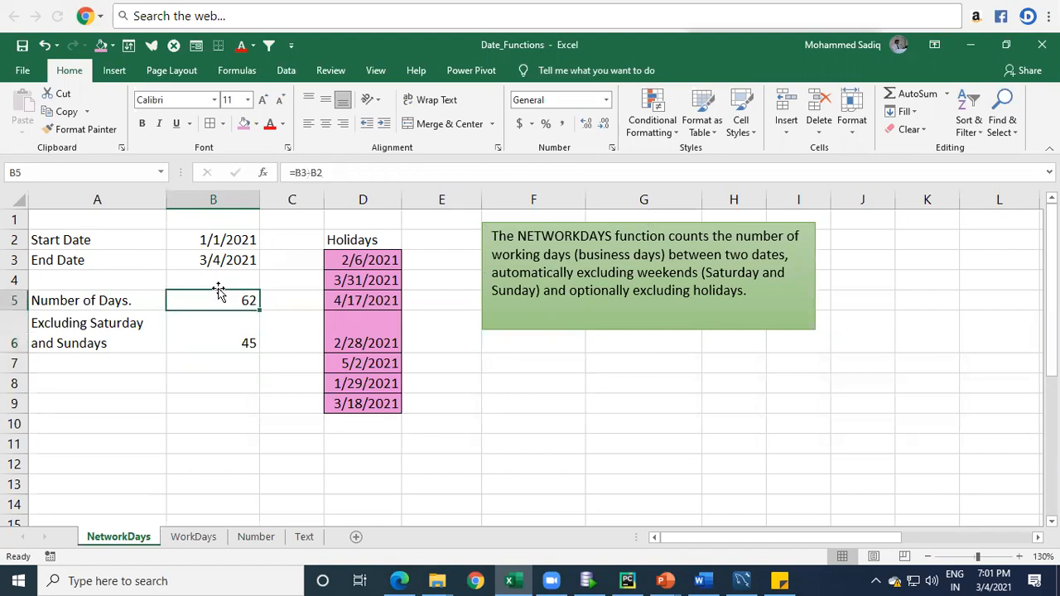
Step: Copy the label from cell A6 into cell A7
{"action": "key", "text": "Down"}
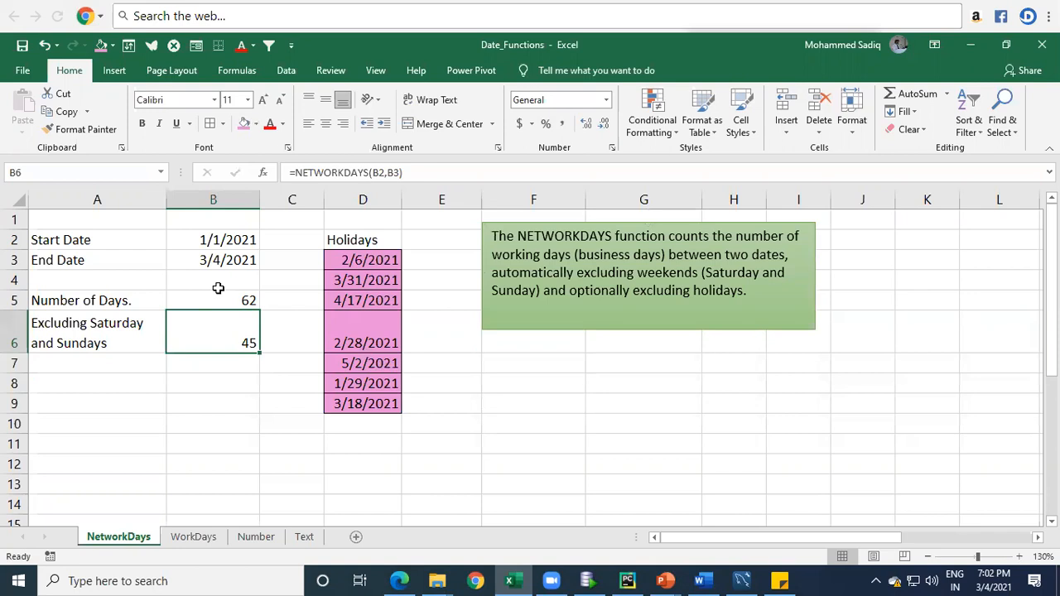
{"action": "key", "text": "Left"}
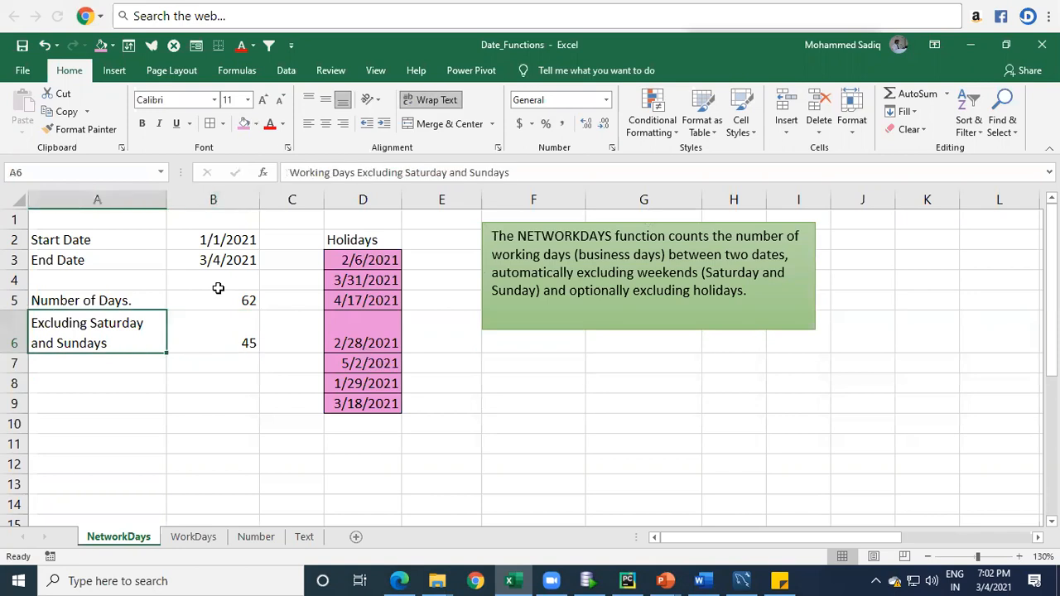
{"action": "key", "text": "ctrl+c"}
{"action": "key", "text": "Down"}
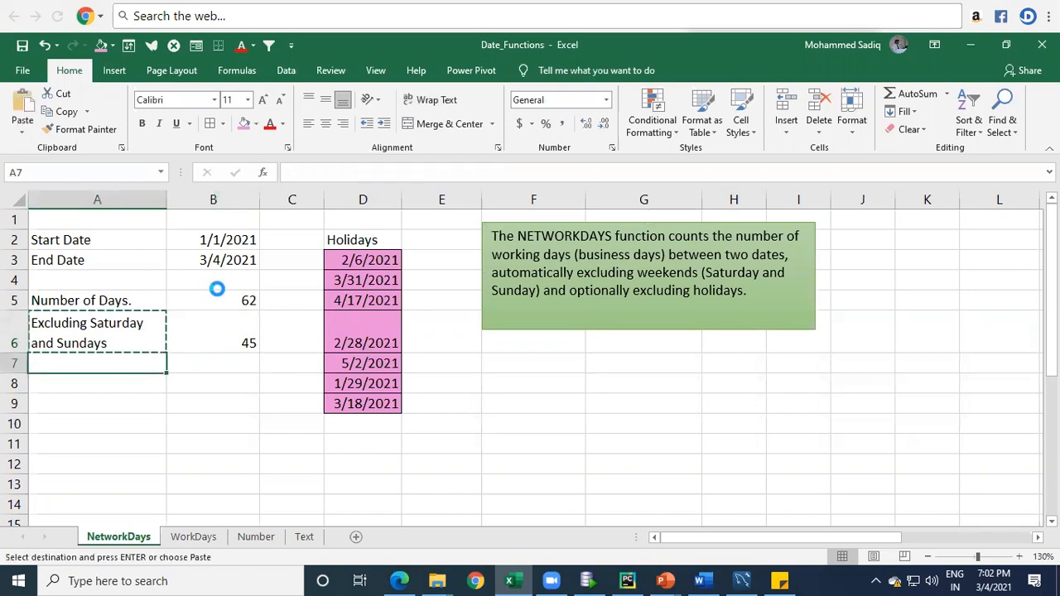
{"action": "key", "text": "Return"}
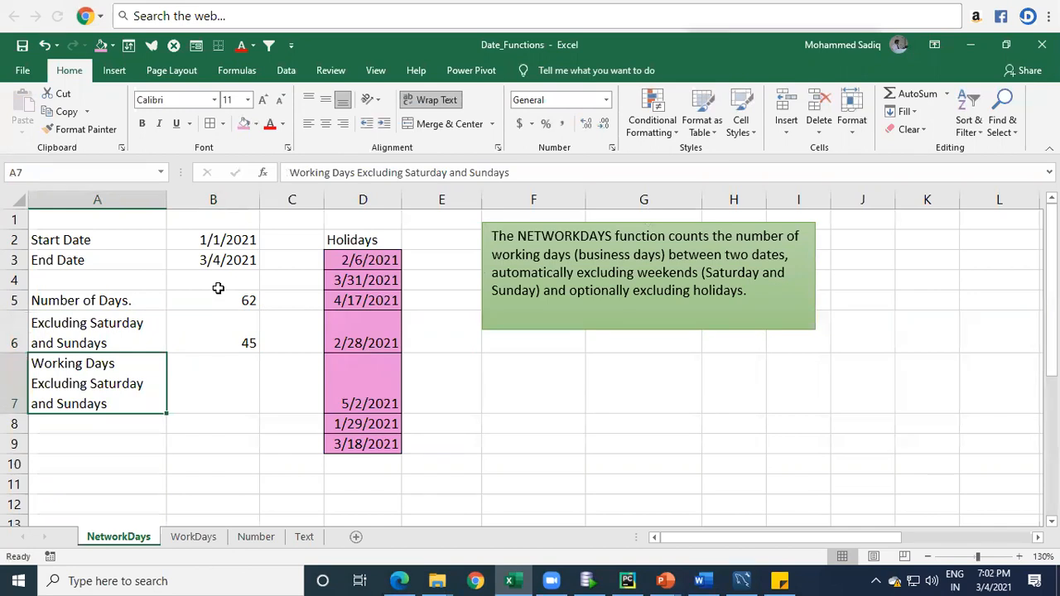
Step: Extend the label in cell A7 to read "Working Days Excluding Saturday and Sundays and Holidays"
{"action": "key", "text": "F2"}
{"action": "type", "text": "and "}
{"action": "type", "text": "Hili"}
{"action": "key", "text": "BackSpace"}
{"action": "key", "text": "BackSpace"}
{"action": "key", "text": "BackSpace"}
{"action": "type", "text": "olidays"}
{"action": "key", "text": "Return"}
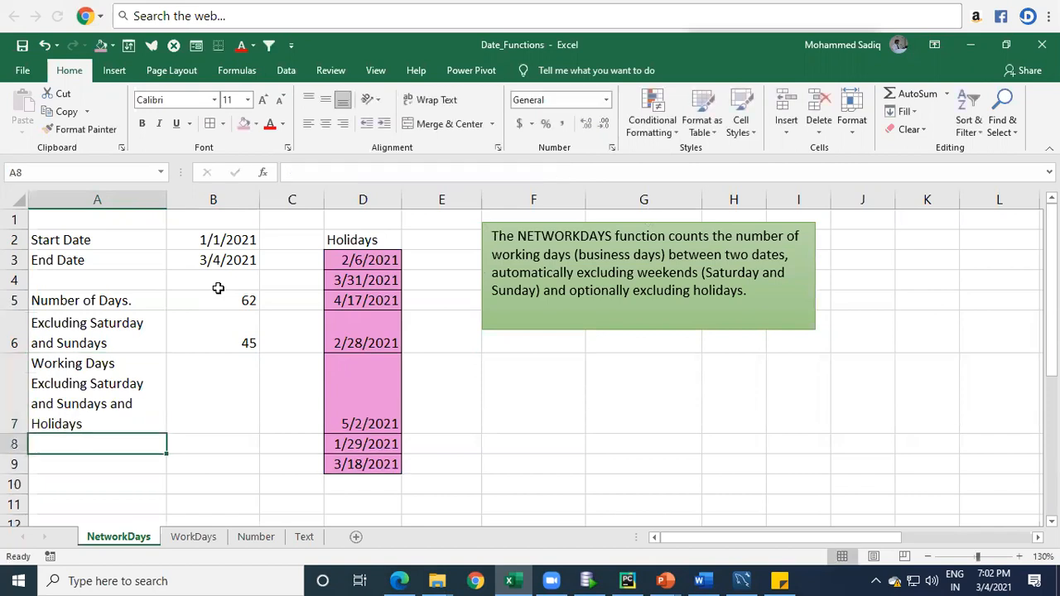
Step: Widen column A by about a quarter so the long labels wrap onto fewer lines, and select cell B7
{"action": "left_click_drag", "start_coordinate": [166, 200], "coordinate": [200, 209]}
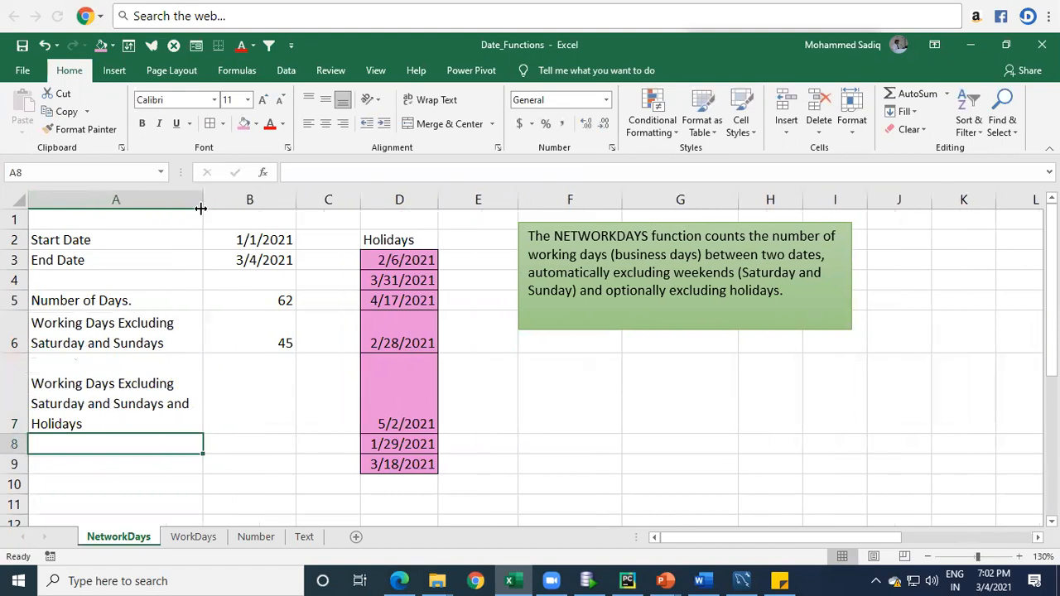
{"action": "left_click", "coordinate": [151, 406]}
{"action": "left_click", "coordinate": [265, 387]}
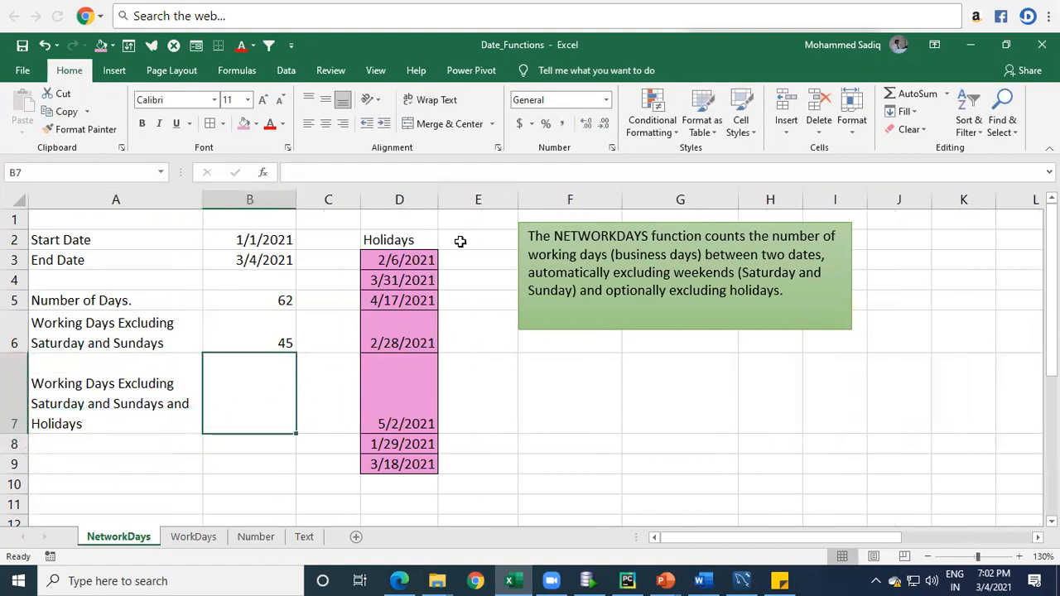
Step: Move the green note over columns G to K and the Holidays list from D2:D9 to A10:A17, replacing the existing data
{"action": "left_click", "coordinate": [564, 224]}
{"action": "left_click_drag", "start_coordinate": [605, 225], "coordinate": [731, 221]}
{"action": "left_click_drag", "start_coordinate": [427, 241], "coordinate": [407, 459]}
{"action": "left_click_drag", "start_coordinate": [416, 231], "coordinate": [133, 485]}
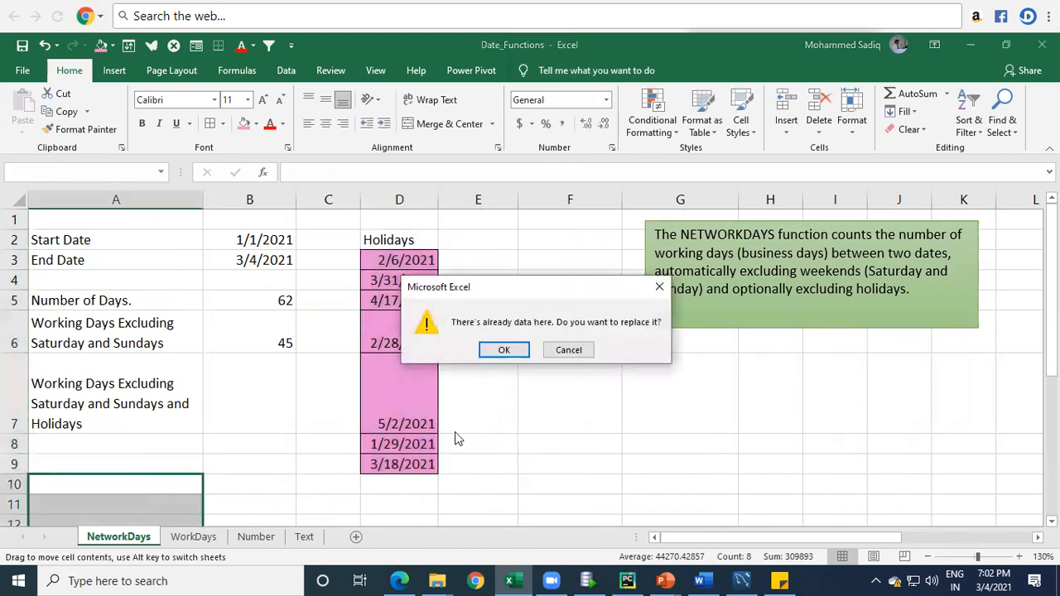
{"action": "left_click", "coordinate": [502, 351]}
{"action": "left_click", "coordinate": [163, 487]}
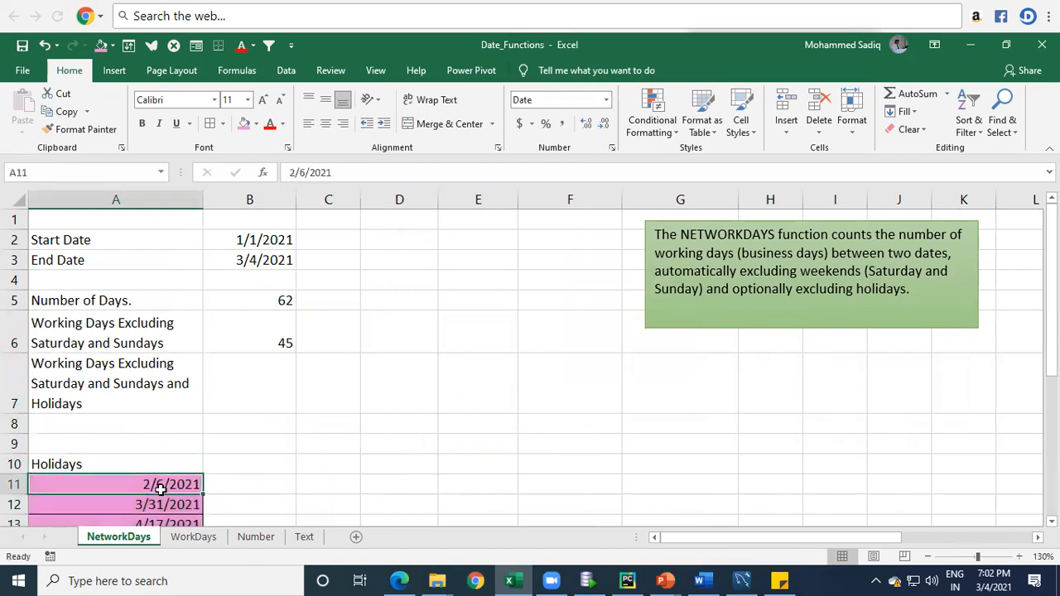
Step: Check the cells around the relocated Holidays list, including B18, and undo the moves of the list and the green note
{"action": "left_click", "coordinate": [300, 367]}
{"action": "left_click", "coordinate": [268, 378]}
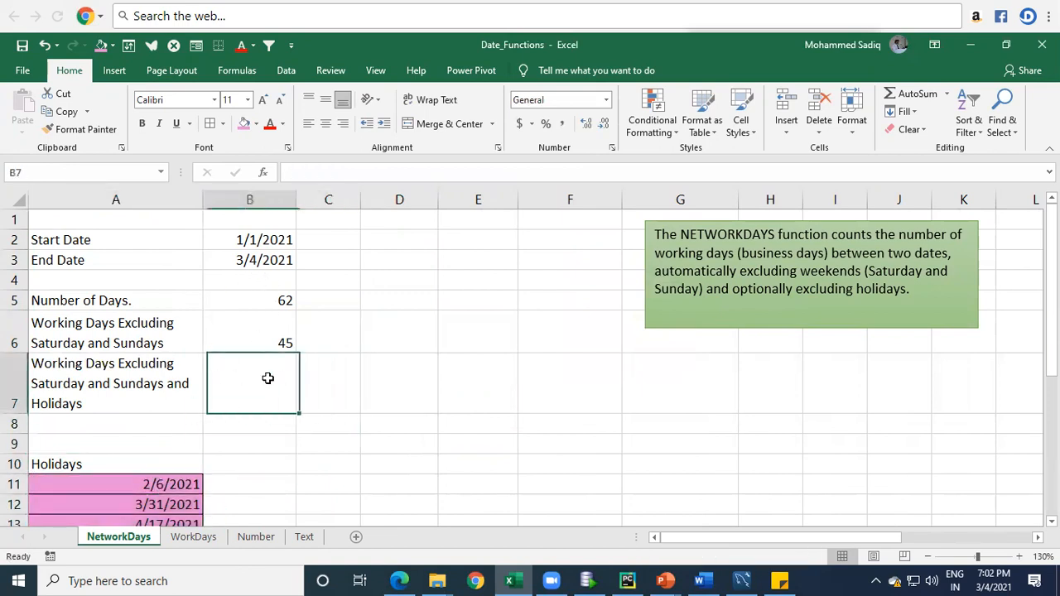
{"action": "scroll", "coordinate": [142, 447], "scroll_direction": "down", "scroll_amount": 2}
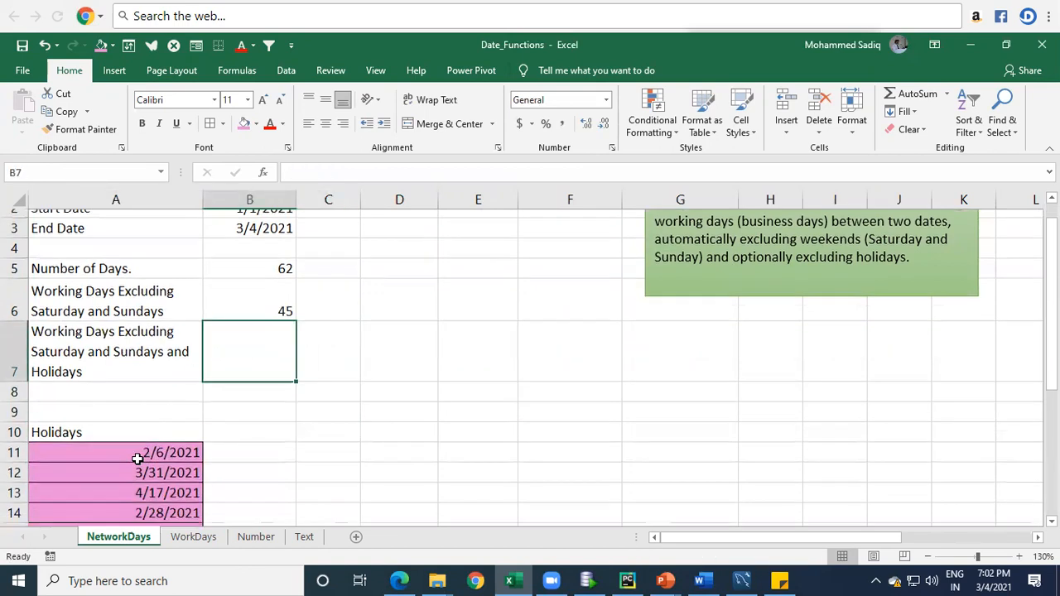
{"action": "left_click_drag", "start_coordinate": [140, 341], "coordinate": [145, 464]}
{"action": "left_click", "coordinate": [228, 483]}
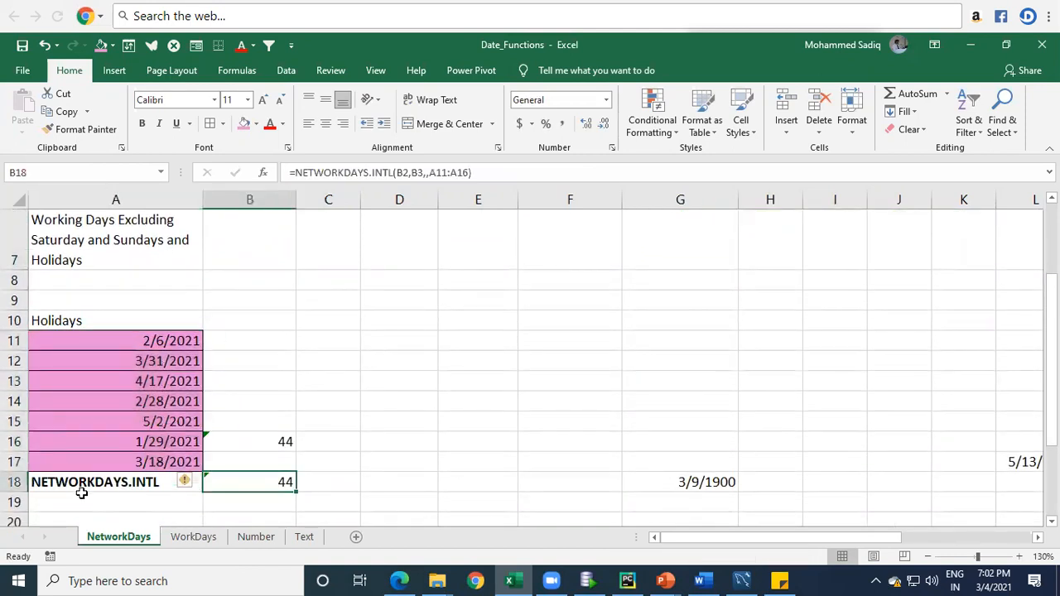
{"action": "key", "text": "ctrl+z"}
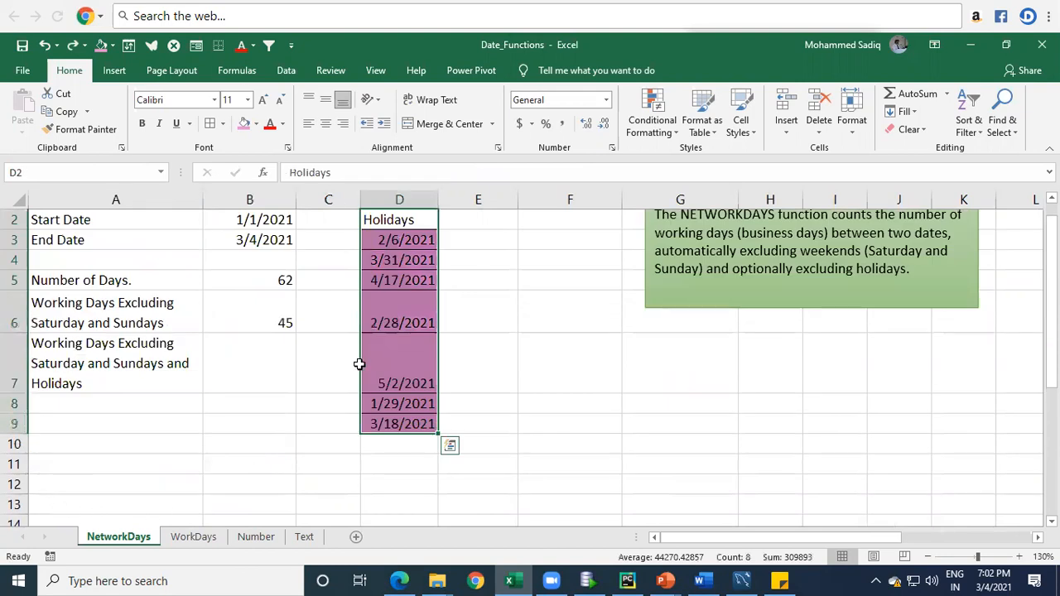
{"action": "key", "text": "ctrl+z"}
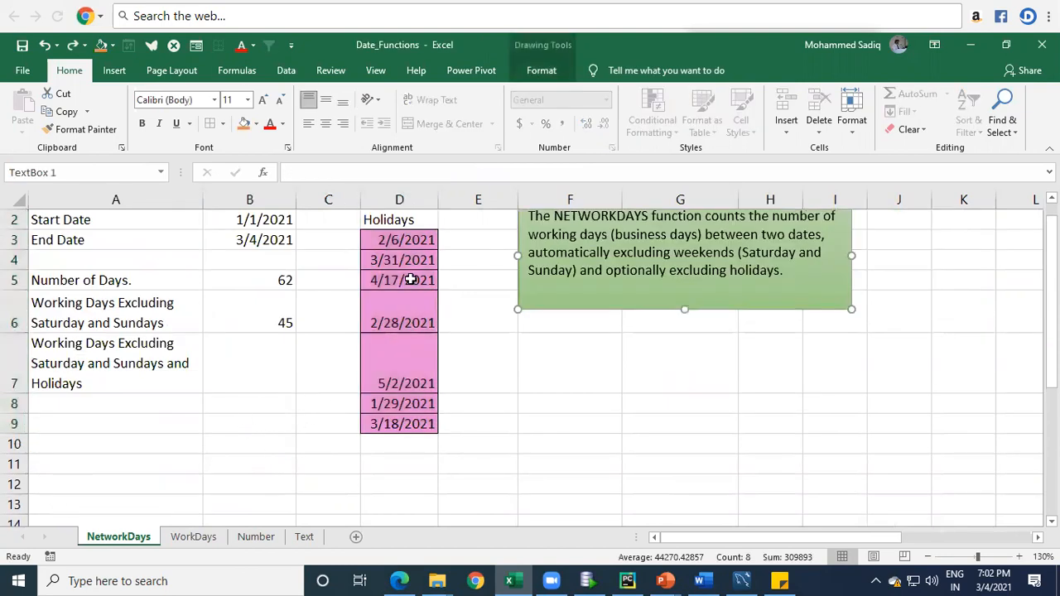
Step: Change the first holiday date in cell D3 to 1/14/2021
{"action": "left_click", "coordinate": [406, 237]}
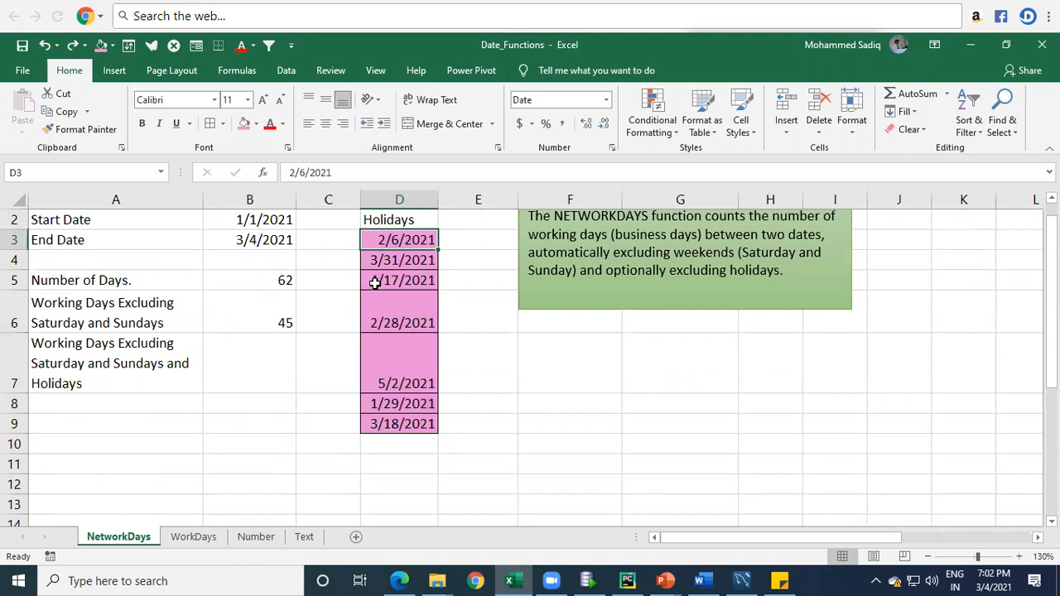
{"action": "double_click", "coordinate": [390, 238]}
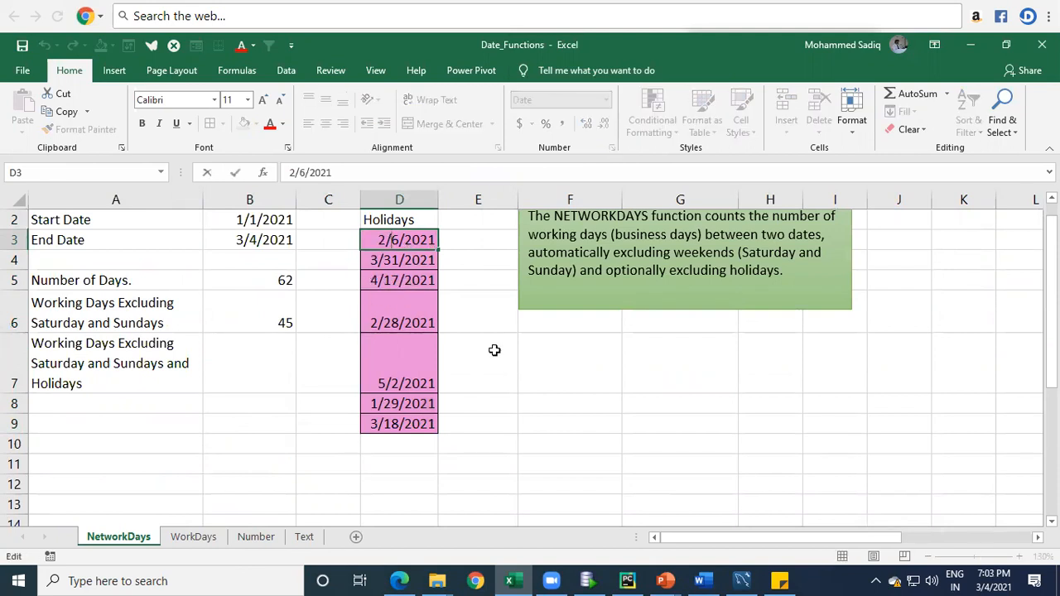
{"action": "key", "text": "BackSpace"}
{"action": "type", "text": "1"}
{"action": "key", "text": "Delete"}
{"action": "type", "text": "14"}
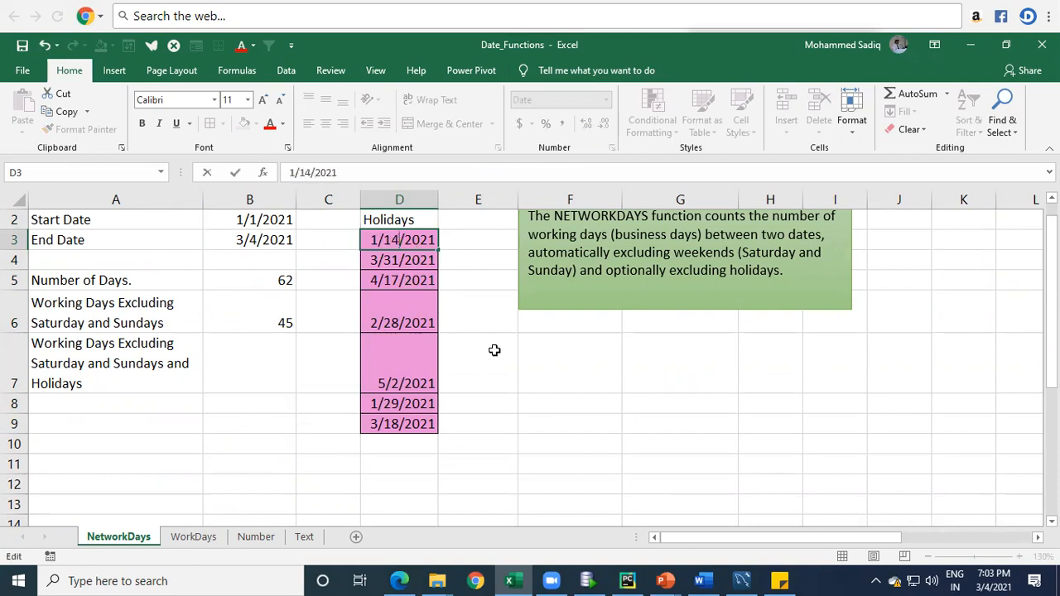
{"action": "key", "text": "Return"}
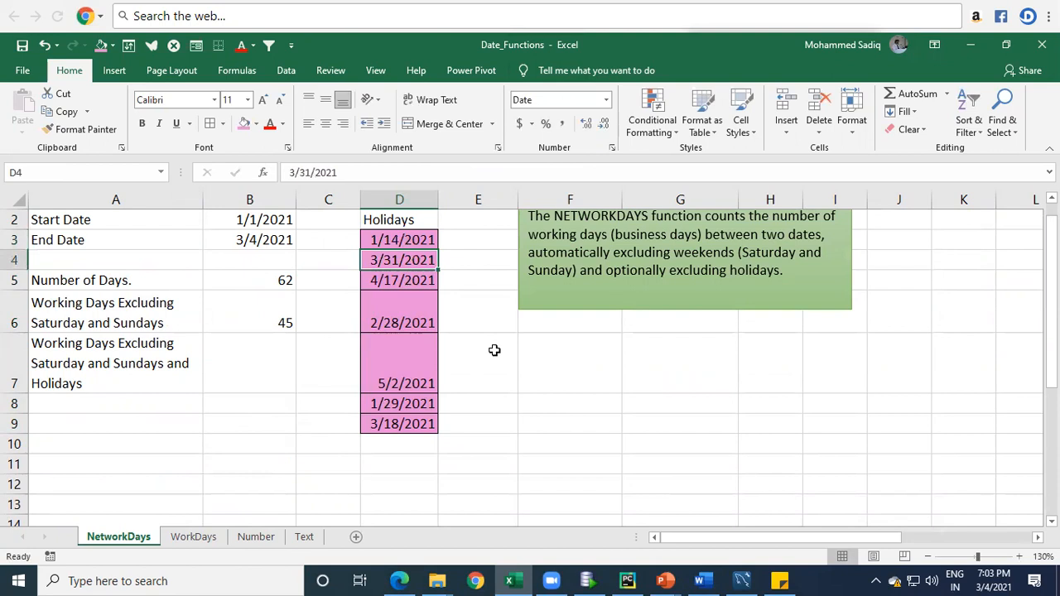
Step: Change the second holiday date in cell D4 to 1/26/2021
{"action": "key", "text": "F2"}
{"action": "key", "text": "Home"}
{"action": "key", "text": "Delete"}
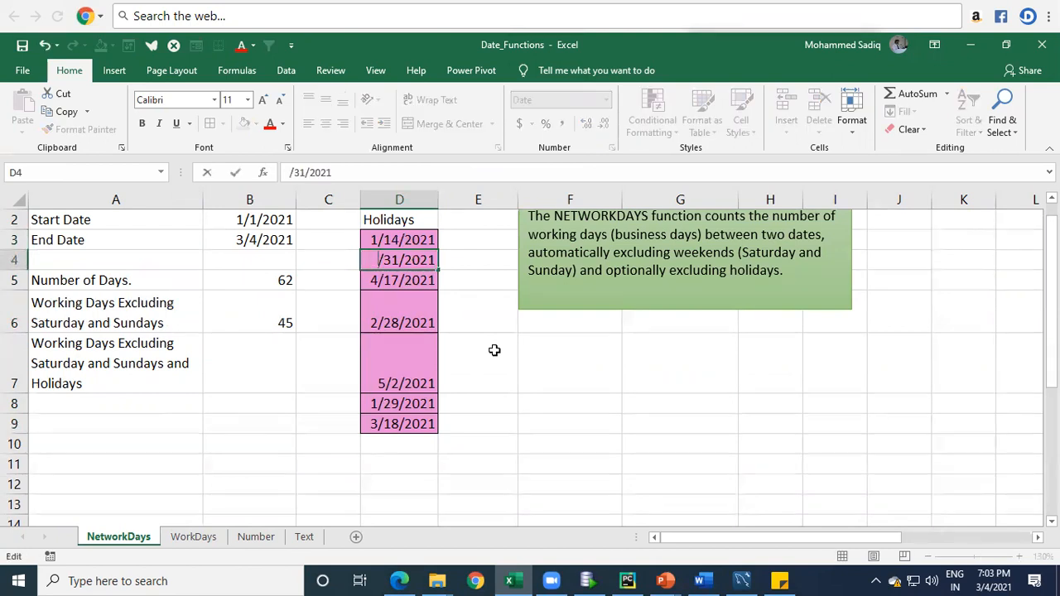
{"action": "type", "text": "1"}
{"action": "key", "text": "Delete"}
{"action": "key", "text": "Delete"}
{"action": "type", "text": "26"}
{"action": "key", "text": "Return"}
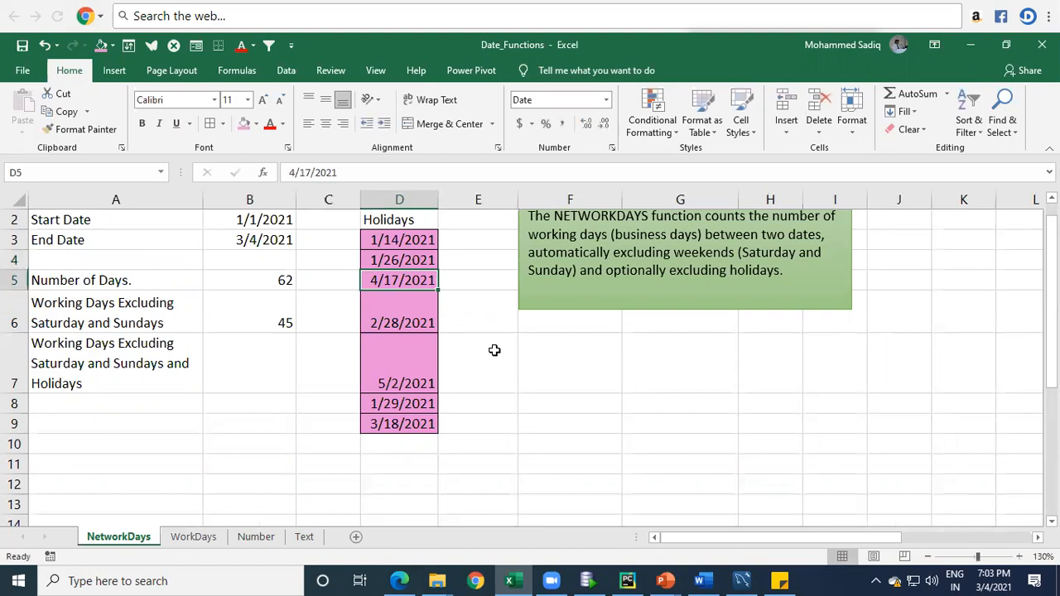
Step: Change the holiday date in cell D5 to 2/17/2021
{"action": "key", "text": "F2"}
{"action": "key", "text": "Home"}
{"action": "key", "text": "Delete"}
{"action": "type", "text": "2"}
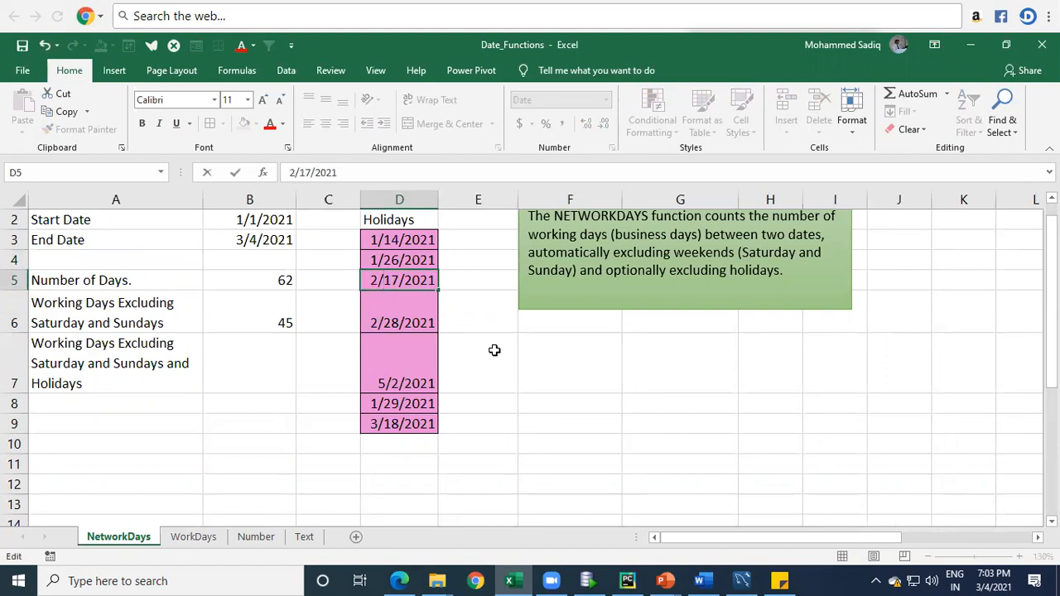
{"action": "key", "text": "Return"}
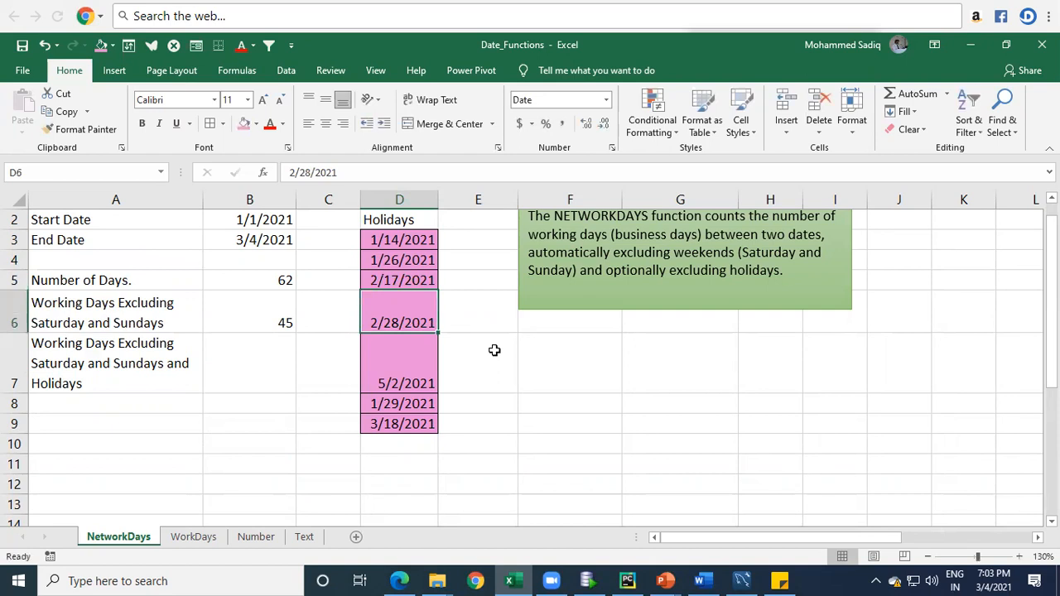
Step: Keep the date in D6 and change the holiday date in cell D8 to 4/29/2021
{"action": "key", "text": "Down"}
{"action": "key", "text": "Down"}
{"action": "key", "text": "Up"}
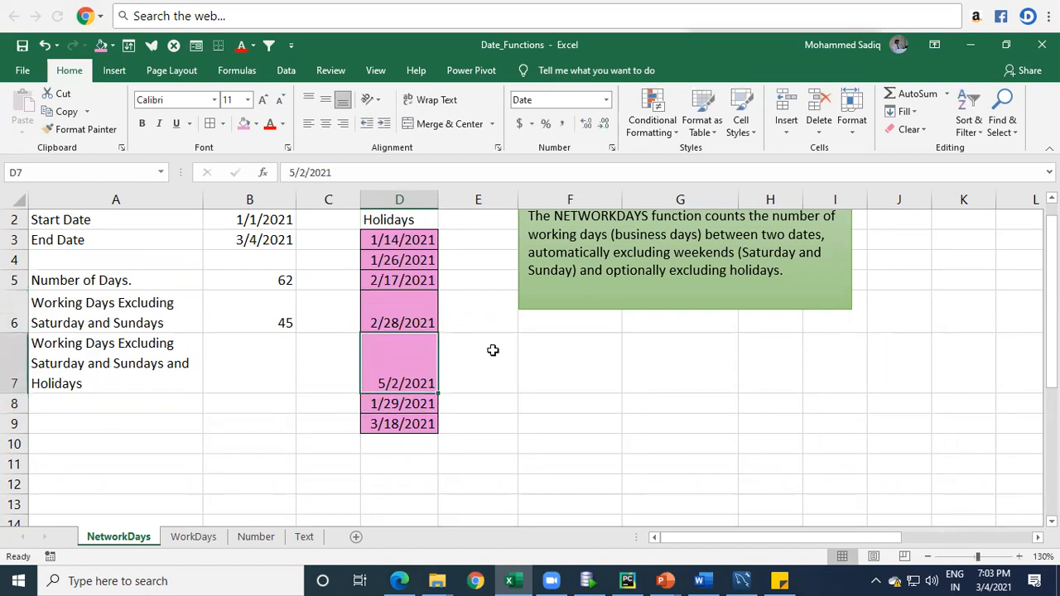
{"action": "key", "text": "Down"}
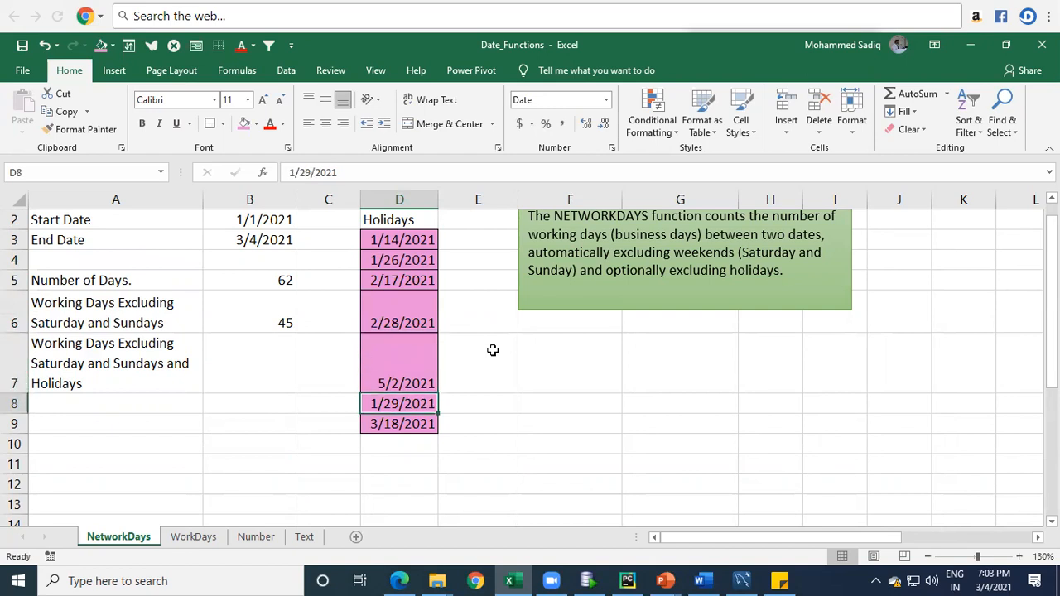
{"action": "key", "text": "F2"}
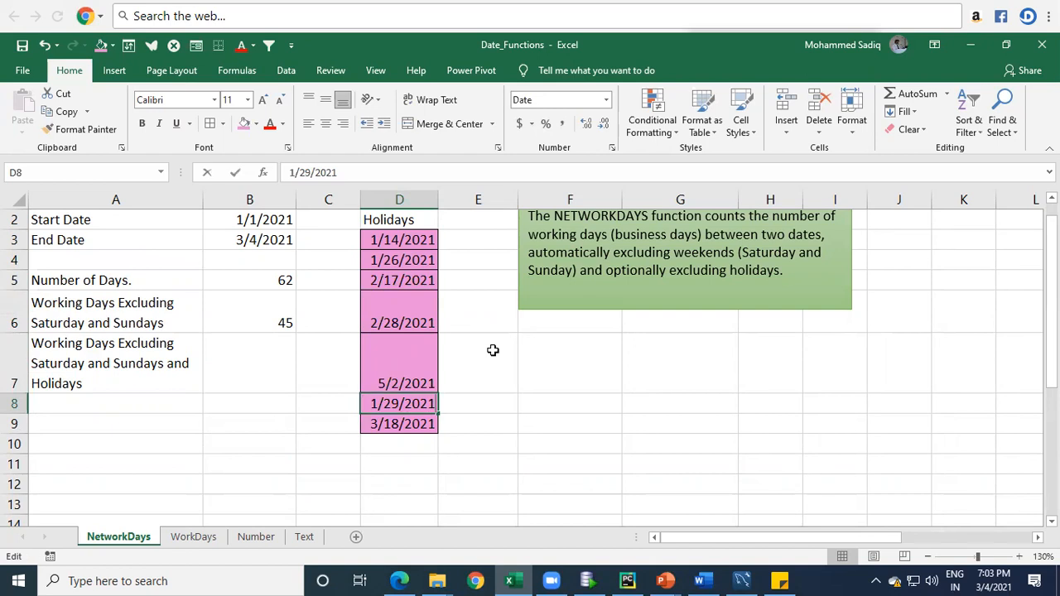
{"action": "key", "text": "Left"}
{"action": "key", "text": "Left"}
{"action": "key", "text": "Left"}
{"action": "key", "text": "Left"}
{"action": "key", "text": "Left"}
{"action": "key", "text": "Left"}
{"action": "key", "text": "Left"}
{"action": "key", "text": "Left"}
{"action": "key", "text": "BackSpace"}
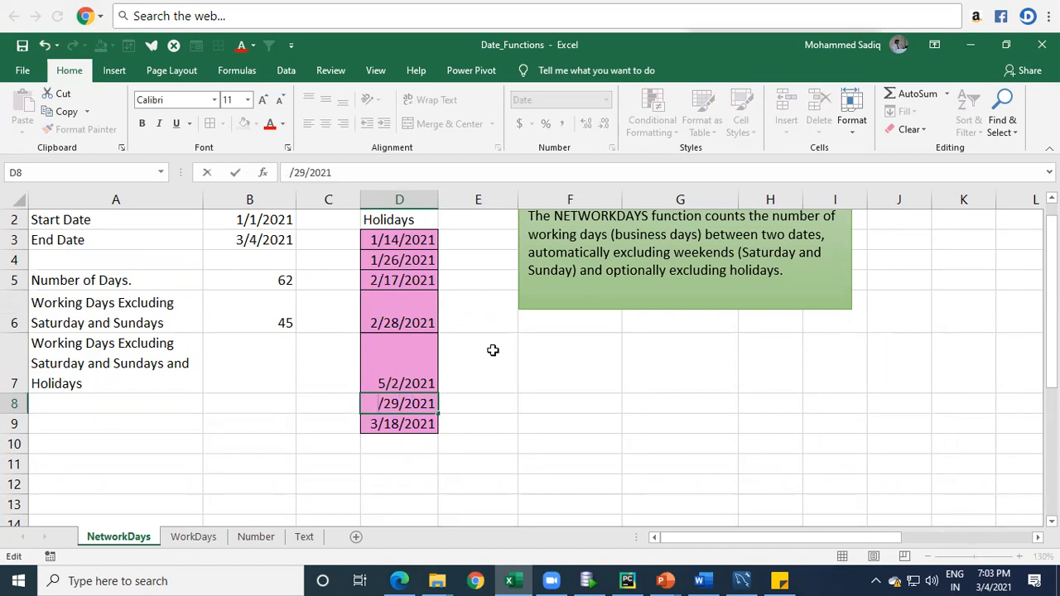
{"action": "type", "text": "4"}
{"action": "key", "text": "Return"}
Step: Change the last holiday date in cell D9 to 6/18/2021
{"action": "key", "text": "F2"}
{"action": "key", "text": "Left"}
{"action": "key", "text": "Left"}
{"action": "key", "text": "Left"}
{"action": "key", "text": "Left"}
{"action": "key", "text": "Left"}
{"action": "key", "text": "Left"}
{"action": "key", "text": "Left"}
{"action": "key", "text": "Left"}
{"action": "key", "text": "BackSpace"}
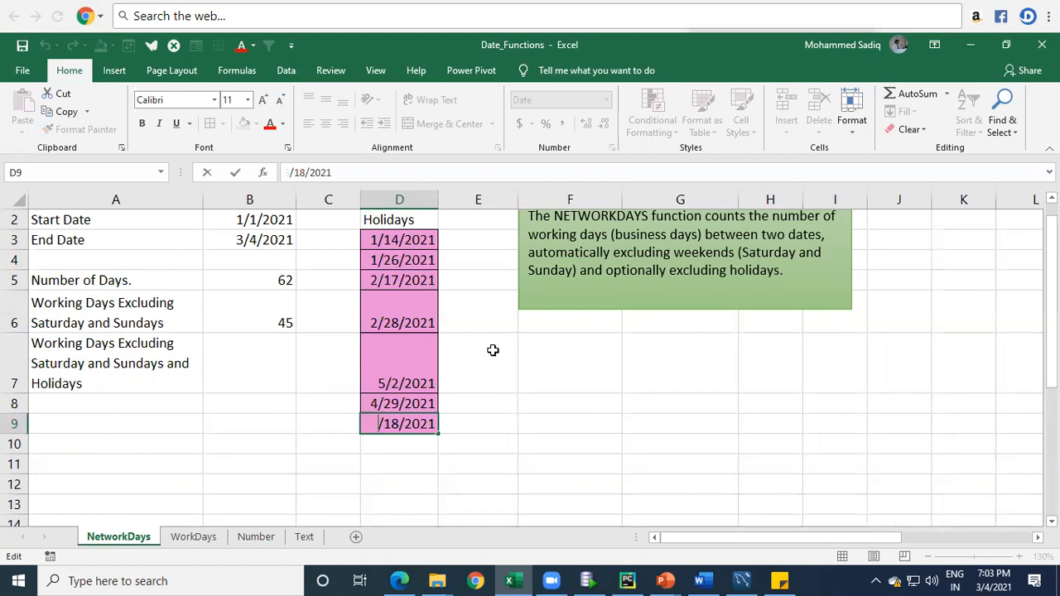
{"action": "type", "text": "6"}
{"action": "key", "text": "BackSpace"}
{"action": "type", "text": "6"}
{"action": "key", "text": "Return"}
Step: Change the holiday date in cell D7 to 3/2/2021
{"action": "key", "text": "Up"}
{"action": "key", "text": "Up"}
{"action": "key", "text": "Up"}
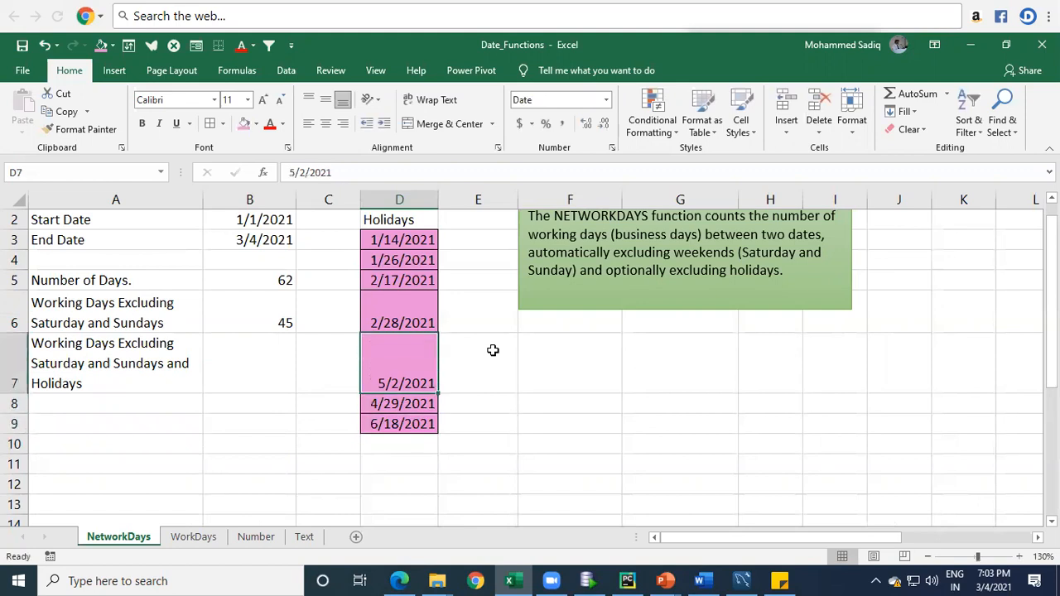
{"action": "key", "text": "F2"}
{"action": "key", "text": "Left"}
{"action": "key", "text": "Left"}
{"action": "key", "text": "Left"}
{"action": "key", "text": "Left"}
{"action": "key", "text": "Left"}
{"action": "key", "text": "Left"}
{"action": "key", "text": "Left"}
{"action": "key", "text": "BackSpace"}
{"action": "type", "text": "3"}
{"action": "key", "text": "Return"}
Step: Review the holiday dates in D3:D9 and widen column D by nearly a third
{"action": "key", "text": "Up"}
{"action": "left_click", "coordinate": [409, 246]}
{"action": "left_click_drag", "start_coordinate": [413, 292], "coordinate": [412, 423]}
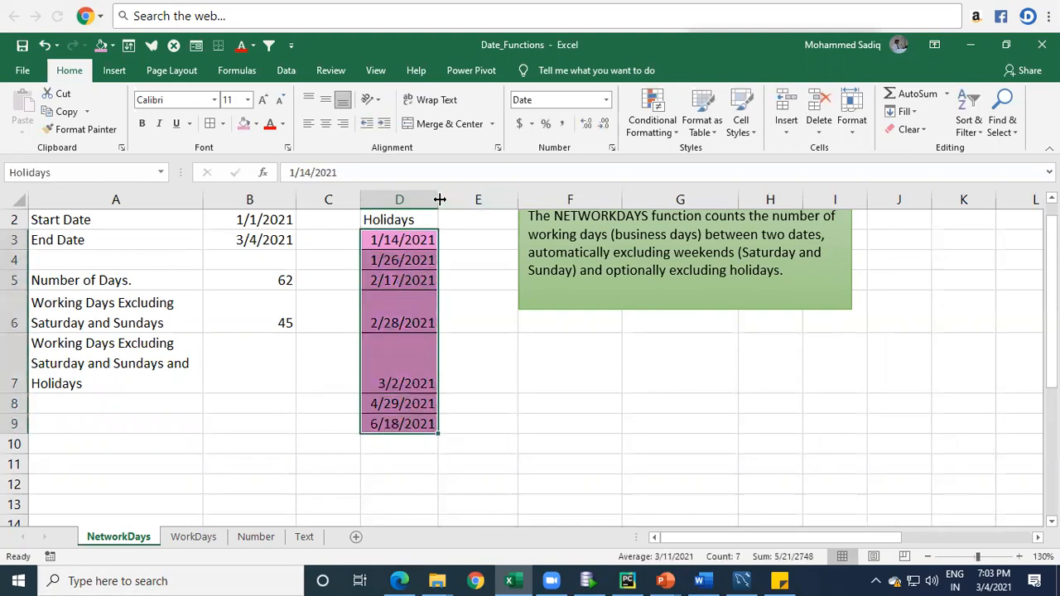
{"action": "left_click_drag", "start_coordinate": [440, 199], "coordinate": [462, 200]}
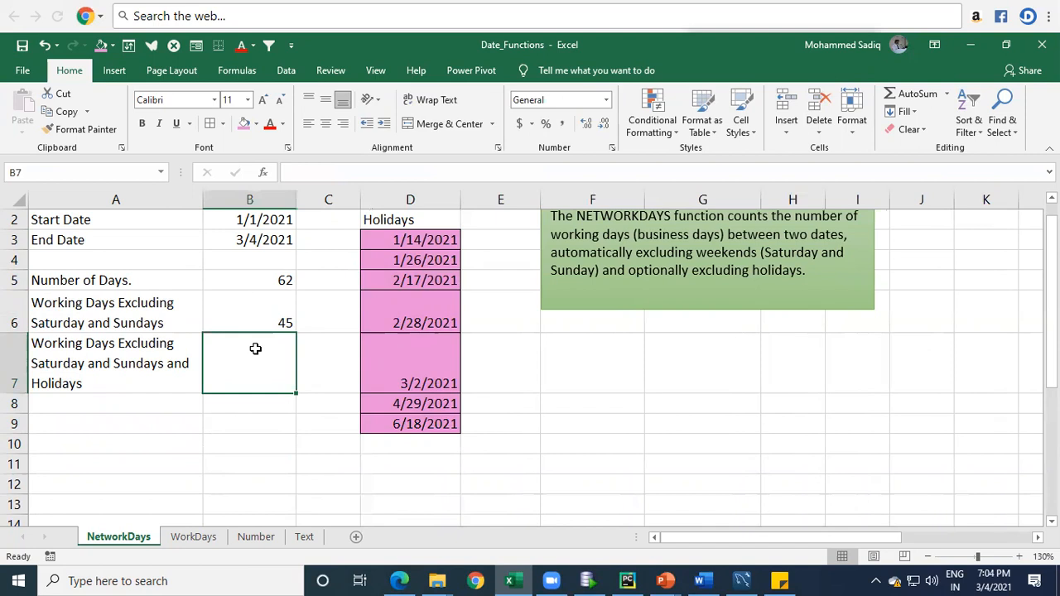
{"action": "left_click_drag", "start_coordinate": [405, 222], "coordinate": [422, 406]}
{"action": "left_click", "coordinate": [422, 406]}
Step: Start a NETWORKDAYS formula in cell B7 with B2 as the start date and B3 as the end date
{"action": "left_click", "coordinate": [276, 357]}
{"action": "type", "text": "="}
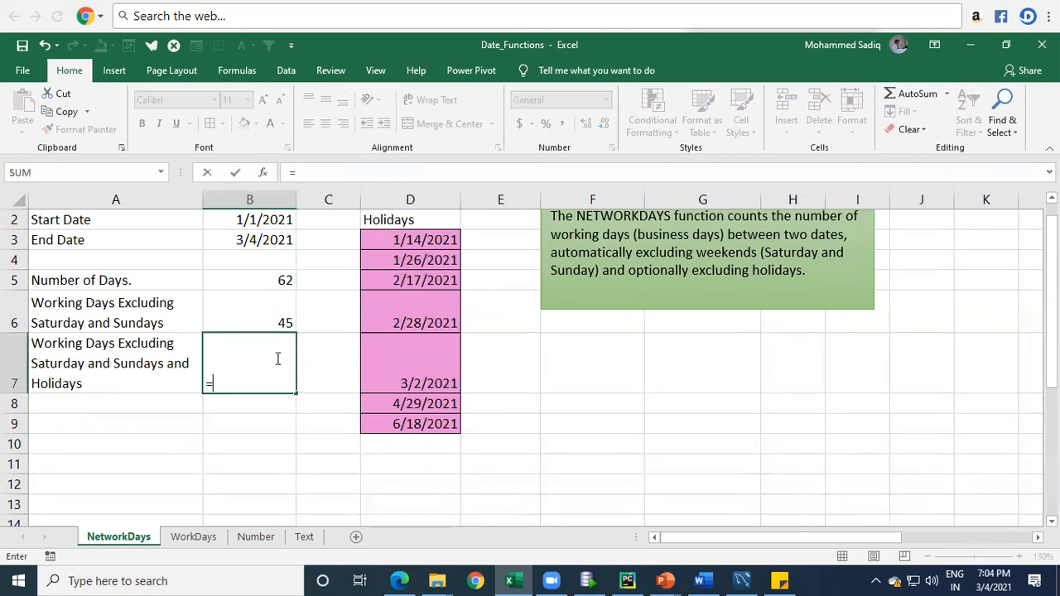
{"action": "type", "text": "net"}
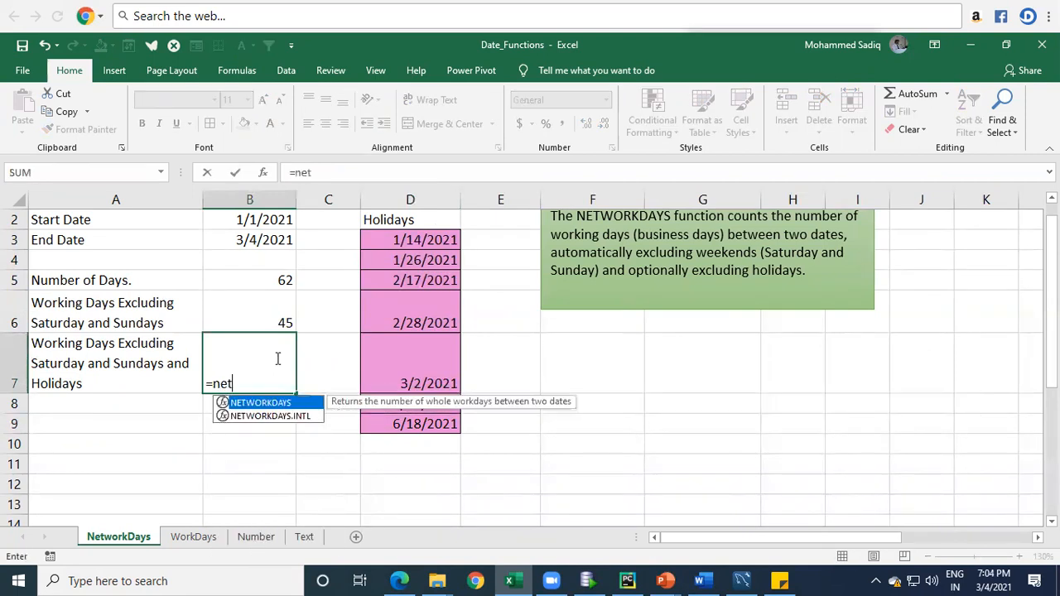
{"action": "key", "text": "Tab"}
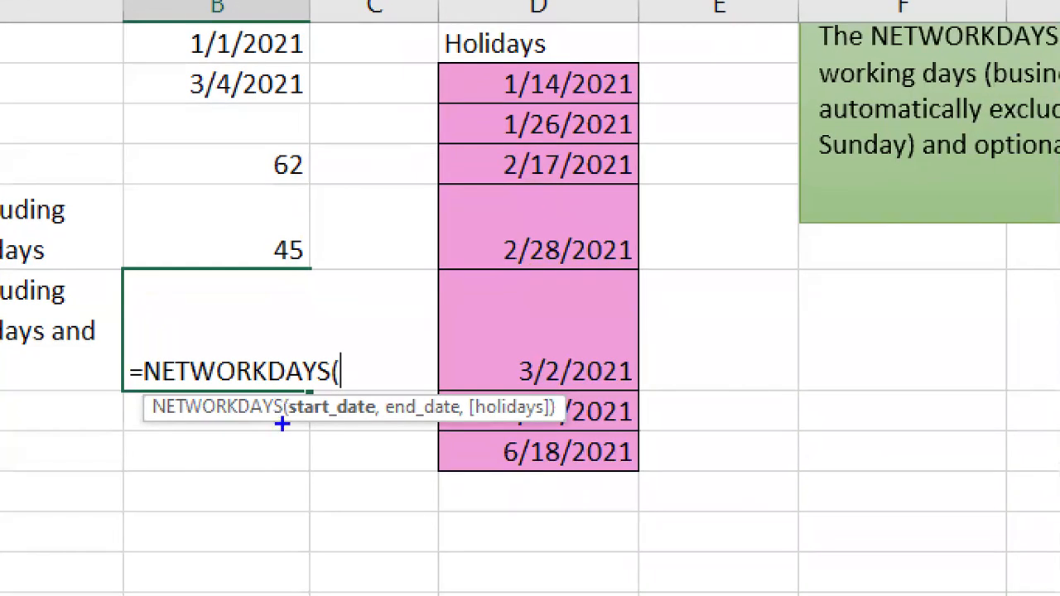
{"action": "left_click_drag", "start_coordinate": [308, 428], "coordinate": [335, 430]}
{"action": "left_click_drag", "start_coordinate": [401, 422], "coordinate": [429, 425]}
{"action": "mouse_move", "coordinate": [467, 387]}
{"action": "left_mouse_down"}
{"action": "mouse_move", "coordinate": [525, 428]}
{"action": "mouse_move", "coordinate": [554, 433]}
{"action": "left_mouse_up"}
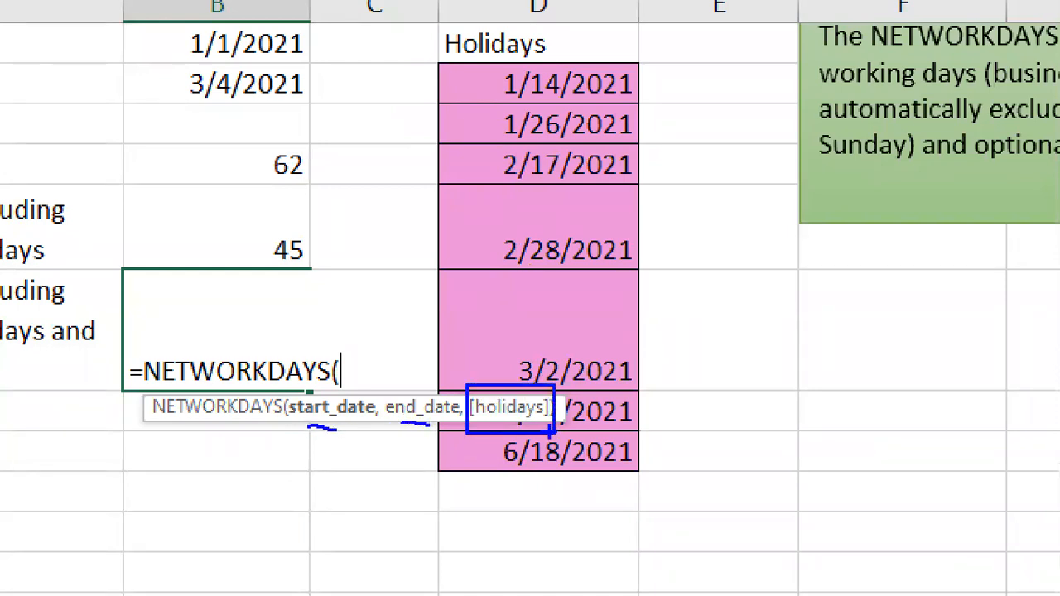
{"action": "key", "text": "Escape"}
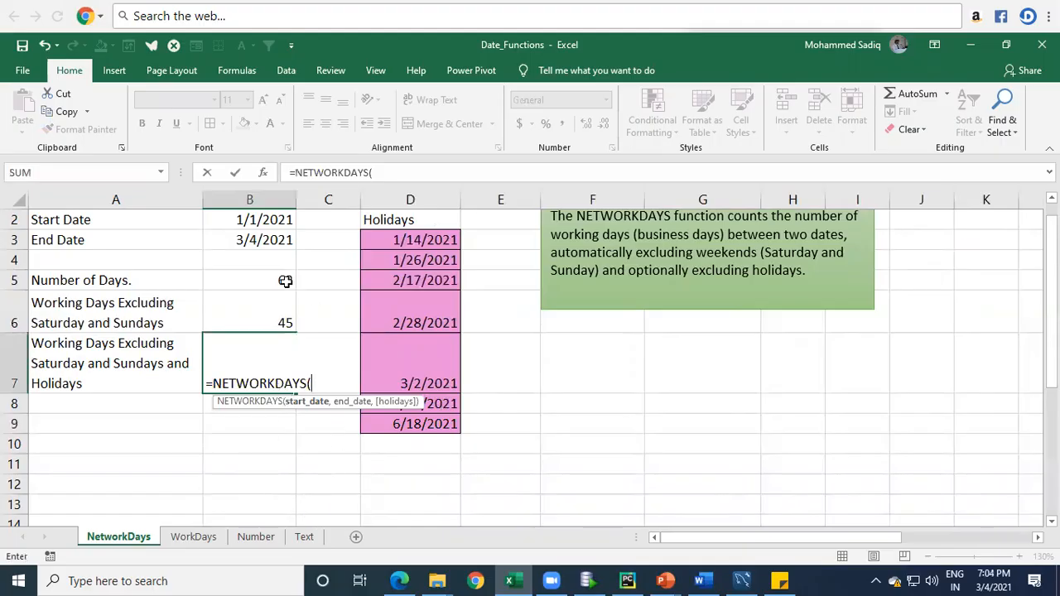
{"action": "left_click", "coordinate": [280, 217]}
{"action": "scroll", "coordinate": [286, 289], "scroll_direction": "up", "scroll_amount": 1}
{"action": "type", "text": ","}
{"action": "left_click", "coordinate": [246, 263]}
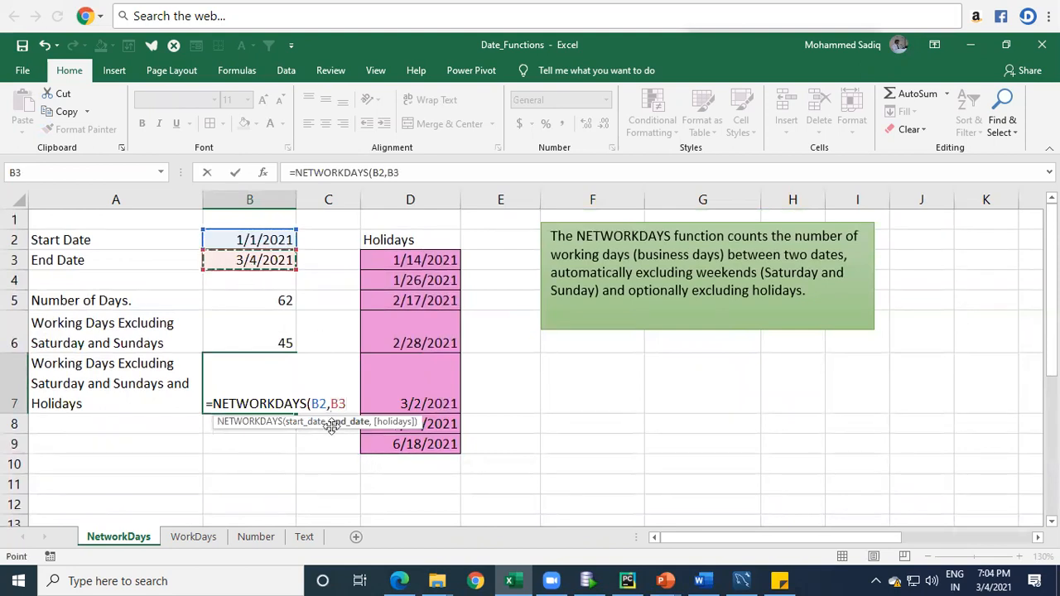
{"action": "type", "text": ","}
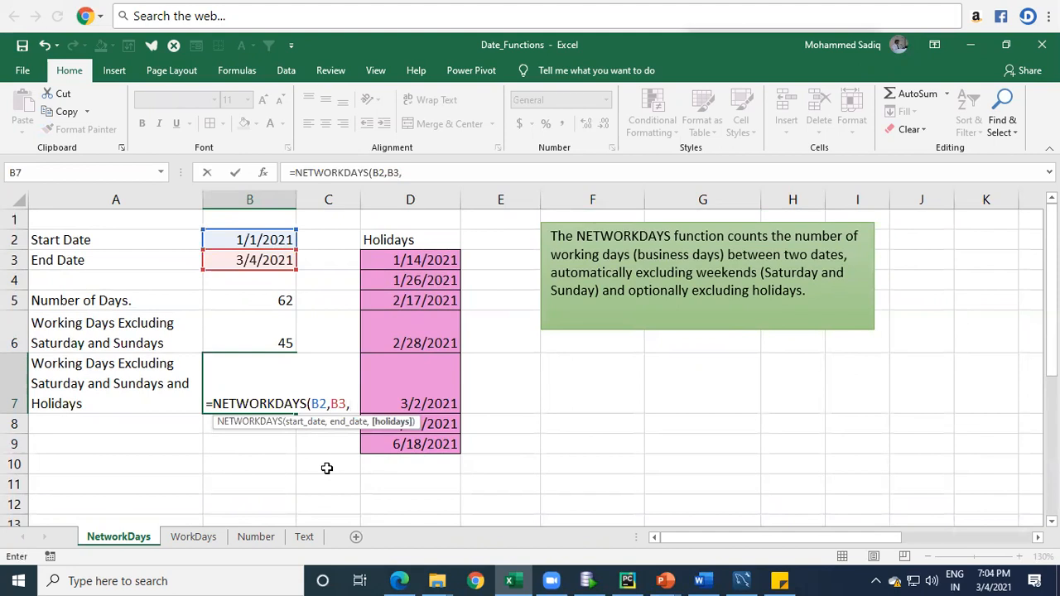
Step: Add the Holidays range D3:D9 as the formula's holidays argument, enter the formula and reselect cell B7
{"action": "left_click", "coordinate": [436, 260]}
{"action": "left_click_drag", "start_coordinate": [439, 345], "coordinate": [438, 464]}
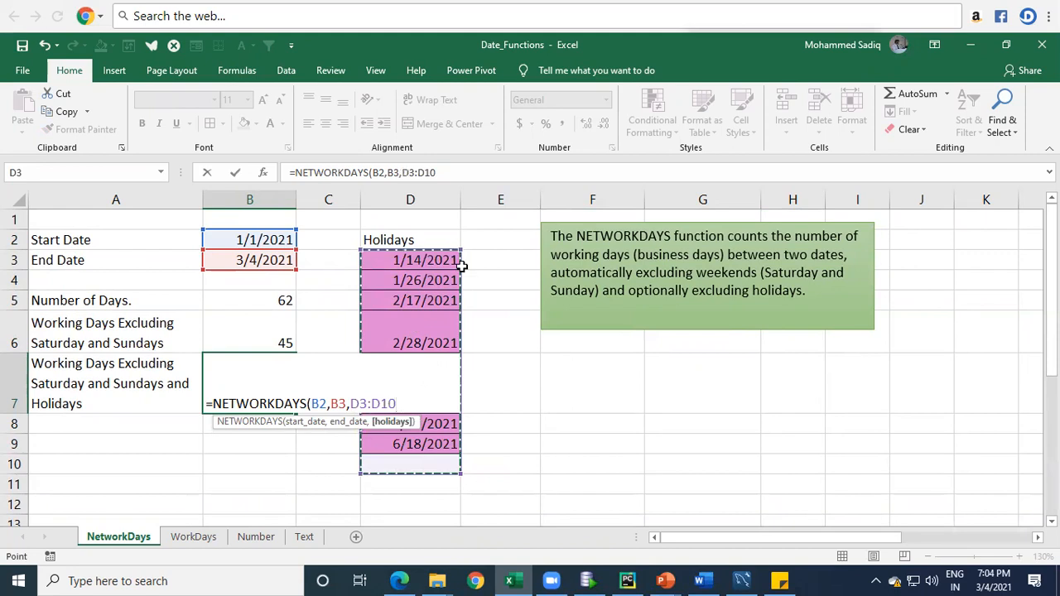
{"action": "key", "text": "shift+Up"}
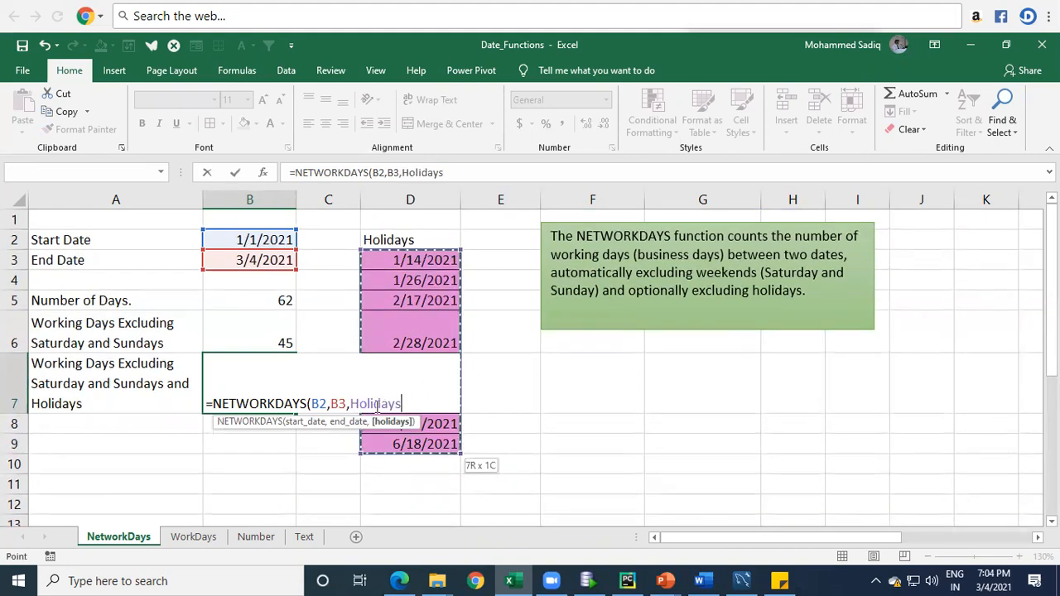
{"action": "type", "text": ")"}
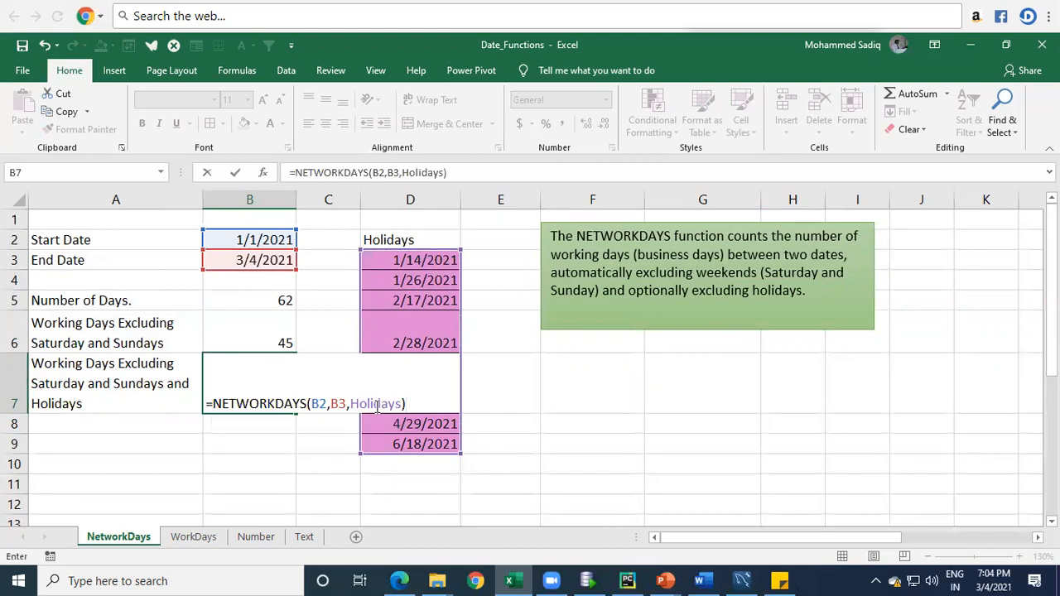
{"action": "key", "text": "Return"}
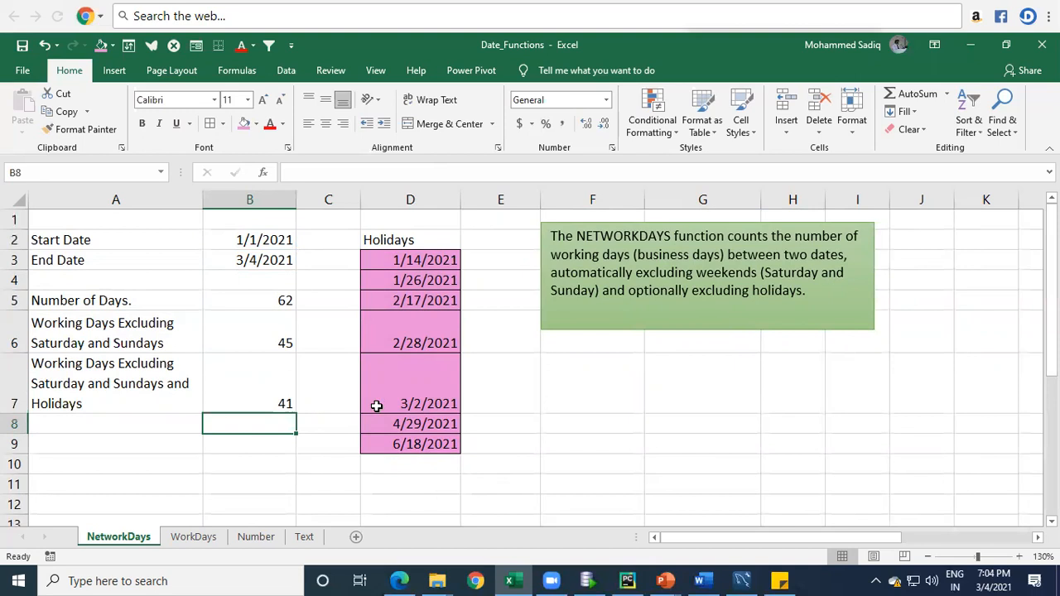
{"action": "key", "text": "Up"}
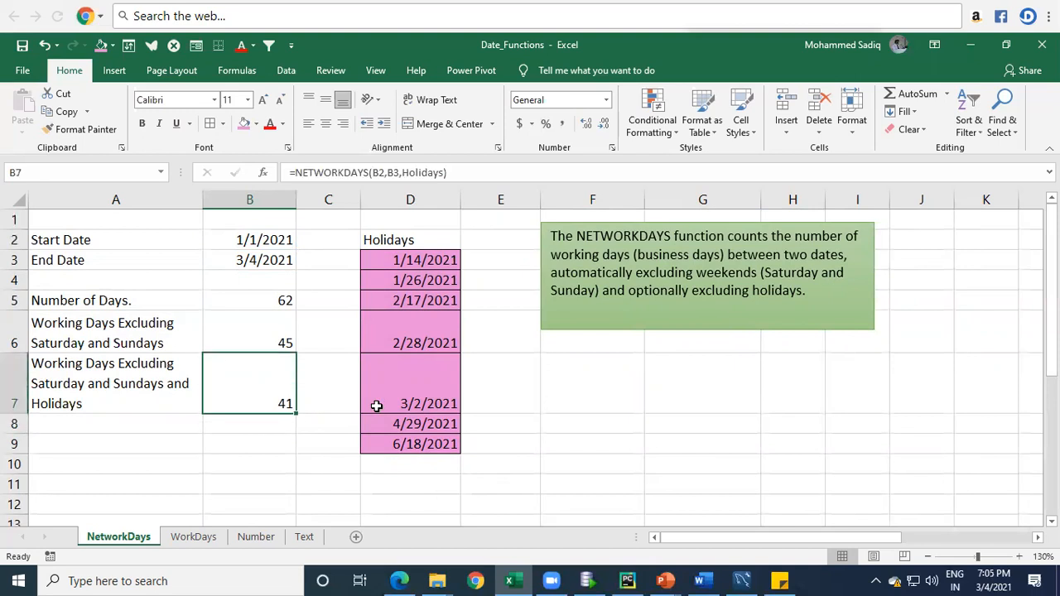
Step: Compare the holiday dates in D3:D7, including 2/28/2021, with their weekdays in the system calendar back to January 2021
{"action": "left_click_drag", "start_coordinate": [389, 262], "coordinate": [396, 374]}
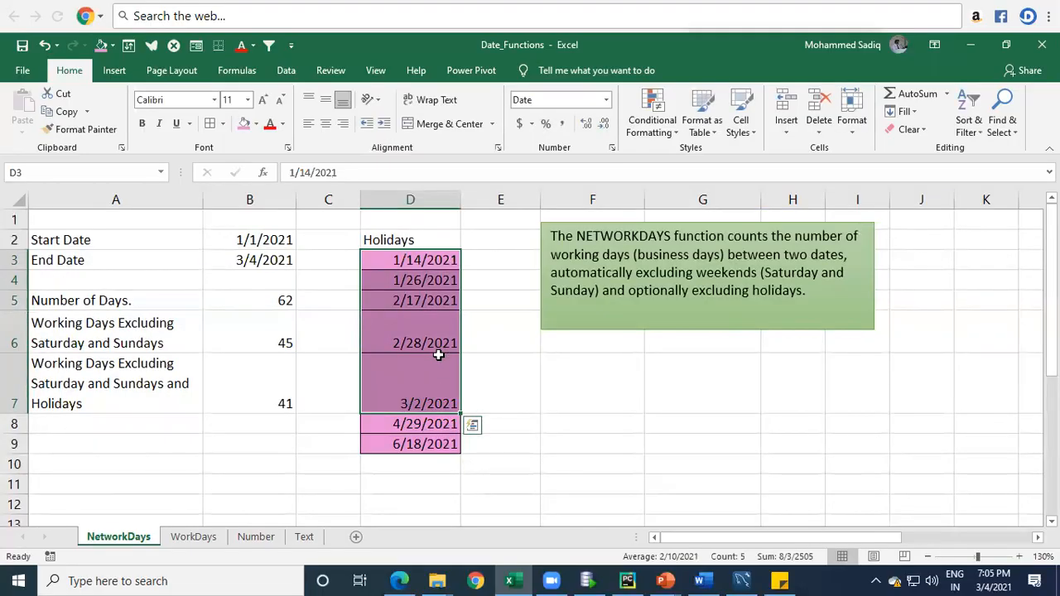
{"action": "left_click", "coordinate": [414, 346]}
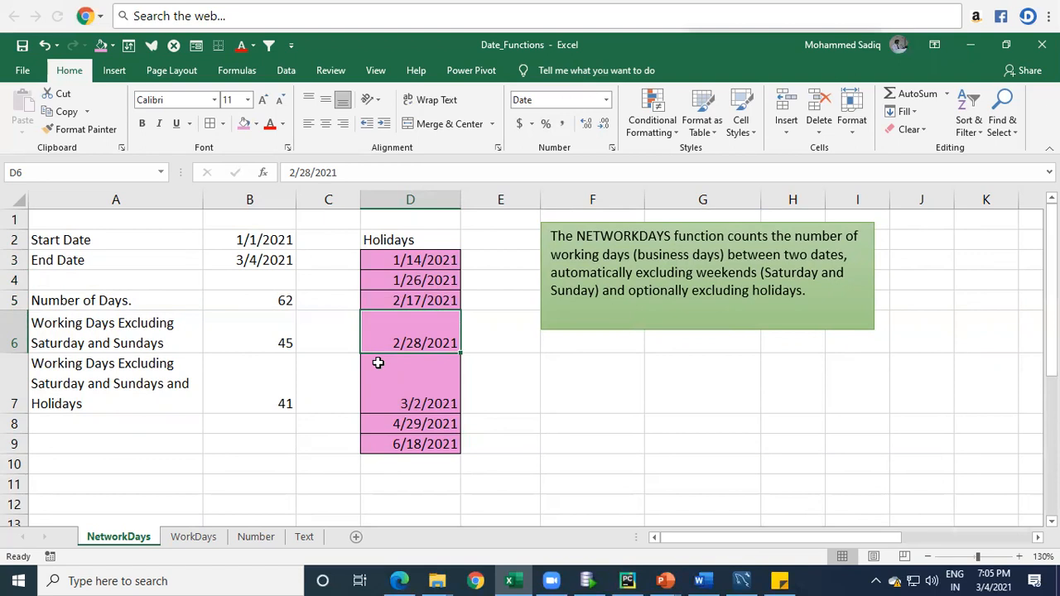
{"action": "left_click", "coordinate": [996, 581]}
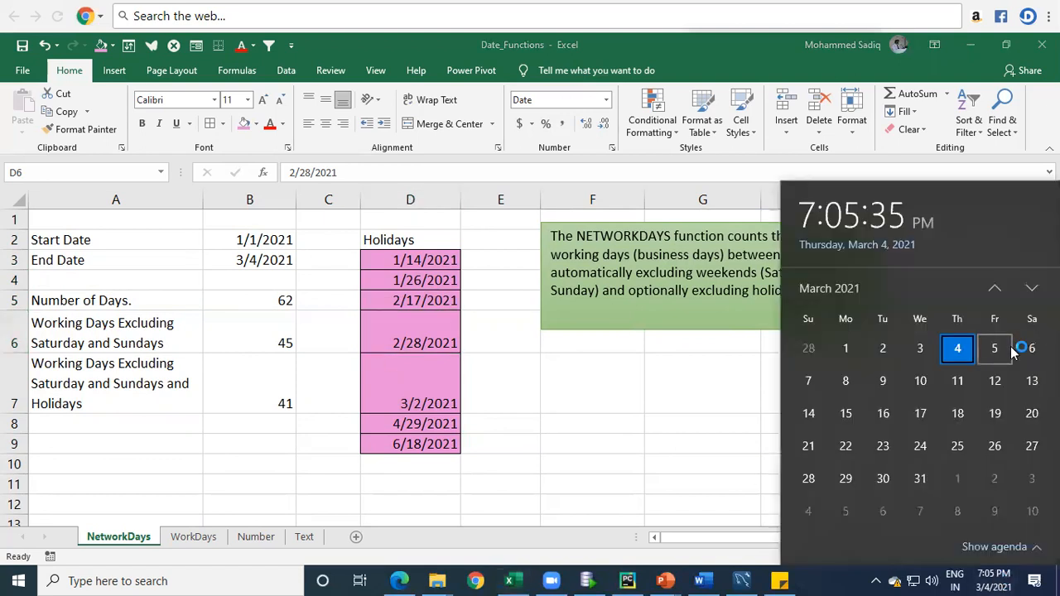
{"action": "left_click", "coordinate": [808, 353]}
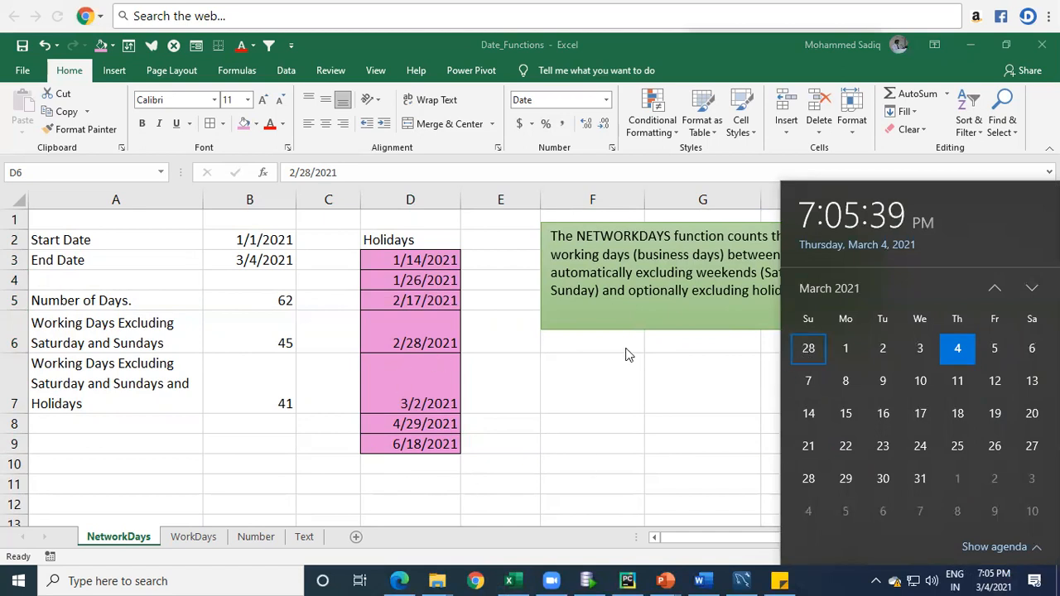
{"action": "double_click", "coordinate": [998, 287]}
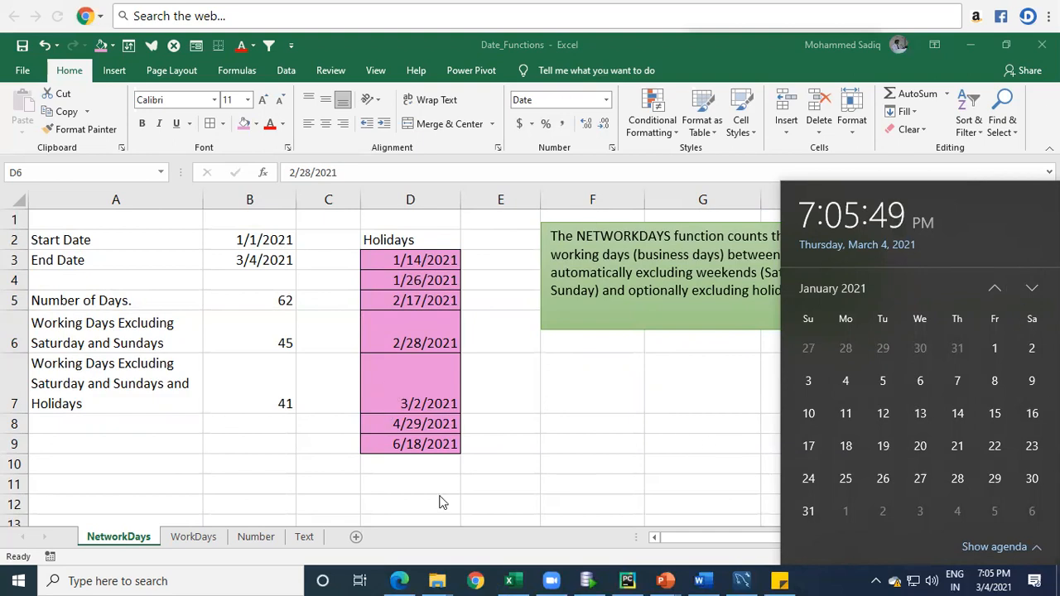
{"action": "left_click", "coordinate": [569, 433]}
{"action": "left_click", "coordinate": [390, 383]}
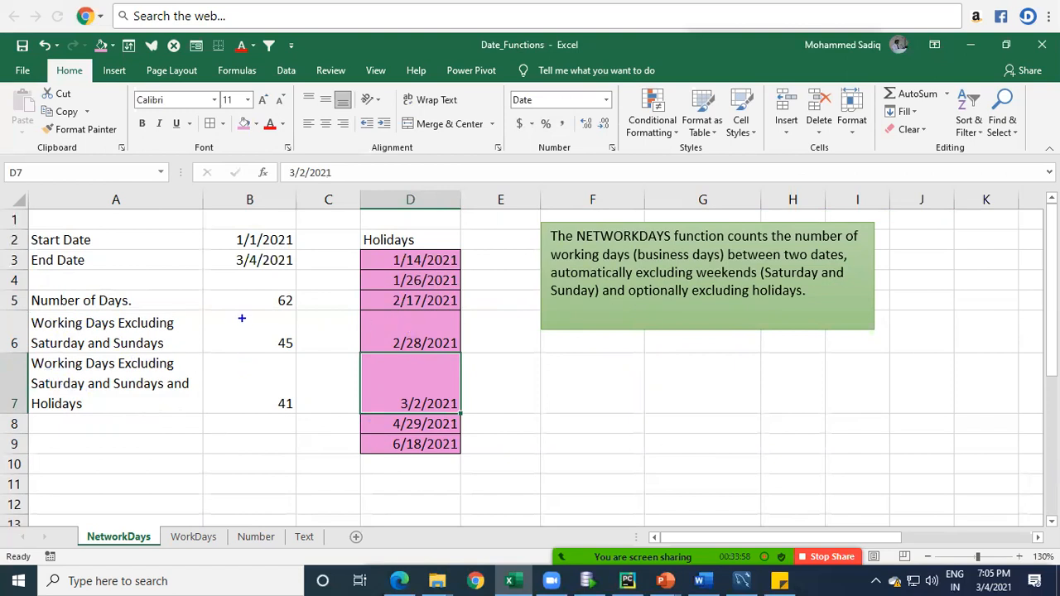
Step: Review the formulas in cells B5, B6 and B7, including the Holidays argument of the NETWORKDAYS formula in B7
{"action": "left_click", "coordinate": [274, 310]}
{"action": "double_click", "coordinate": [276, 301]}
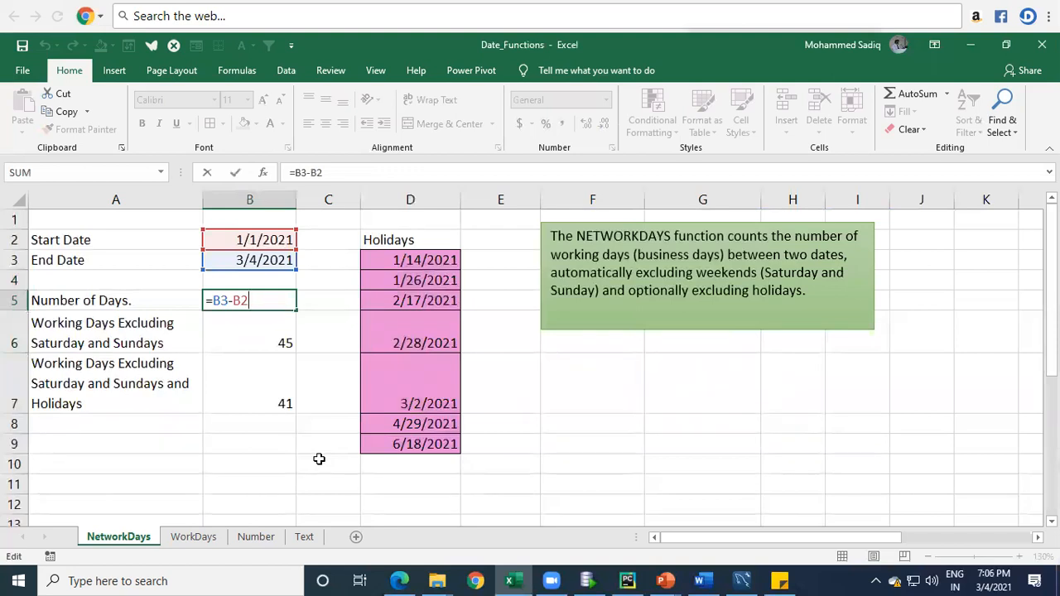
{"action": "key", "text": "Return"}
{"action": "key", "text": "F2"}
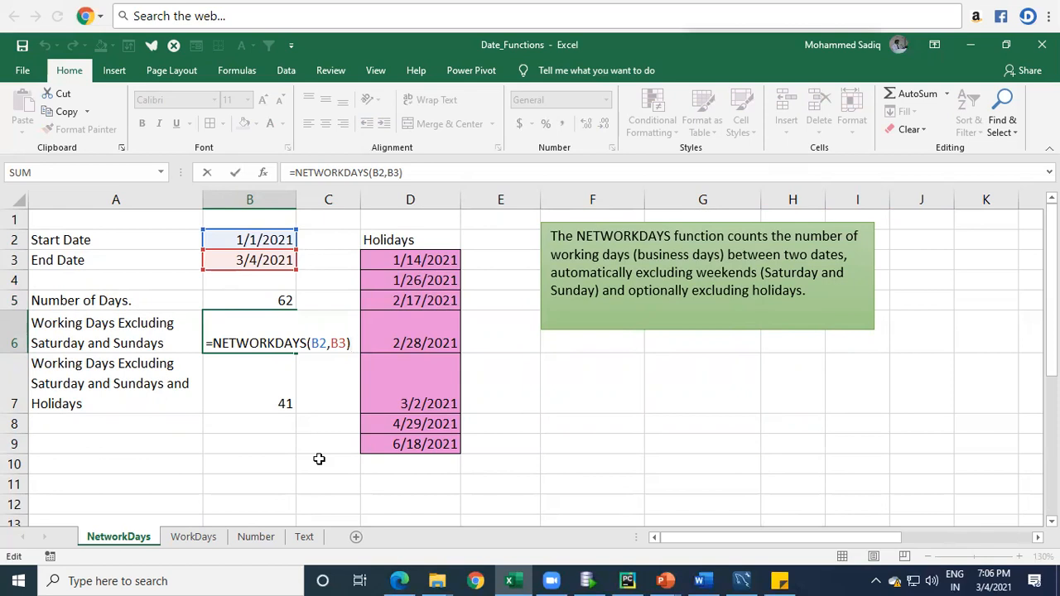
{"action": "key", "text": "Return"}
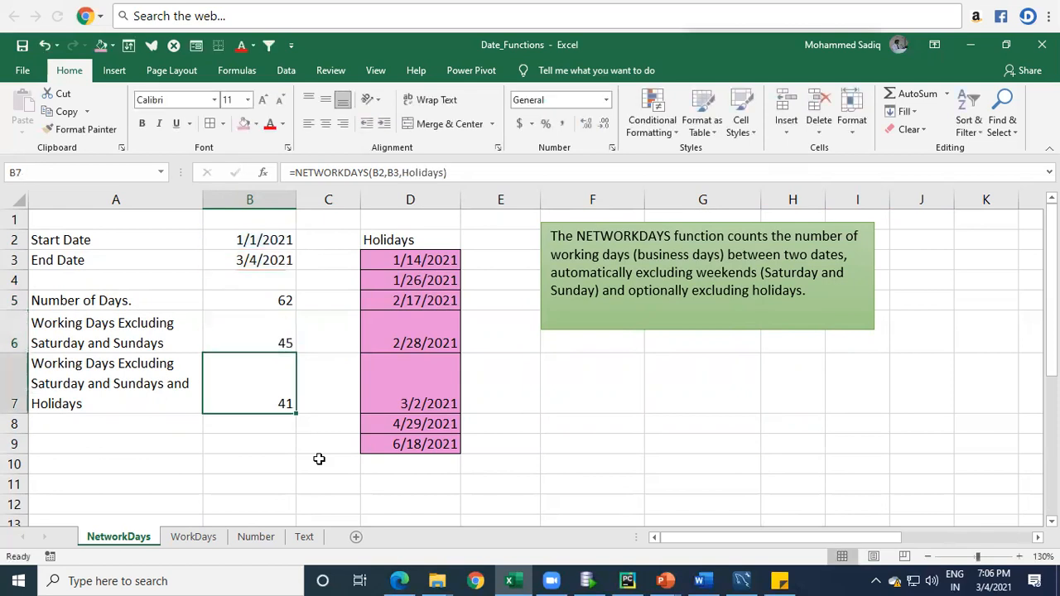
{"action": "key", "text": "F2"}
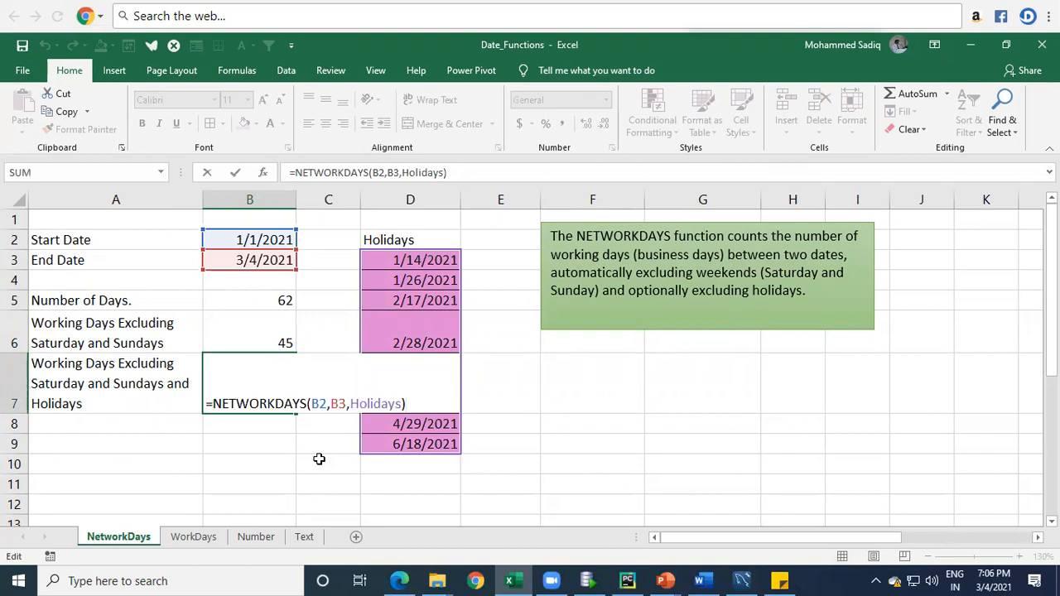
{"action": "key", "text": "Left"}
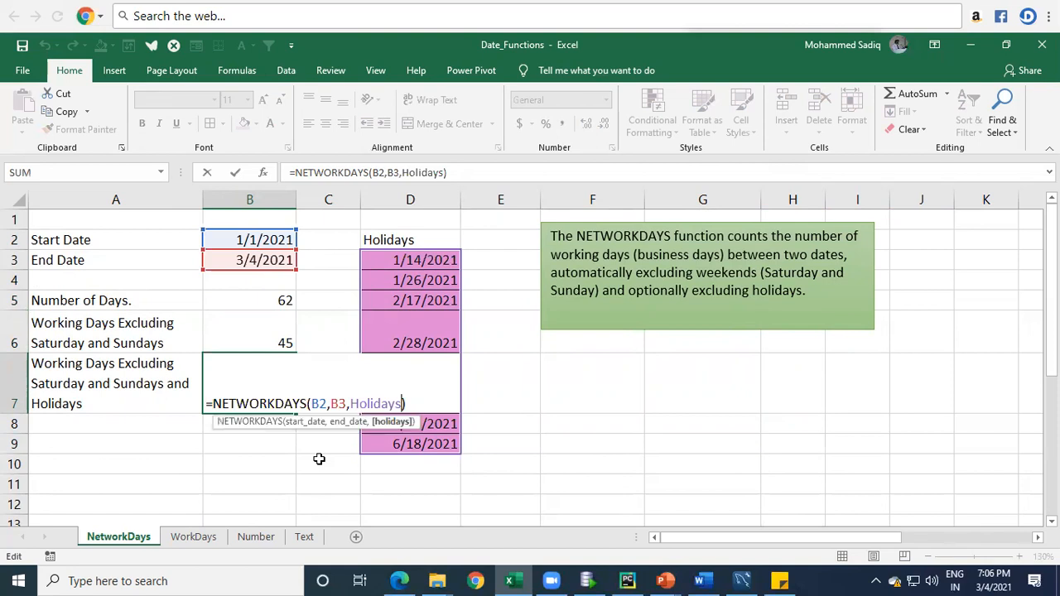
{"action": "key", "text": "ctrl+shift+Left"}
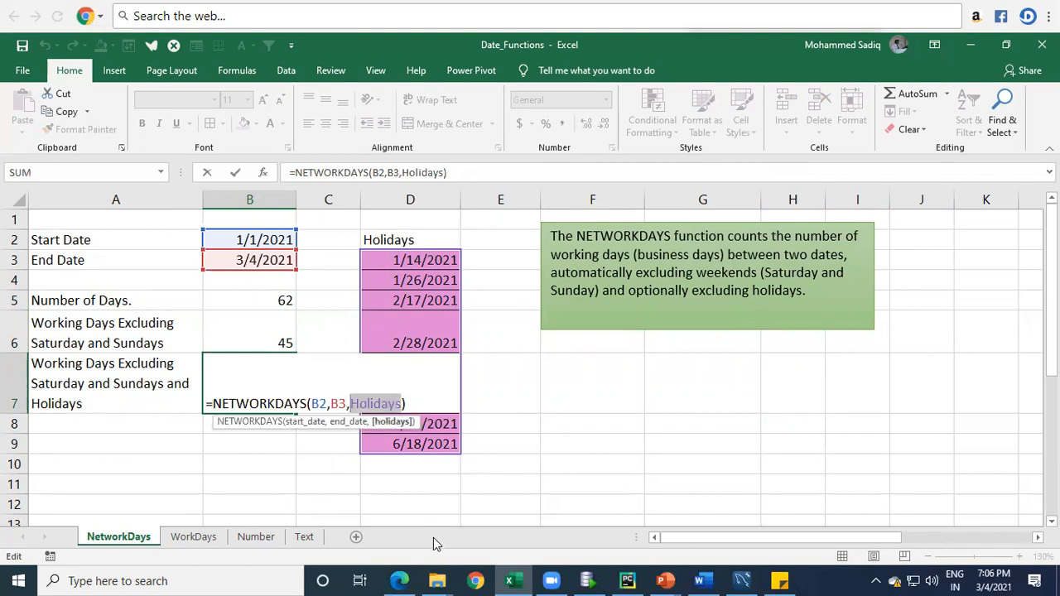
{"action": "key", "text": "Return"}
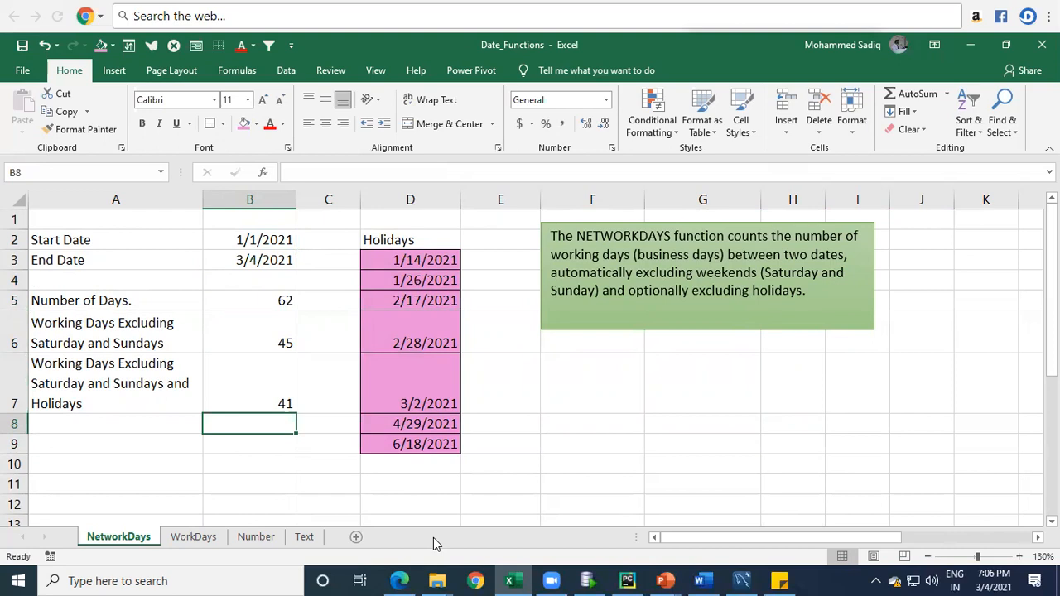
Step: Copy the label "Working Days Excluding Saturday and Sundays" from cell A6 into cell A9
{"action": "key", "text": "Up"}
{"action": "key", "text": "Up"}
{"action": "key", "text": "Left"}
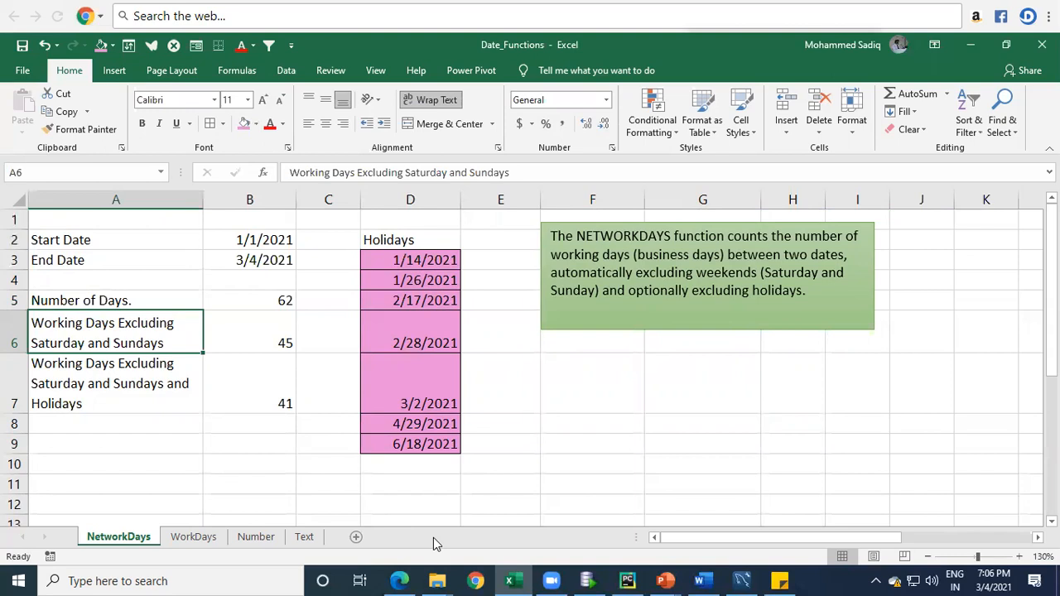
{"action": "left_click_drag", "start_coordinate": [251, 241], "coordinate": [258, 260]}
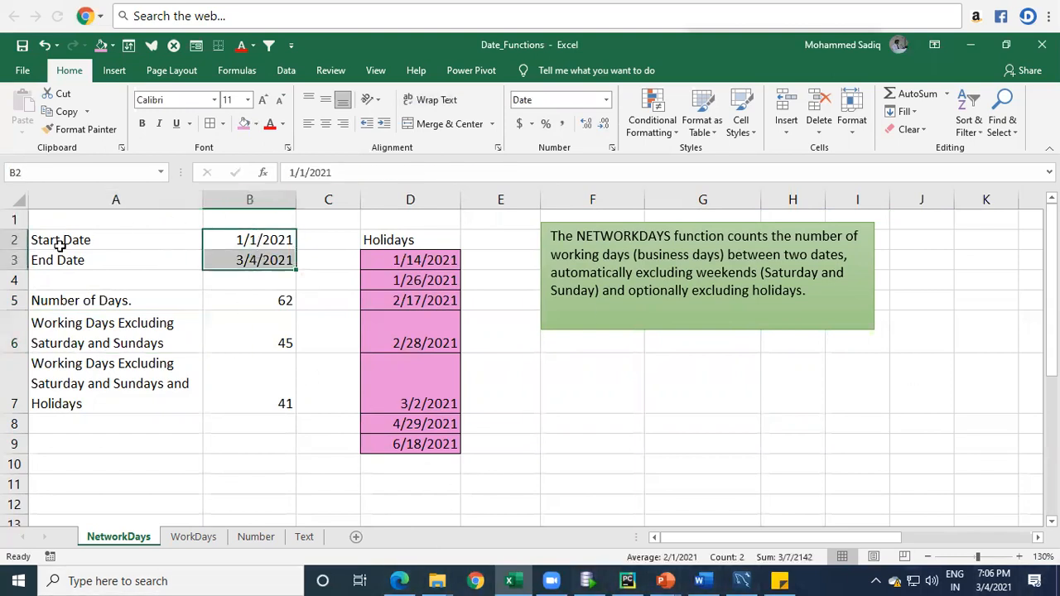
{"action": "left_click", "coordinate": [97, 348]}
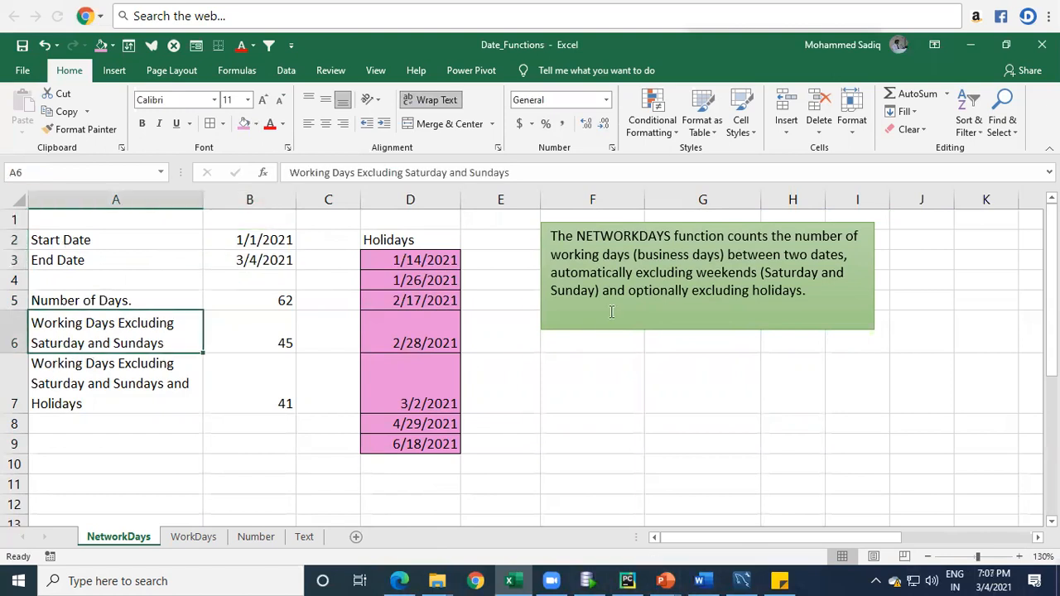
{"action": "key", "text": "ctrl+c"}
{"action": "key", "text": "Down"}
{"action": "key", "text": "Down"}
{"action": "key", "text": "Down"}
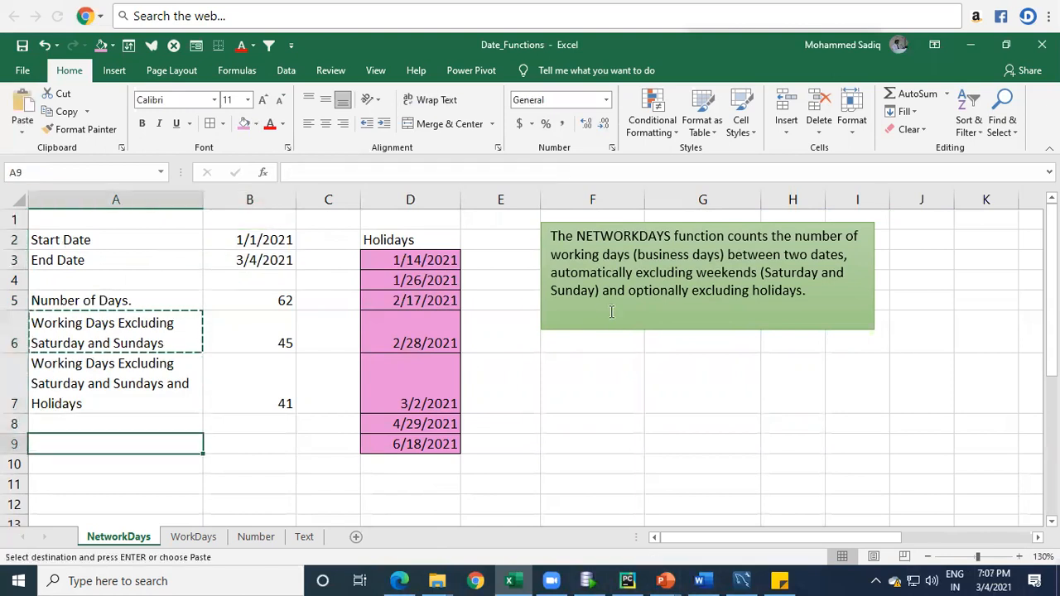
{"action": "key", "text": "Return"}
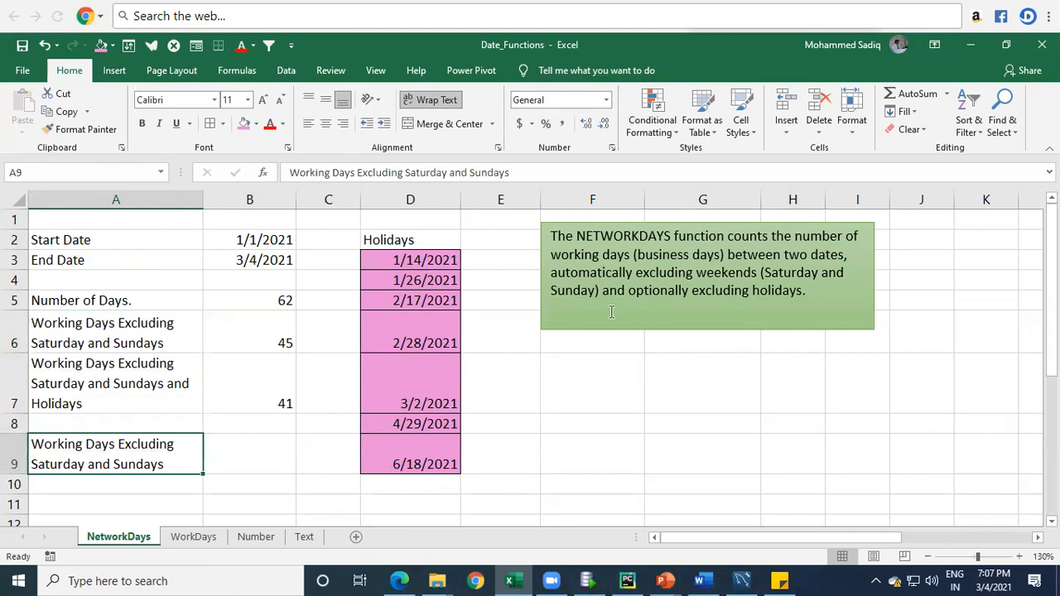
Step: Shorten the label in cell A9 to "Working Days Excluding Sundays" and select cell B9
{"action": "key", "text": "F2"}
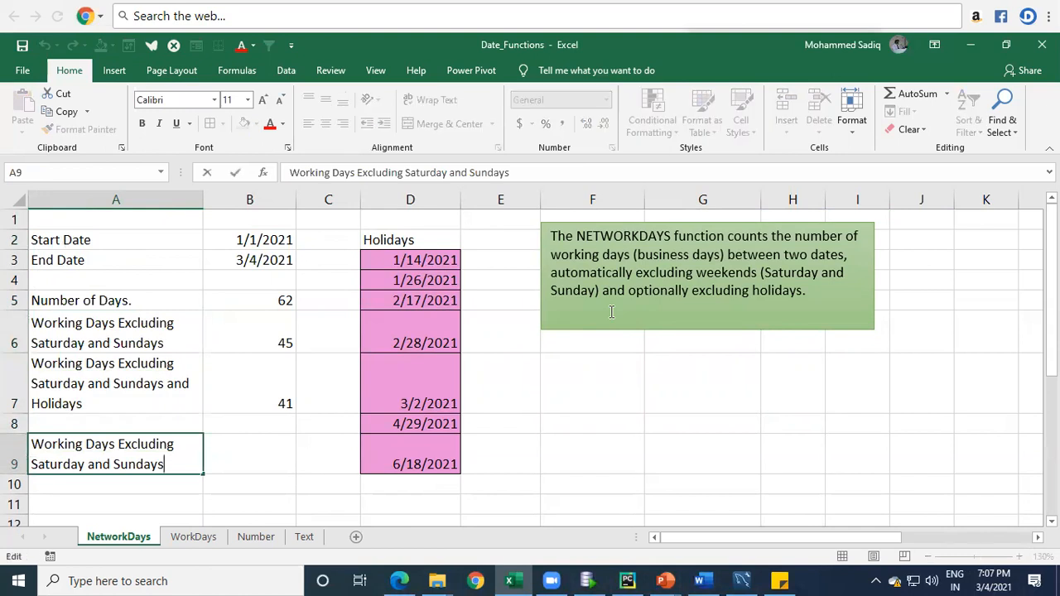
{"action": "key", "text": "Left"}
{"action": "key", "text": "Left"}
{"action": "key", "text": "Left"}
{"action": "key", "text": "Left"}
{"action": "key", "text": "Left"}
{"action": "key", "text": "Left"}
{"action": "key", "text": "Left"}
{"action": "key", "text": "ctrl+shift+Left"}
{"action": "key", "text": "ctrl+shift+Left"}
{"action": "key", "text": "ctrl+shift+Left"}
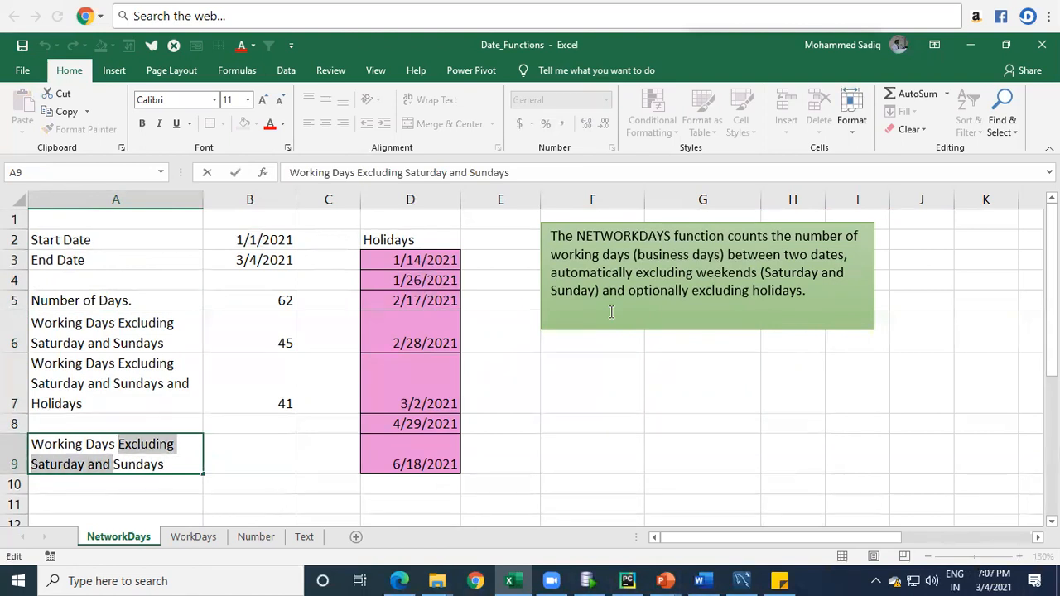
{"action": "key", "text": "ctrl+shift+Right"}
{"action": "key", "text": "Delete"}
{"action": "key", "text": "ctrl+Return"}
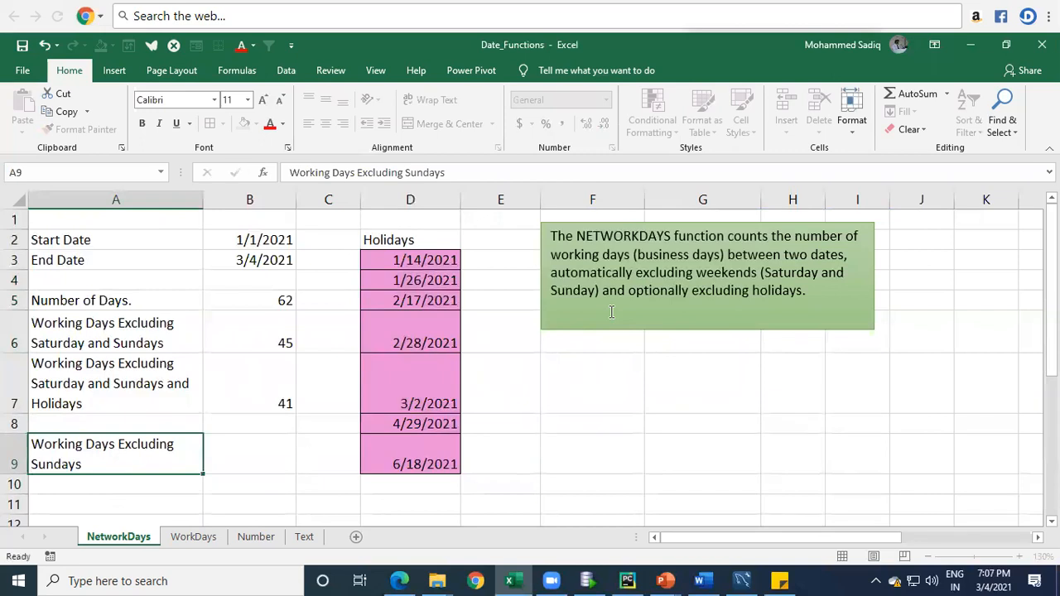
{"action": "key", "text": "Right"}
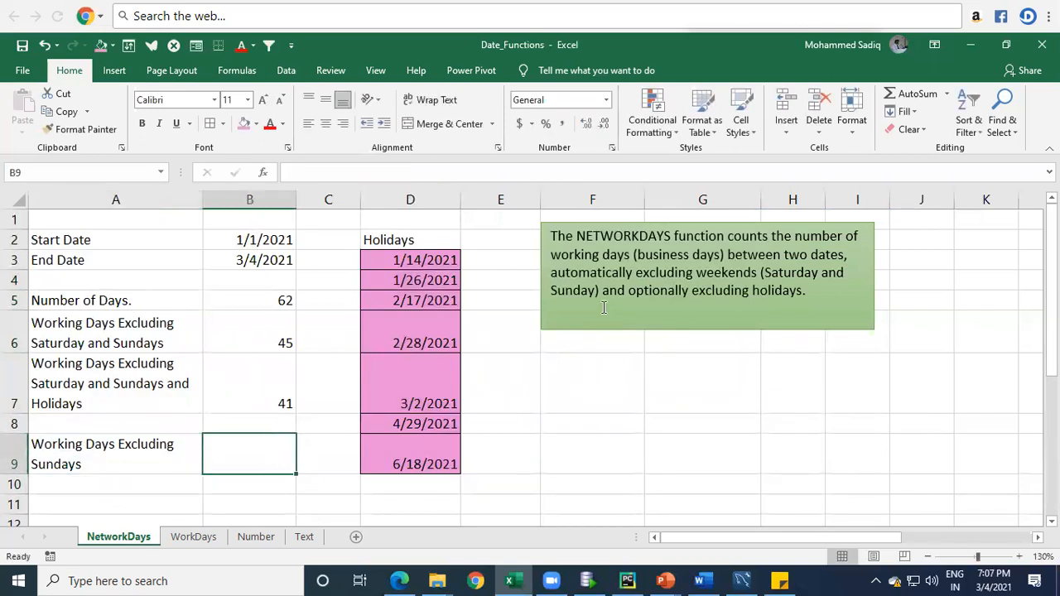
{"action": "type", "text": "="}
{"action": "type", "text": "e"}
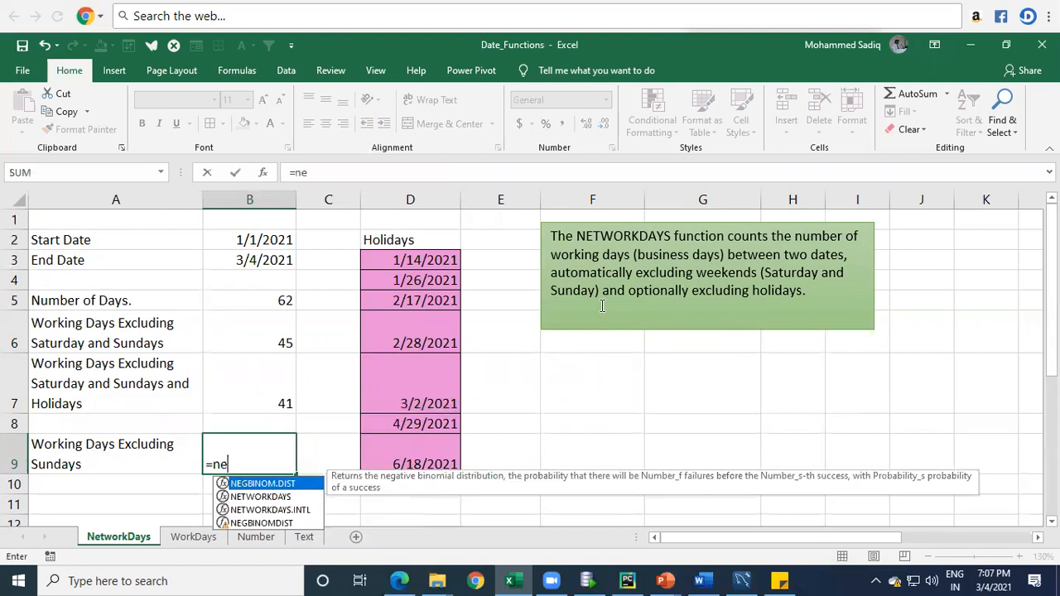
{"action": "key", "text": "Escape"}
{"action": "key", "text": "Escape"}
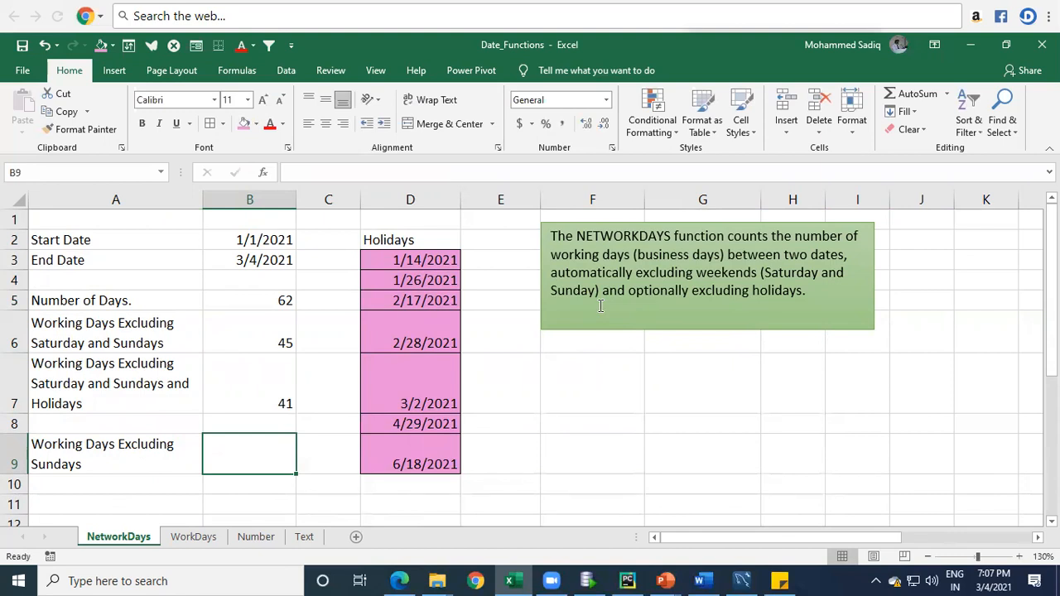
Step: Start a NETWORKDAYS.INTL formula in cell B9, picking that function instead of NETWORKDAYS from the suggestions
{"action": "type", "text": "="}
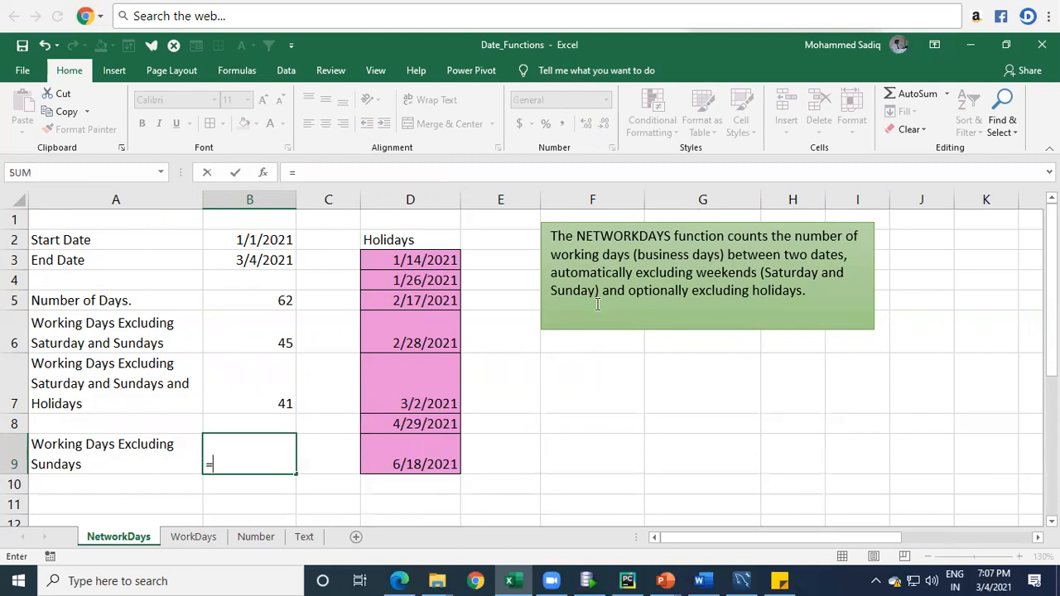
{"action": "type", "text": "c"}
{"action": "key", "text": "BackSpace"}
{"action": "type", "text": "netw"}
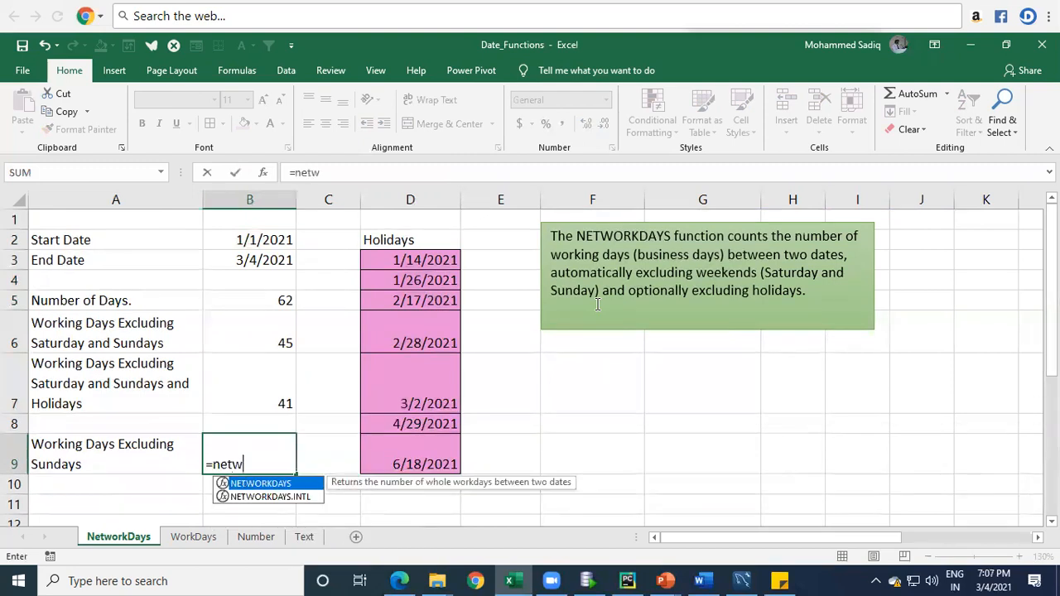
{"action": "key", "text": "Down"}
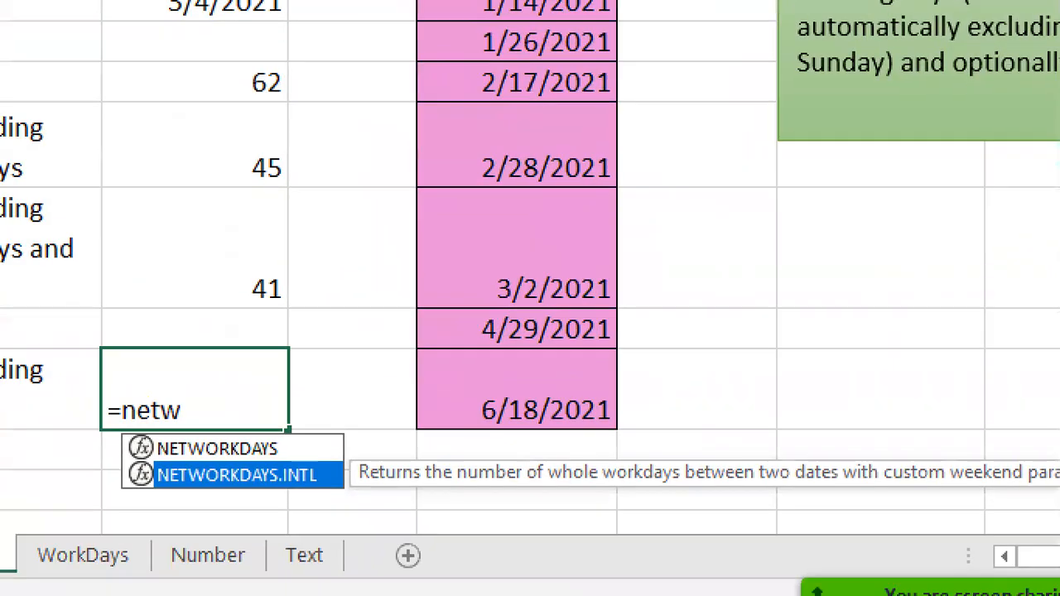
{"action": "left_click", "coordinate": [281, 508]}
{"action": "left_click_drag", "start_coordinate": [291, 446], "coordinate": [309, 437]}
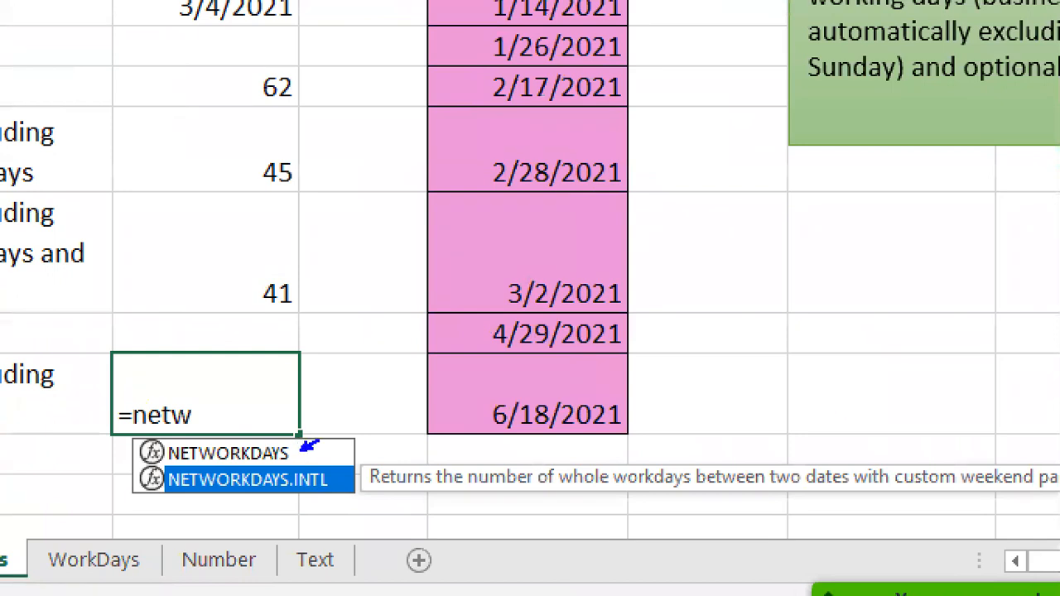
{"action": "left_click_drag", "start_coordinate": [155, 467], "coordinate": [340, 495]}
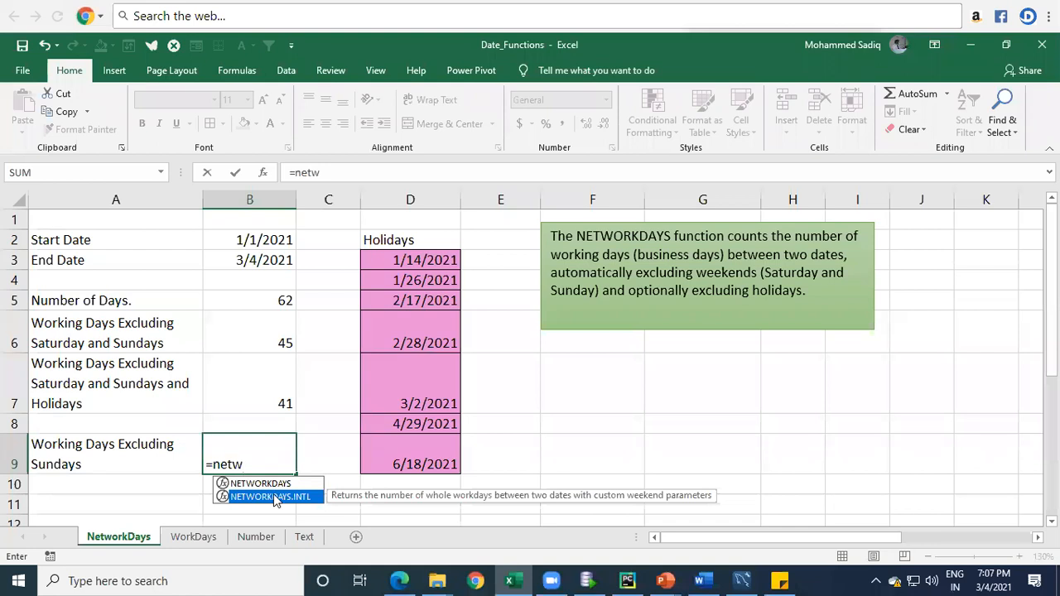
{"action": "double_click", "coordinate": [248, 480]}
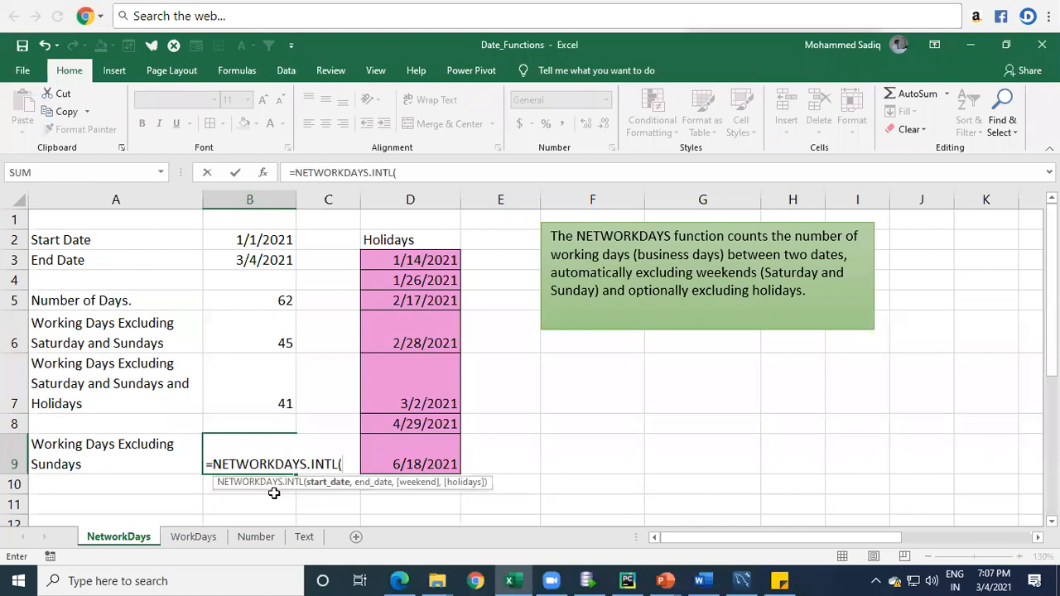
Step: Add B2 as the start date and B3 as the end date of the NETWORKDAYS.INTL formula
{"action": "left_click", "coordinate": [247, 241]}
{"action": "type", "text": ","}
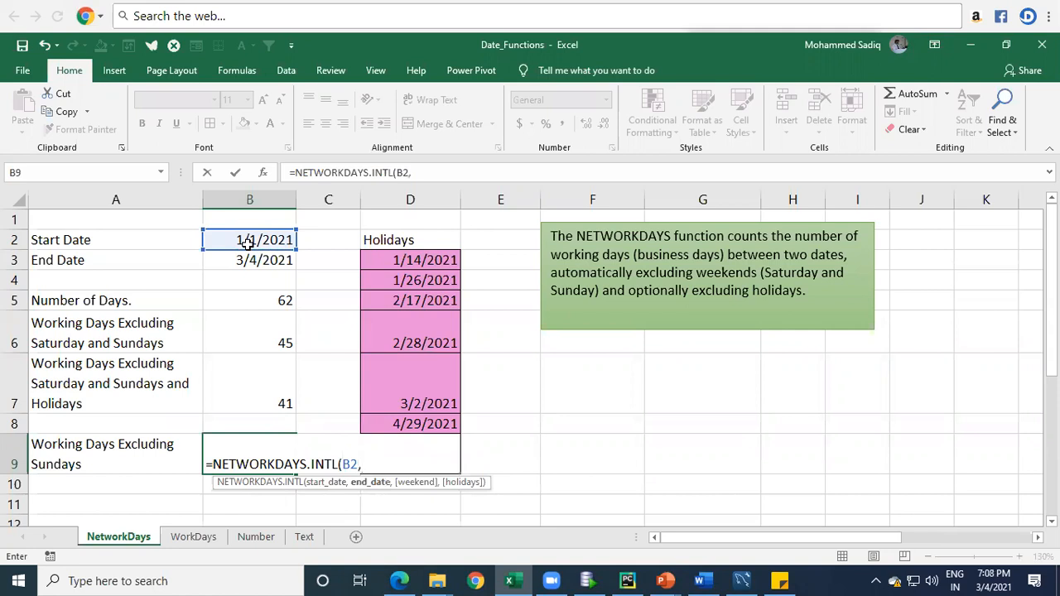
{"action": "left_click", "coordinate": [255, 262]}
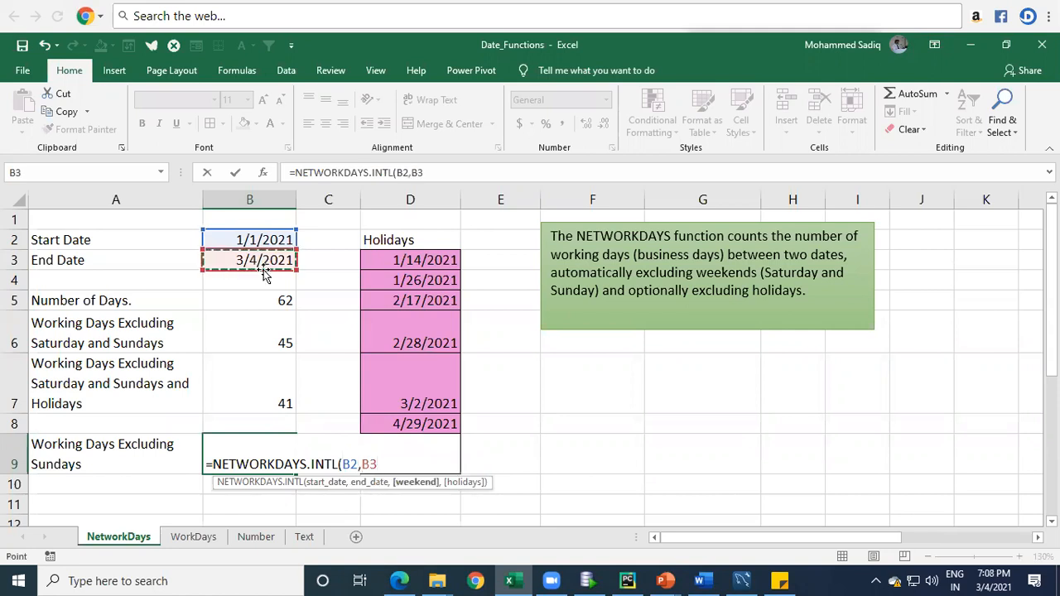
{"action": "type", "text": ","}
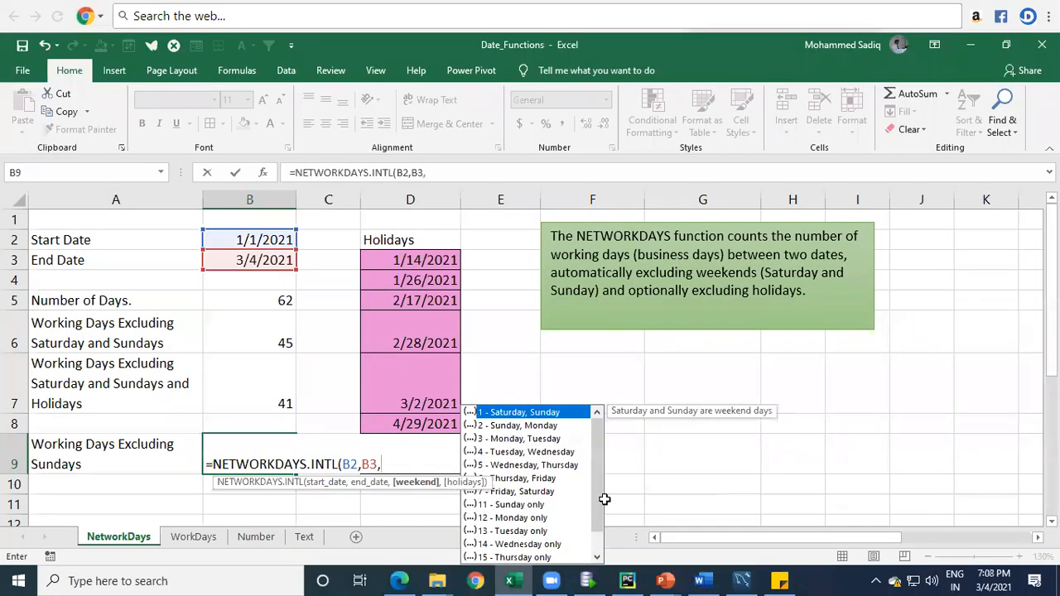
Step: Look through the weekend options and choose "11 - Sunday only" as the formula's weekend argument
{"action": "key", "text": "Down"}
{"action": "key", "text": "Up"}
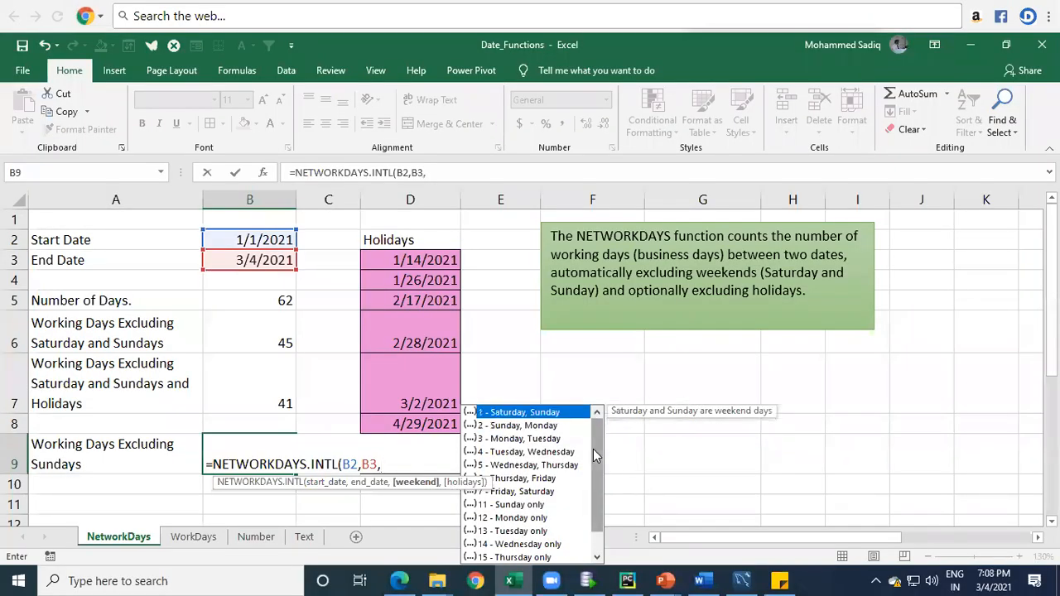
{"action": "left_click", "coordinate": [528, 425]}
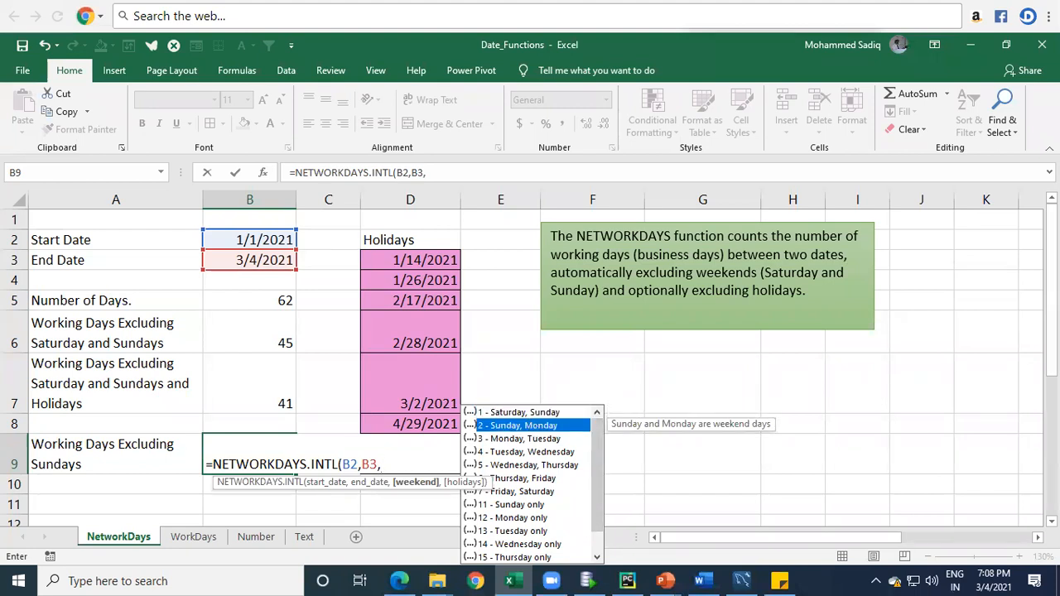
{"action": "key", "text": "Down"}
{"action": "key", "text": "Down"}
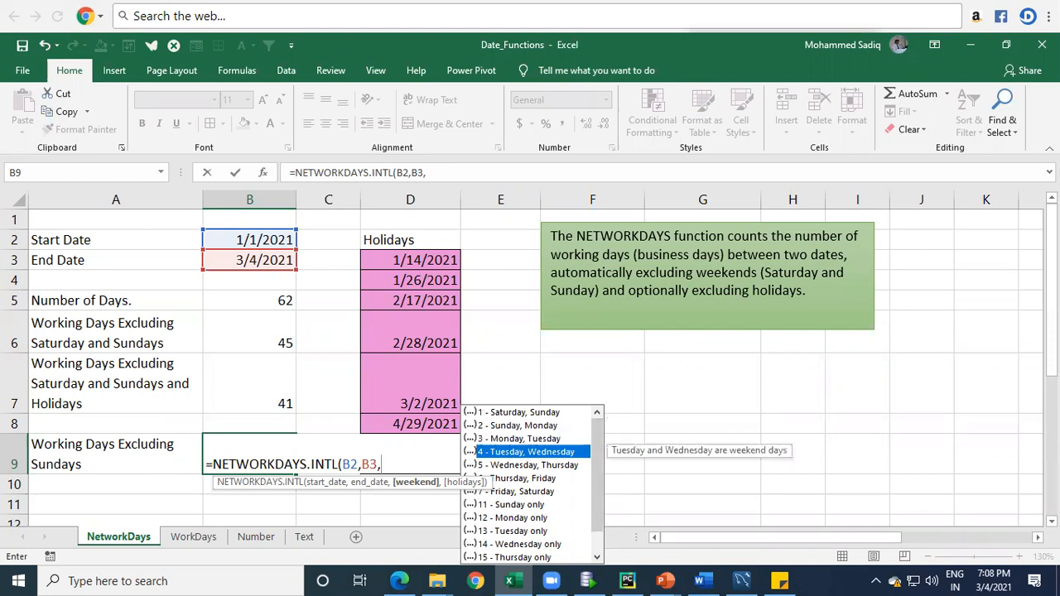
{"action": "key", "text": "Down"}
{"action": "key", "text": "Down"}
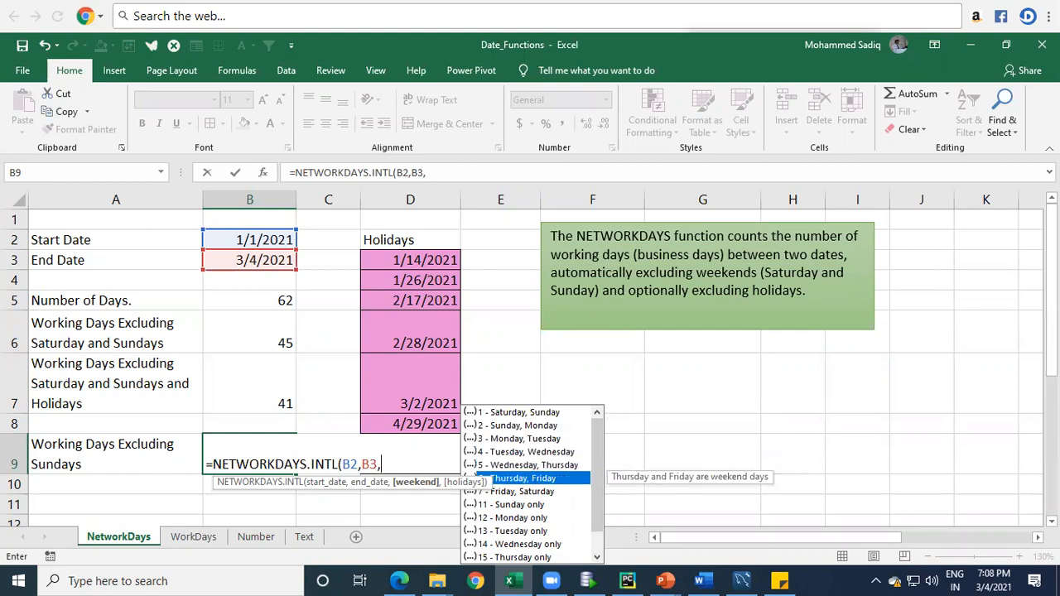
{"action": "key", "text": "Down"}
{"action": "key", "text": "Down"}
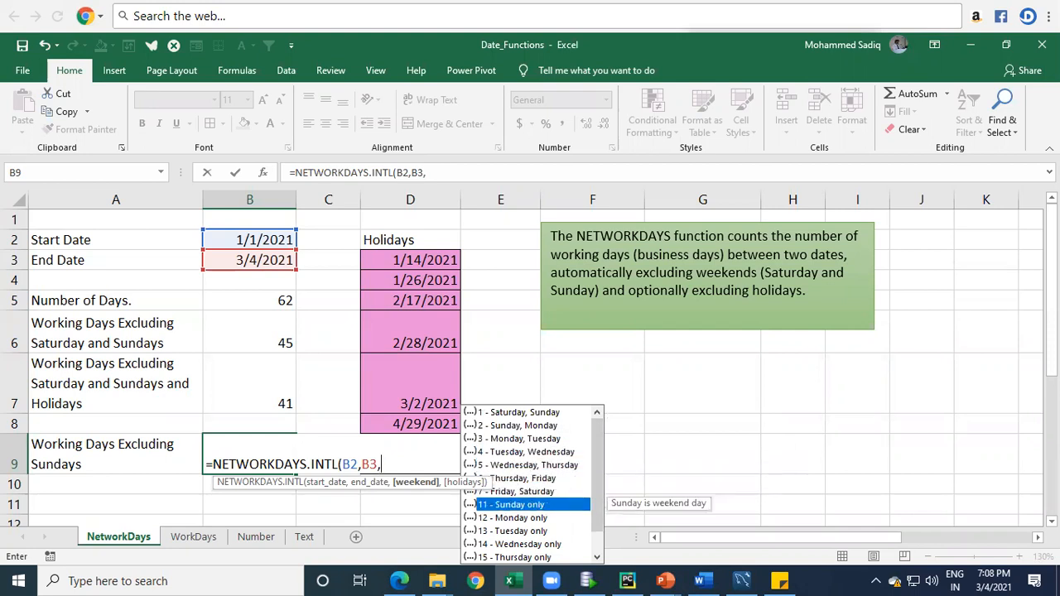
{"action": "key", "text": "Down"}
{"action": "key", "text": "Down"}
{"action": "key", "text": "Up"}
{"action": "key", "text": "Up"}
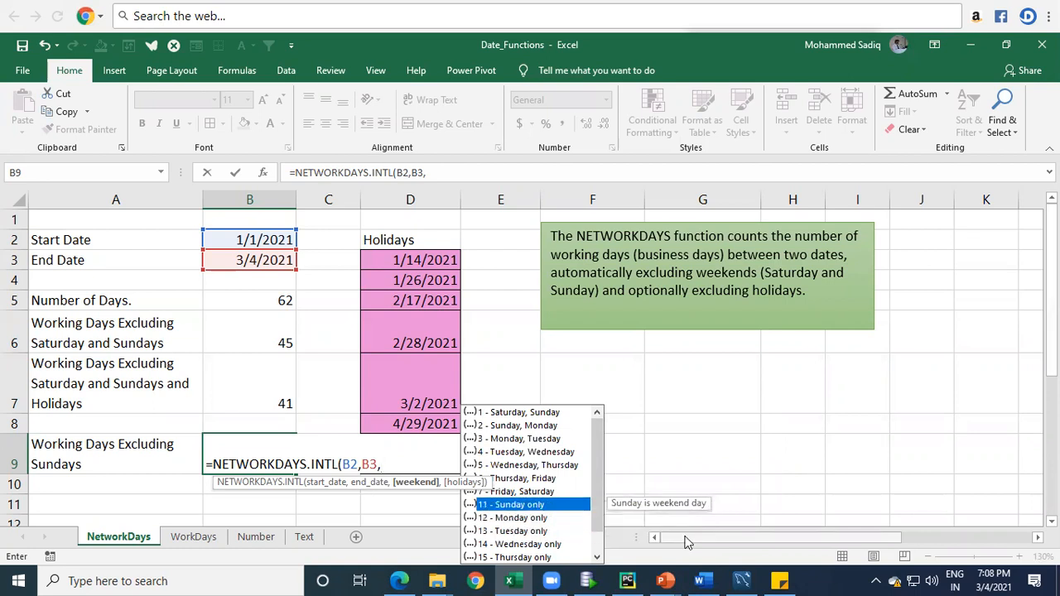
{"action": "double_click", "coordinate": [522, 507]}
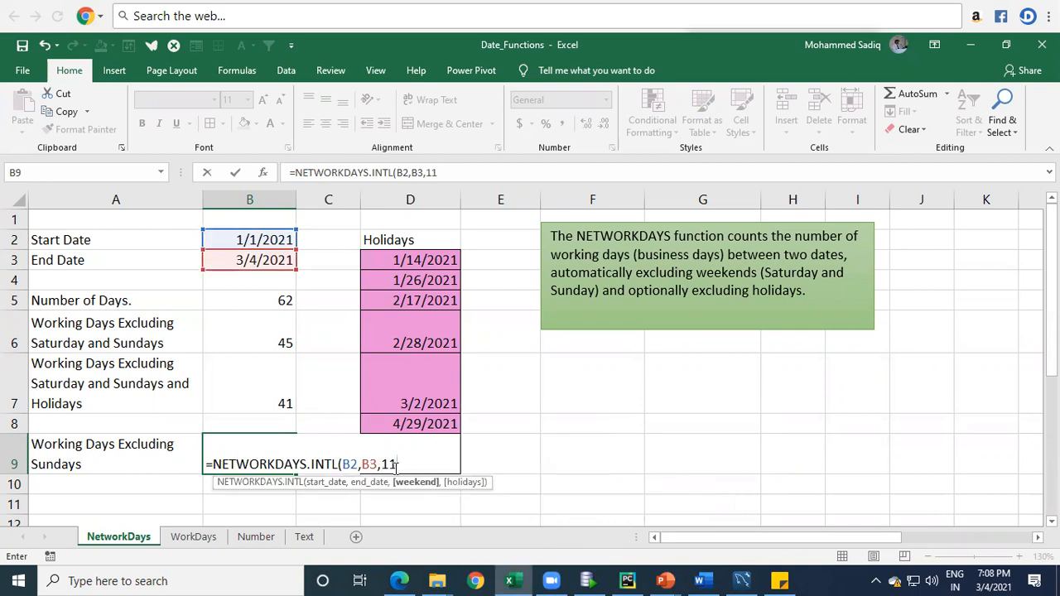
Step: Close the NETWORKDAYS.INTL formula without a holidays argument and enter it in cell B9
{"action": "type", "text": ","}
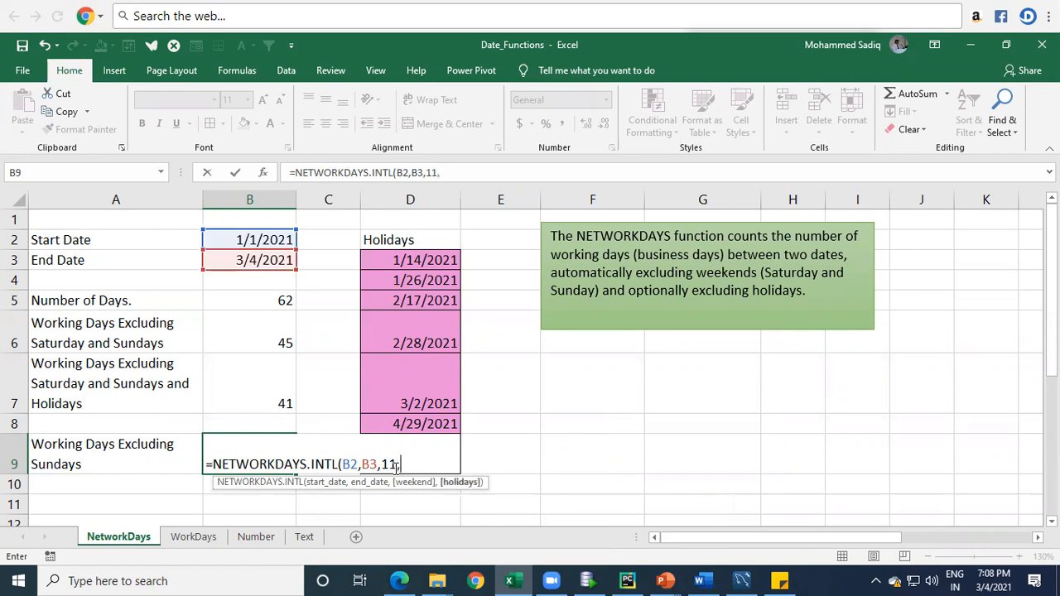
{"action": "key", "text": "BackSpace"}
{"action": "type", "text": ")"}
{"action": "key", "text": "Return"}
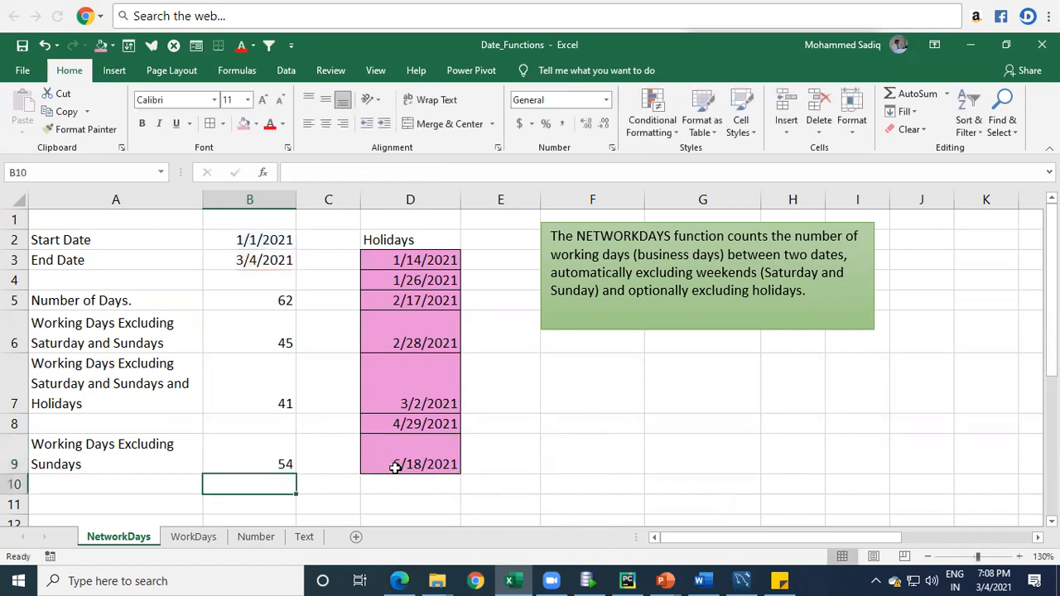
Step: Review the Sunday-only formula in B9 against the start and end dates and its label in A9
{"action": "key", "text": "Up"}
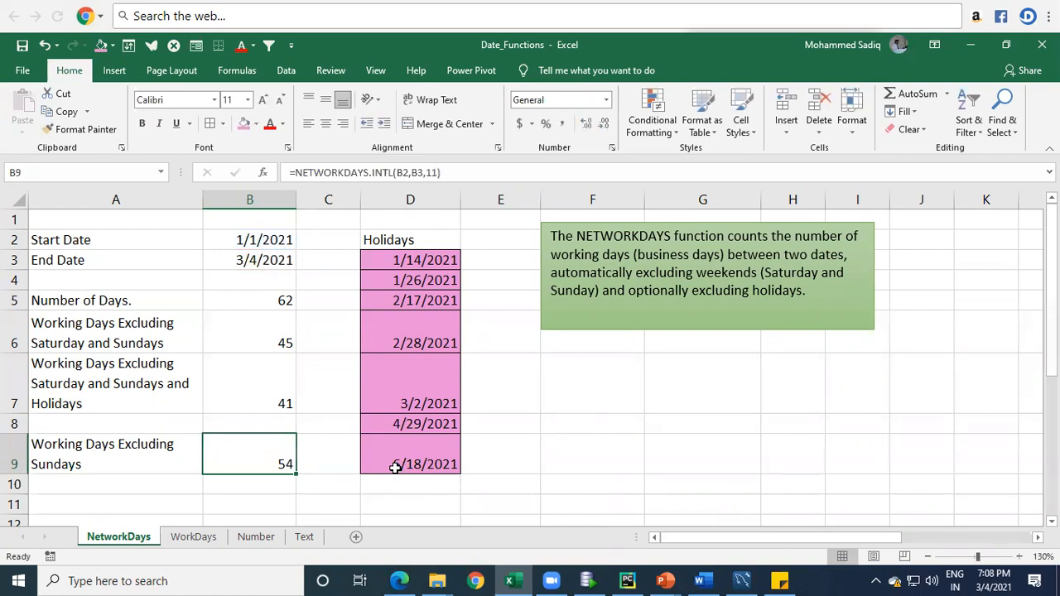
{"action": "left_click_drag", "start_coordinate": [273, 243], "coordinate": [273, 263]}
{"action": "left_click", "coordinate": [260, 462]}
{"action": "left_click", "coordinate": [130, 457]}
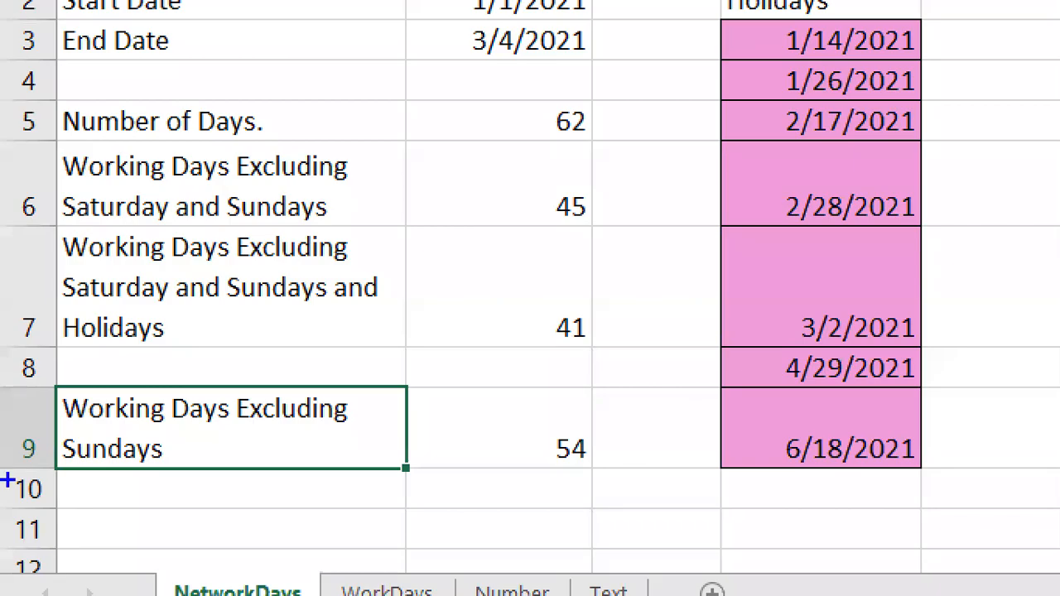
{"action": "left_click_drag", "start_coordinate": [54, 428], "coordinate": [174, 474]}
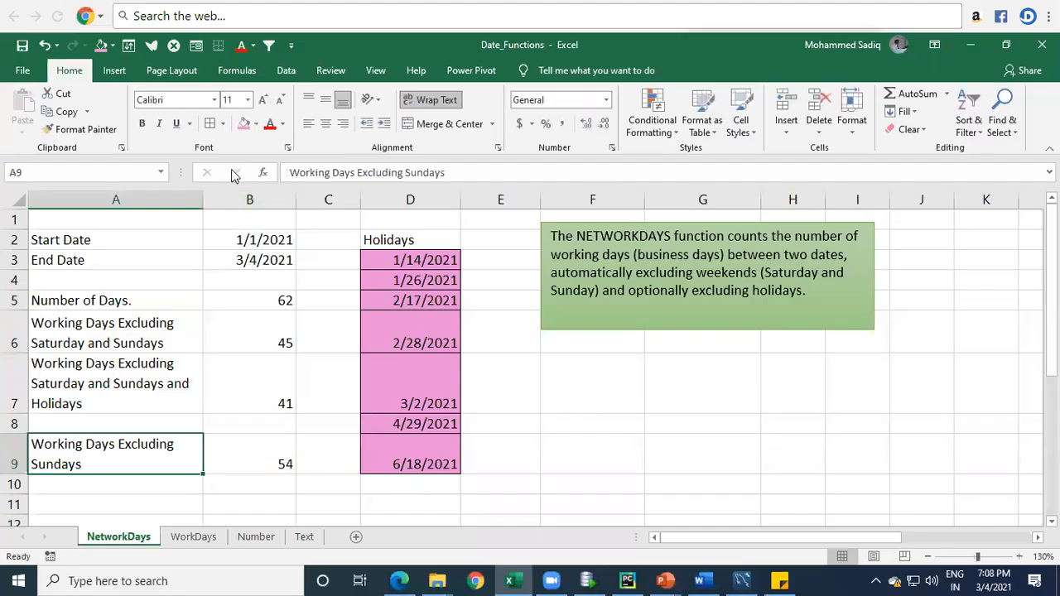
Step: Widen column A and reduce row 9's height so that the A9 label fits on one line
{"action": "double_click", "coordinate": [205, 201]}
{"action": "left_click_drag", "start_coordinate": [205, 200], "coordinate": [245, 213]}
{"action": "left_click_drag", "start_coordinate": [51, 245], "coordinate": [11, 454]}
{"action": "left_click", "coordinate": [194, 423]}
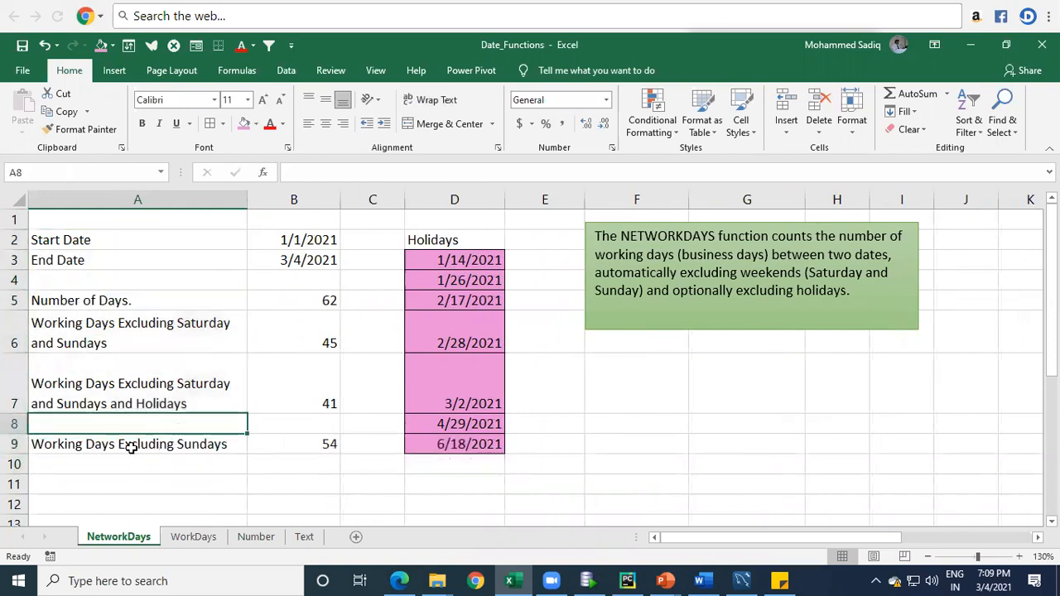
Step: Copy the "Working Days Excluding Sundays" label from A9 into A10
{"action": "left_click", "coordinate": [199, 445]}
{"action": "left_click", "coordinate": [323, 441]}
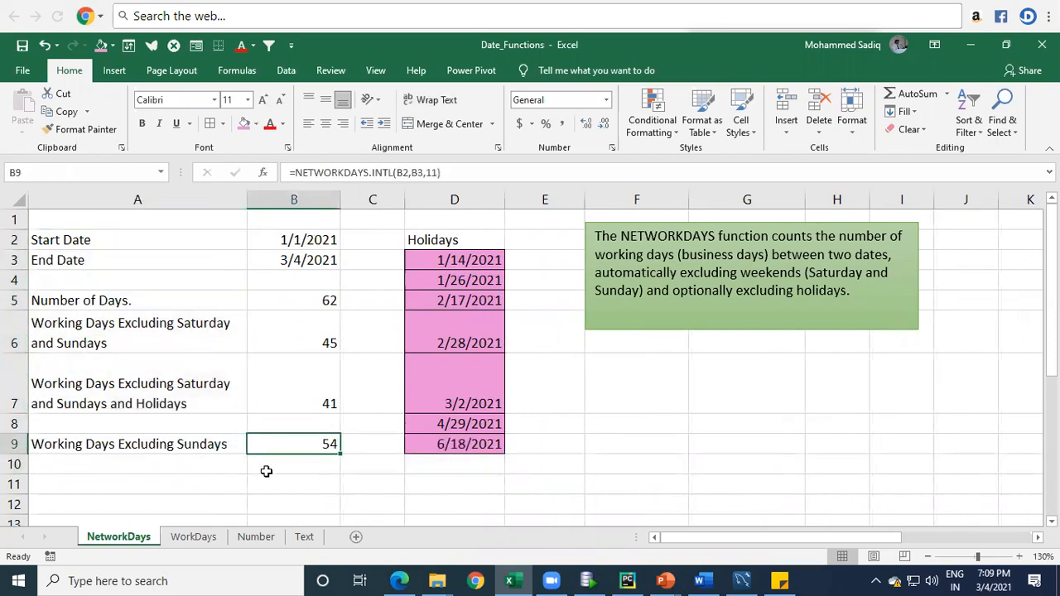
{"action": "left_click", "coordinate": [175, 403]}
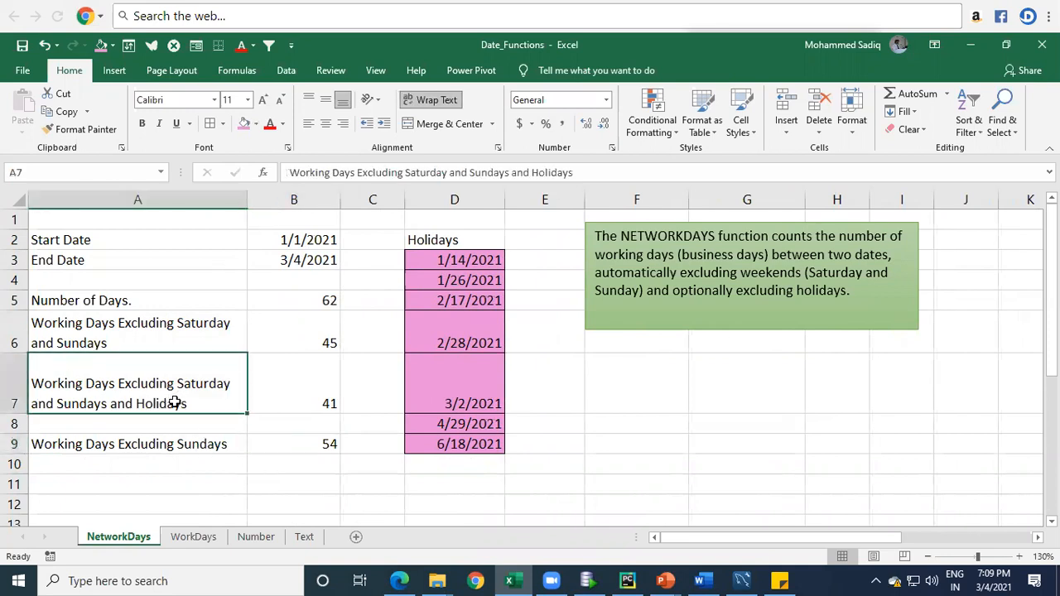
{"action": "left_click", "coordinate": [178, 446]}
{"action": "key", "text": "ctrl+c"}
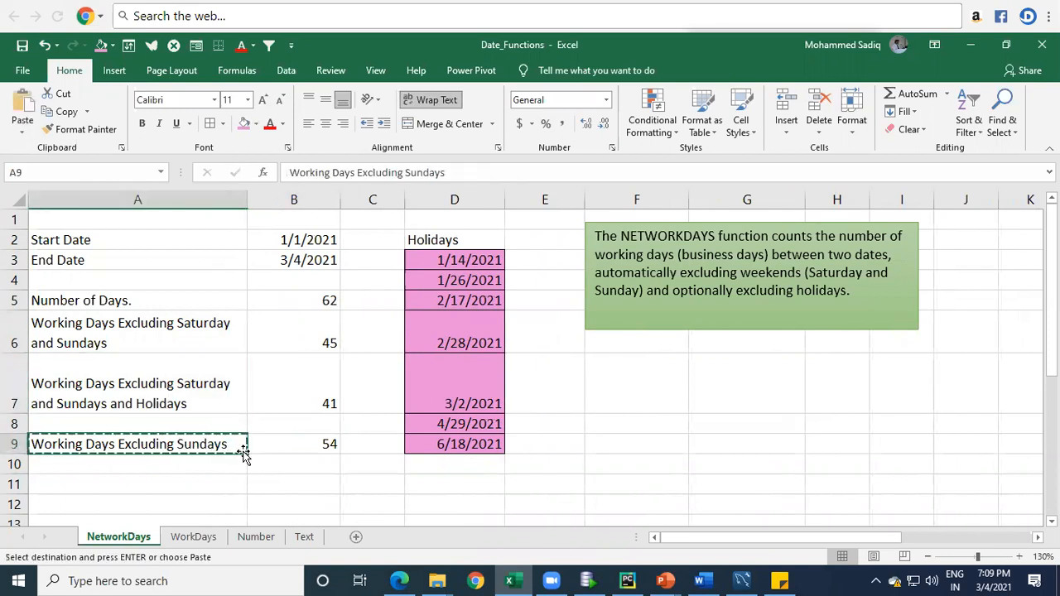
{"action": "key", "text": "Down"}
{"action": "key", "text": "Return"}
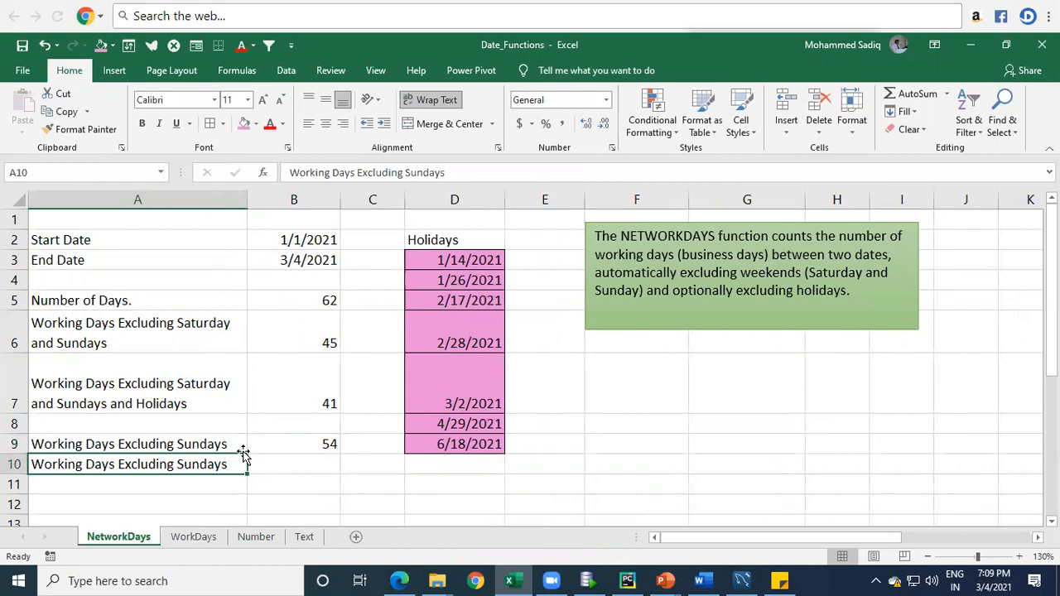
Step: Extend the label in A10 to read "Working Days Excluding Sundays and Holidays"
{"action": "left_click", "coordinate": [468, 174]}
{"action": "type", "text": "a"}
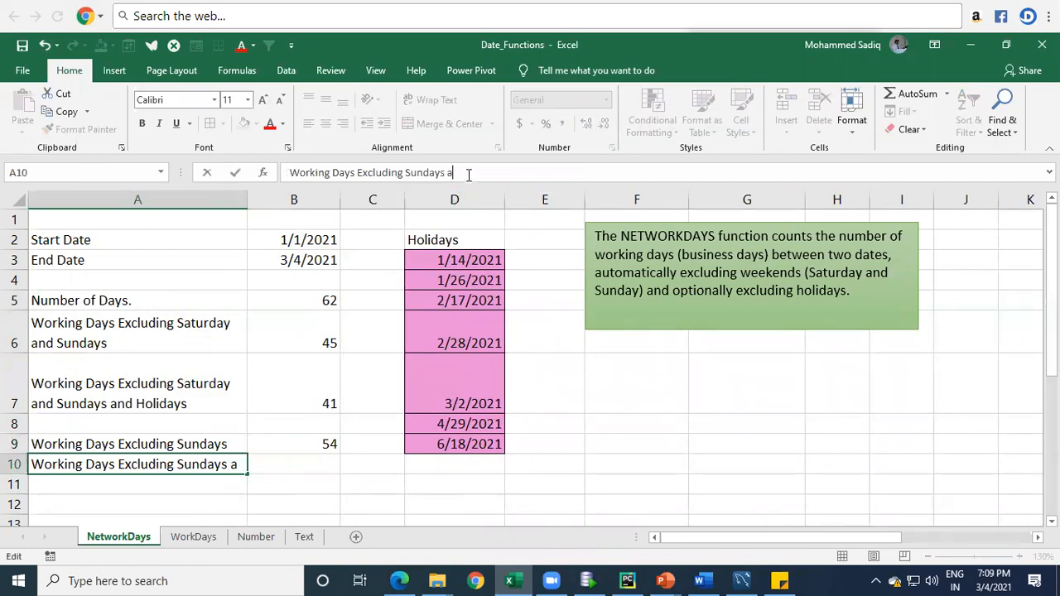
{"action": "type", "text": "nd"}
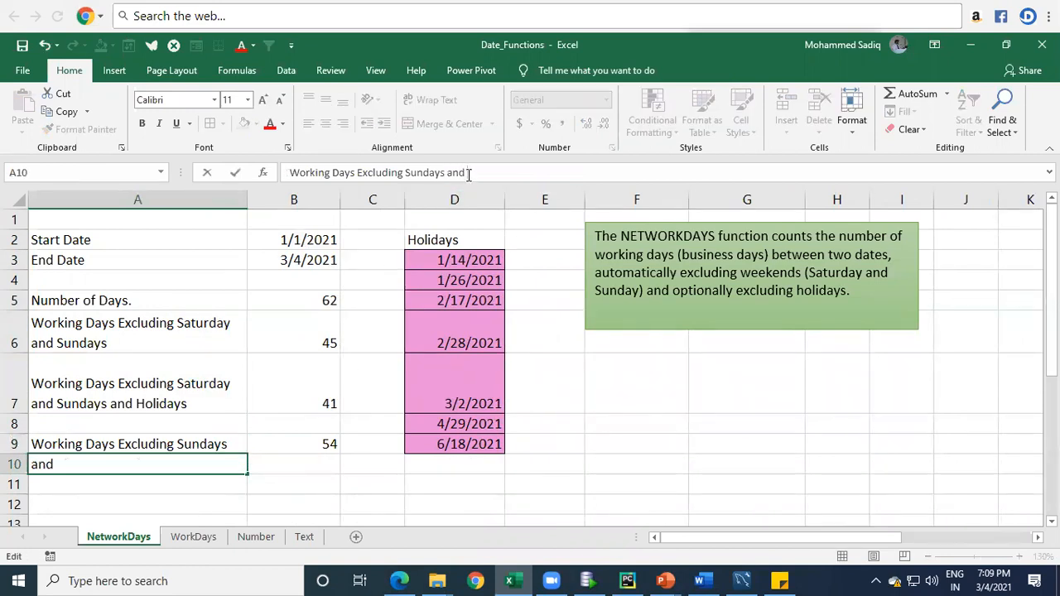
{"action": "type", "text": " Holidays"}
{"action": "key", "text": "Return"}
Step: Start a NETWORKDAYS.INTL formula in cell B10, choosing that function from the suggestions
{"action": "key", "text": "Up"}
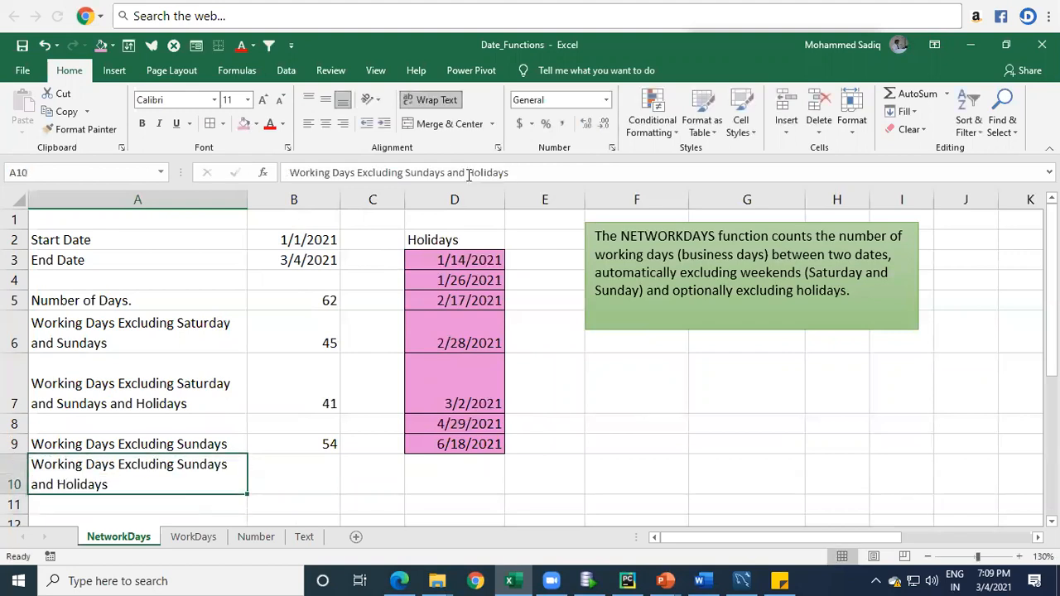
{"action": "key", "text": "Right"}
{"action": "type", "text": "="}
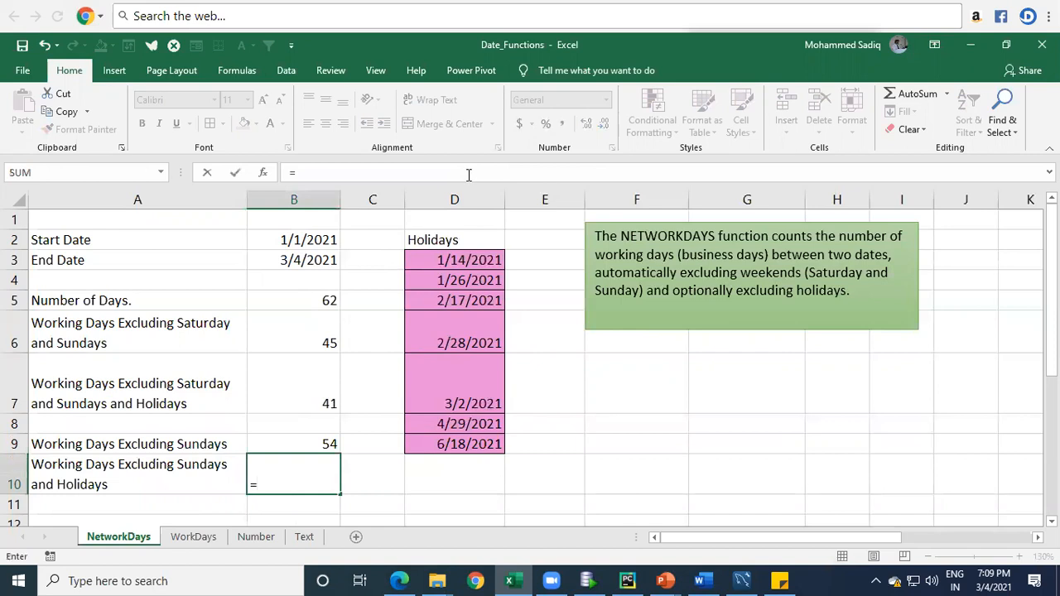
{"action": "type", "text": "netword"}
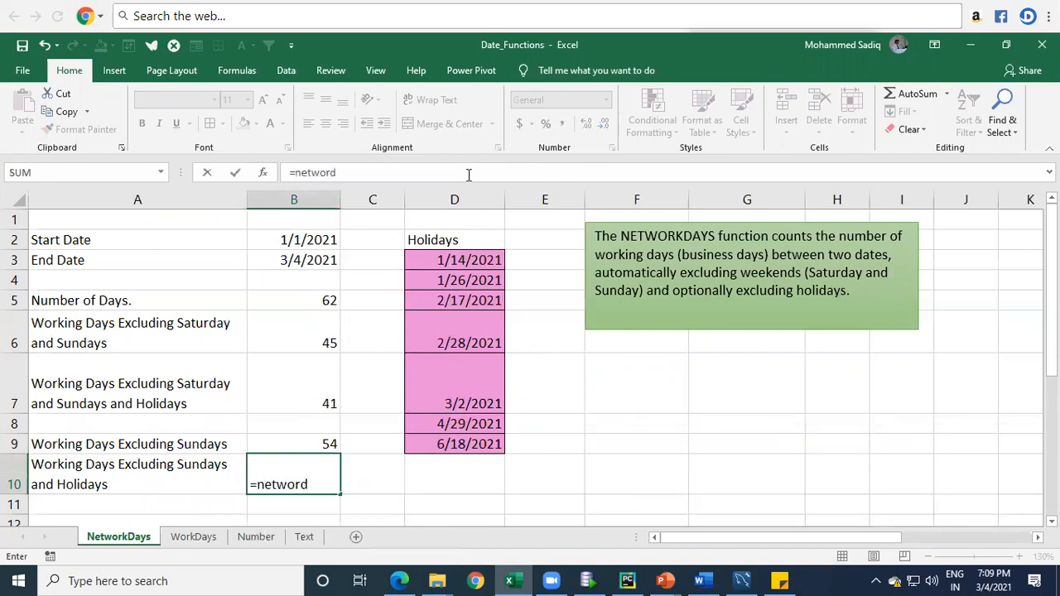
{"action": "key", "text": "BackSpace"}
{"action": "key", "text": "Down"}
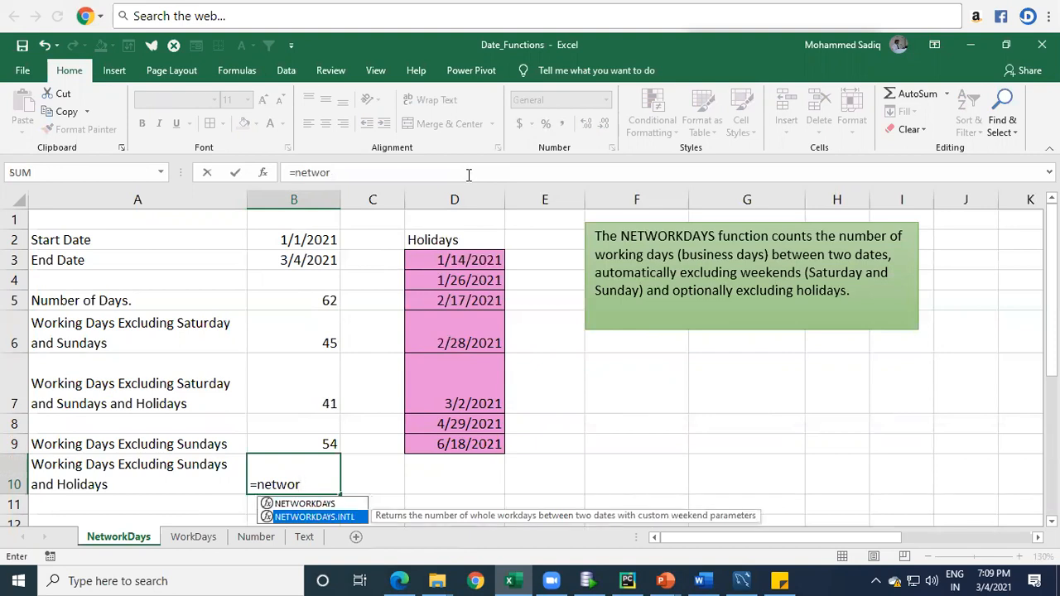
{"action": "key", "text": "Tab"}
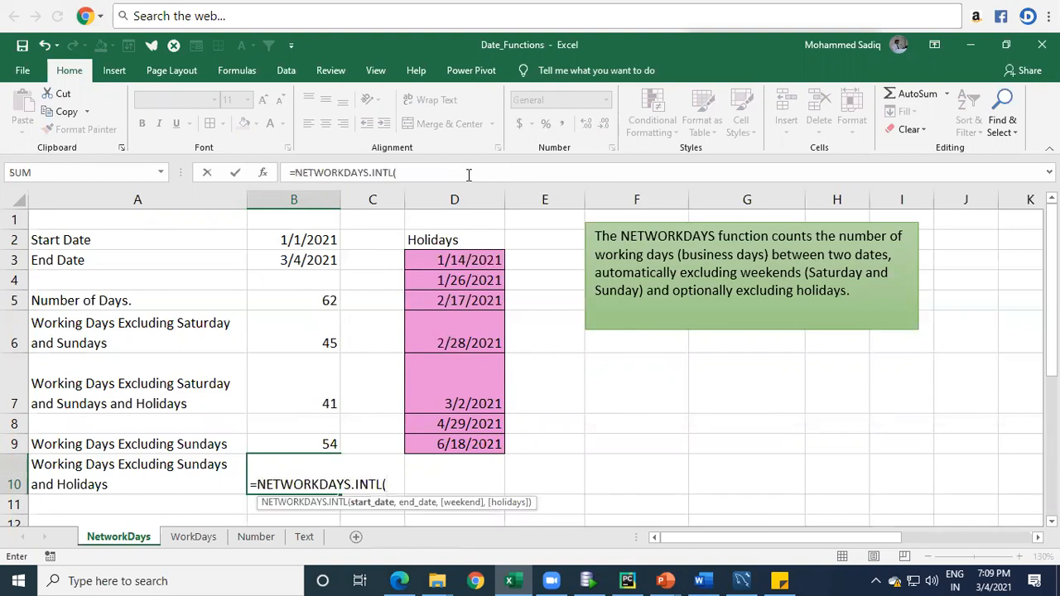
Step: Add B2 as the start date, B3 as the end date and 11 (Sunday only) as the weekend argument of the B10 formula
{"action": "left_click", "coordinate": [284, 235]}
{"action": "type", "text": ","}
{"action": "left_click", "coordinate": [288, 258]}
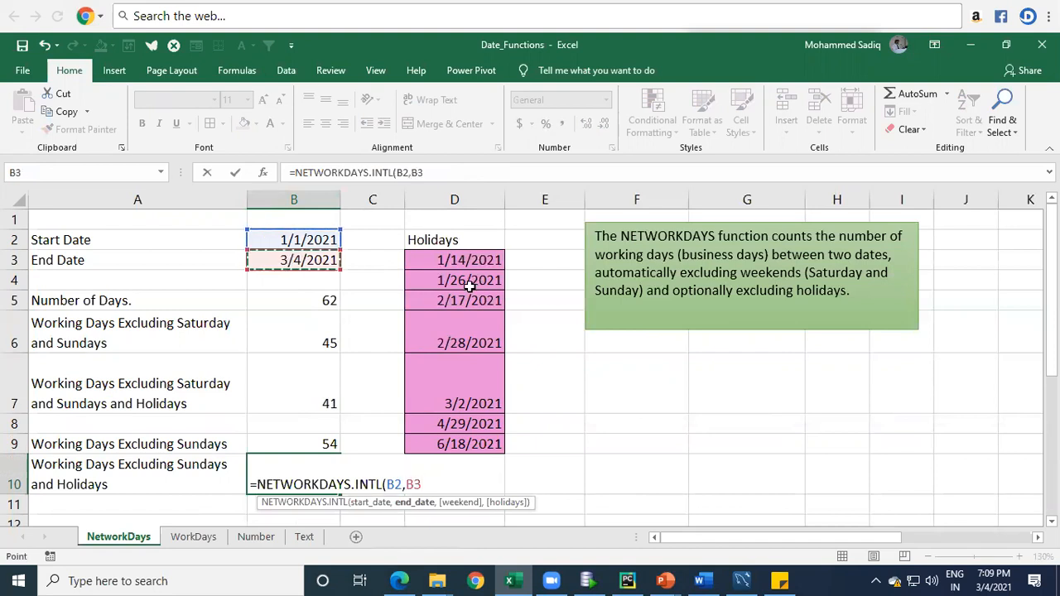
{"action": "type", "text": ","}
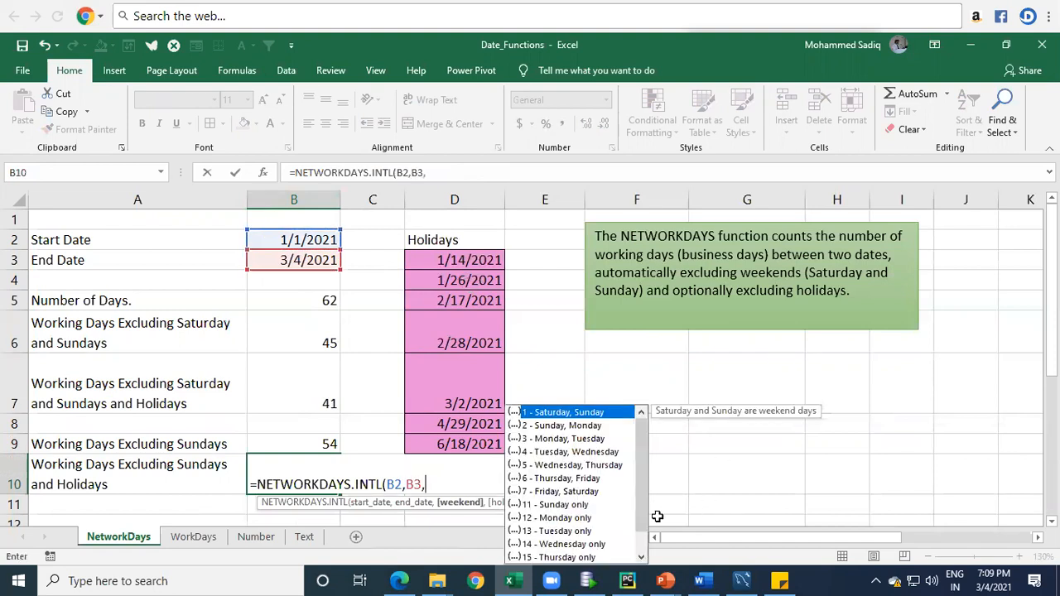
{"action": "type", "text": "11"}
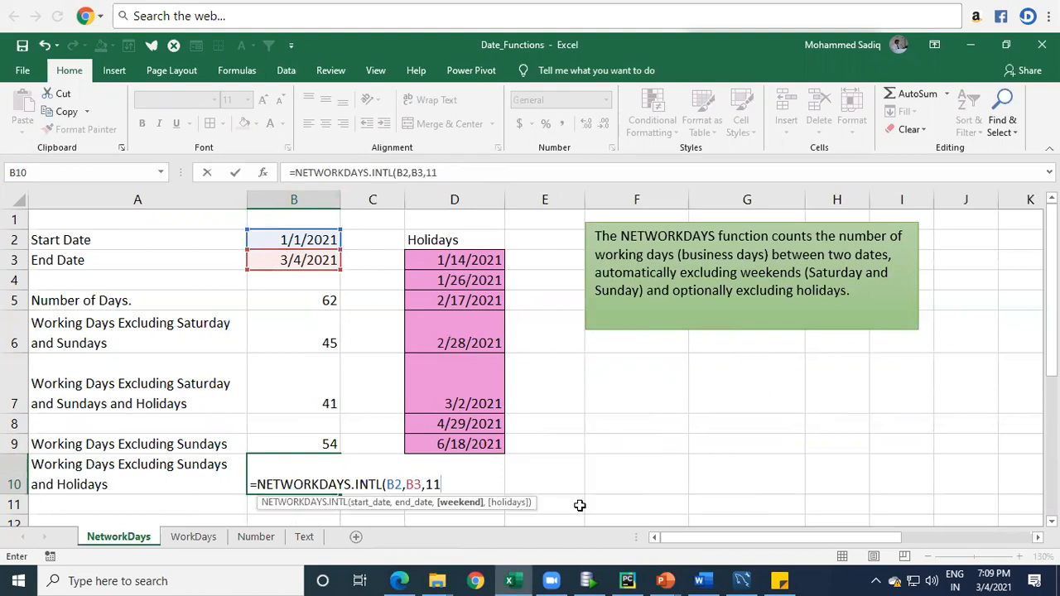
{"action": "type", "text": ","}
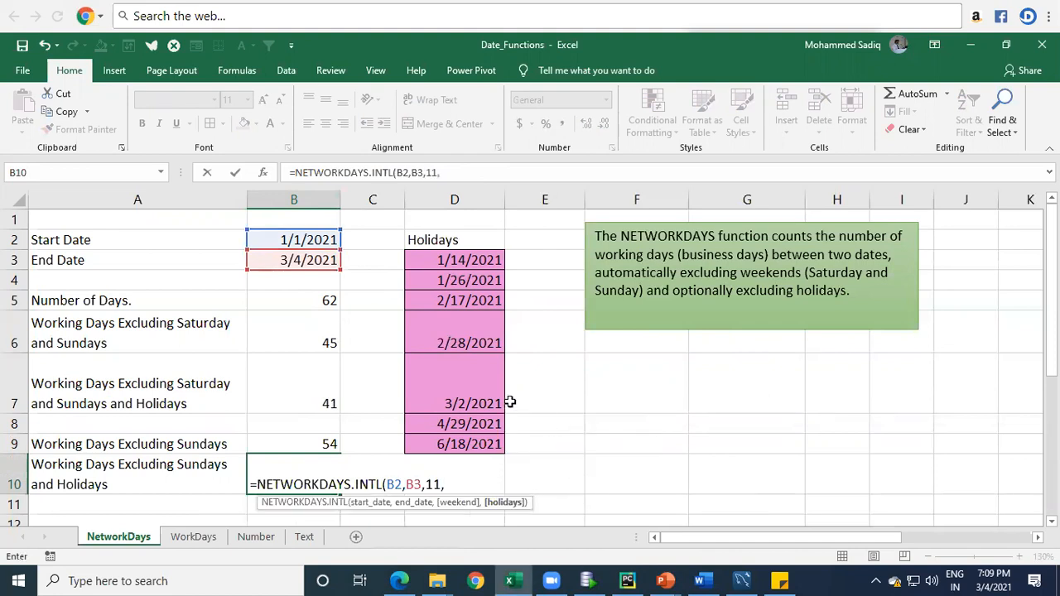
Step: Add the holiday dates in D3:D9 as the holidays argument, then close and enter the formula in B10
{"action": "left_click_drag", "start_coordinate": [464, 258], "coordinate": [465, 441]}
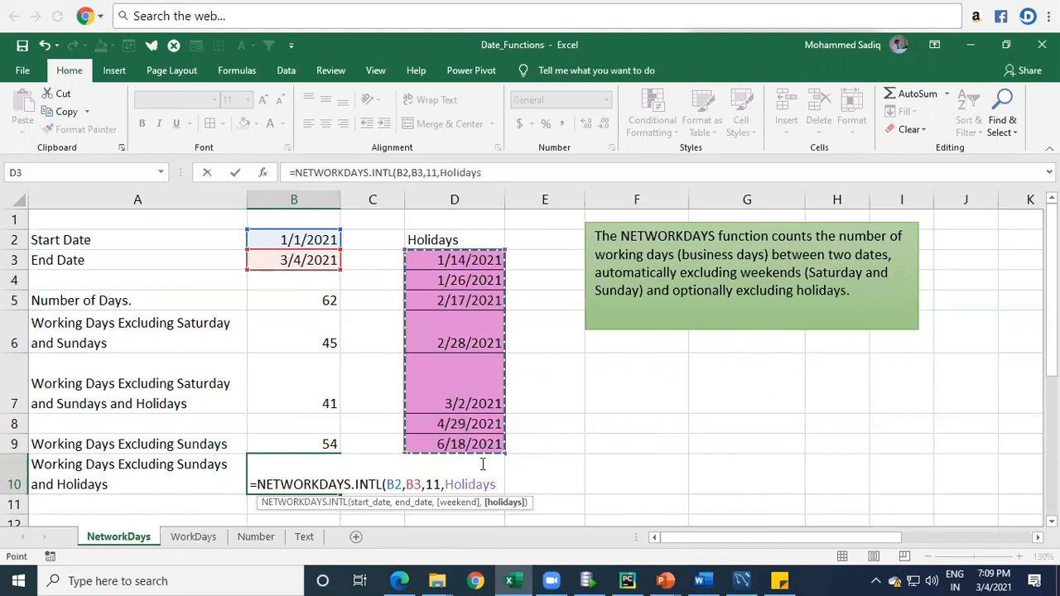
{"action": "type", "text": ")"}
{"action": "key", "text": "Return"}
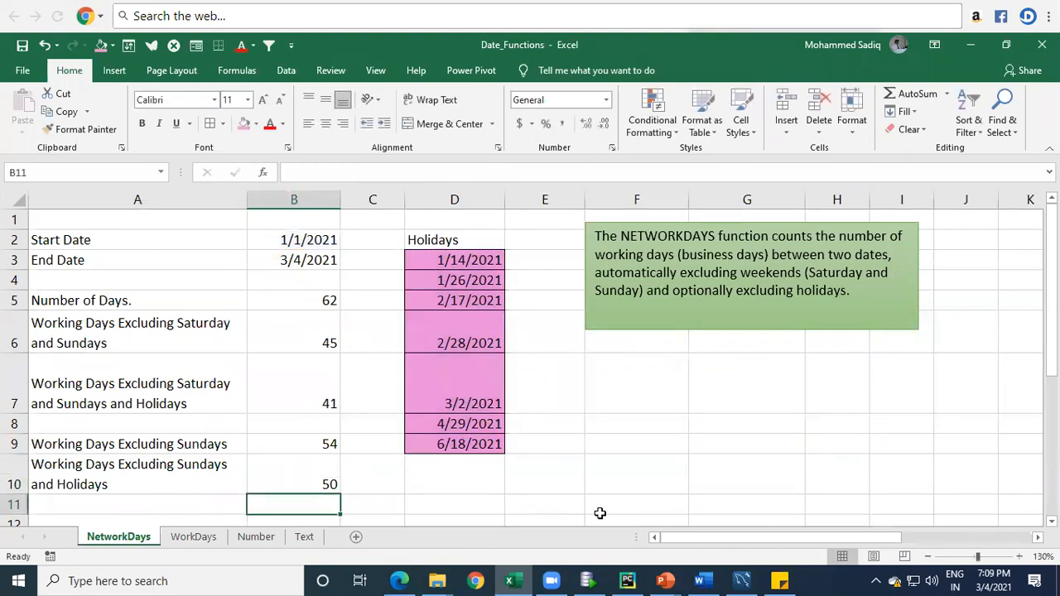
Step: Examine the holiday list, the start and end dates, and the day counts in B5, B6, B7 and B10
{"action": "key", "text": "Up"}
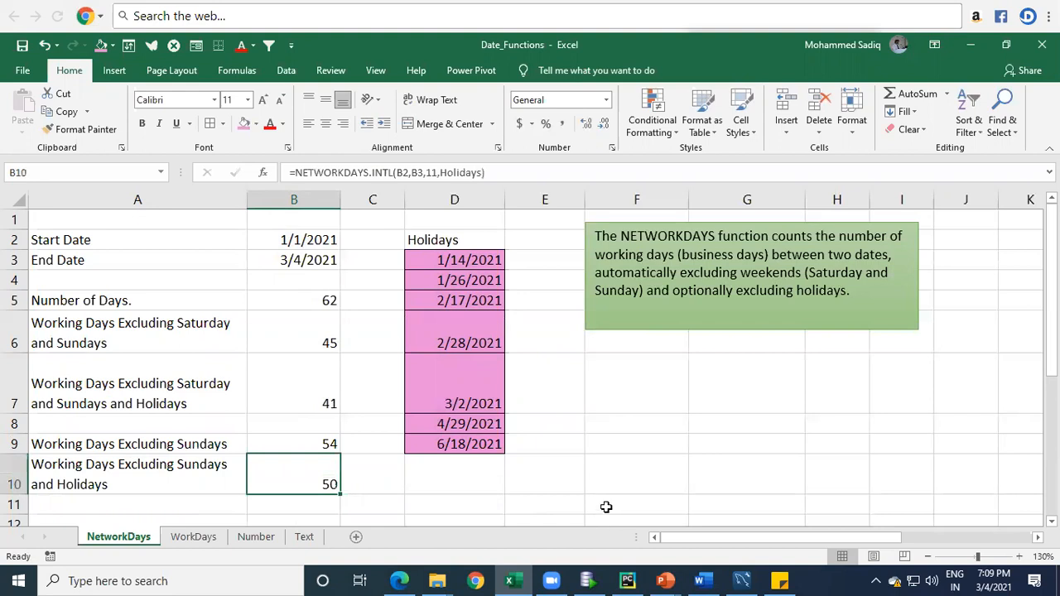
{"action": "left_click_drag", "start_coordinate": [463, 258], "coordinate": [471, 453]}
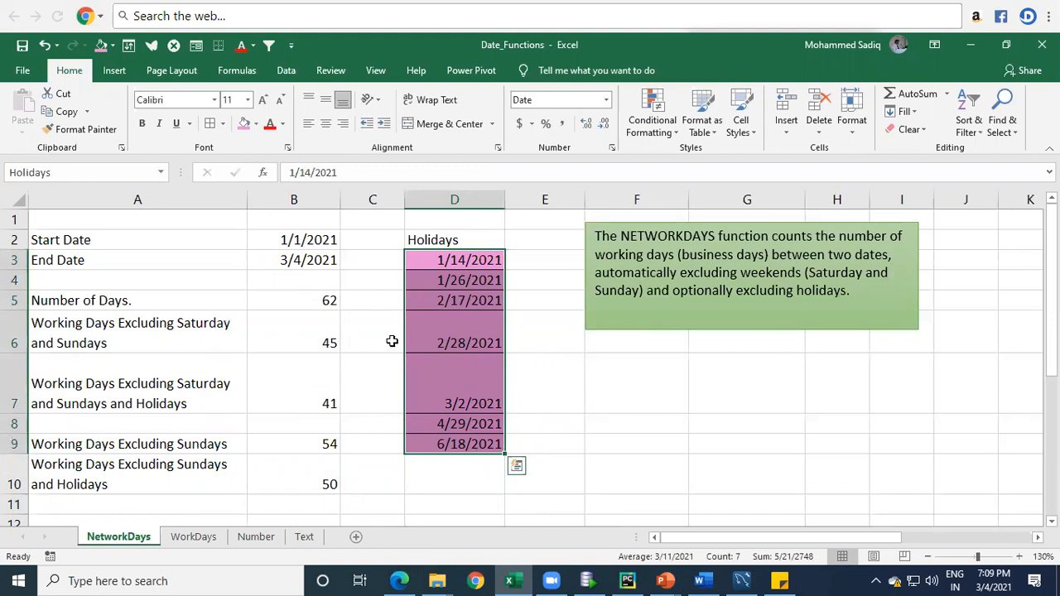
{"action": "left_click_drag", "start_coordinate": [290, 242], "coordinate": [300, 253]}
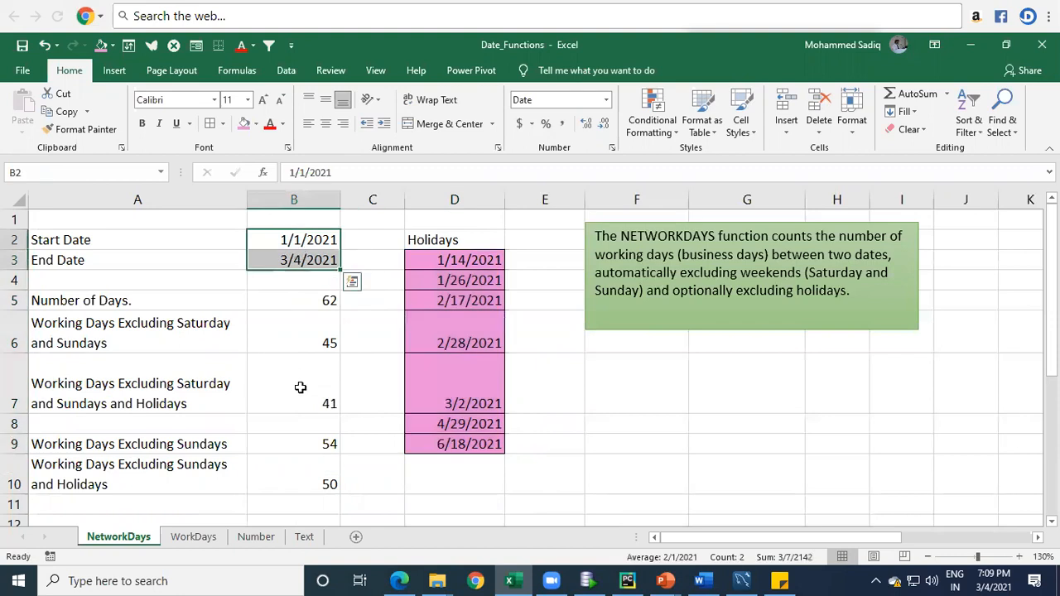
{"action": "left_click", "coordinate": [314, 487]}
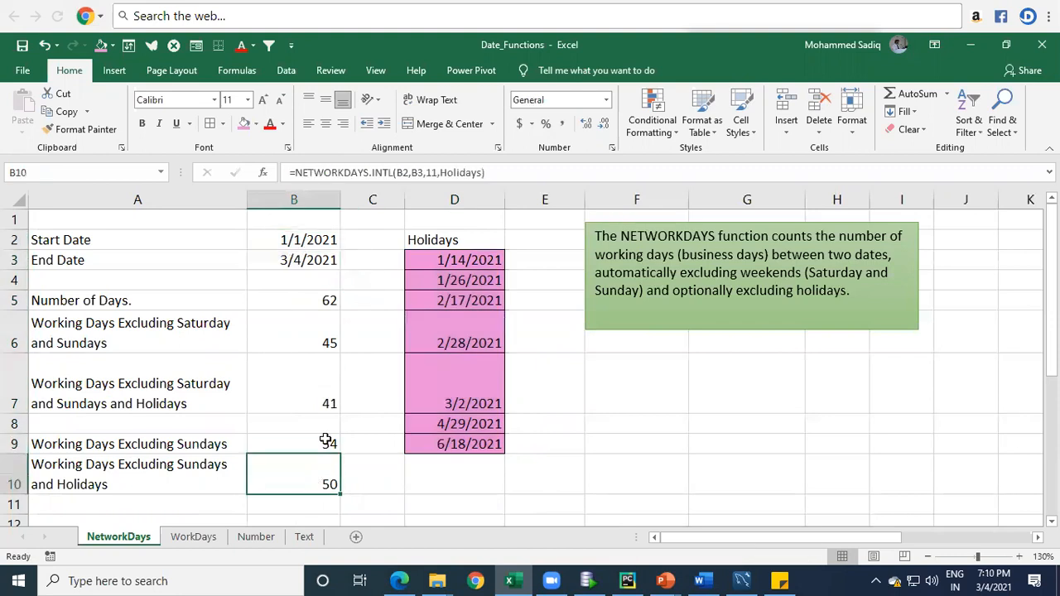
{"action": "left_click_drag", "start_coordinate": [307, 241], "coordinate": [311, 261]}
{"action": "left_click", "coordinate": [316, 298]}
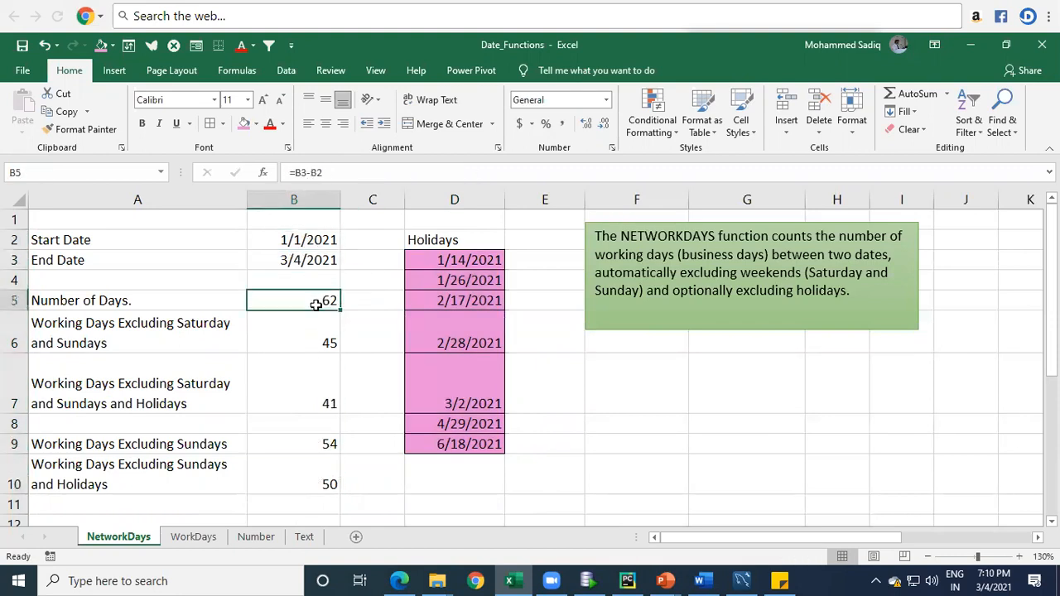
{"action": "left_click", "coordinate": [290, 339]}
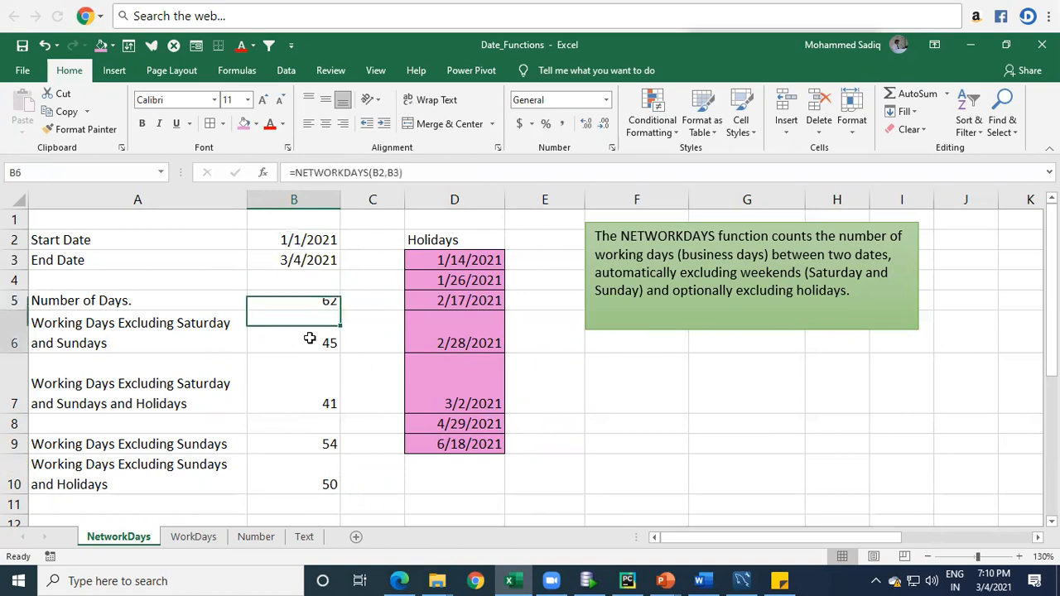
{"action": "left_click", "coordinate": [349, 404]}
{"action": "left_click", "coordinate": [286, 393]}
{"action": "left_click_drag", "start_coordinate": [473, 262], "coordinate": [468, 444]}
{"action": "left_click", "coordinate": [301, 383]}
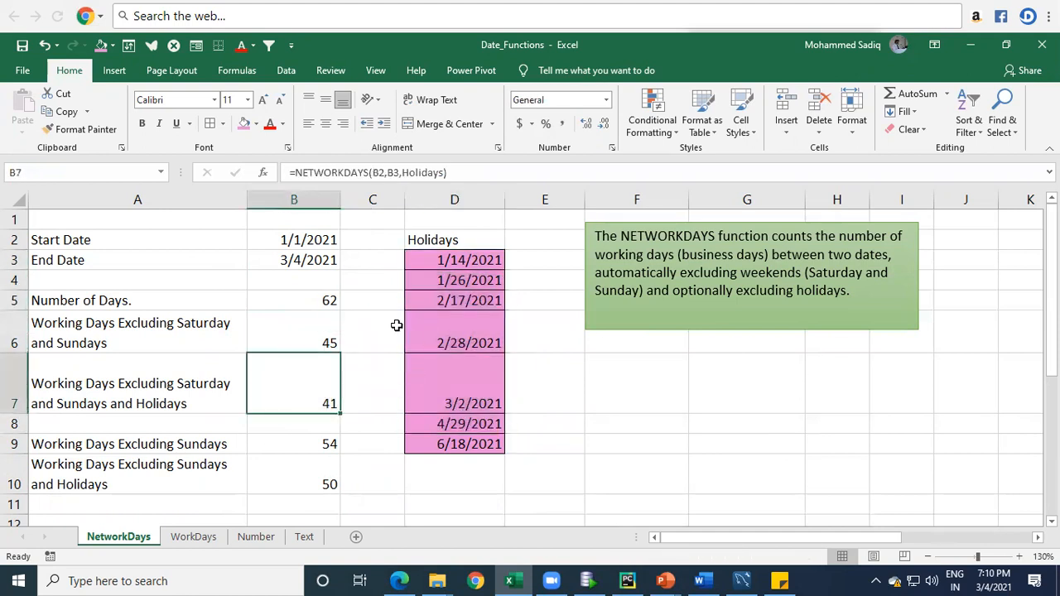
Step: Inspect the arguments of the NETWORKDAYS.INTL formulas in B9 and B10, comparing the versions without and with holidays
{"action": "left_click", "coordinate": [151, 448]}
{"action": "left_click", "coordinate": [306, 445]}
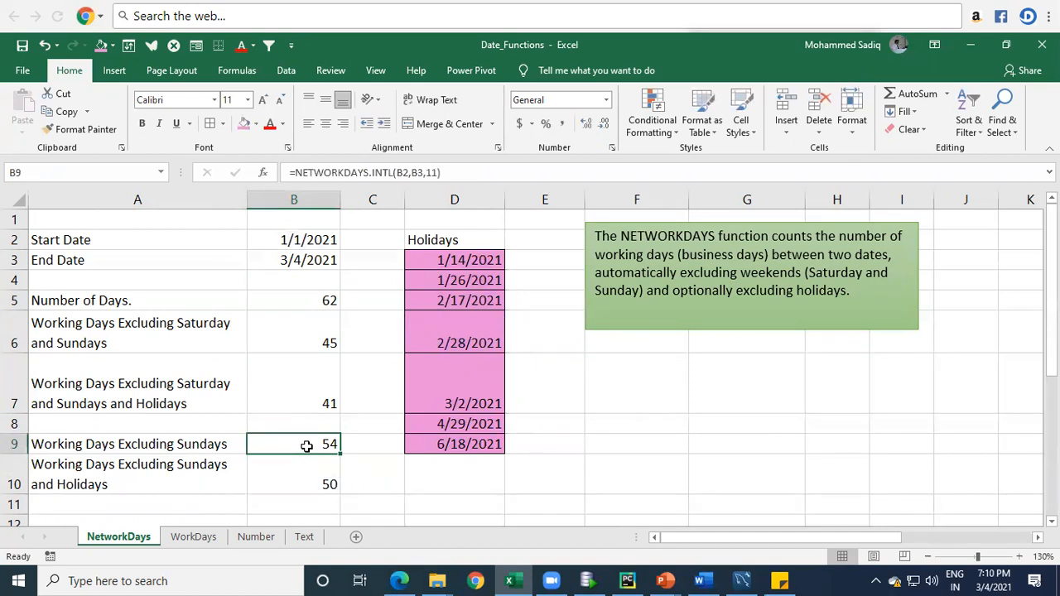
{"action": "double_click", "coordinate": [306, 445]}
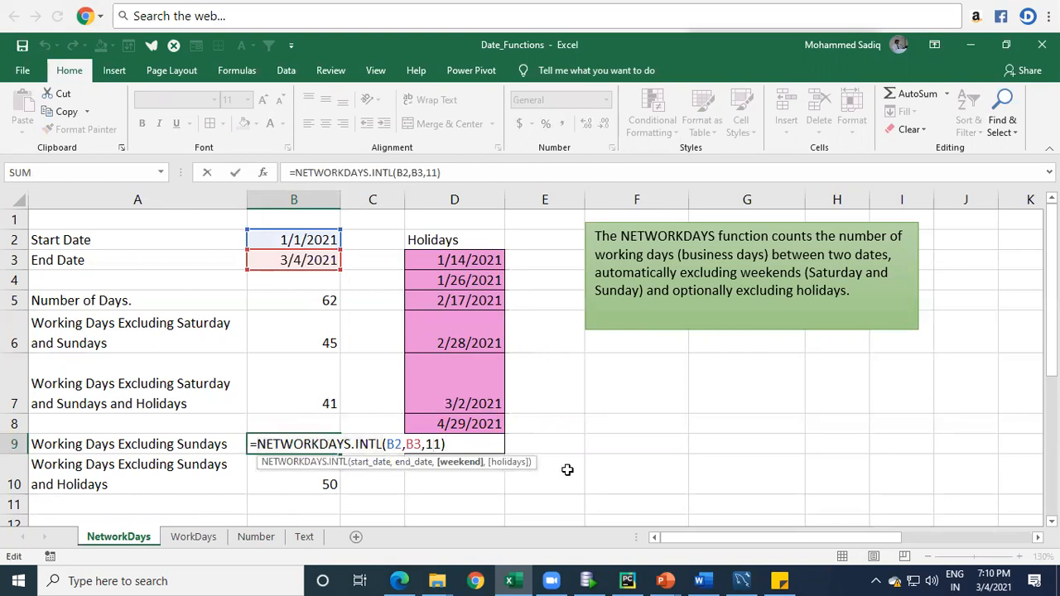
{"action": "key", "text": "Return"}
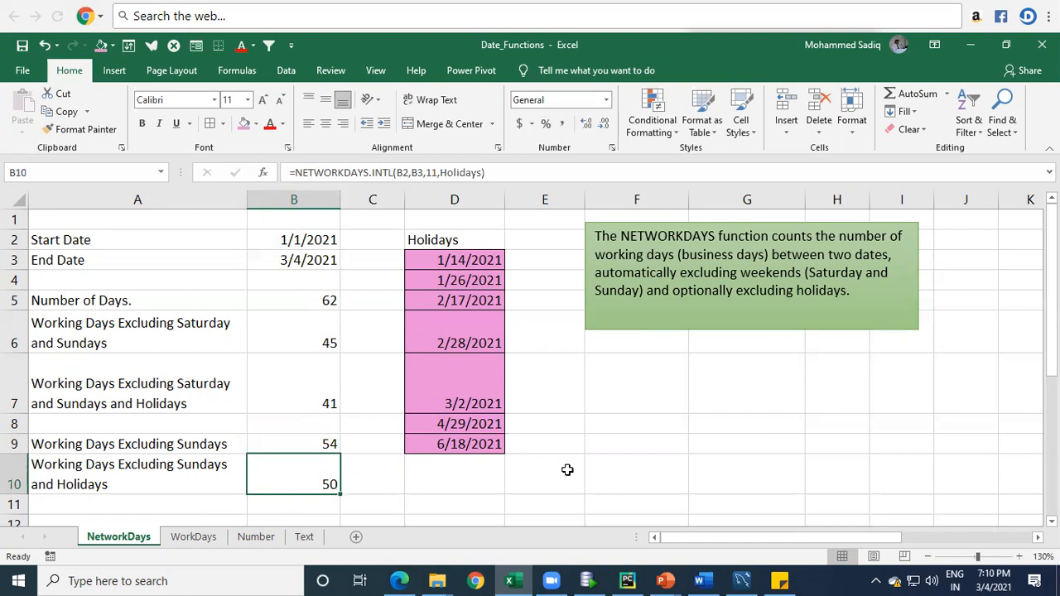
{"action": "key", "text": "F2"}
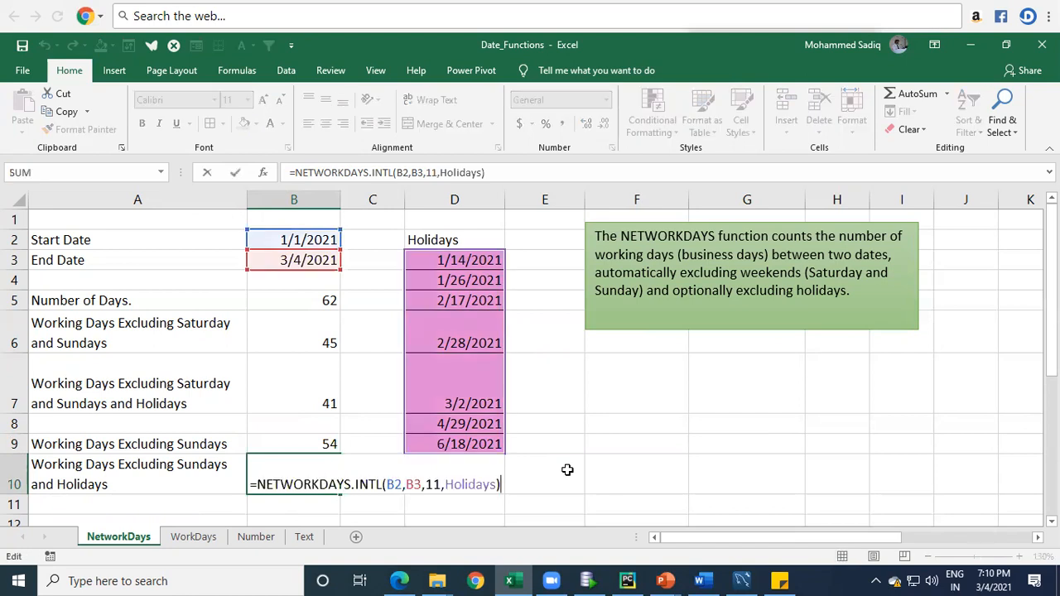
{"action": "key", "text": "Return"}
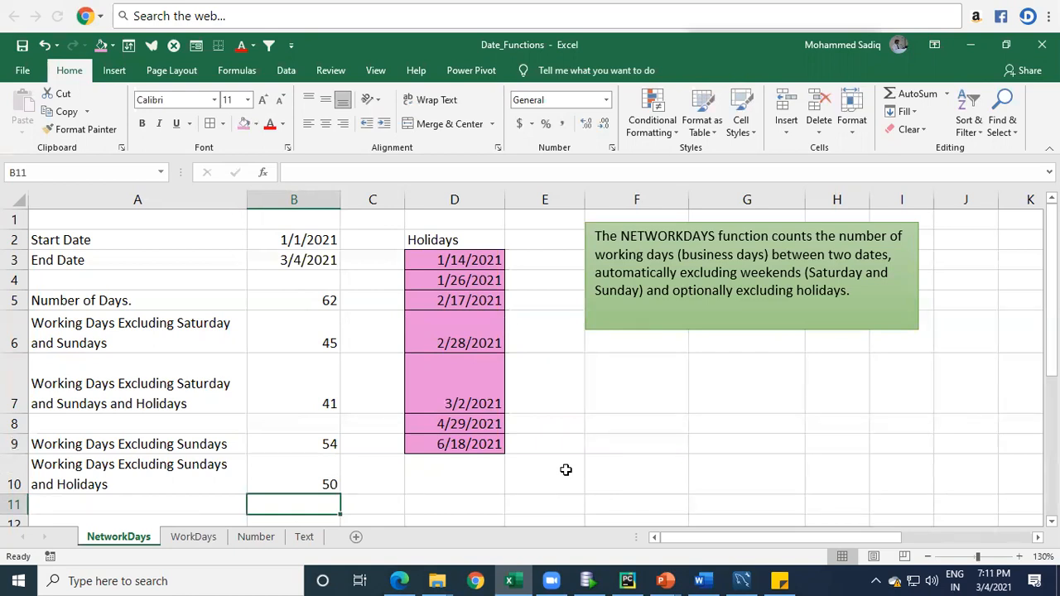
{"action": "key", "text": "Up"}
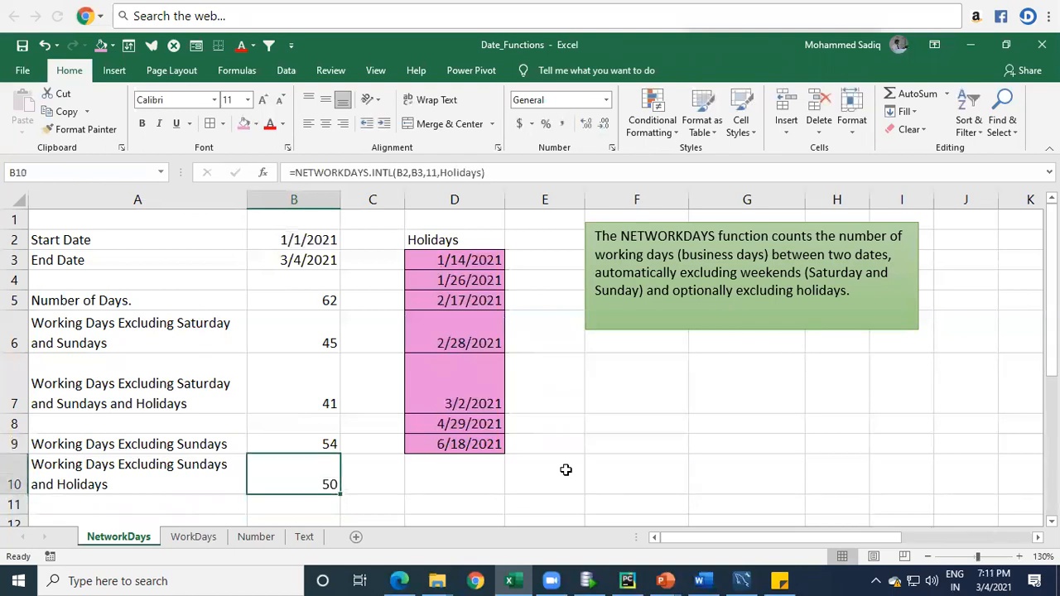
{"action": "key", "text": "F2"}
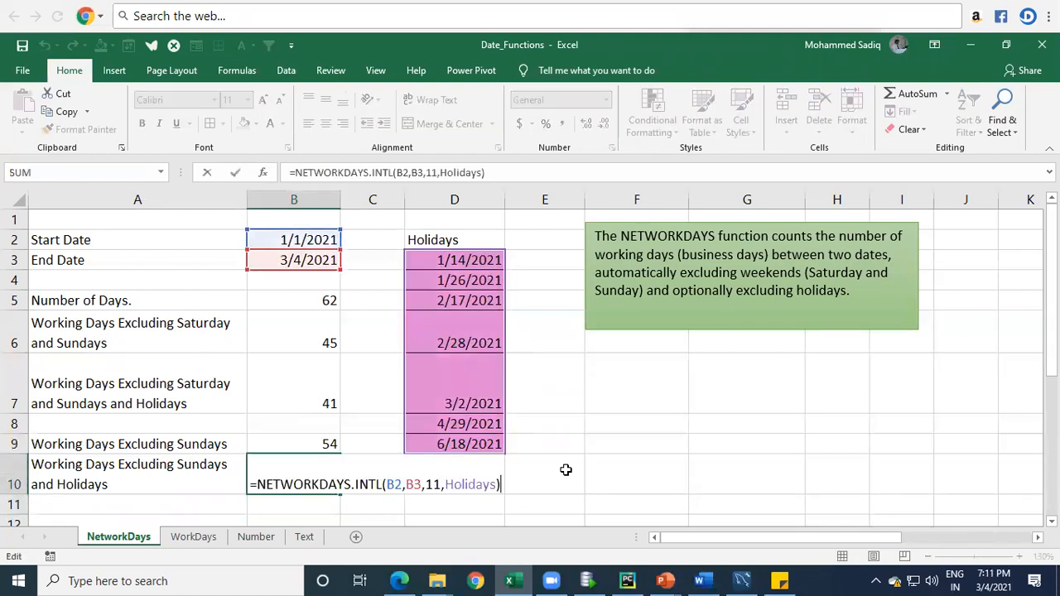
Step: Change the weekend argument of the NETWORKDAYS.INTL formula in B10 to 7 (Friday, Saturday)
{"action": "key", "text": "Left"}
{"action": "key", "text": "Left"}
{"action": "key", "text": "Left"}
{"action": "key", "text": "Left"}
{"action": "key", "text": "Left"}
{"action": "key", "text": "Left"}
{"action": "key", "text": "Left"}
{"action": "key", "text": "Left"}
{"action": "key", "text": "Left"}
{"action": "key", "text": "Left"}
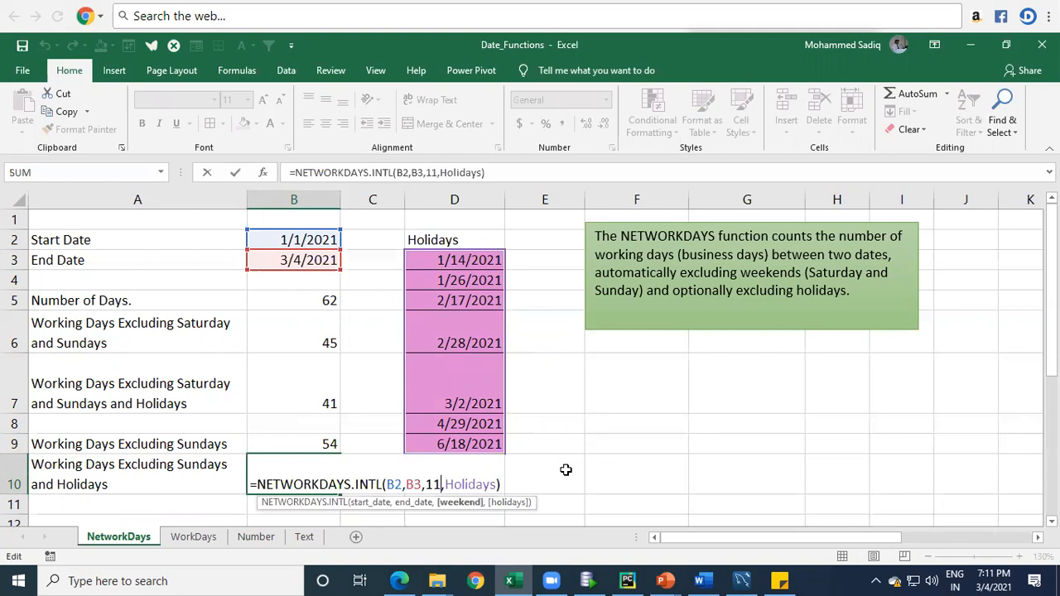
{"action": "key", "text": "BackSpace"}
{"action": "key", "text": "BackSpace"}
{"action": "key", "text": "Down"}
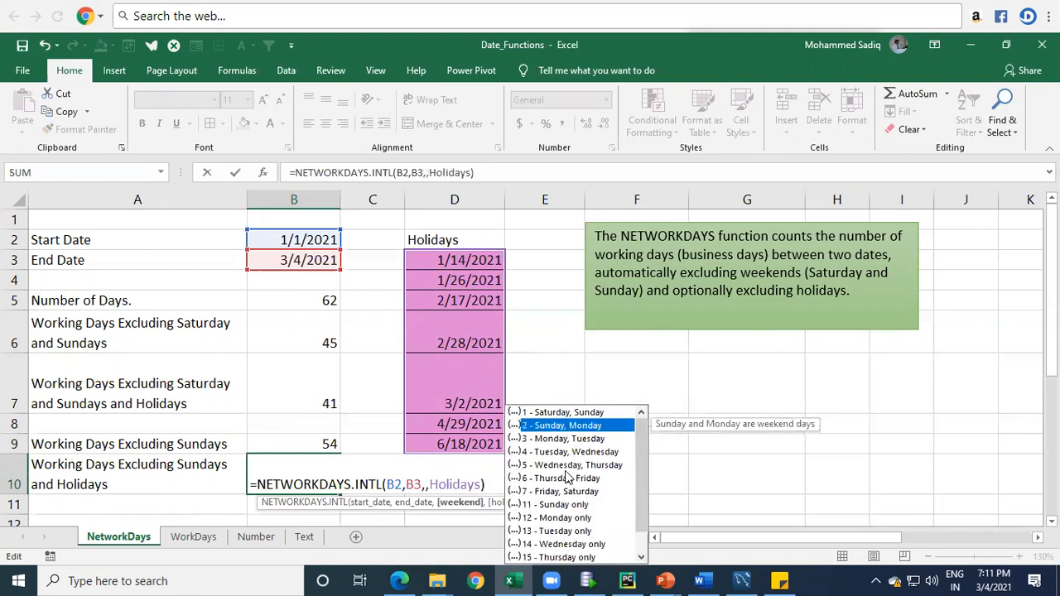
{"action": "key", "text": "Down"}
{"action": "key", "text": "Down"}
{"action": "key", "text": "Down"}
{"action": "key", "text": "Down"}
{"action": "key", "text": "Down"}
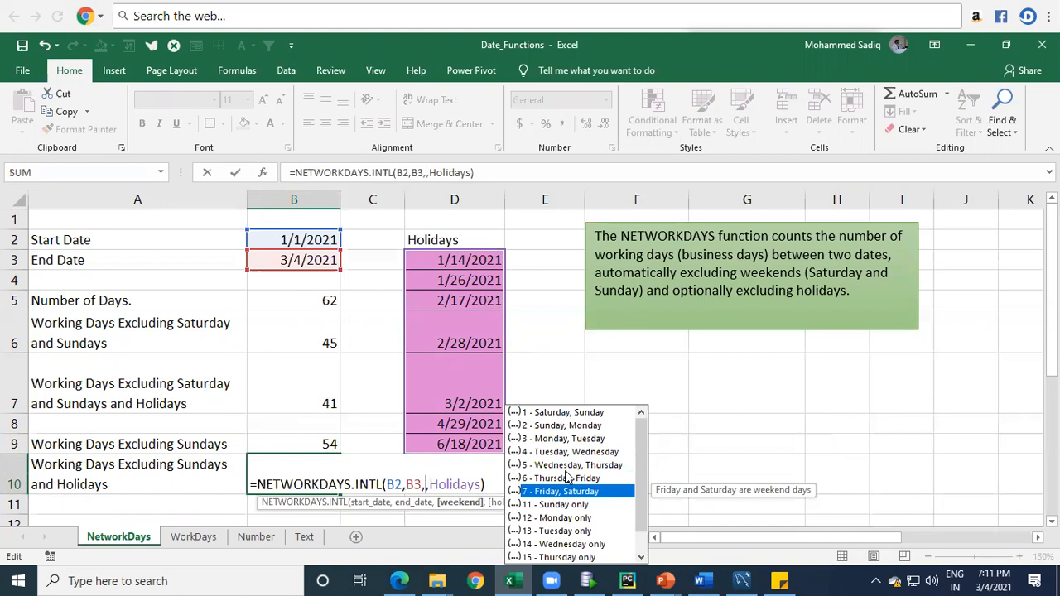
{"action": "key", "text": "Tab"}
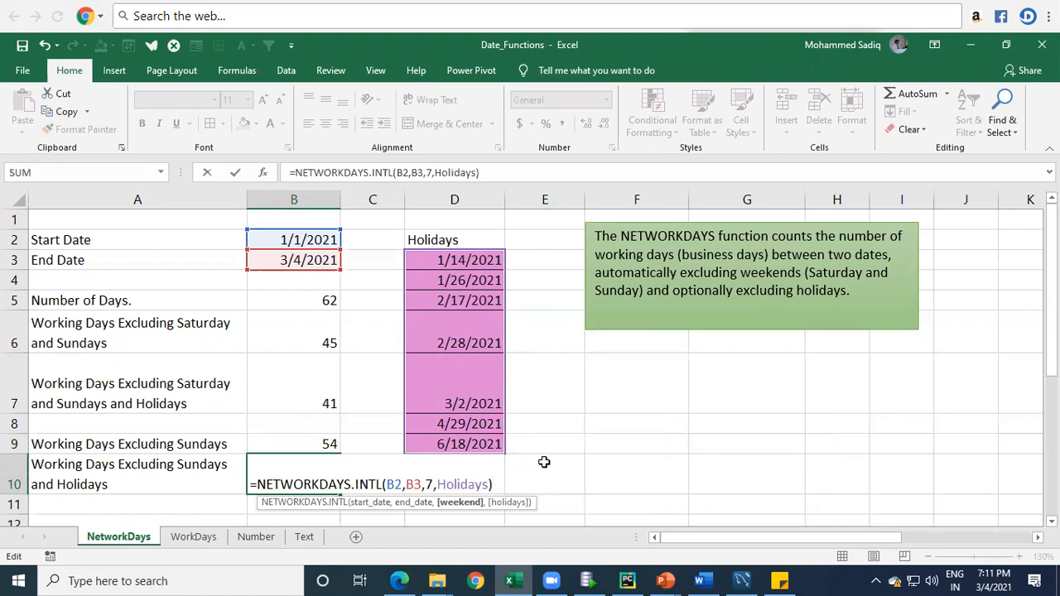
{"action": "key", "text": "Return"}
{"action": "key", "text": "Up"}
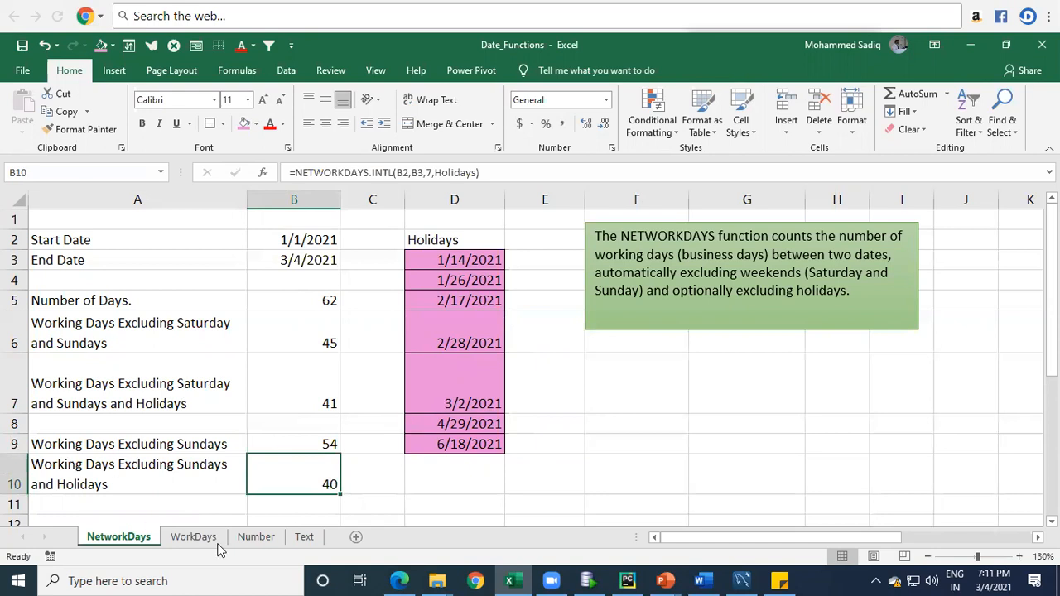
Step: Set the weekend argument of the B10 formula back to 11 (Sunday only)
{"action": "double_click", "coordinate": [299, 474]}
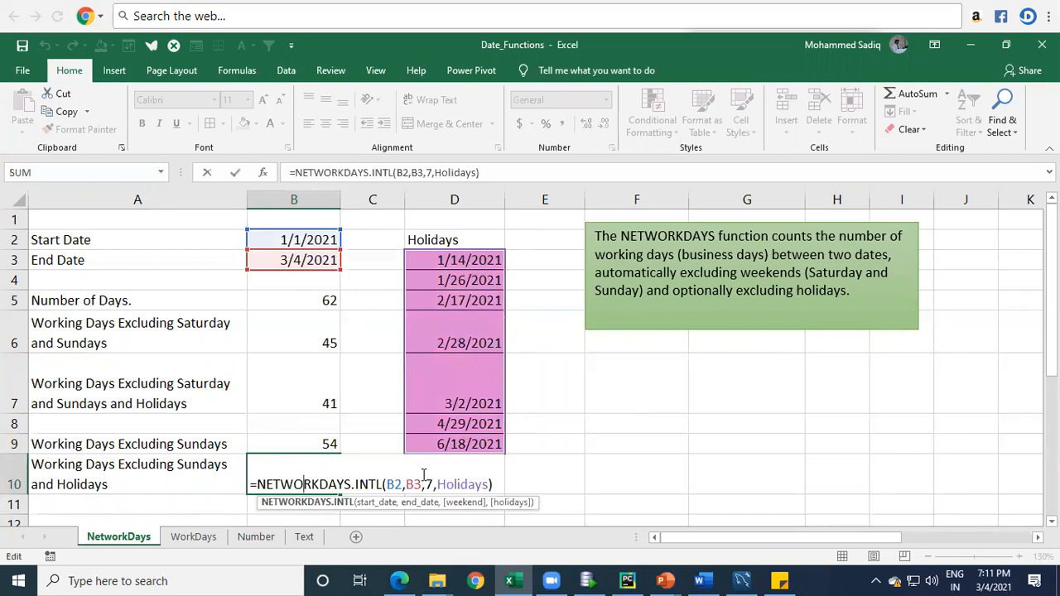
{"action": "key", "text": "Return"}
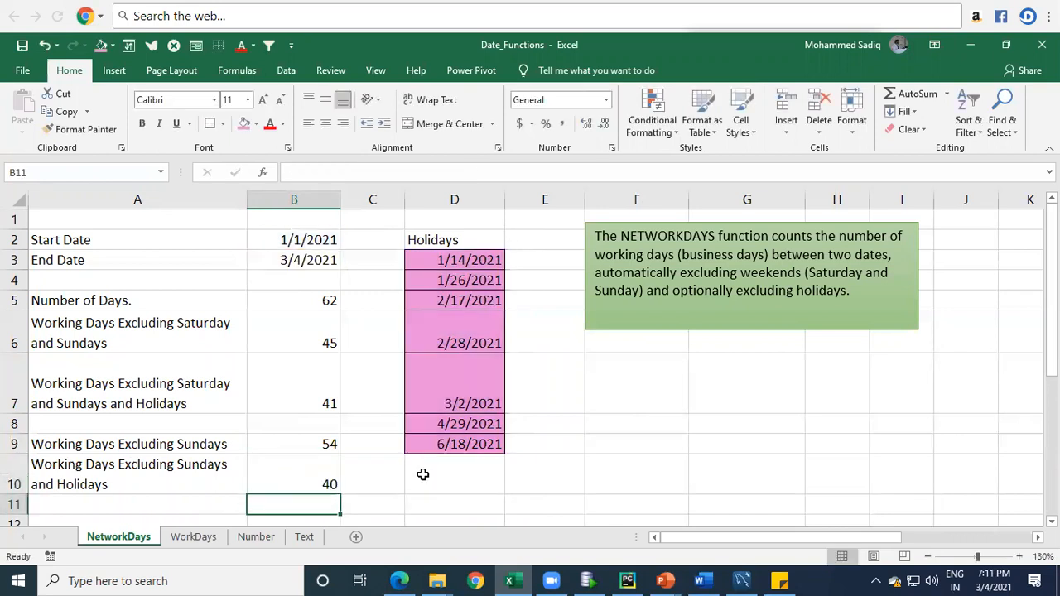
{"action": "key", "text": "Up"}
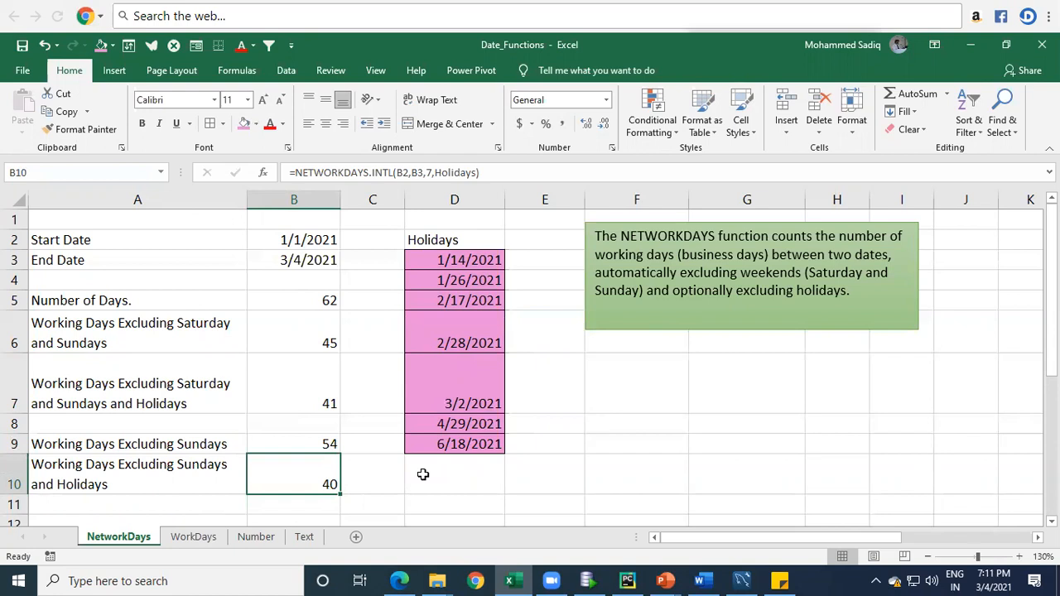
{"action": "key", "text": "F2"}
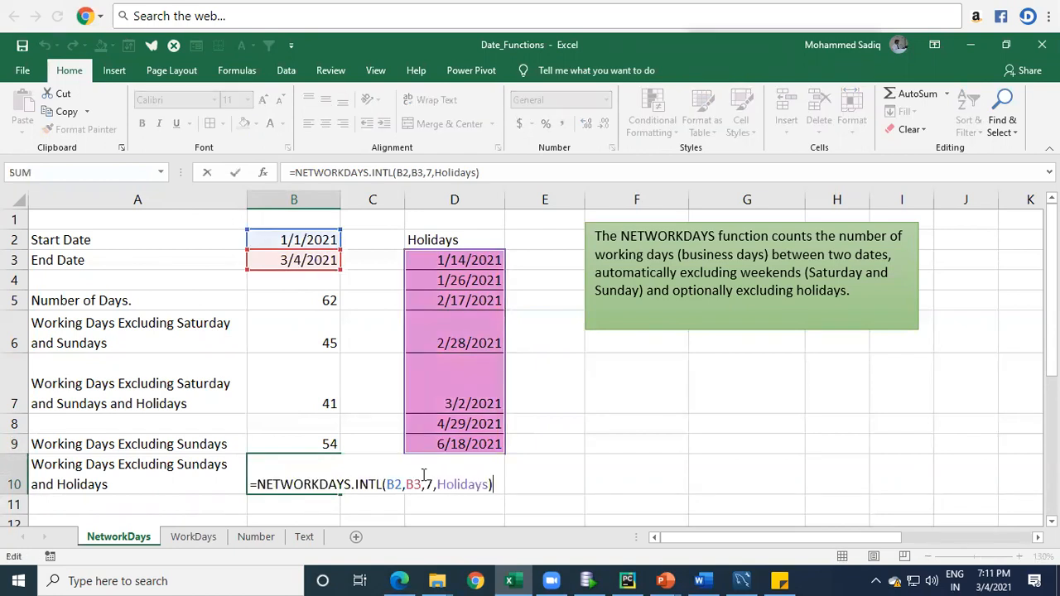
{"action": "key", "text": "Left"}
{"action": "key", "text": "Left"}
{"action": "key", "text": "Left"}
{"action": "key", "text": "Left"}
{"action": "key", "text": "Left"}
{"action": "key", "text": "Left"}
{"action": "key", "text": "Left"}
{"action": "key", "text": "Left"}
{"action": "key", "text": "Left"}
{"action": "key", "text": "Left"}
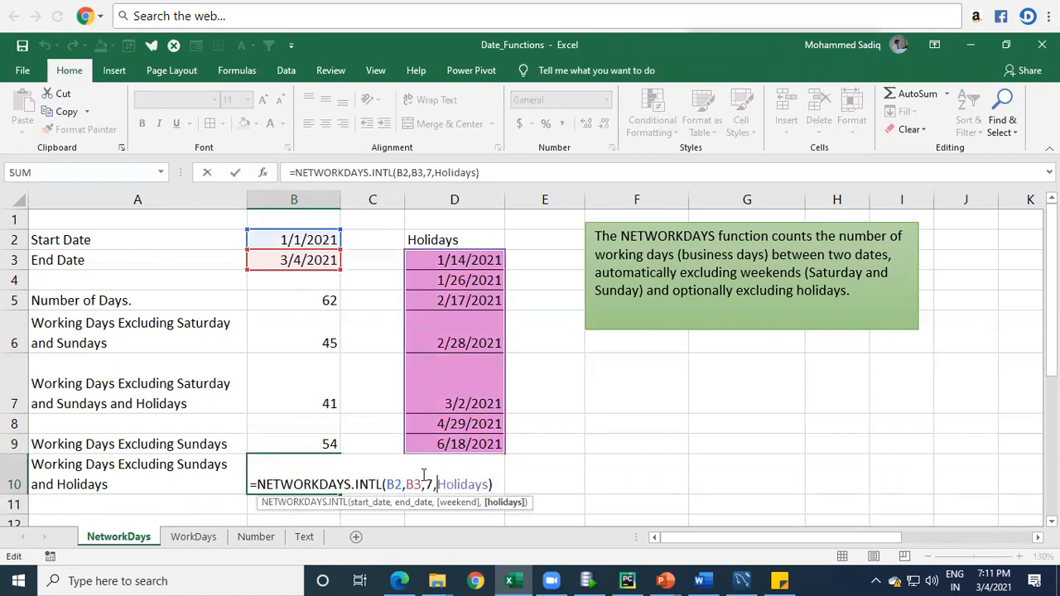
{"action": "key", "text": "BackSpace"}
{"action": "type", "text": "11"}
{"action": "key", "text": "Return"}
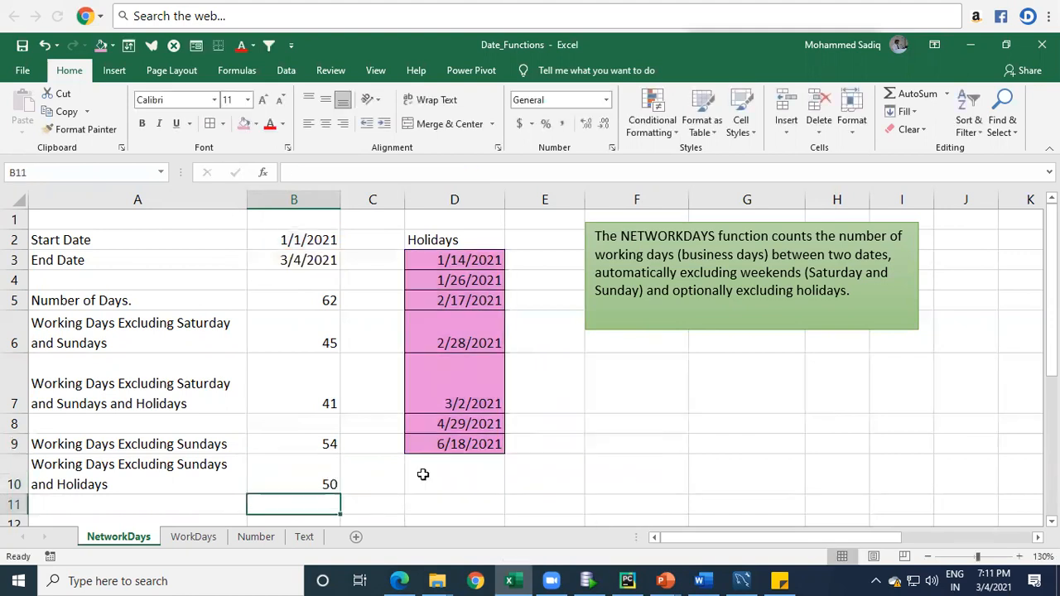
Step: Compare the NETWORKDAYS formula in B6 with the arguments of the NETWORKDAYS.INTL formula in B10
{"action": "key", "text": "Up"}
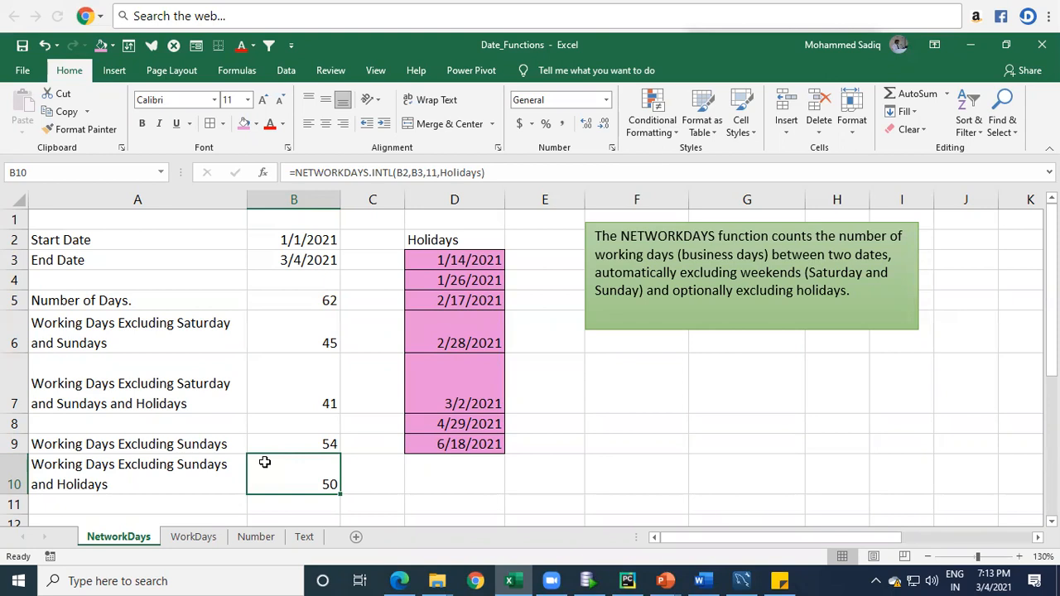
{"action": "left_click", "coordinate": [289, 324]}
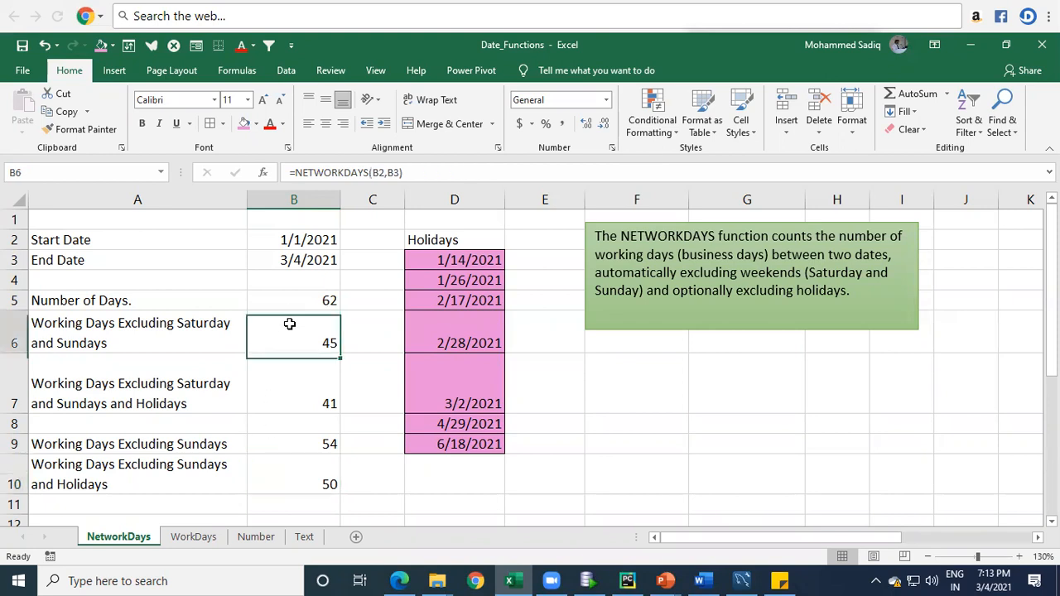
{"action": "double_click", "coordinate": [292, 326]}
{"action": "double_click", "coordinate": [311, 485]}
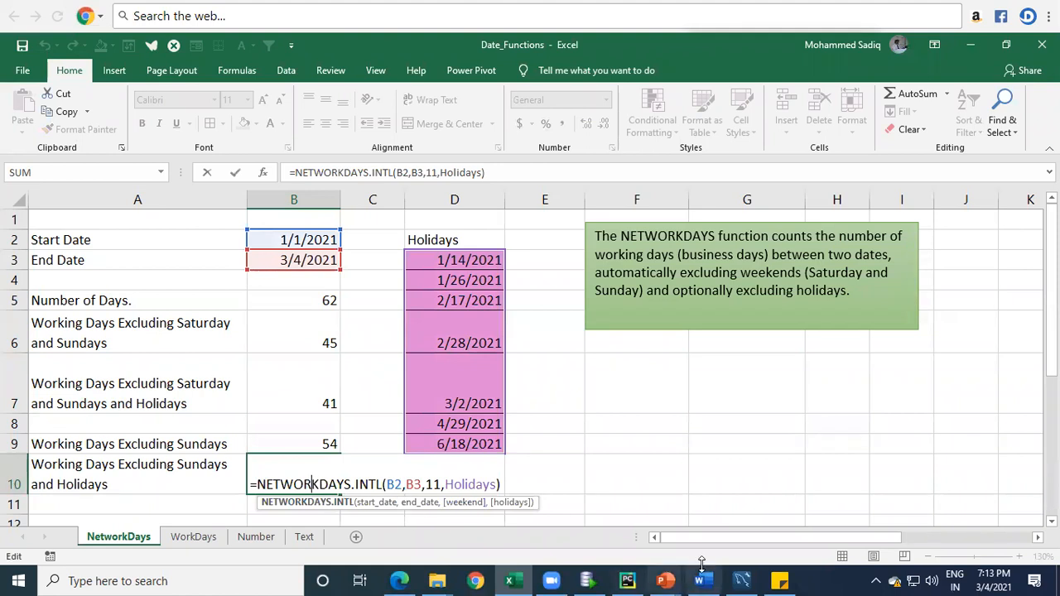
{"action": "left_click", "coordinate": [540, 494]}
{"action": "left_click", "coordinate": [309, 481]}
{"action": "double_click", "coordinate": [310, 484]}
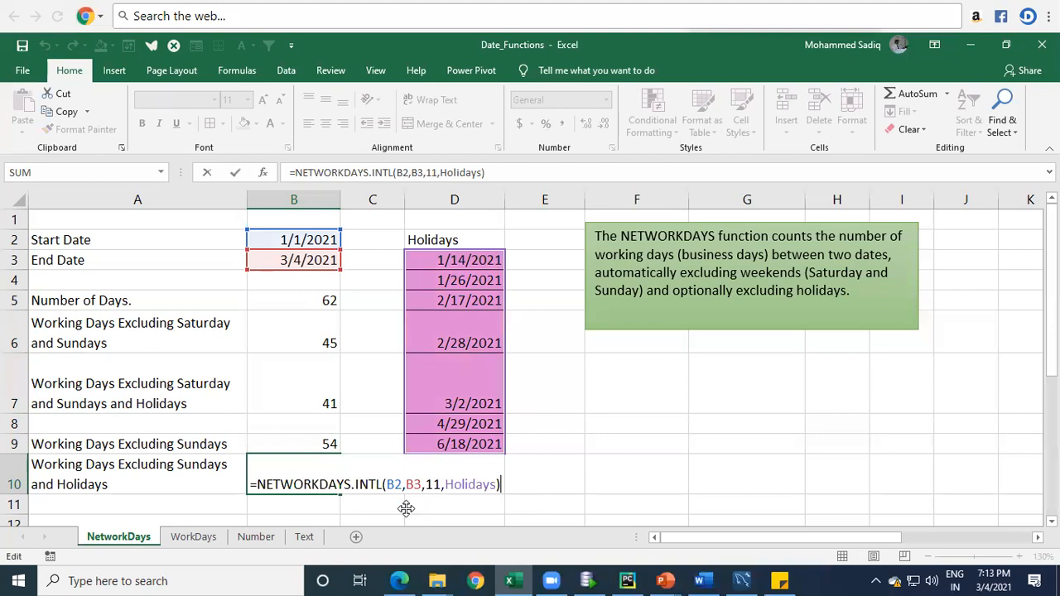
{"action": "key", "text": "Return"}
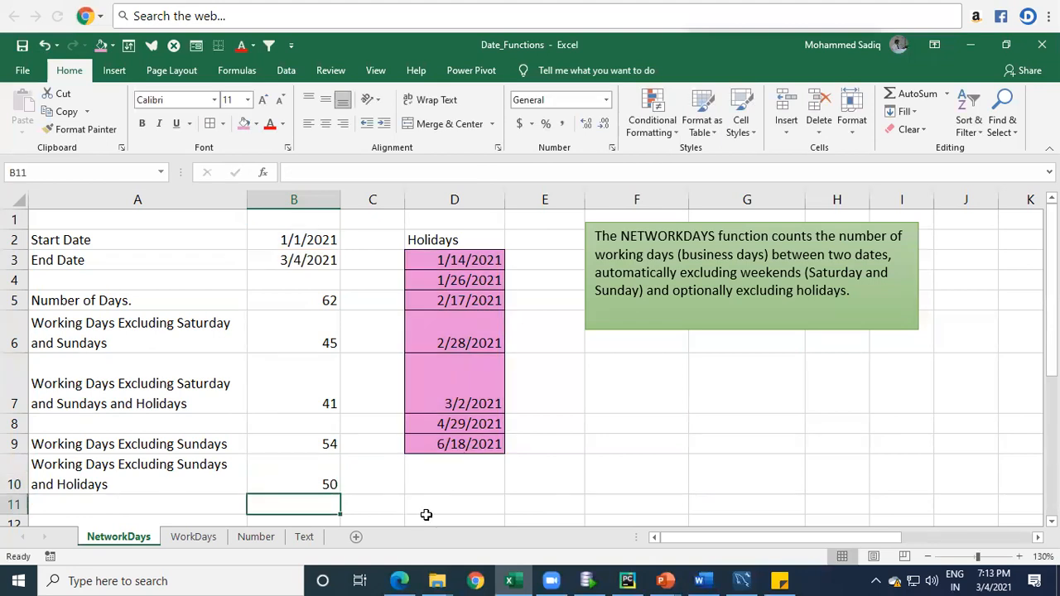
Step: Go to the WorkDays sheet and insert a blank row above the WORKDAY row
{"action": "left_click", "coordinate": [199, 539]}
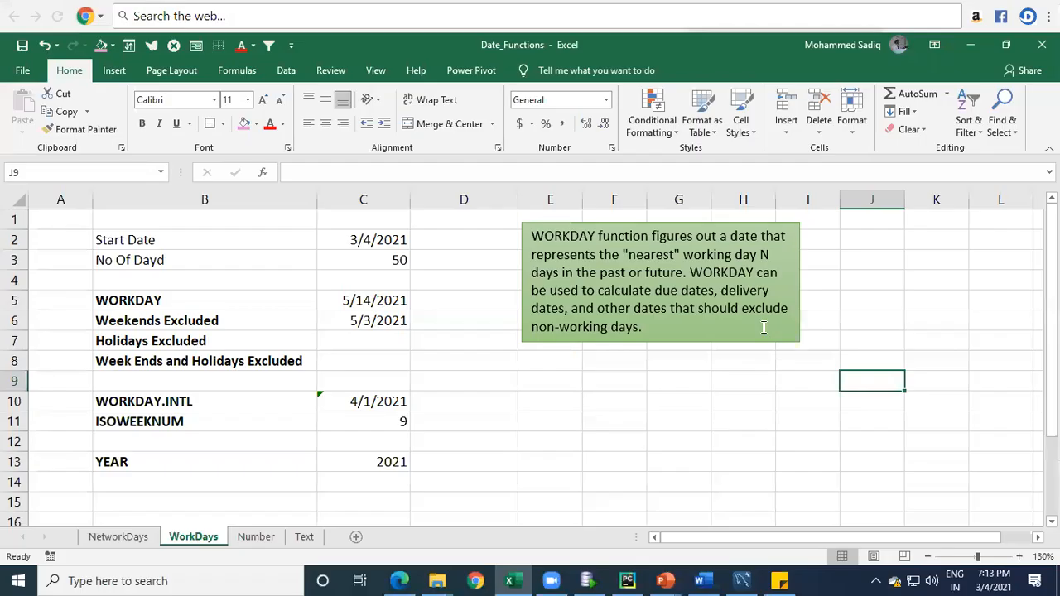
{"action": "left_click", "coordinate": [377, 240]}
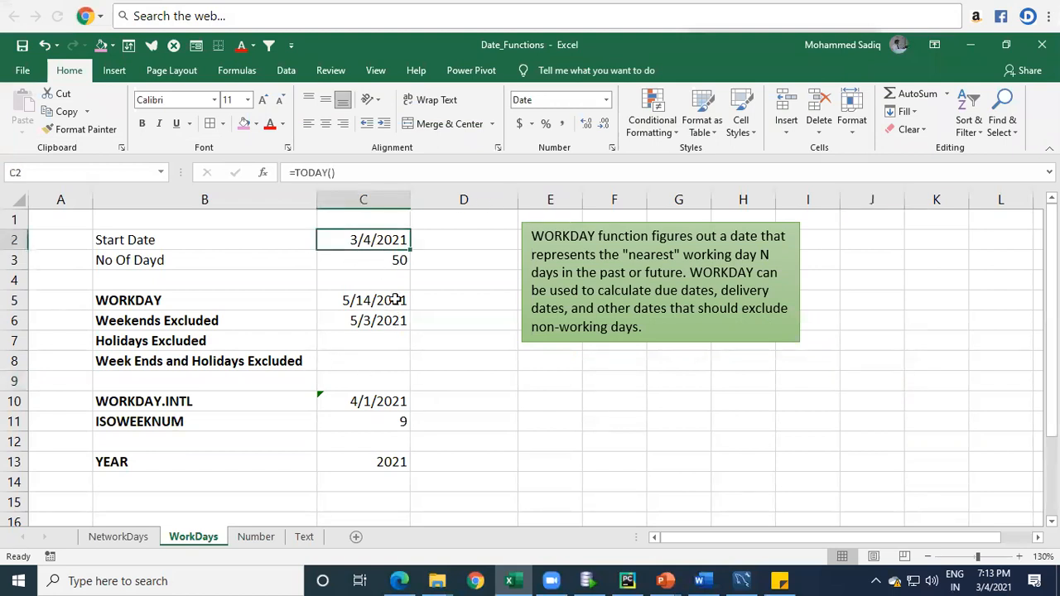
{"action": "left_click", "coordinate": [384, 264]}
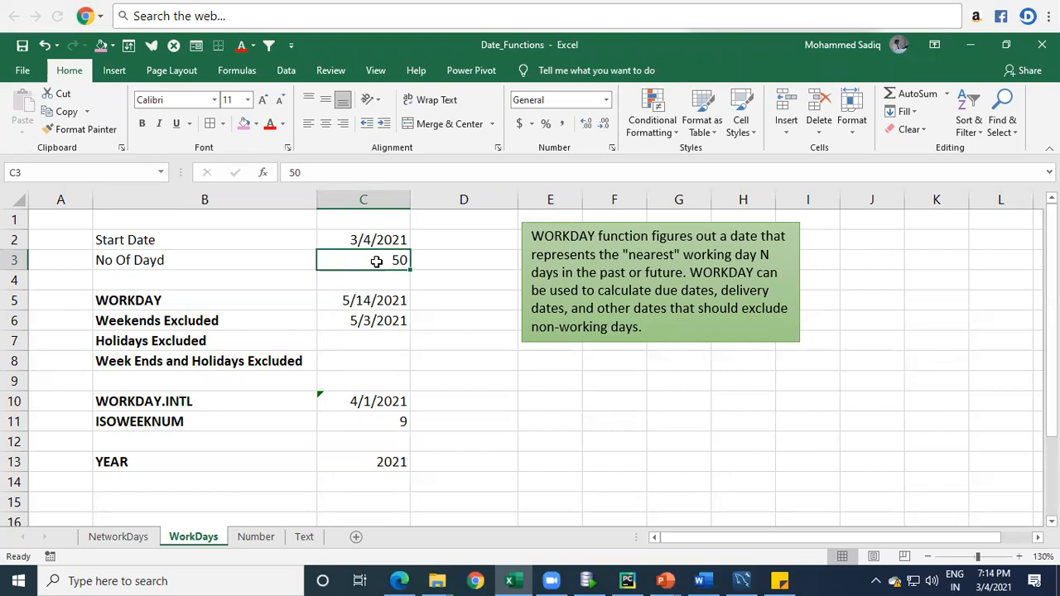
{"action": "left_click", "coordinate": [14, 300]}
{"action": "right_click", "coordinate": [13, 300]}
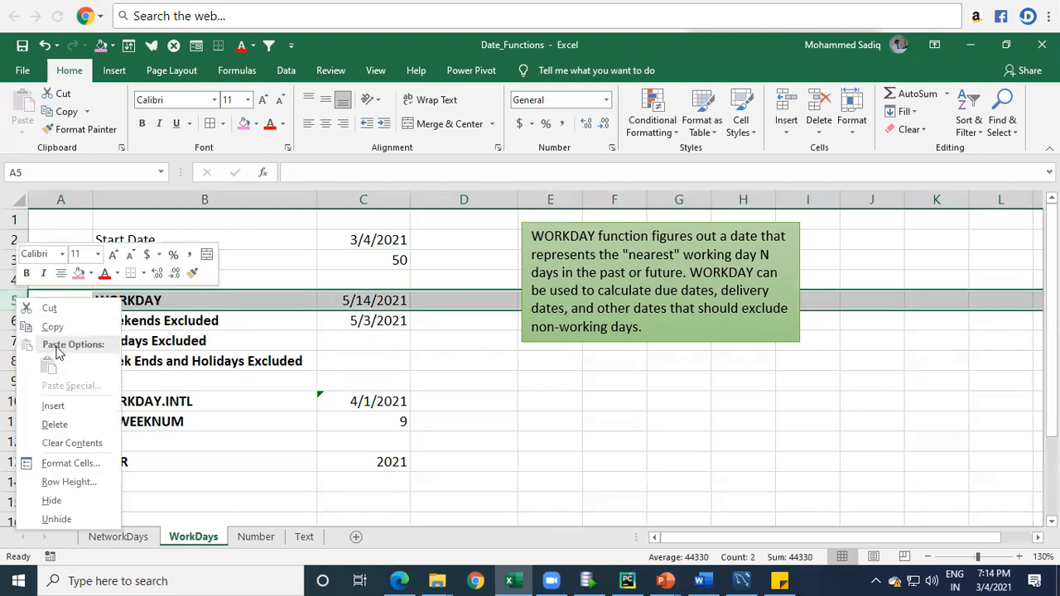
{"action": "left_click", "coordinate": [53, 406]}
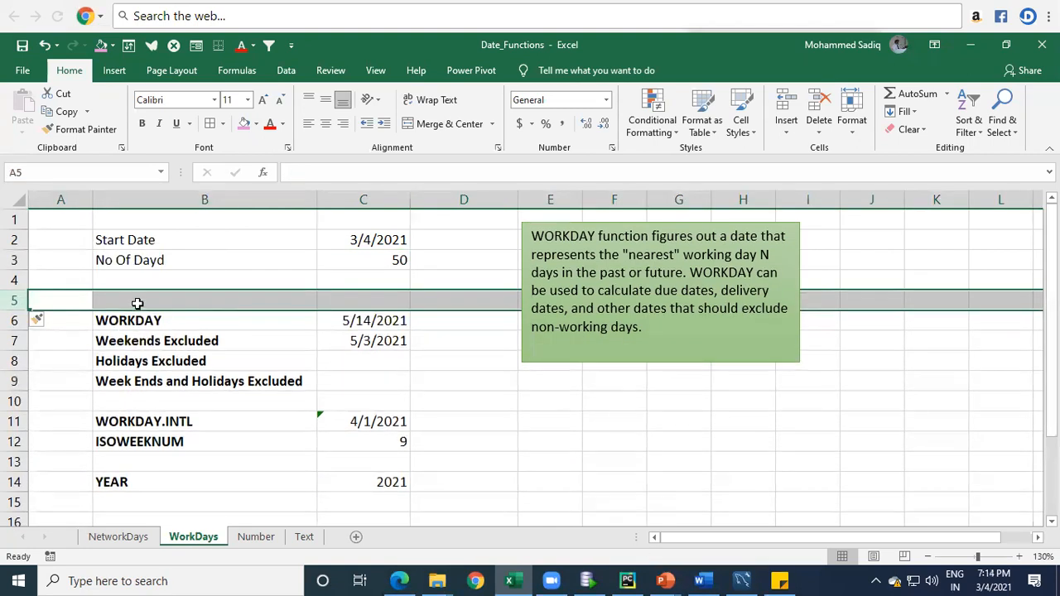
Step: Label cell B5 in the new row "Calender Days"
{"action": "left_click", "coordinate": [137, 299]}
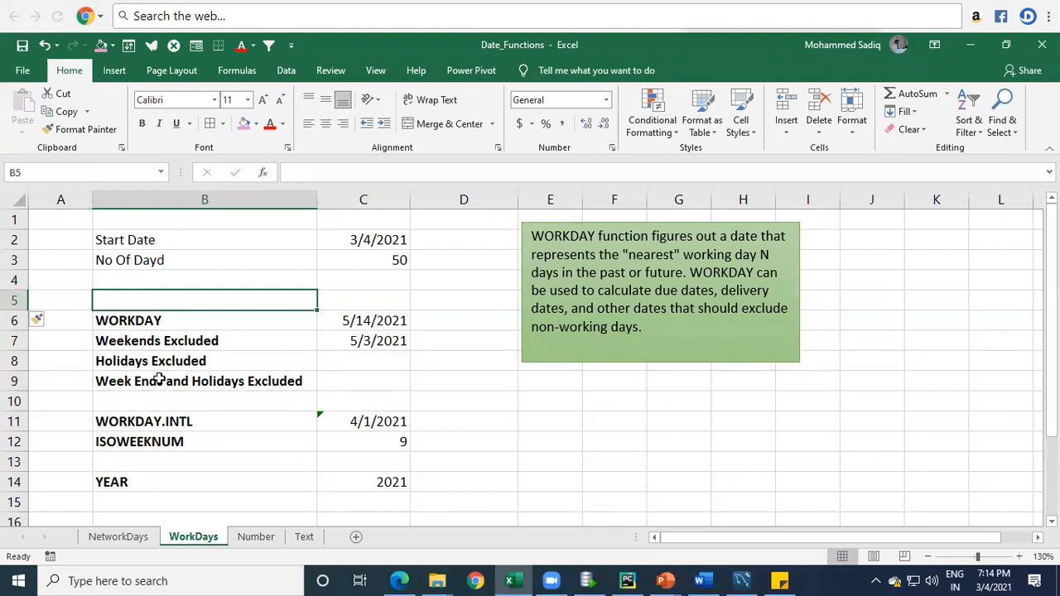
{"action": "key", "text": "Tab"}
{"action": "key", "text": "Left"}
{"action": "type", "text": "Cale"}
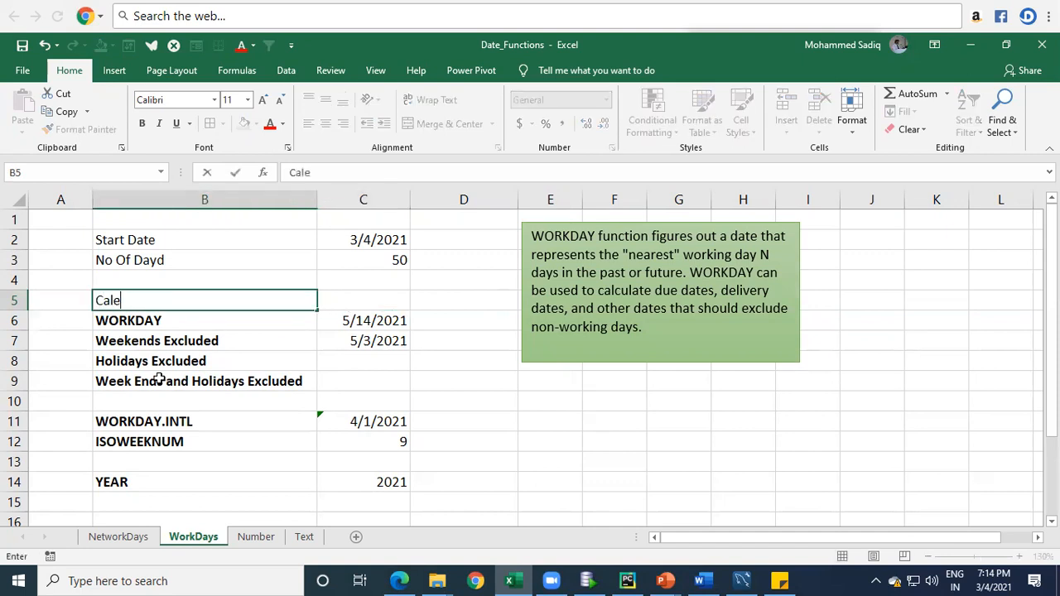
{"action": "type", "text": "nder Days"}
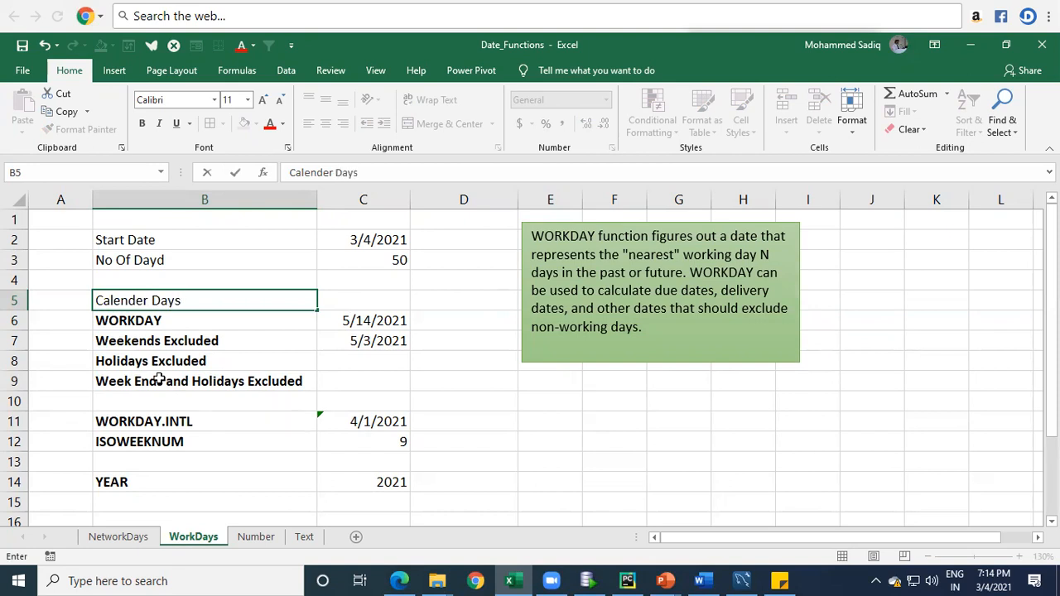
{"action": "key", "text": "Return"}
{"action": "key", "text": "Up"}
{"action": "key", "text": "Right"}
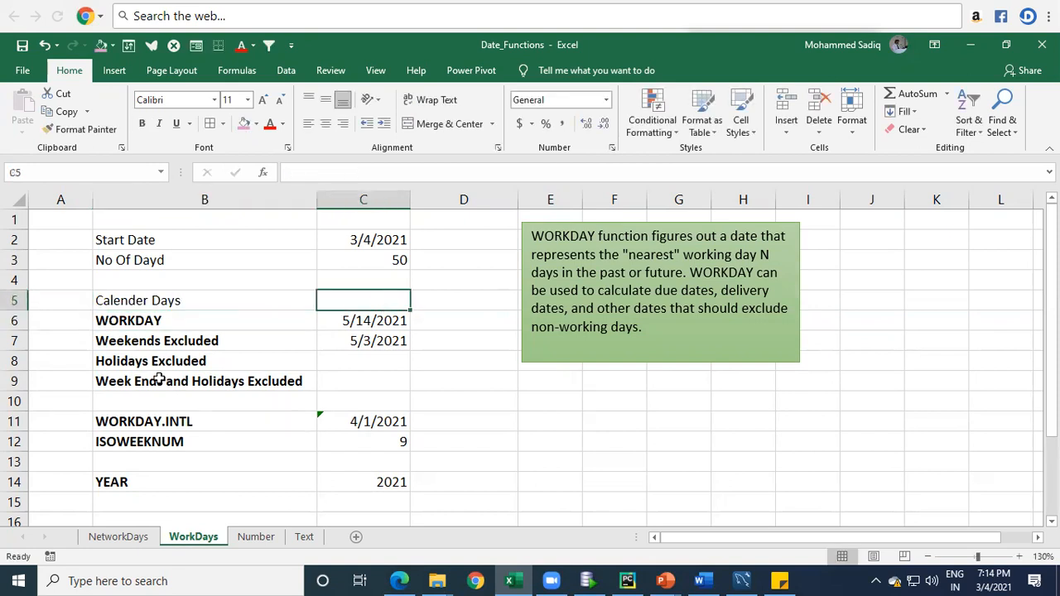
Step: Review the start date in C2 and the number of days in C3
{"action": "key", "text": "Left"}
{"action": "key", "text": "Right"}
{"action": "key", "text": "Up"}
{"action": "key", "text": "Up"}
{"action": "key", "text": "Up"}
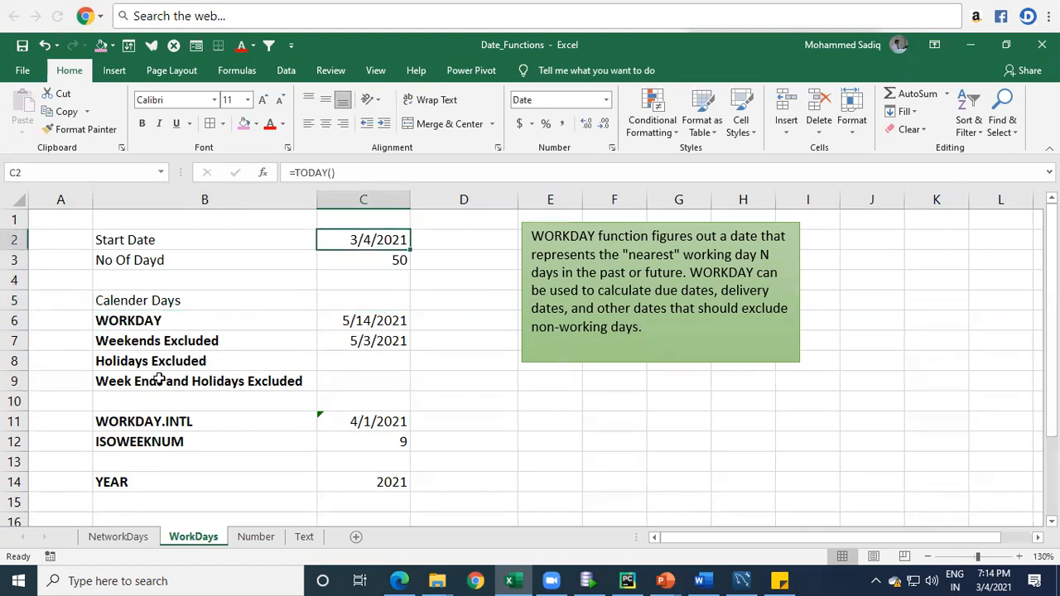
{"action": "key", "text": "Down"}
{"action": "key", "text": "Up"}
{"action": "key", "text": "Down"}
{"action": "key", "text": "Down"}
{"action": "key", "text": "Down"}
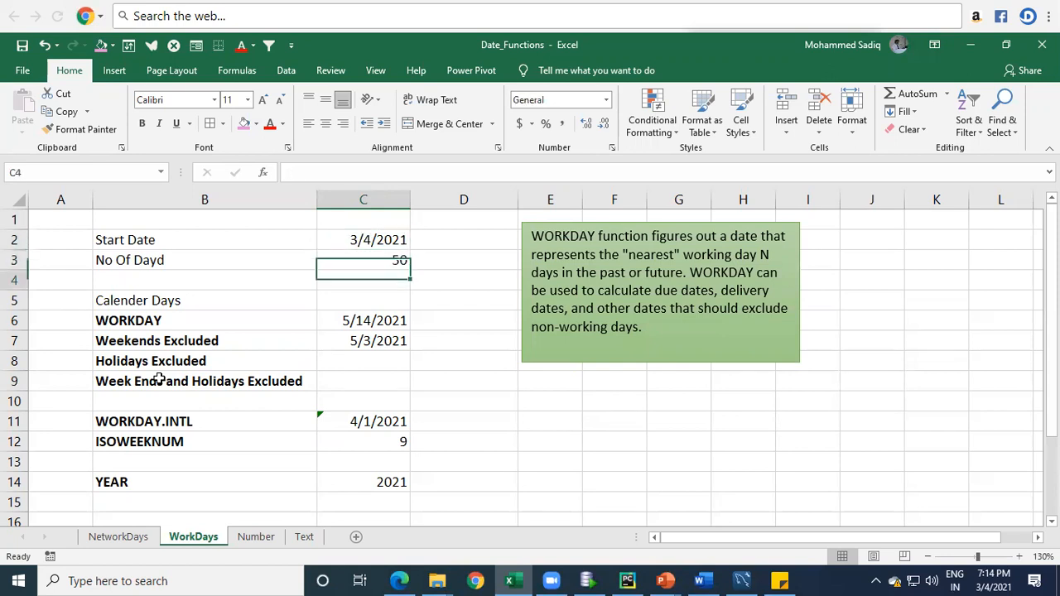
Step: Enter the formula =C2+C3 in C5 to add the number of days to the start date
{"action": "type", "text": "="}
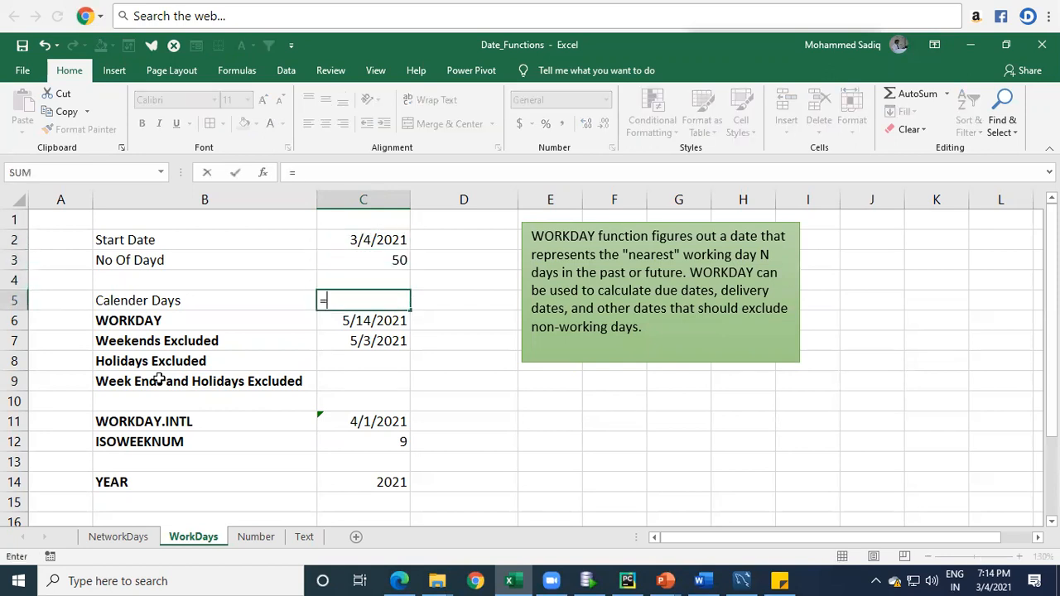
{"action": "key", "text": "Up"}
{"action": "key", "text": "Up"}
{"action": "key", "text": "Up"}
{"action": "type", "text": "+"}
{"action": "key", "text": "Left"}
{"action": "key", "text": "Left"}
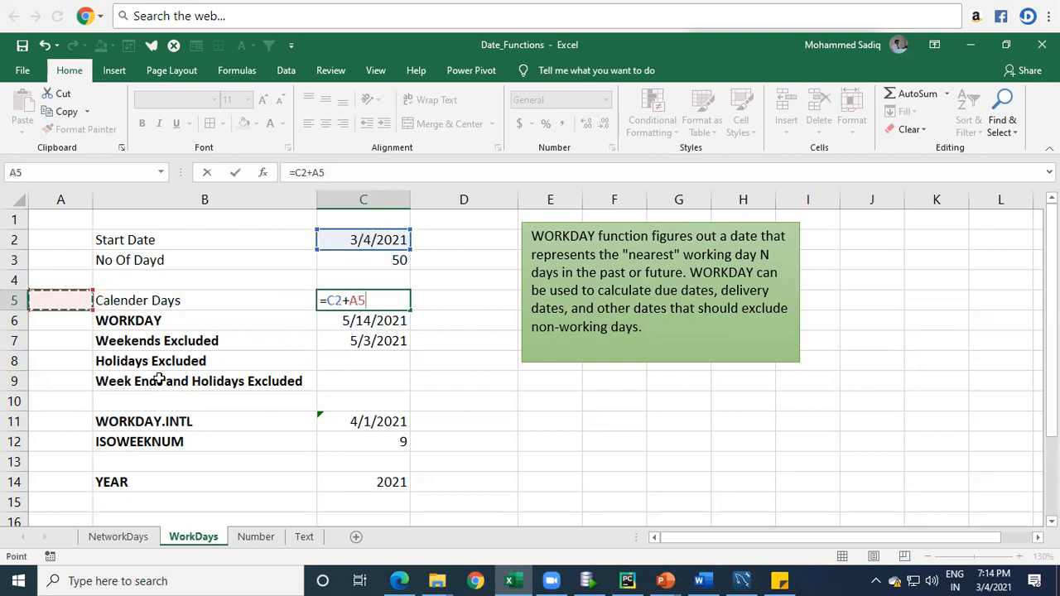
{"action": "key", "text": "Right"}
{"action": "key", "text": "Right"}
{"action": "key", "text": "Up"}
{"action": "key", "text": "Up"}
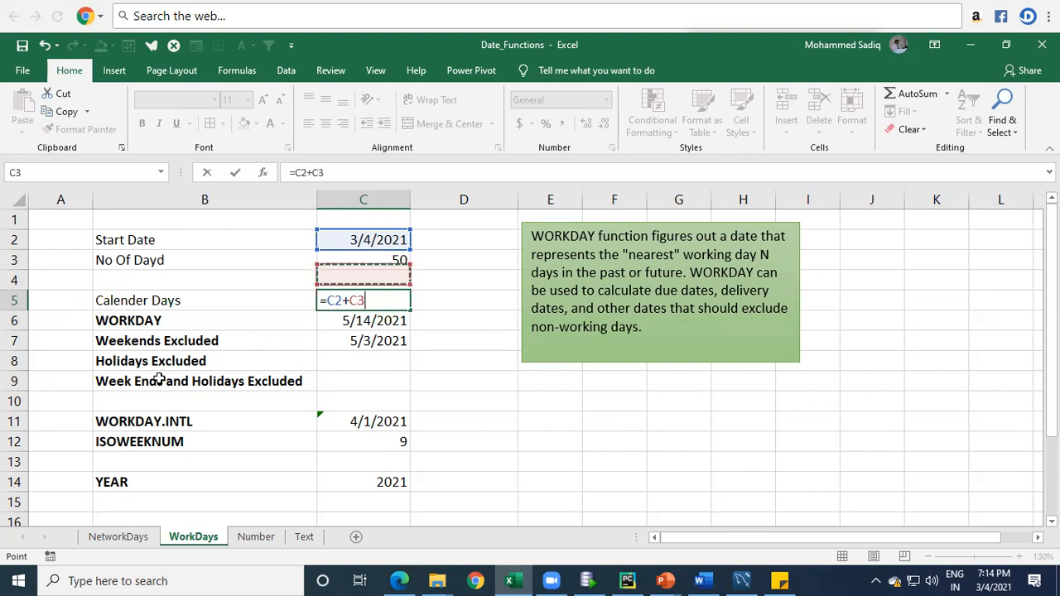
{"action": "key", "text": "Return"}
Step: Check the C5 calendar-days date and its formula against the number of days in C3
{"action": "key", "text": "Up"}
{"action": "key", "text": "Up"}
{"action": "key", "text": "Up"}
{"action": "key", "text": "Up"}
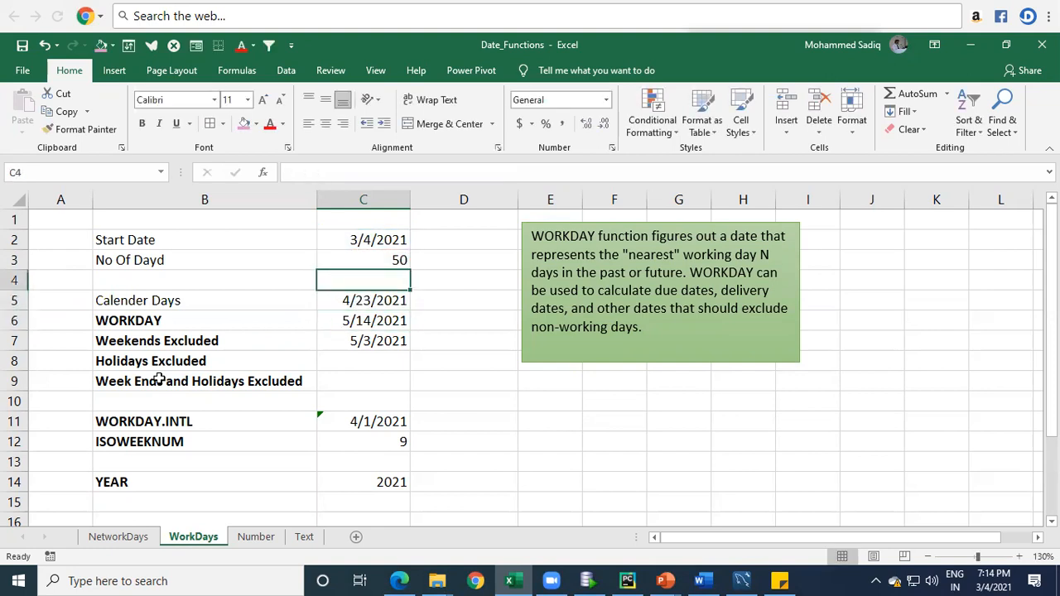
{"action": "key", "text": "Down"}
{"action": "key", "text": "Down"}
{"action": "key", "text": "Down"}
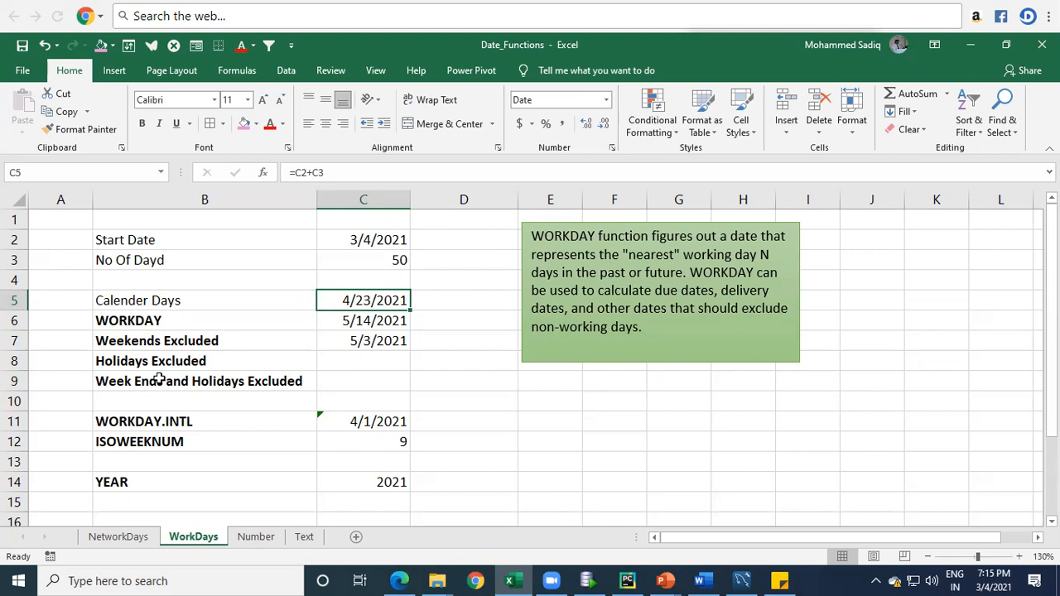
{"action": "left_click", "coordinate": [373, 258]}
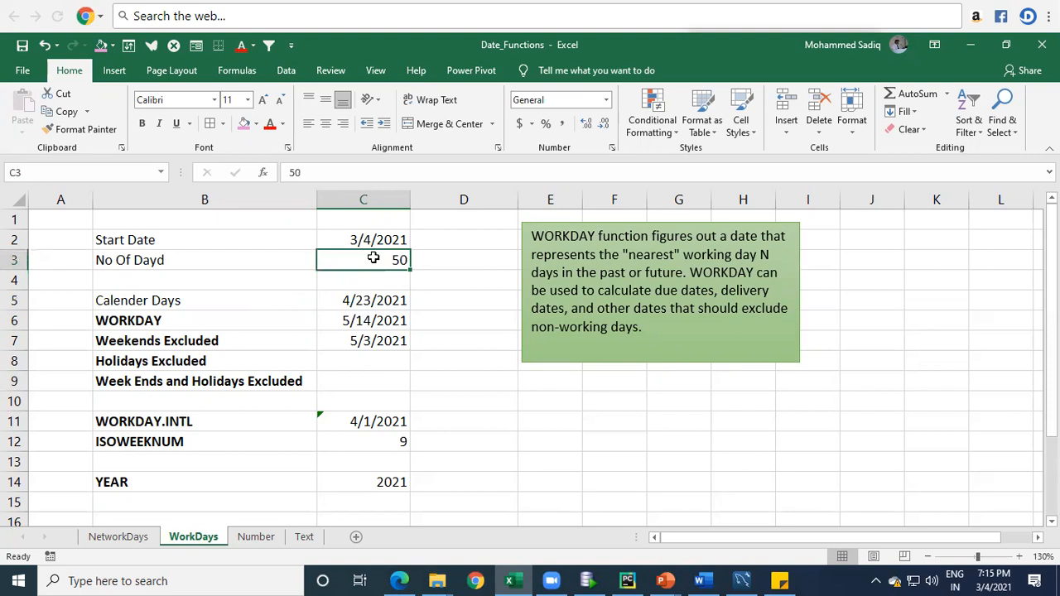
Step: Delete the existing WORKDAY and Weekends Excluded formulas in C6 and C7
{"action": "key", "text": "Down"}
{"action": "key", "text": "Down"}
{"action": "key", "text": "Down"}
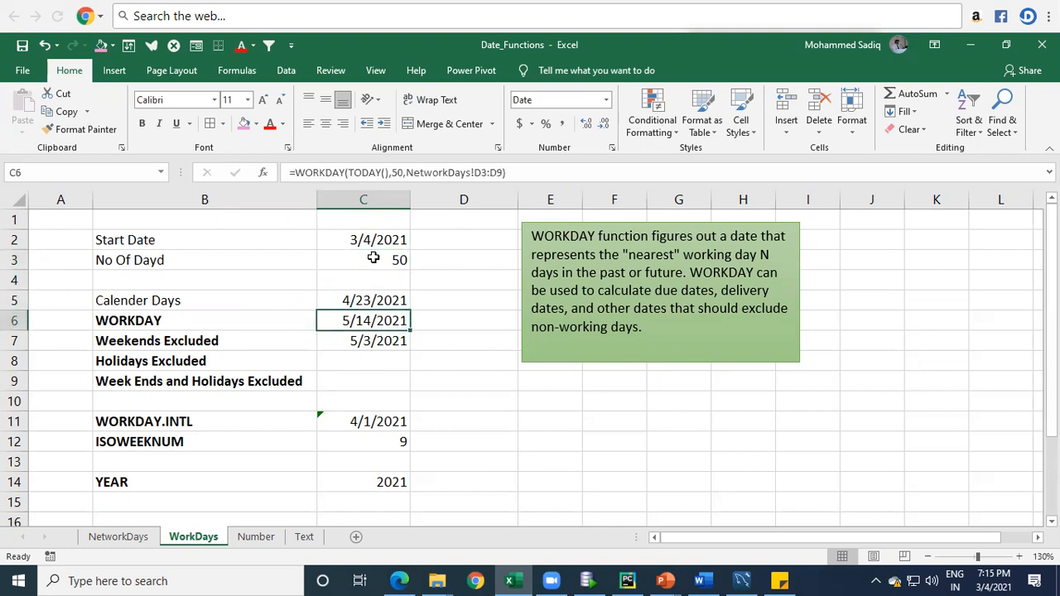
{"action": "key", "text": "Delete"}
{"action": "key", "text": "Down"}
{"action": "key", "text": "Delete"}
{"action": "key", "text": "Up"}
{"action": "key", "text": "Down"}
{"action": "key", "text": "Down"}
{"action": "key", "text": "Down"}
{"action": "key", "text": "Down"}
{"action": "key", "text": "Down"}
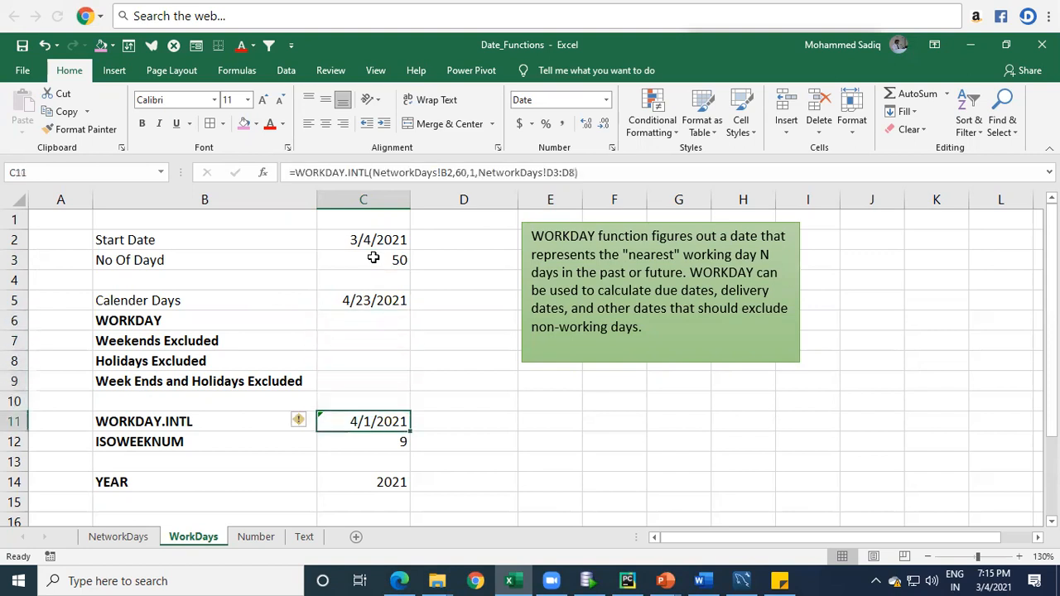
Step: Review the start date and number of days in C2:C3 that feed the WORKDAY calculation in C6
{"action": "key", "text": "Up"}
{"action": "key", "text": "Up"}
{"action": "key", "text": "Up"}
{"action": "key", "text": "Up"}
{"action": "key", "text": "Up"}
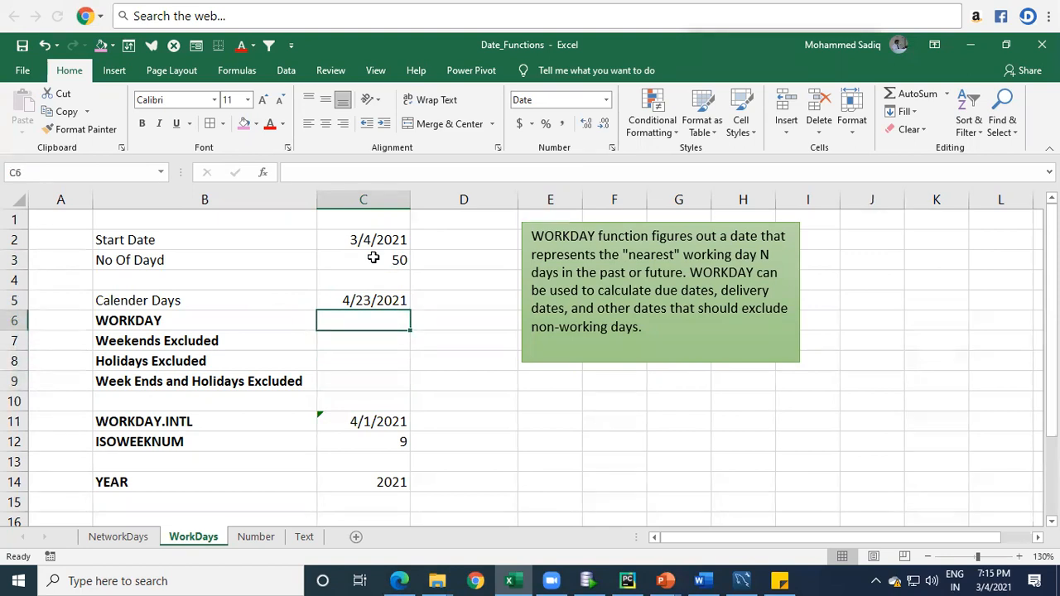
{"action": "key", "text": "Up"}
{"action": "key", "text": "Up"}
{"action": "key", "text": "Up"}
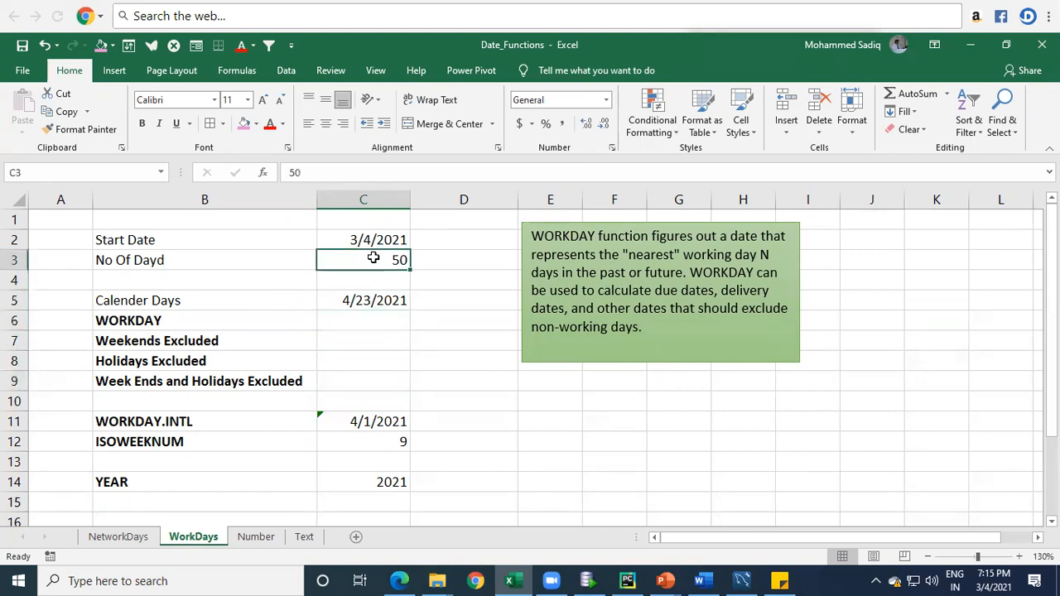
{"action": "key", "text": "Up"}
{"action": "key", "text": "shift+Down"}
{"action": "key", "text": "Down"}
{"action": "key", "text": "Down"}
{"action": "key", "text": "Down"}
{"action": "key", "text": "Down"}
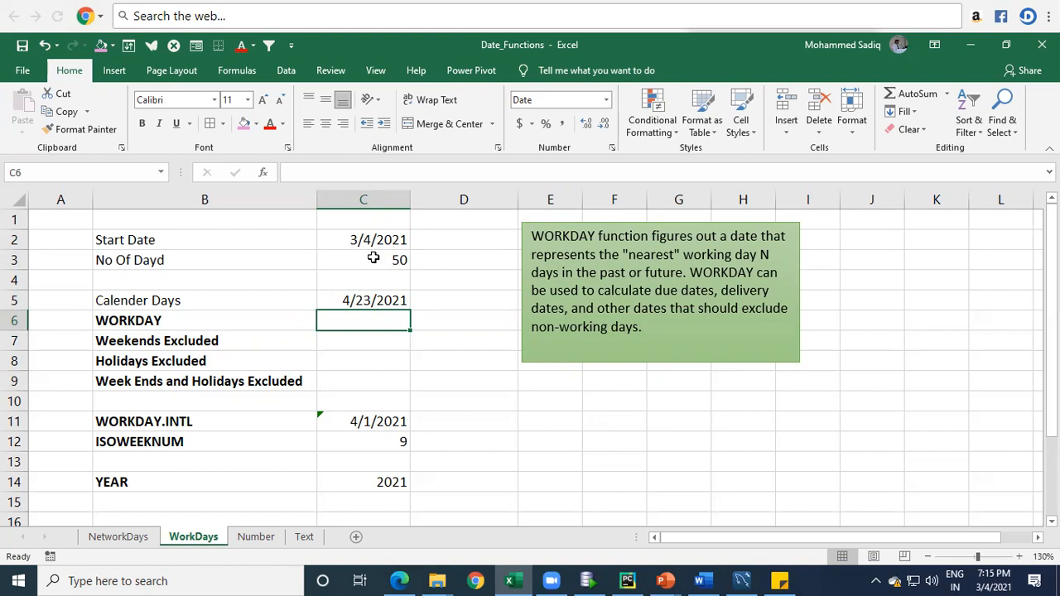
Step: Enter the formula =WORKDAY(C2,C3) in C6 to get the date that many working days after the start date
{"action": "type", "text": "="}
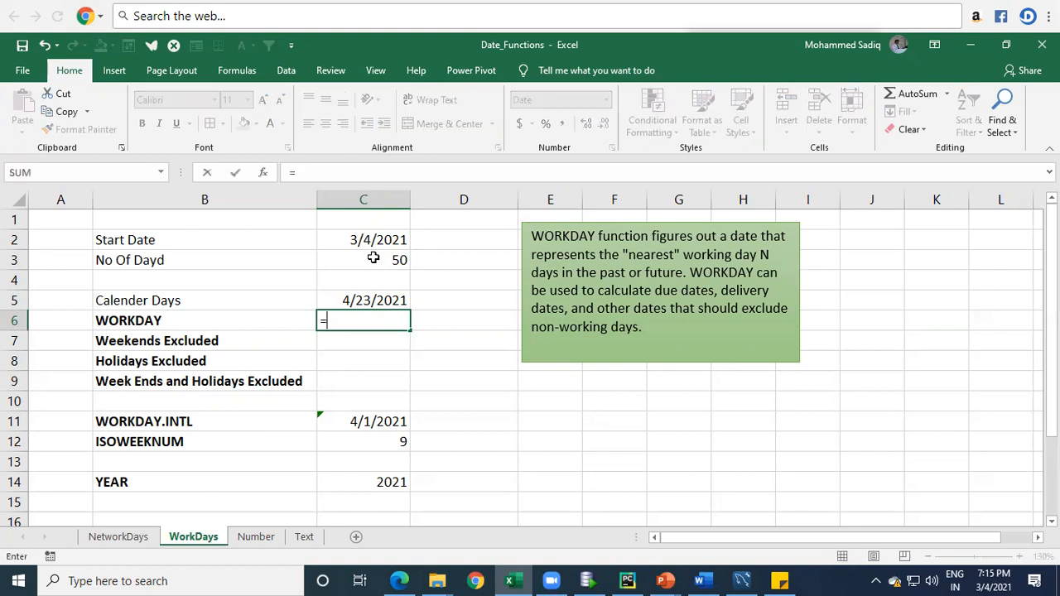
{"action": "type", "text": "wor"}
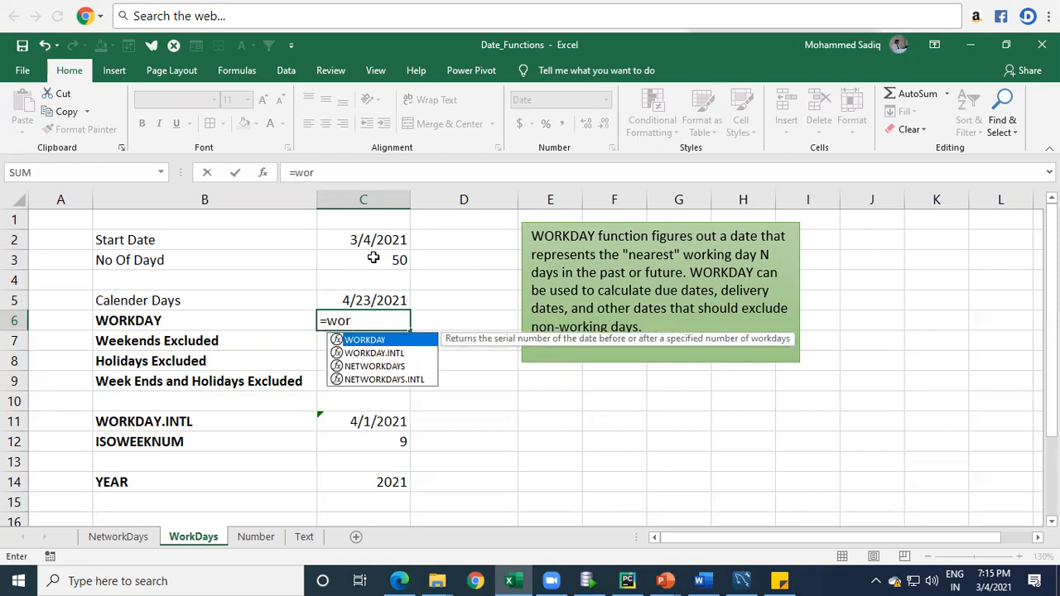
{"action": "key", "text": "Tab"}
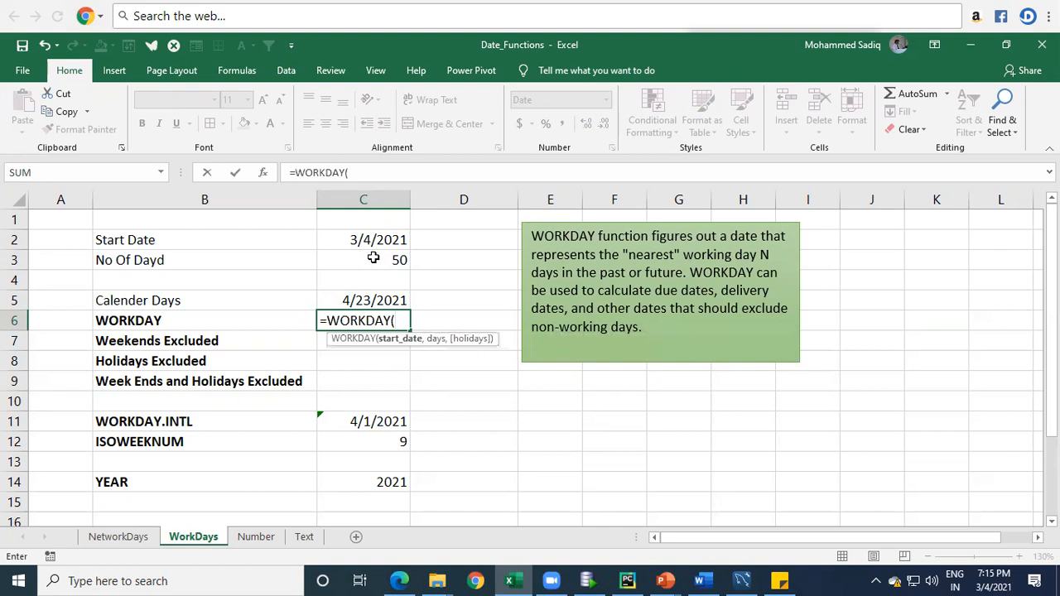
{"action": "key", "text": "Up"}
{"action": "key", "text": "Up"}
{"action": "key", "text": "Up"}
{"action": "key", "text": "Up"}
{"action": "type", "text": ","}
{"action": "key", "text": "Up"}
{"action": "key", "text": "Up"}
{"action": "key", "text": "Up"}
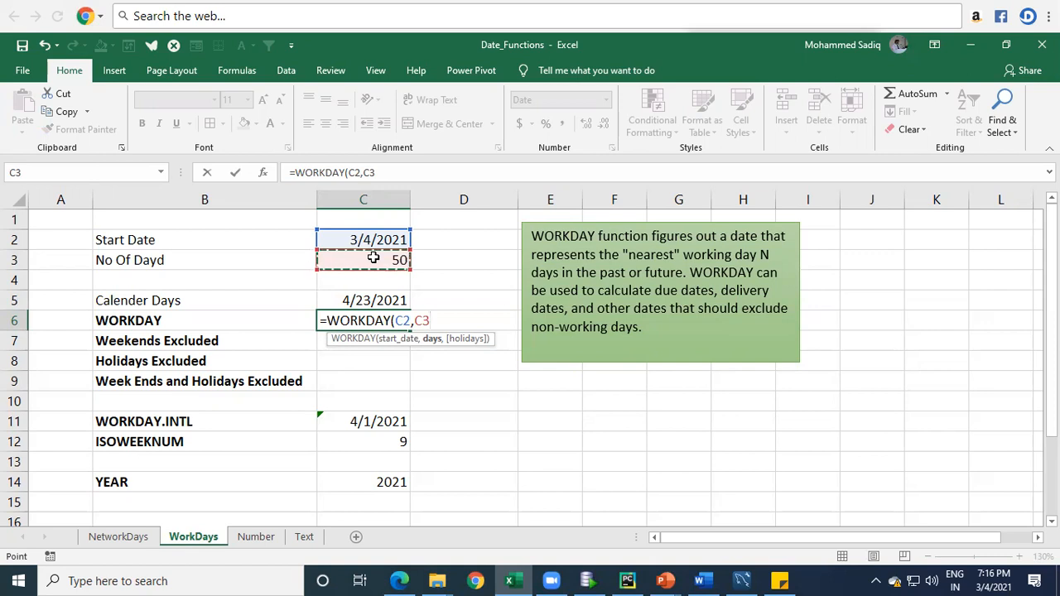
{"action": "type", "text": ","}
{"action": "key", "text": "BackSpace"}
{"action": "type", "text": ")"}
{"action": "key", "text": "Return"}
Step: Check the WORKDAY date and formula in C6 against the number of days in C3
{"action": "key", "text": "Up"}
{"action": "key", "text": "Up"}
{"action": "key", "text": "Up"}
{"action": "key", "text": "Up"}
{"action": "key", "text": "Up"}
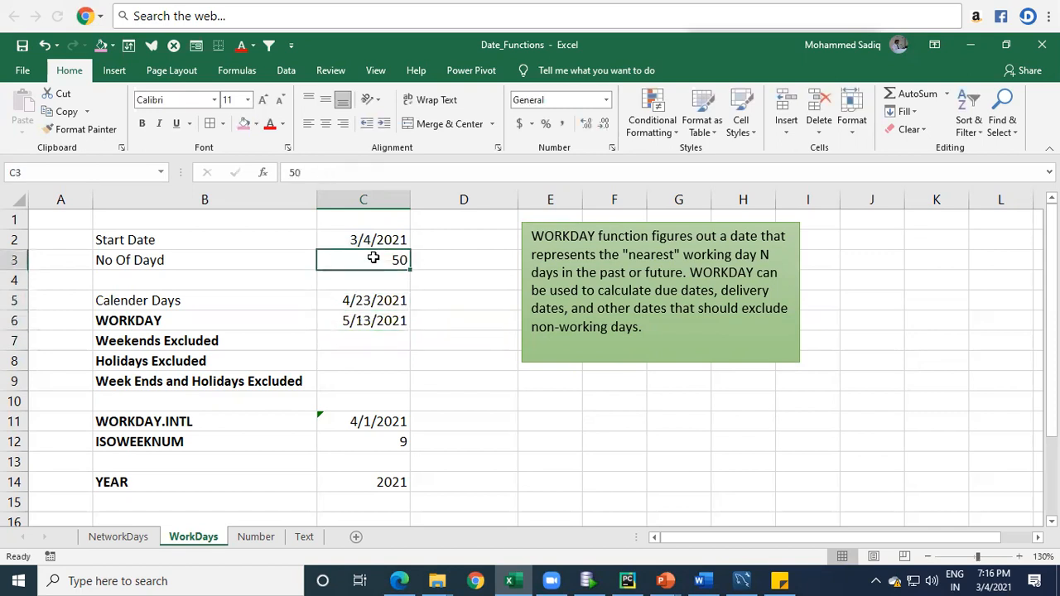
{"action": "key", "text": "Down"}
{"action": "key", "text": "Down"}
{"action": "key", "text": "Down"}
{"action": "key", "text": "Down"}
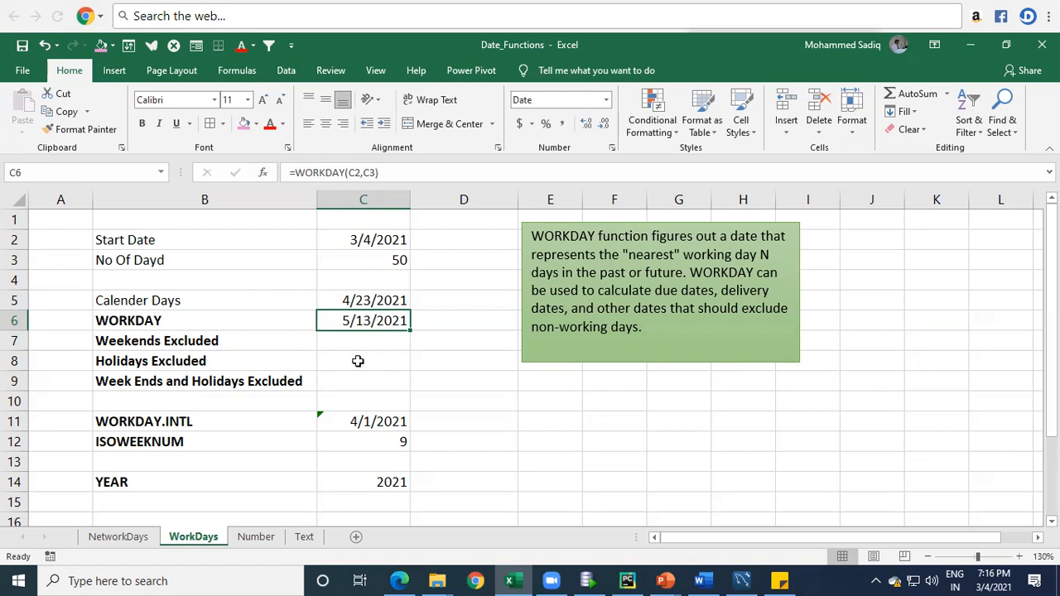
{"action": "key", "text": "Down"}
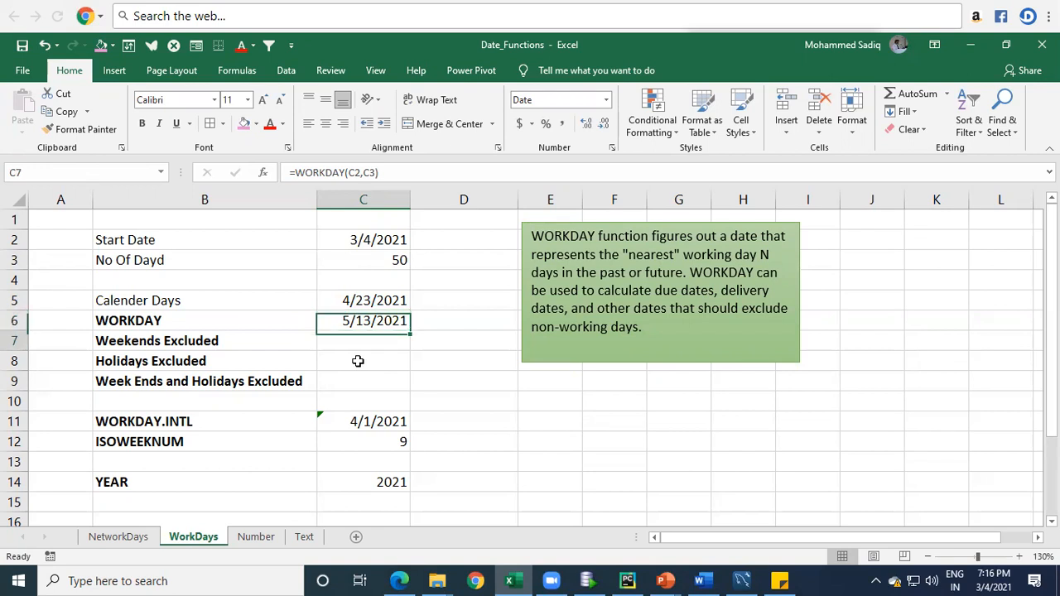
{"action": "key", "text": "Left"}
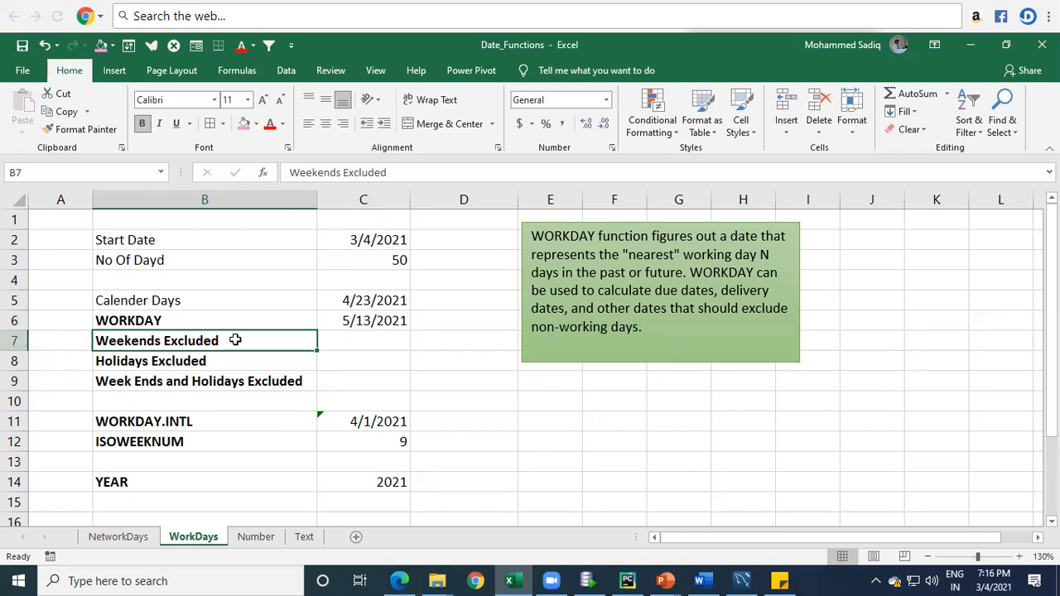
{"action": "left_click", "coordinate": [346, 342]}
{"action": "type", "text": "="}
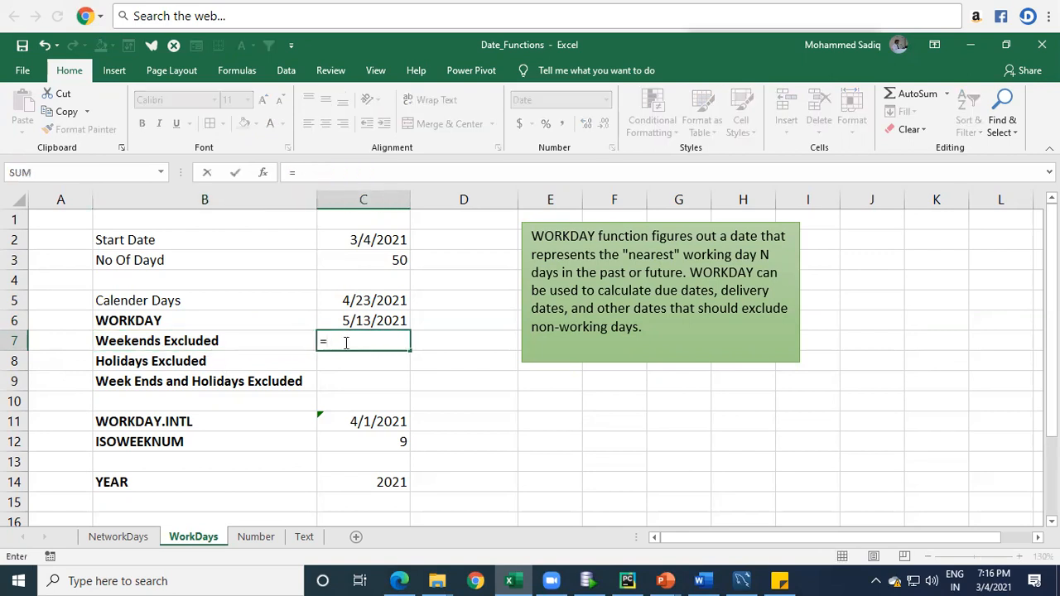
{"action": "type", "text": "we"}
{"action": "key", "text": "Down"}
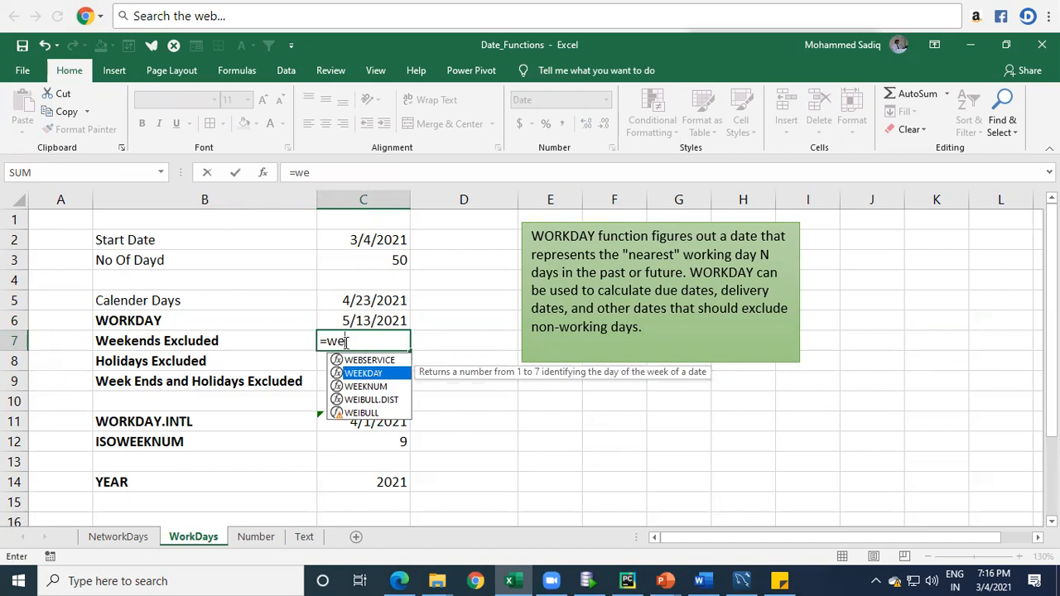
{"action": "key", "text": "Escape"}
{"action": "key", "text": "Up"}
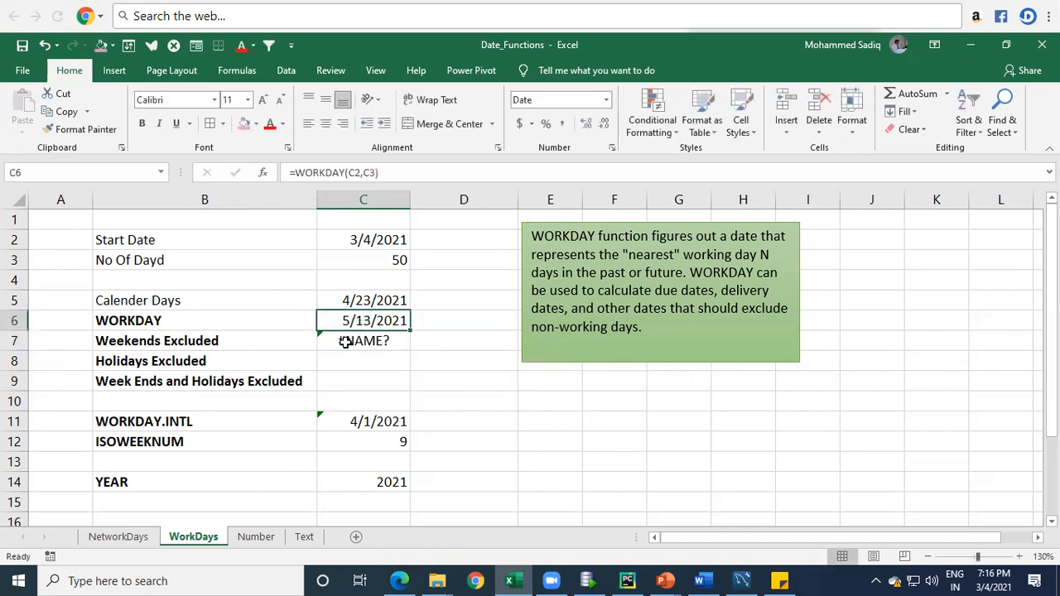
{"action": "left_click", "coordinate": [345, 342]}
{"action": "key", "text": "Delete"}
Step: Move the WORKDAY formula from C6 into the Weekends Excluded result cell C7
{"action": "key", "text": "Up"}
{"action": "key", "text": "ctrl+c"}
{"action": "left_click", "coordinate": [345, 342]}
{"action": "key", "text": "ctrl+v"}
{"action": "key", "text": "Left"}
{"action": "left_click", "coordinate": [345, 342]}
{"action": "key", "text": "Down"}
{"action": "key", "text": "Left"}
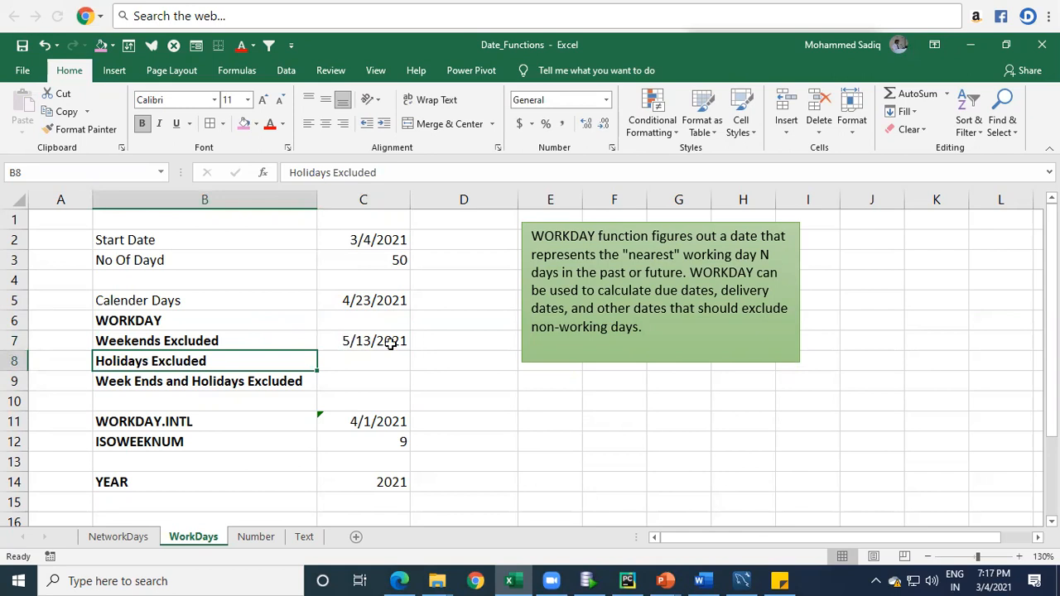
Step: Review the dates in the Holidays named range on the NetworkDays sheet, and return to the WorkDays sheet
{"action": "left_click", "coordinate": [116, 538]}
{"action": "left_click_drag", "start_coordinate": [416, 259], "coordinate": [451, 444]}
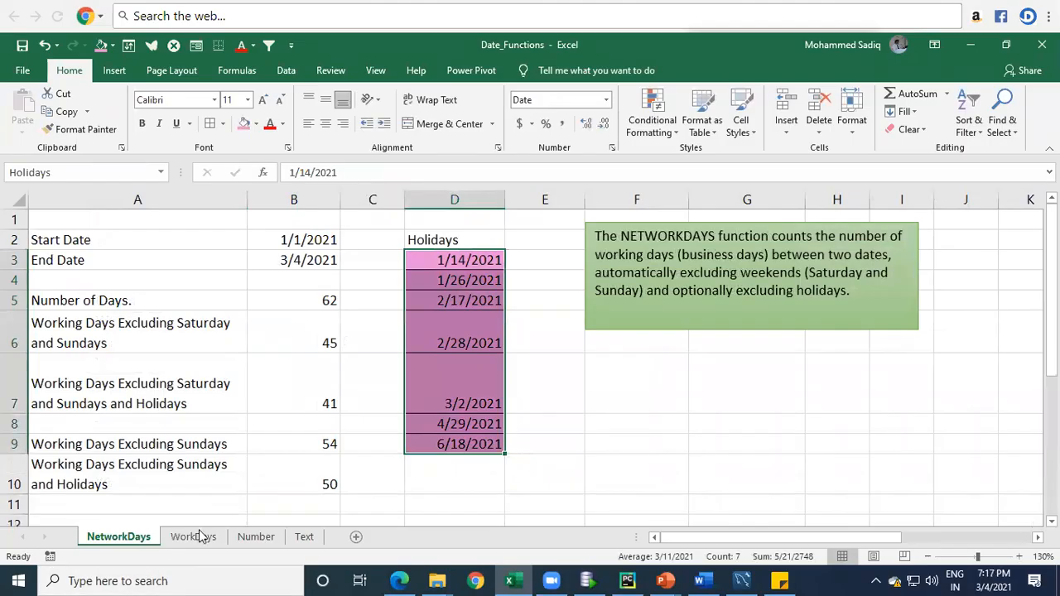
{"action": "left_click", "coordinate": [195, 537]}
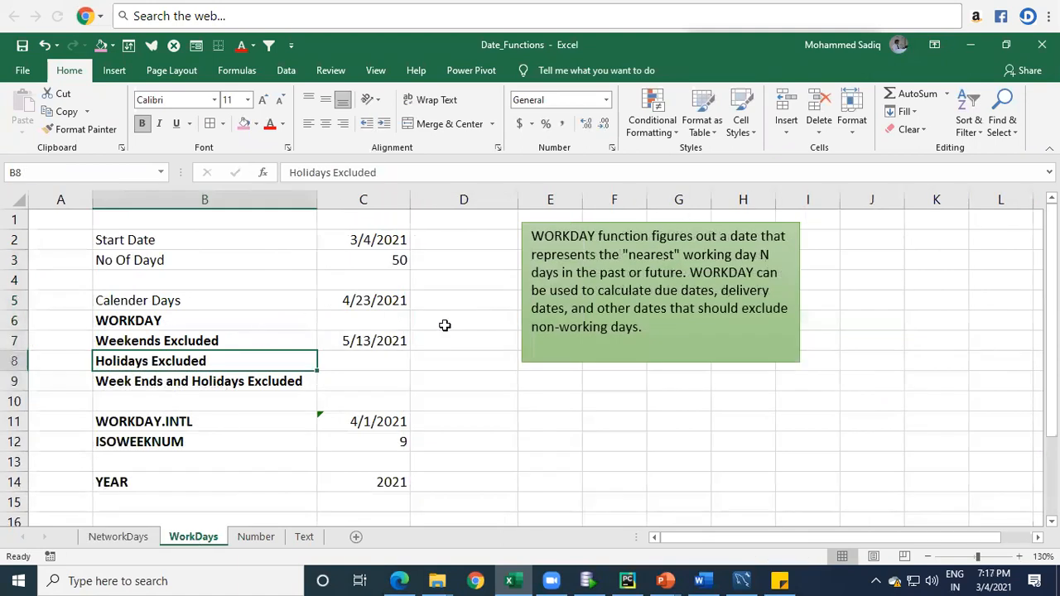
{"action": "left_click", "coordinate": [367, 363]}
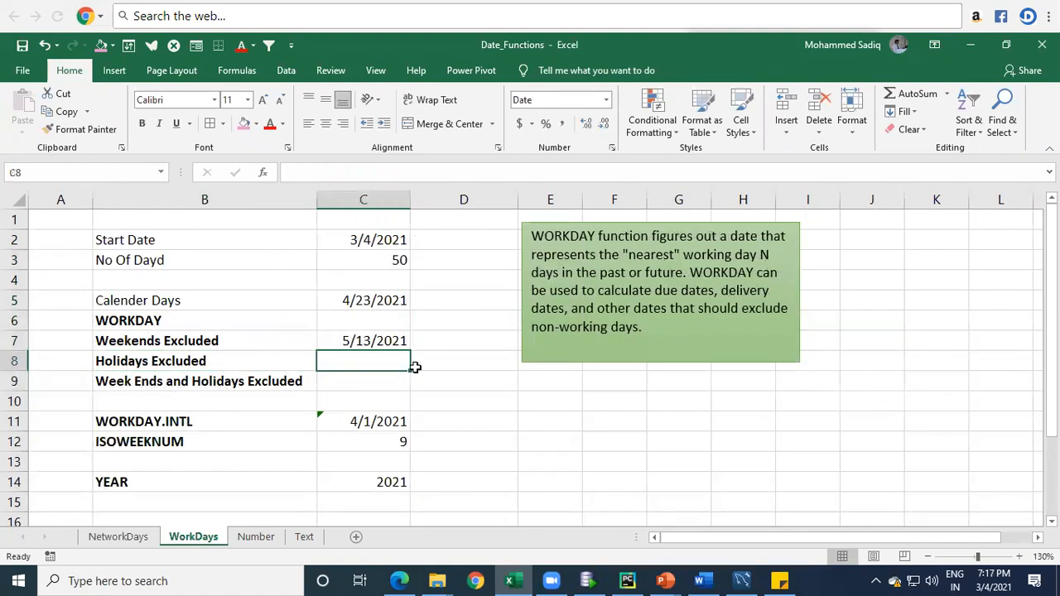
{"action": "type", "text": "="}
{"action": "key", "text": "Up"}
{"action": "key", "text": "Up"}
{"action": "key", "text": "Up"}
{"action": "key", "text": "Up"}
{"action": "key", "text": "Up"}
{"action": "key", "text": "Up"}
{"action": "type", "text": ","}
{"action": "key", "text": "Return"}
{"action": "key", "text": "Escape"}
{"action": "key", "text": "Return"}
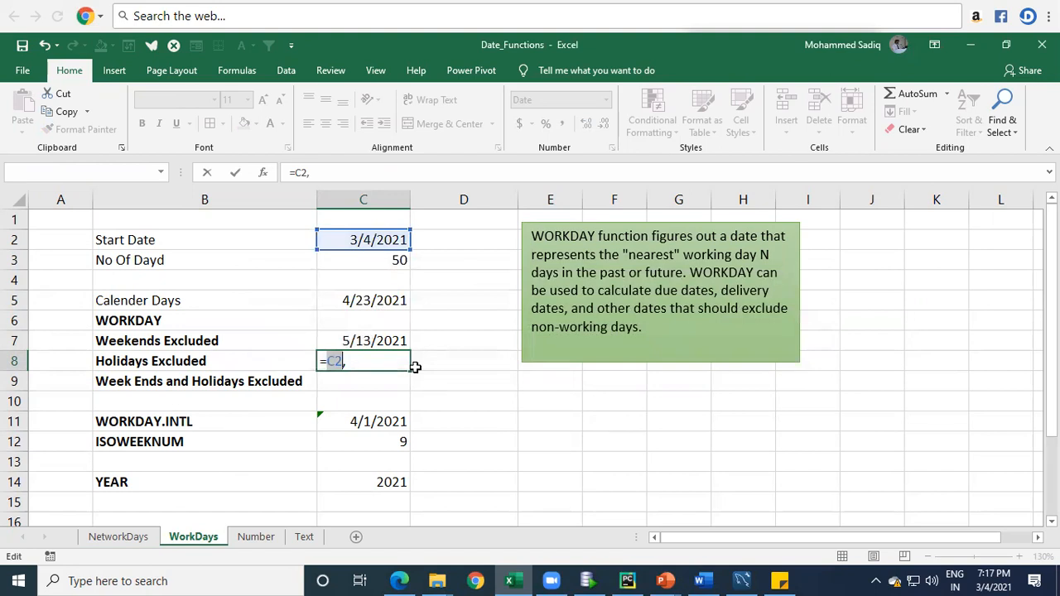
{"action": "key", "text": "BackSpace"}
{"action": "key", "text": "BackSpace"}
{"action": "key", "text": "BackSpace"}
Step: Enter the formula =WORKDAY(C2,C3,Holidays) in the Holidays Excluded cell C8
{"action": "type", "text": "wor"}
{"action": "key", "text": "Tab"}
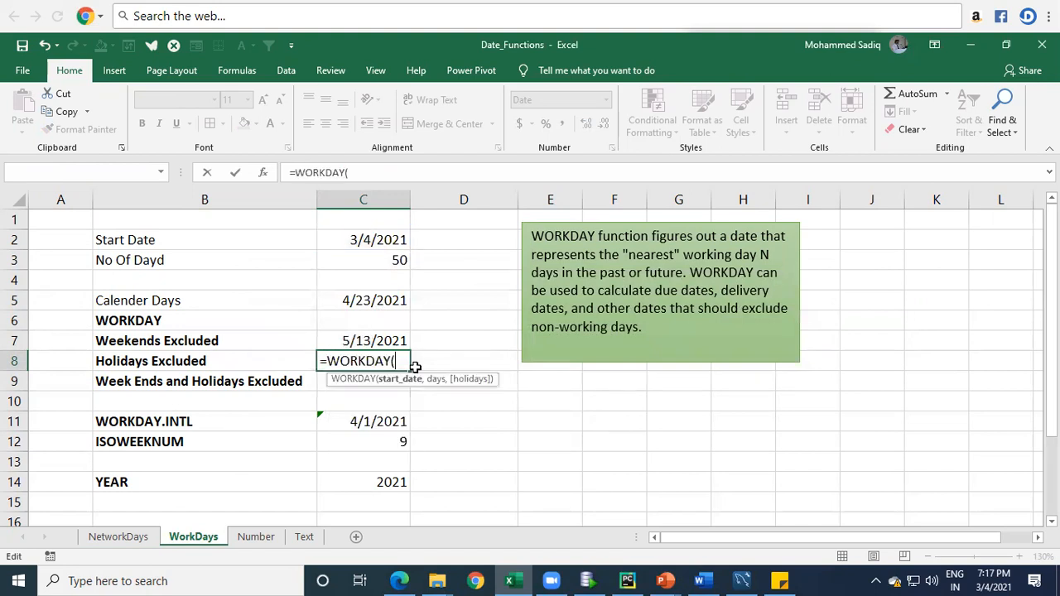
{"action": "key", "text": "Home"}
{"action": "key", "text": "End"}
{"action": "left_click", "coordinate": [378, 239]}
{"action": "type", "text": ","}
{"action": "left_click", "coordinate": [397, 258]}
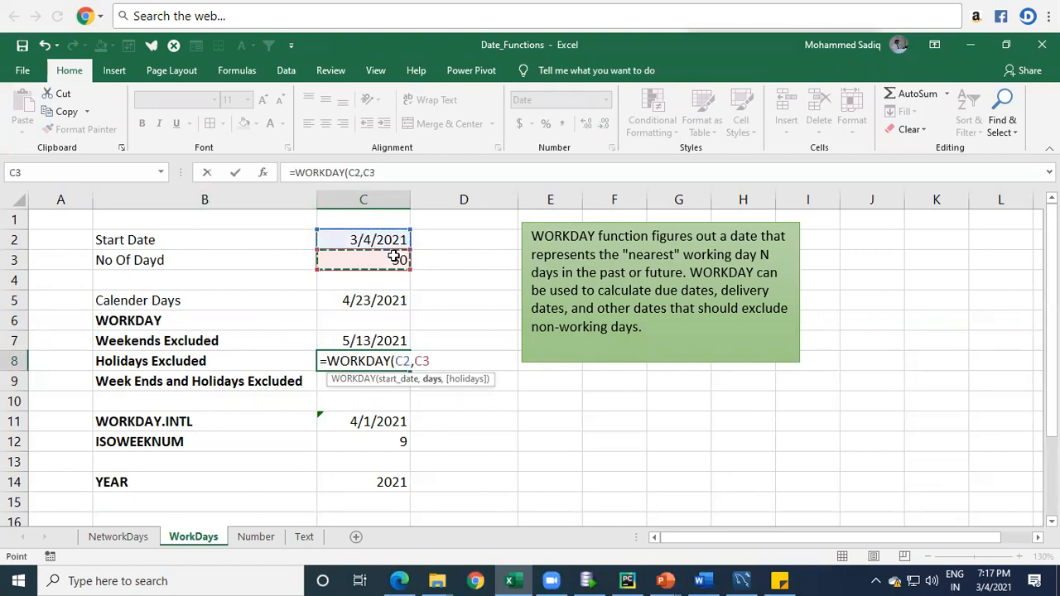
{"action": "type", "text": ","}
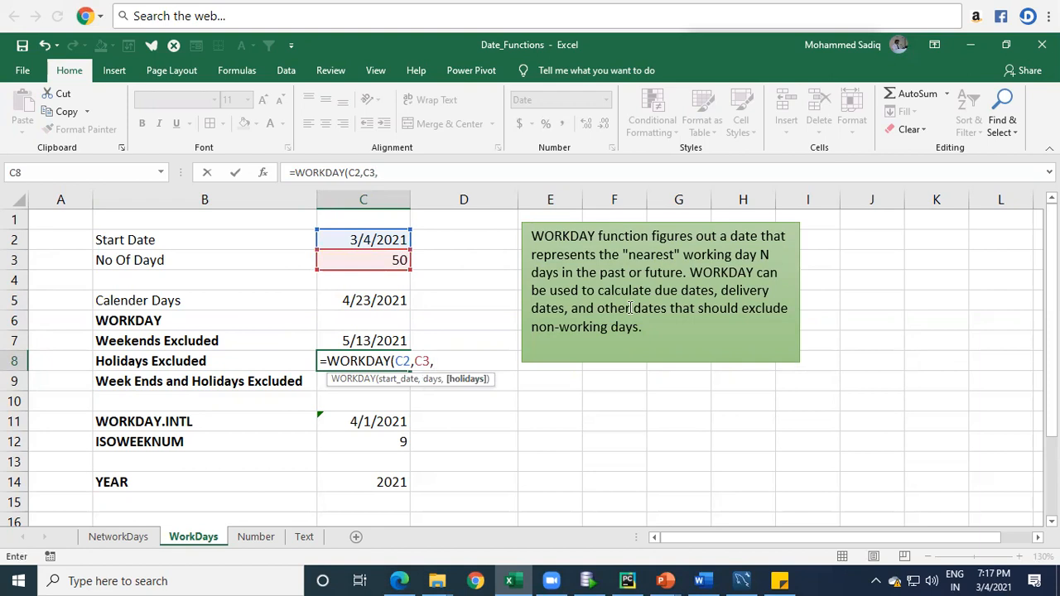
{"action": "type", "text": "ho="}
{"action": "key", "text": "BackSpace"}
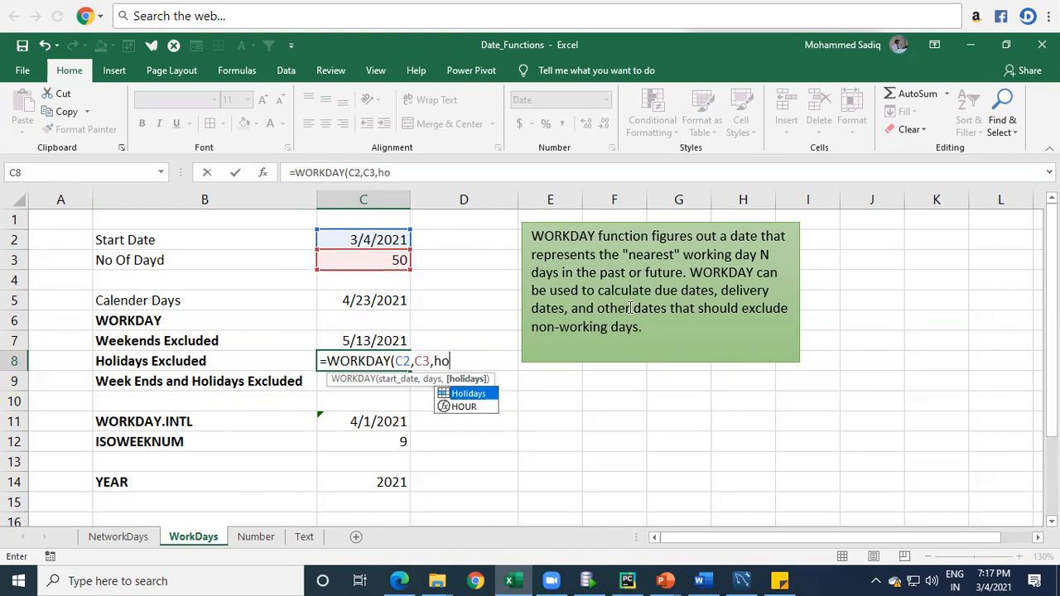
{"action": "key", "text": "Tab"}
{"action": "type", "text": ")"}
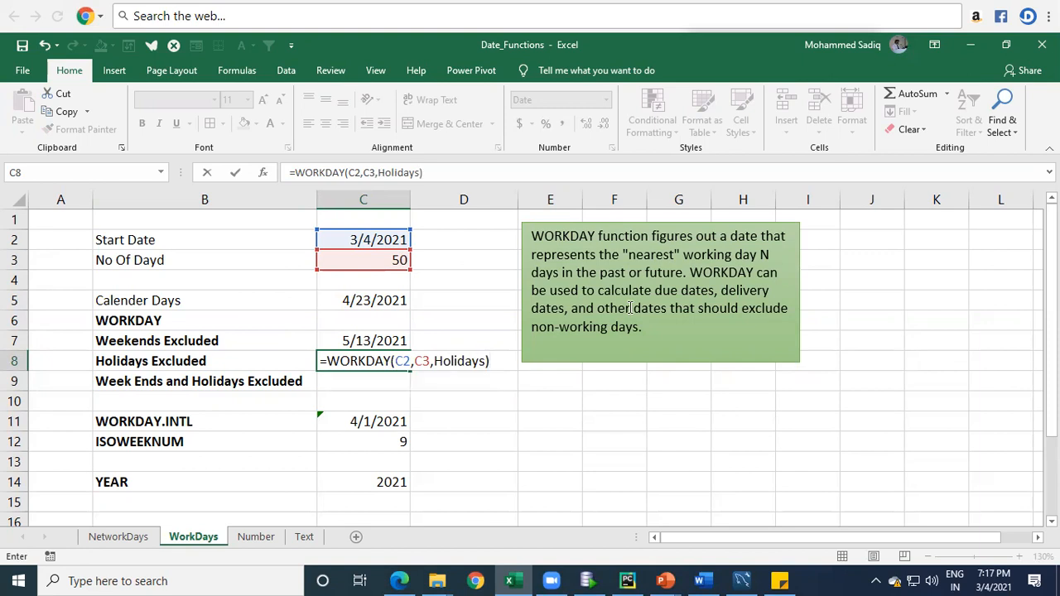
{"action": "key", "text": "Return"}
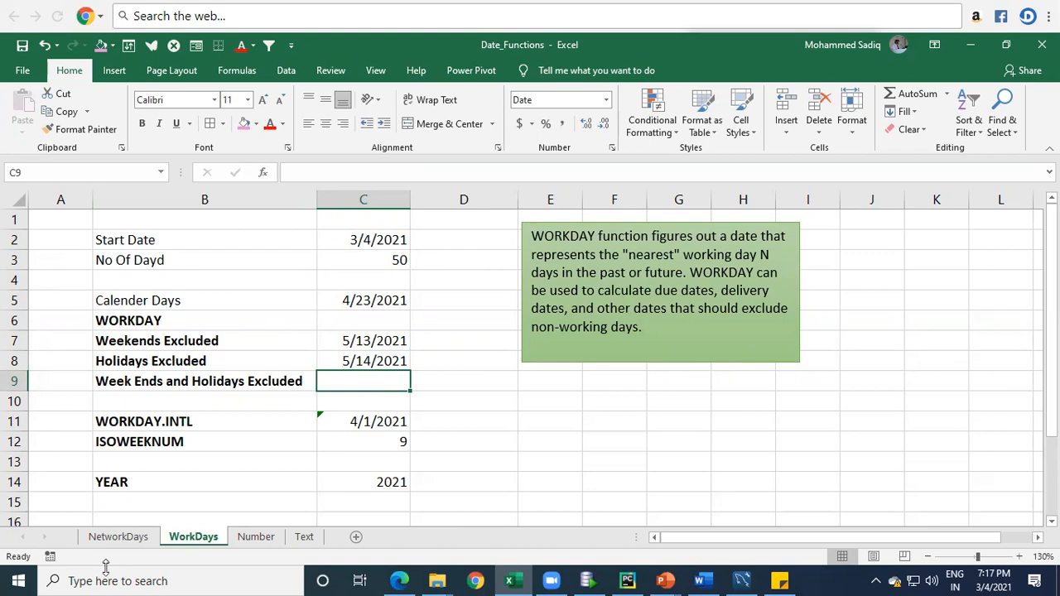
Step: On the NetworkDays sheet, review the last two holidays and change the holiday date in D7 to 4/2/2021
{"action": "left_click", "coordinate": [125, 539]}
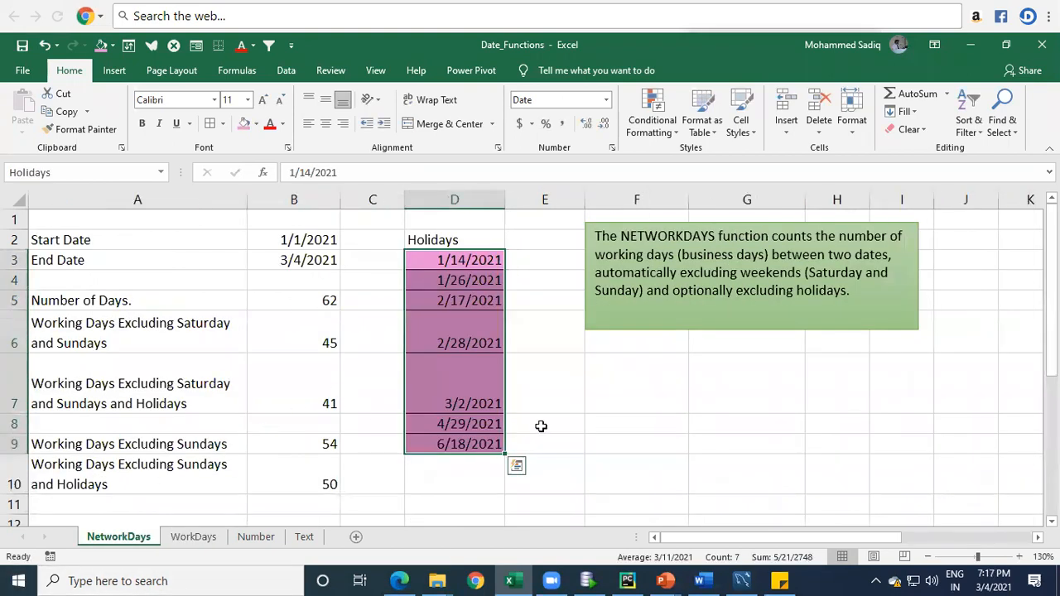
{"action": "left_click_drag", "start_coordinate": [463, 424], "coordinate": [463, 446]}
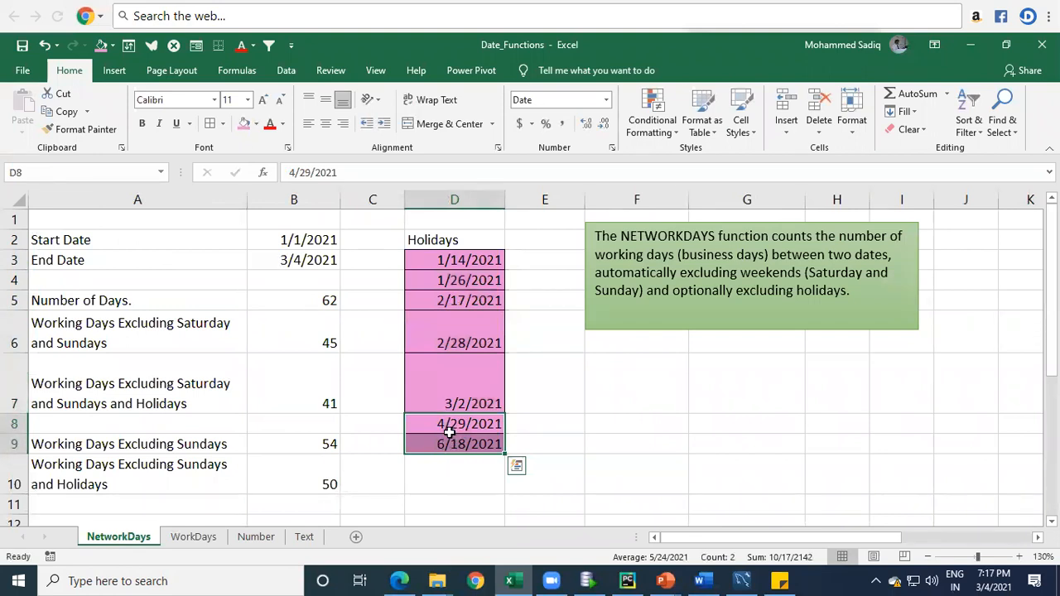
{"action": "double_click", "coordinate": [456, 404]}
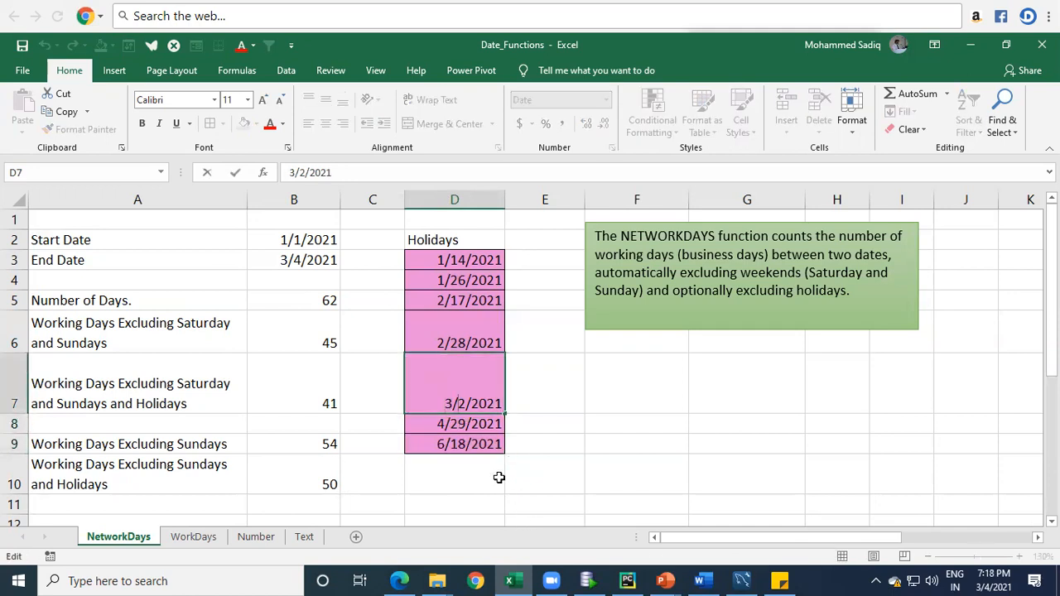
{"action": "key", "text": "BackSpace"}
{"action": "type", "text": "4"}
{"action": "key", "text": "Return"}
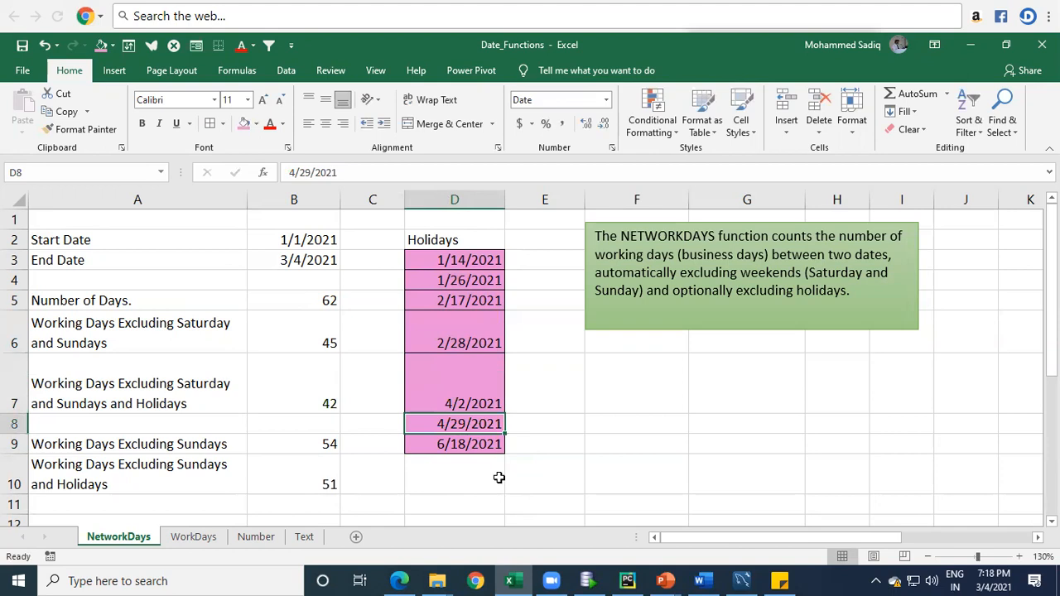
Step: Check the recalculated Holidays Excluded date and its formula in C8 on the WorkDays sheet
{"action": "left_click", "coordinate": [198, 536]}
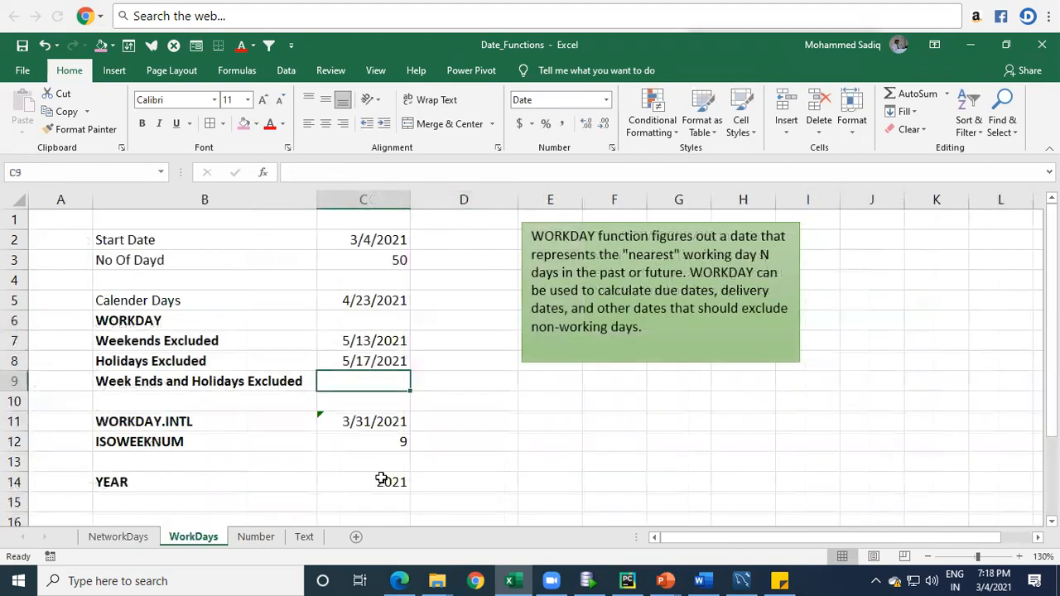
{"action": "left_click", "coordinate": [372, 358]}
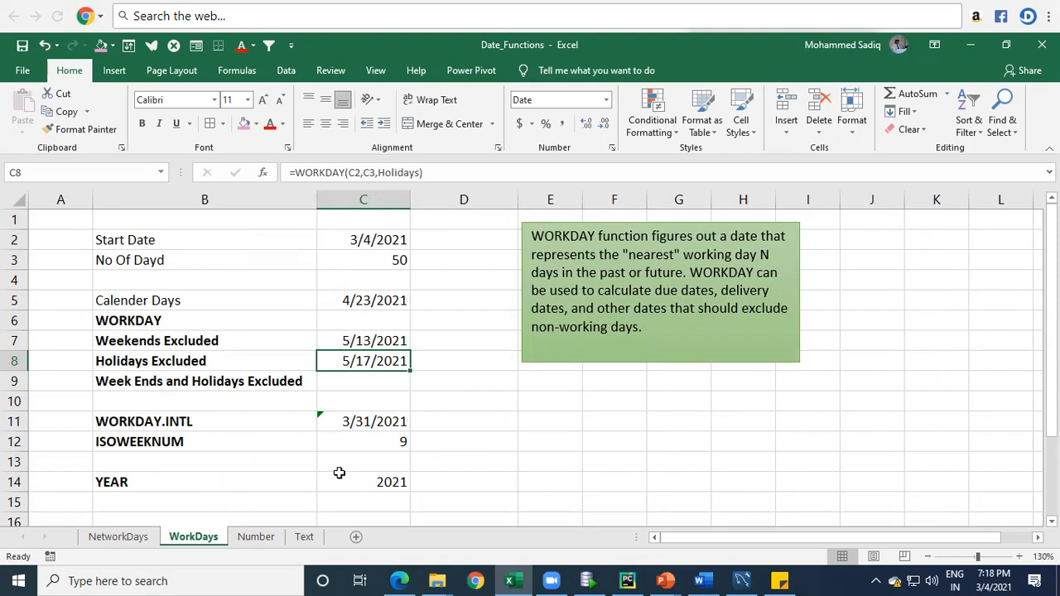
{"action": "double_click", "coordinate": [372, 361]}
{"action": "key", "text": "Escape"}
Step: Set the number of days in C3 to 10
{"action": "left_click", "coordinate": [394, 262]}
{"action": "type", "text": "1"}
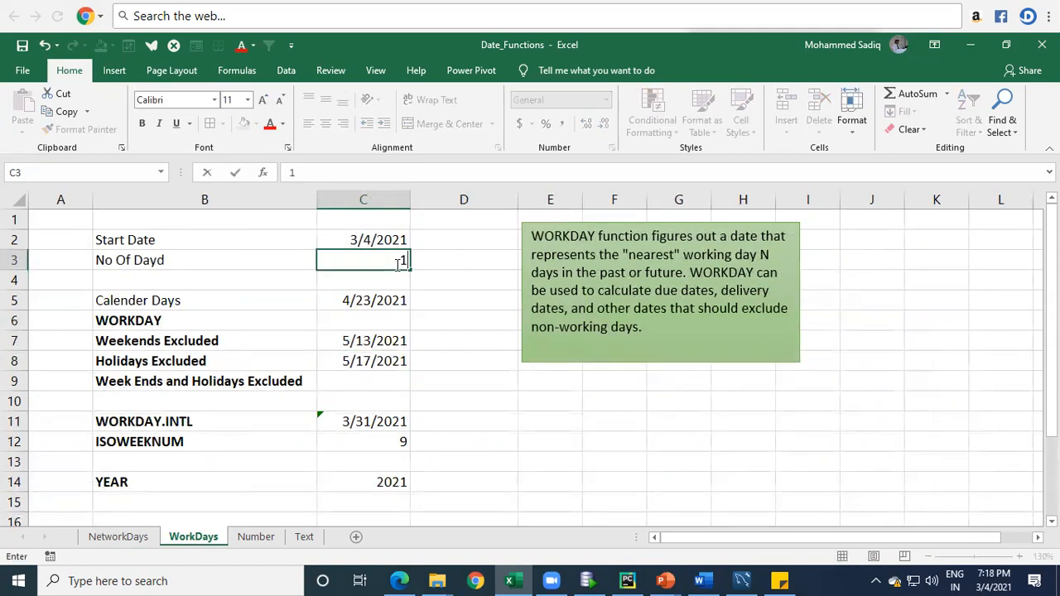
{"action": "key", "text": "Return"}
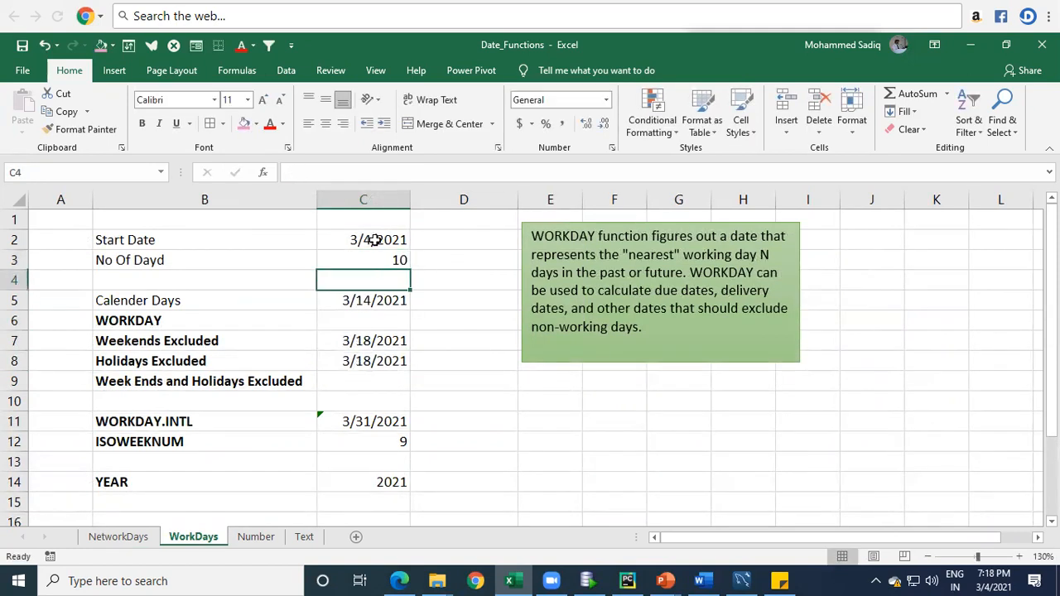
Step: Compare the start date in C2 with the calendar-day, Weekends Excluded and Holidays Excluded dates in C5, C7 and C8
{"action": "left_click", "coordinate": [373, 239]}
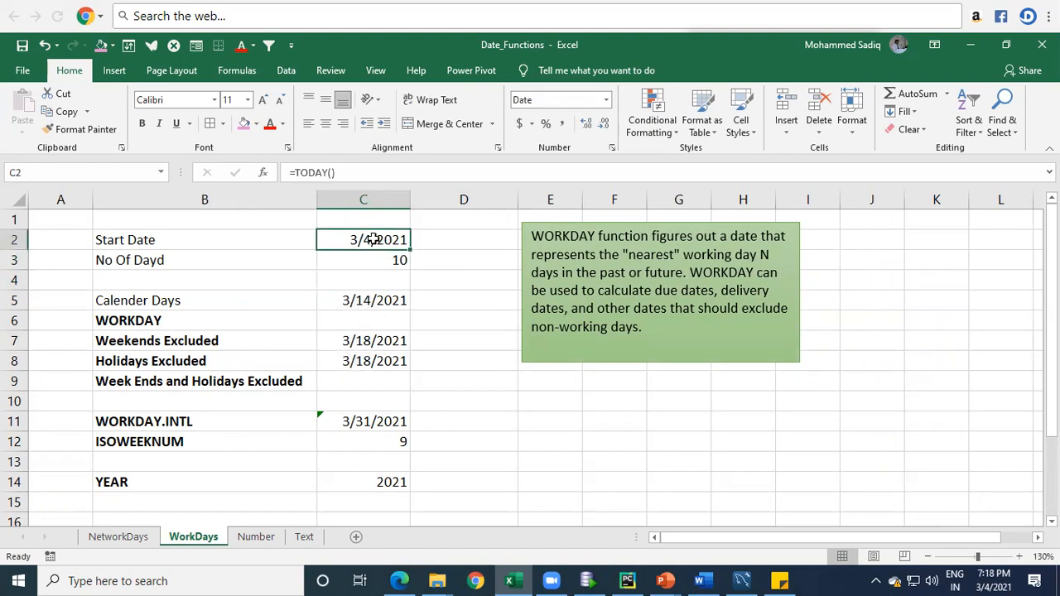
{"action": "left_click", "coordinate": [360, 303]}
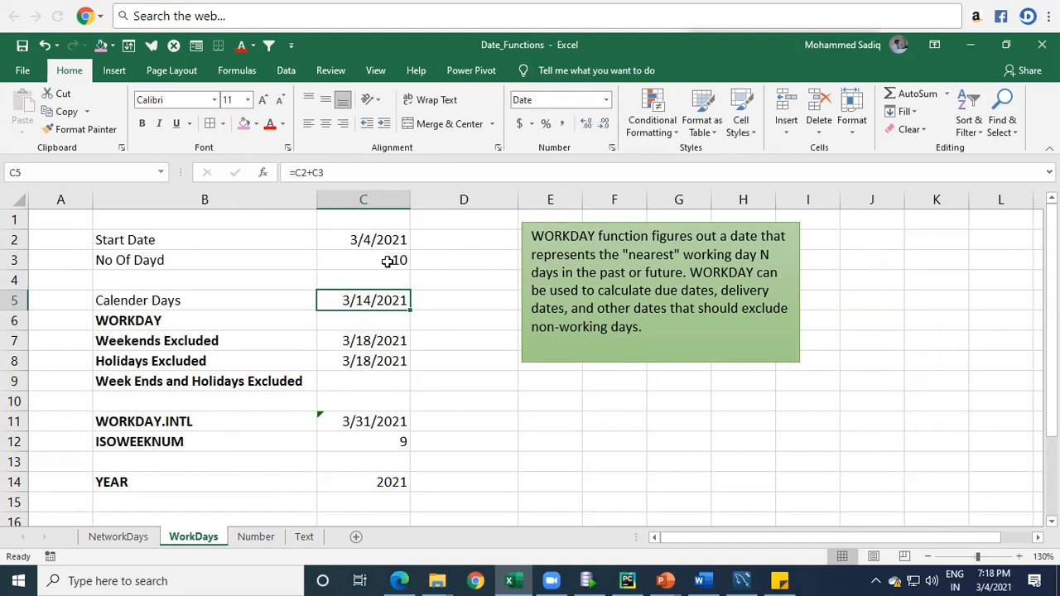
{"action": "left_click", "coordinate": [354, 343]}
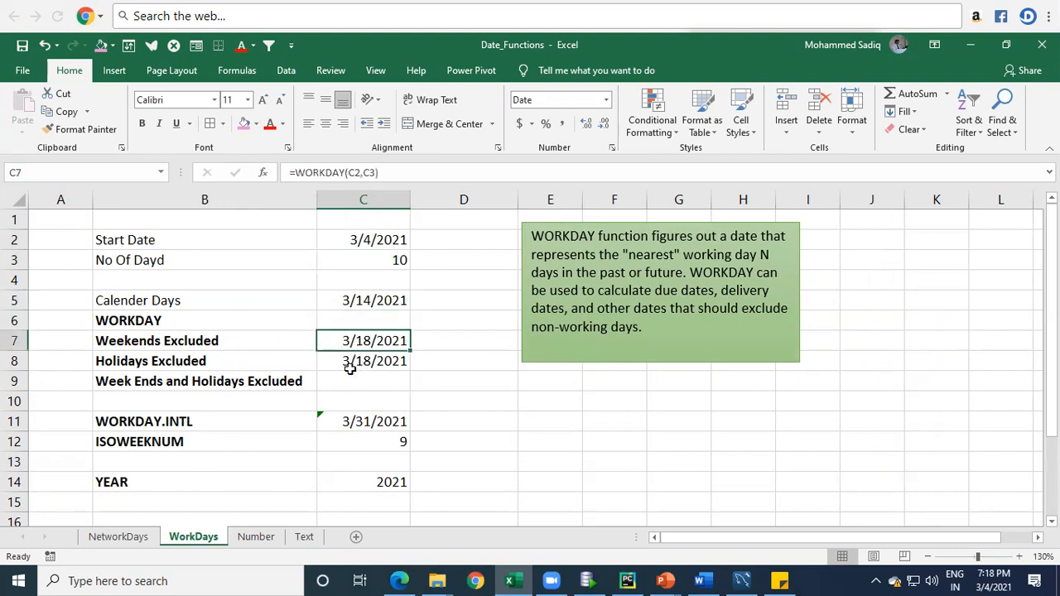
{"action": "left_click", "coordinate": [363, 365]}
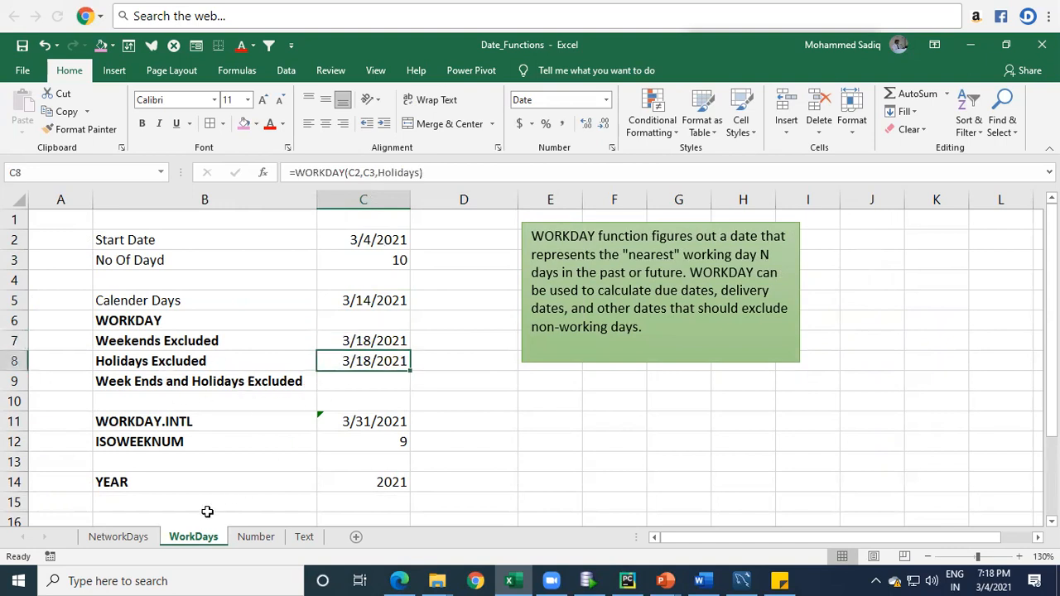
Step: On the NetworkDays sheet, change the holiday date in D7 to 3/8/2021
{"action": "left_click", "coordinate": [118, 536]}
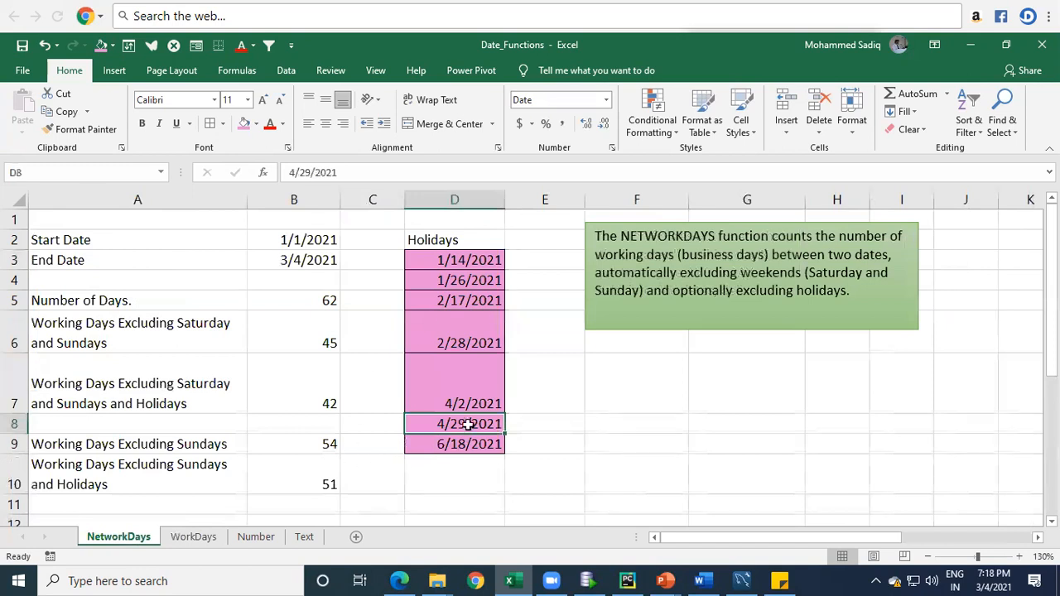
{"action": "double_click", "coordinate": [451, 404]}
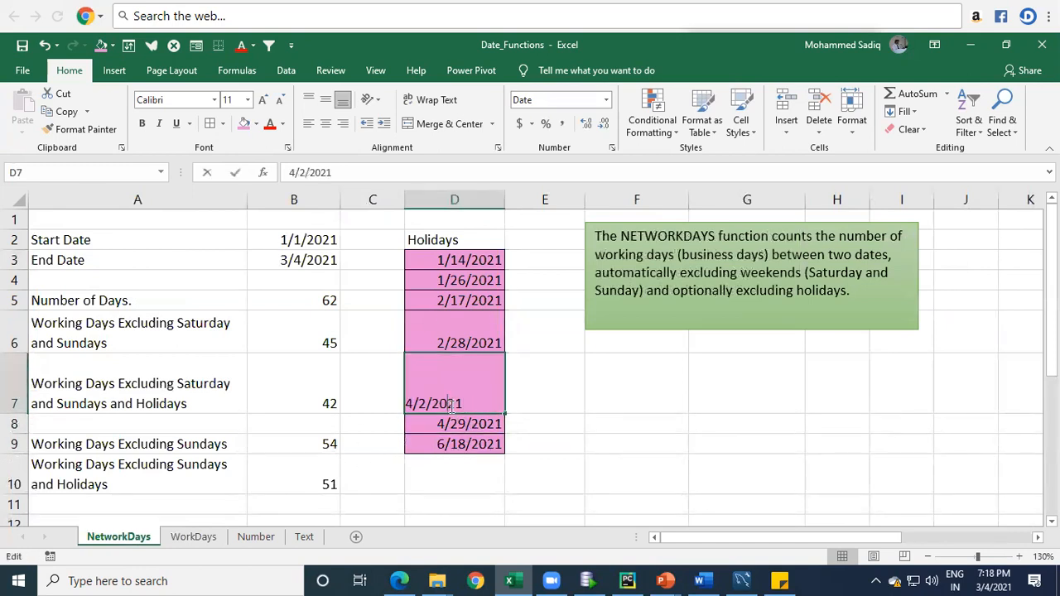
{"action": "left_click", "coordinate": [403, 406]}
{"action": "key", "text": "Delete"}
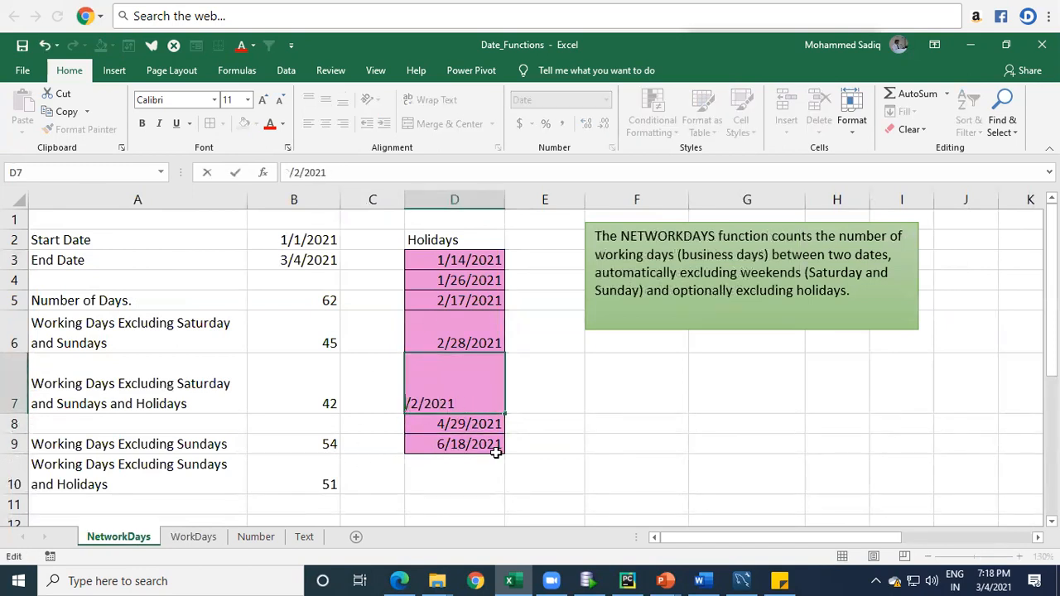
{"action": "type", "text": "3"}
{"action": "key", "text": "Delete"}
{"action": "type", "text": "8"}
{"action": "key", "text": "Return"}
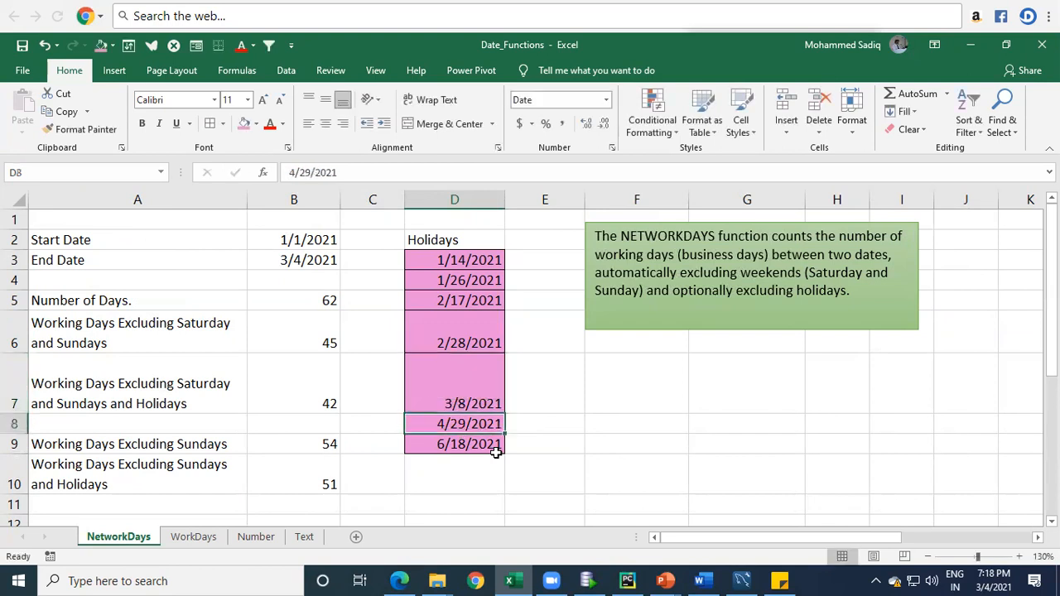
Step: Change the holiday date in D8 to 3/9/2021
{"action": "key", "text": "F2"}
{"action": "key", "text": "Delete"}
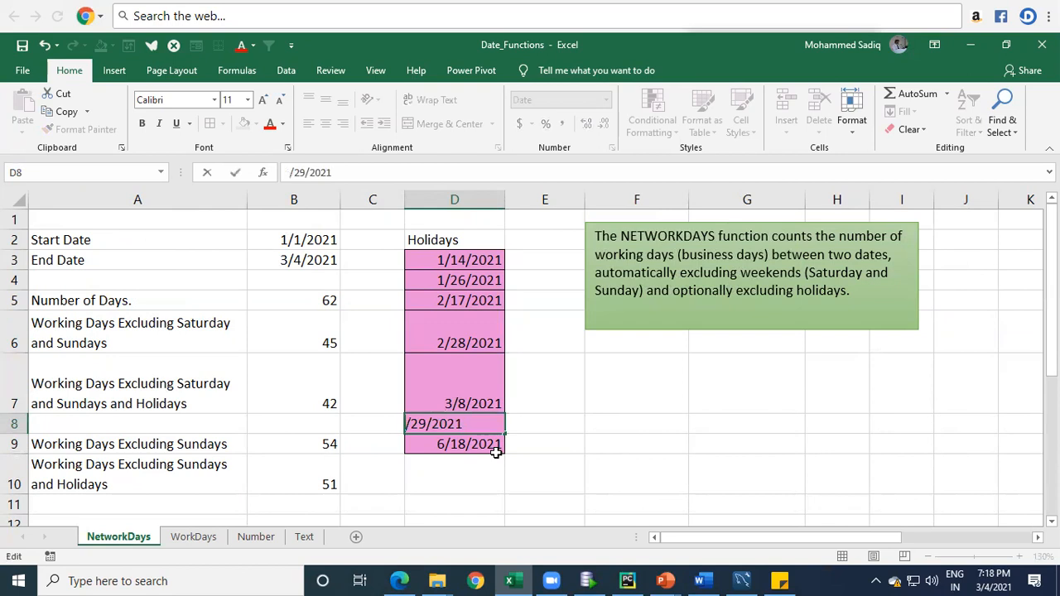
{"action": "type", "text": "3"}
{"action": "key", "text": "Delete"}
{"action": "key", "text": "Return"}
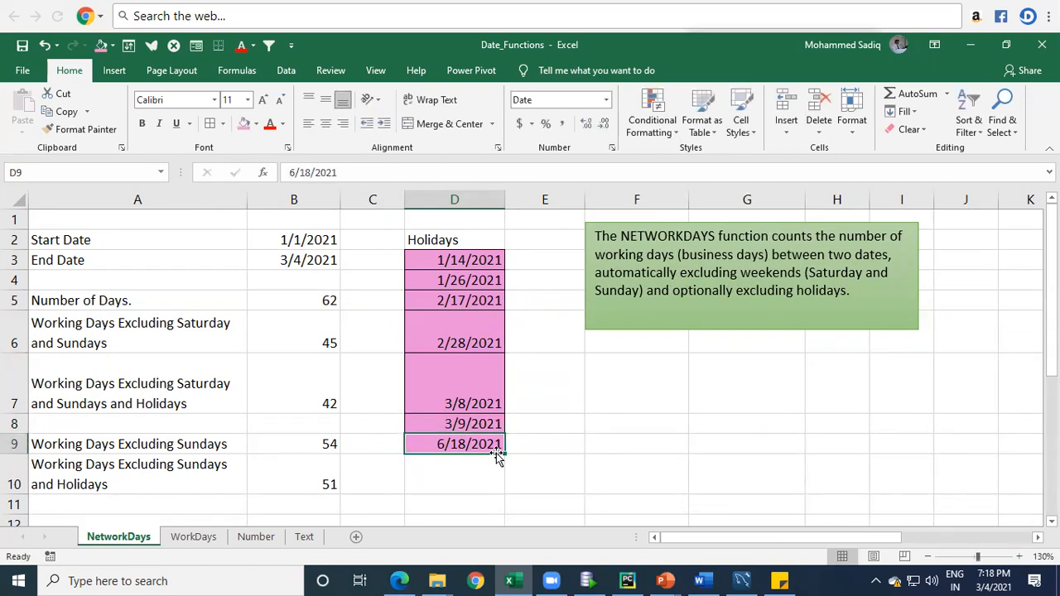
Step: Change the holiday date in D9 to 3/18/2021
{"action": "key", "text": "F2"}
{"action": "type", "text": "3"}
{"action": "key", "text": "Delete"}
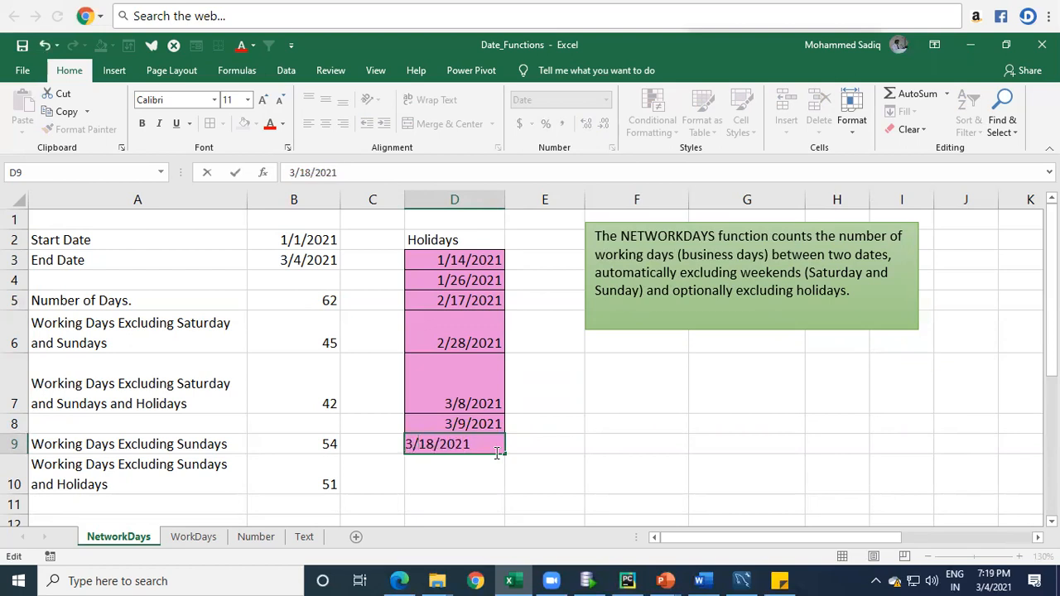
{"action": "key", "text": "Return"}
{"action": "left_click", "coordinate": [496, 452]}
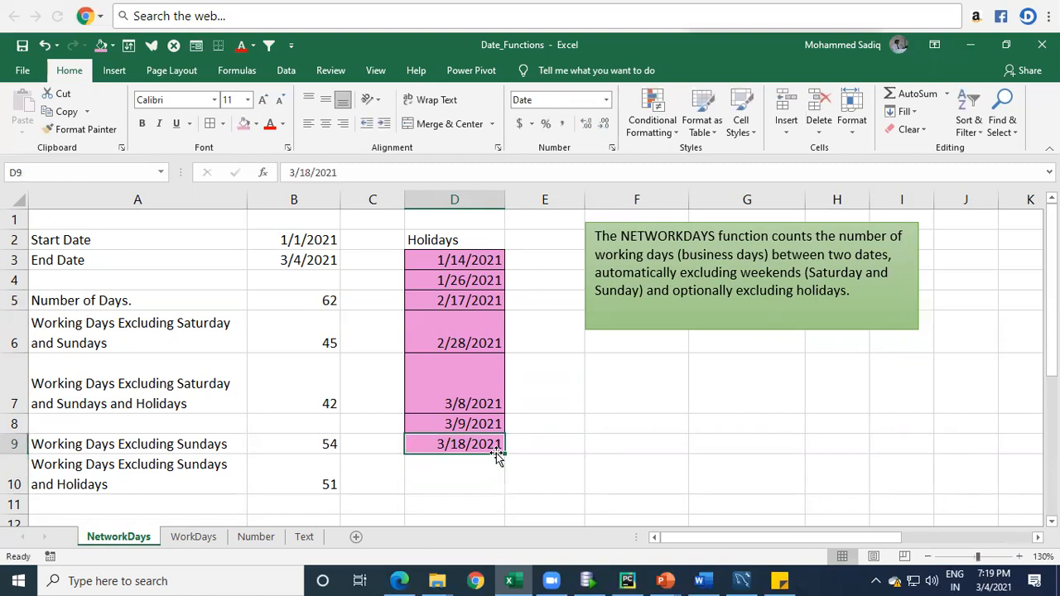
Step: On the WorkDays sheet, check the Weekends Excluded and Holidays Excluded dates in C7 and C8 against the system calendar for March 2021
{"action": "left_click", "coordinate": [204, 540]}
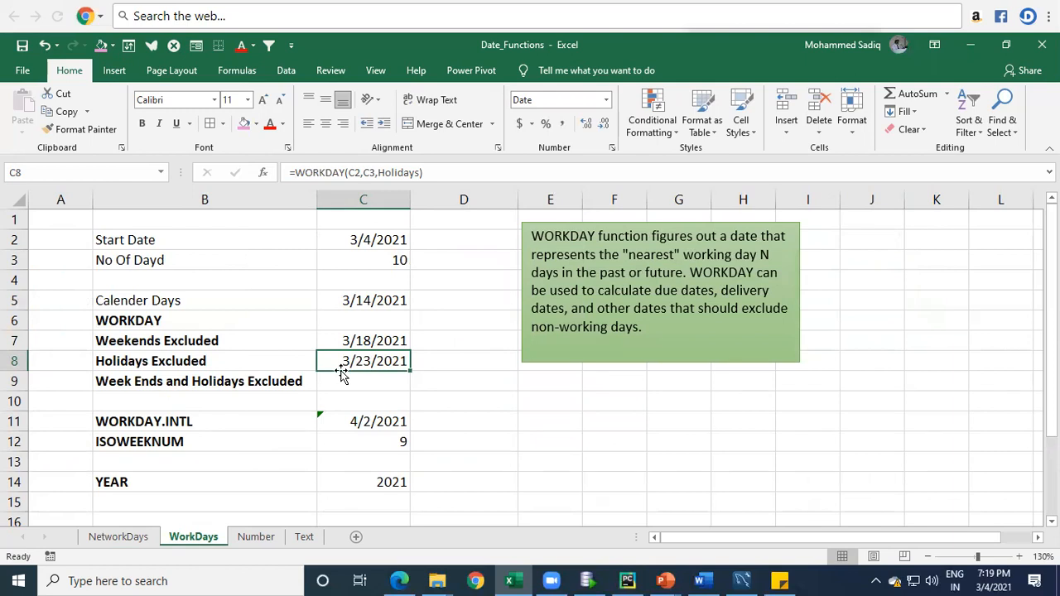
{"action": "left_click", "coordinate": [998, 580]}
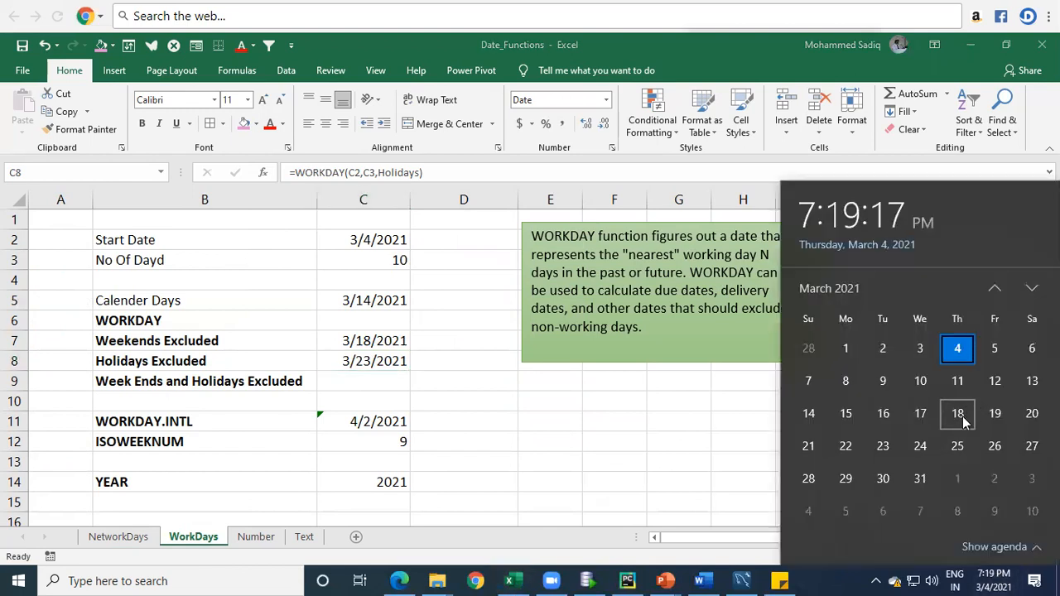
{"action": "left_click", "coordinate": [963, 422]}
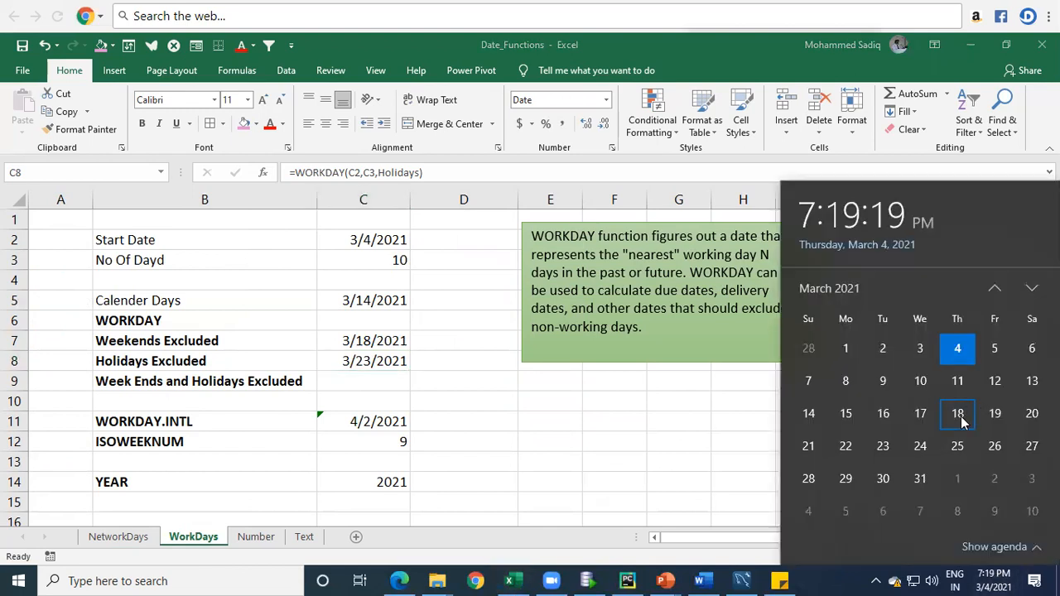
{"action": "left_click", "coordinate": [993, 418]}
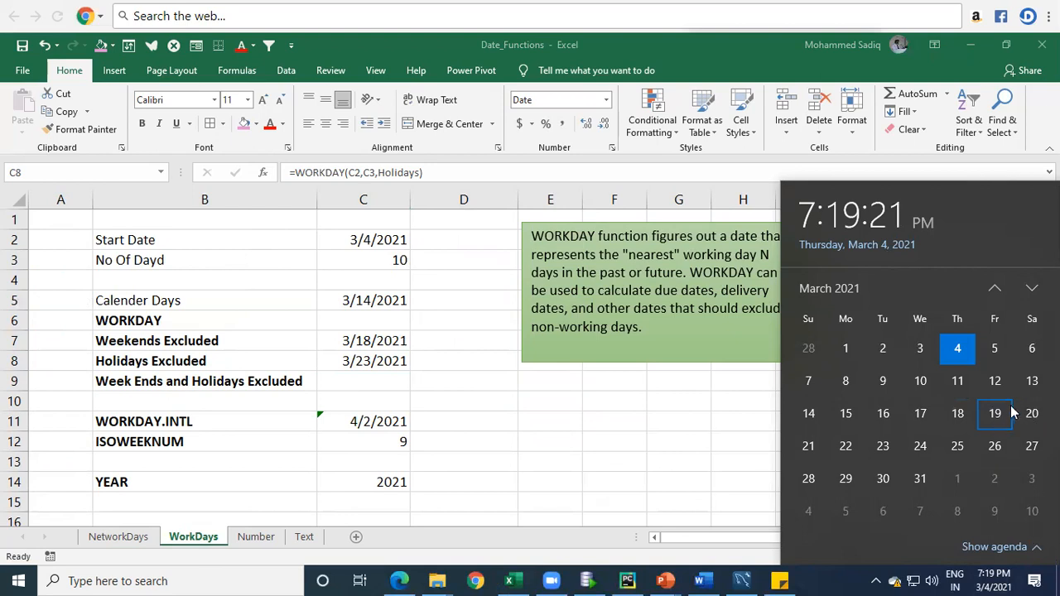
{"action": "left_click", "coordinate": [808, 446]}
{"action": "left_click", "coordinate": [847, 451]}
{"action": "left_click", "coordinate": [883, 451]}
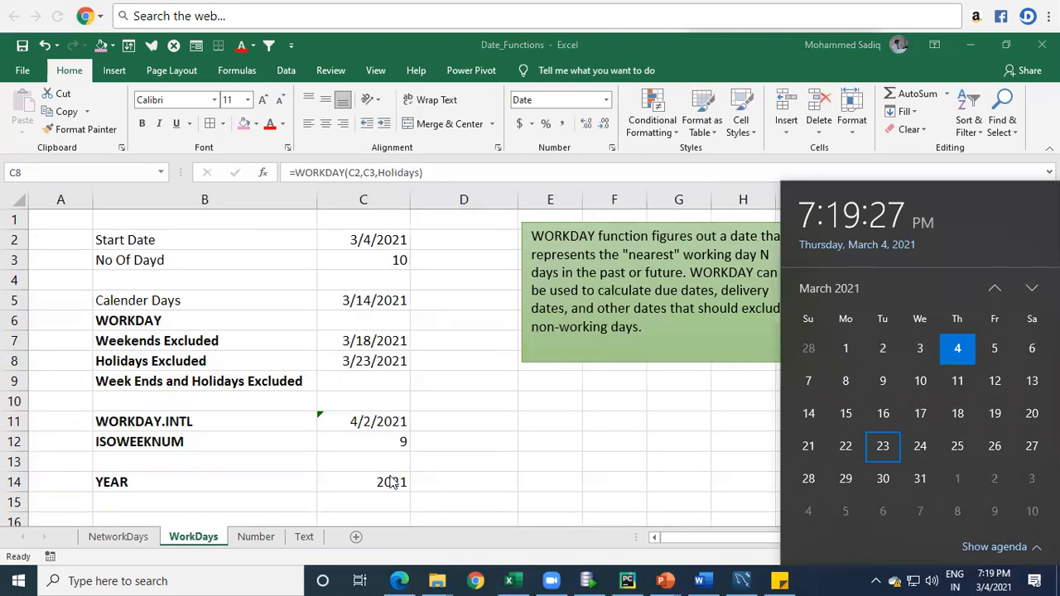
{"action": "left_click", "coordinate": [364, 479]}
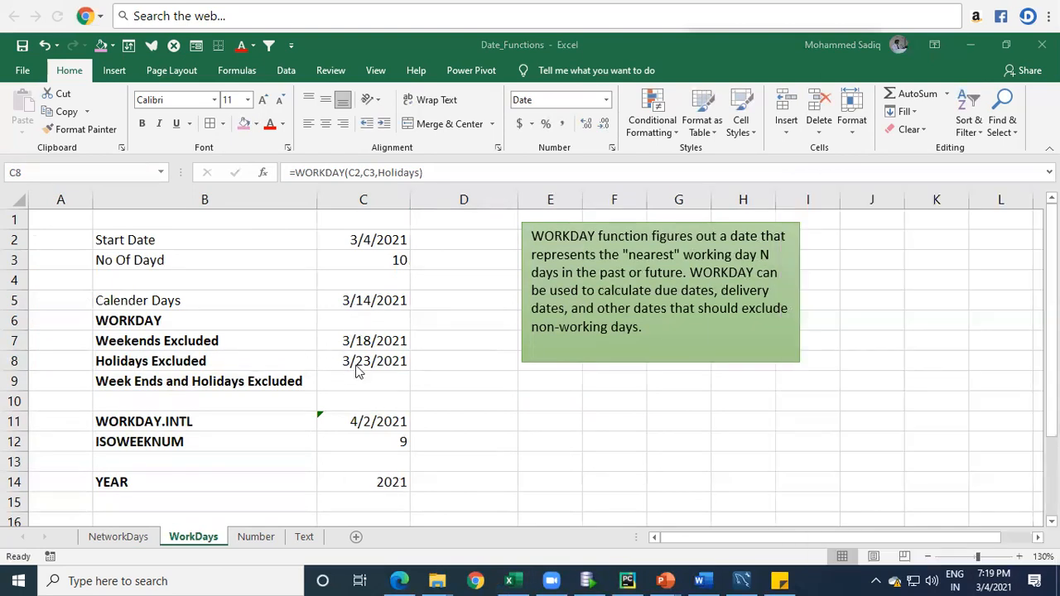
{"action": "left_click", "coordinate": [362, 364]}
{"action": "left_click", "coordinate": [176, 362]}
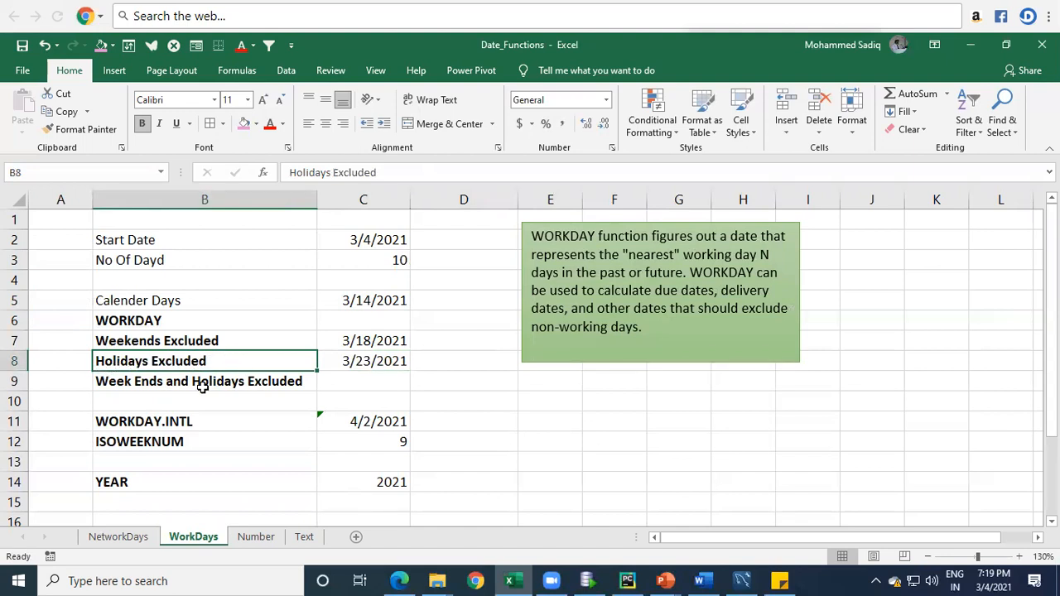
{"action": "left_click", "coordinate": [378, 361]}
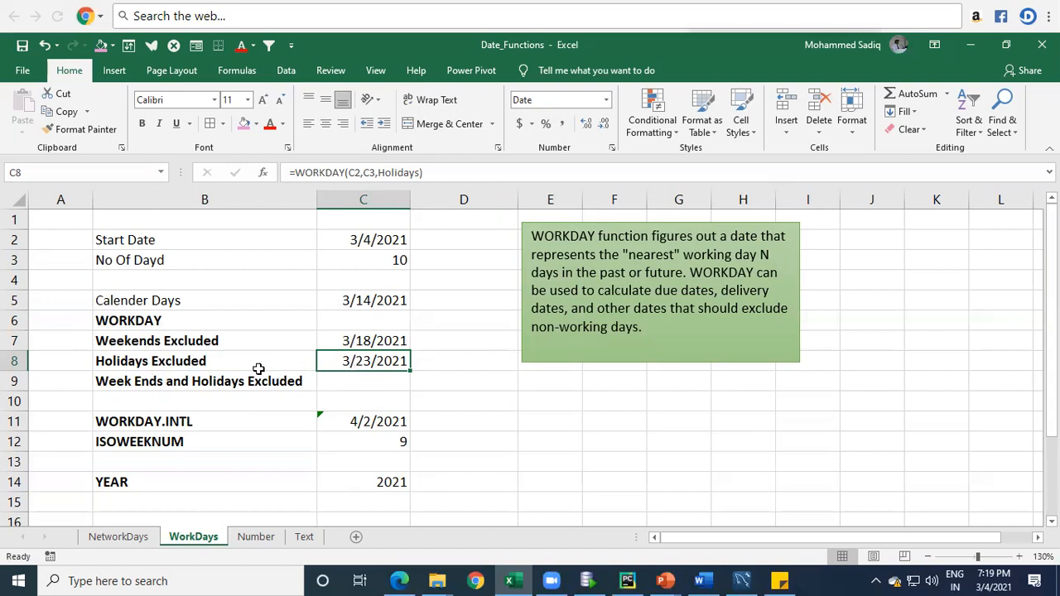
Step: Append "and" to the Holidays Excluded label in B8
{"action": "double_click", "coordinate": [173, 370]}
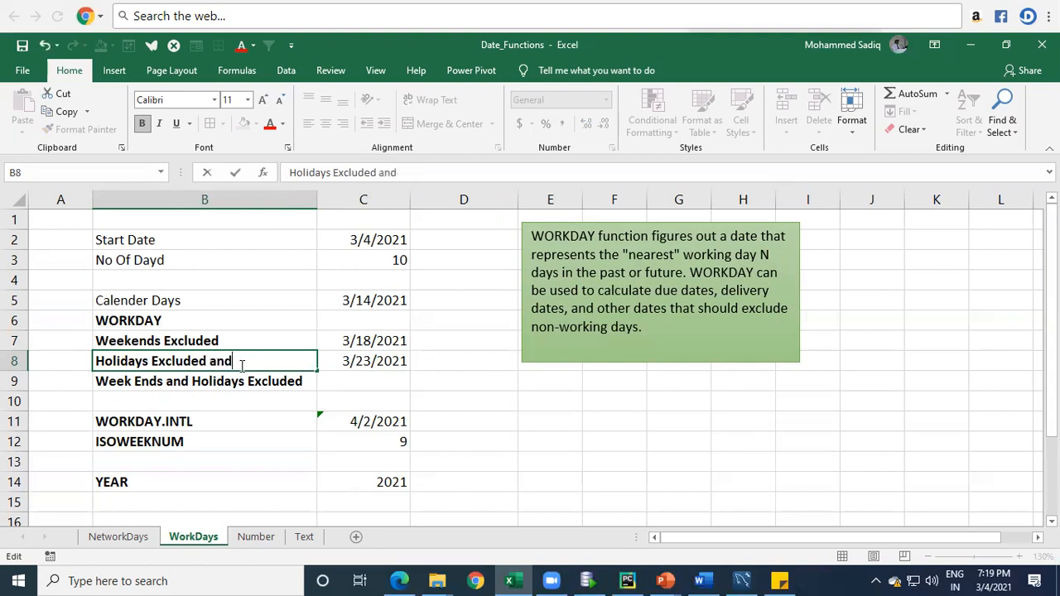
{"action": "type", "text": "and"}
{"action": "key", "text": "Return"}
Step: Move the text "Week Ends and Holidays Excluded" out of B9 to the end of the label in B8
{"action": "key", "text": "F2"}
{"action": "key", "text": "shift+Home"}
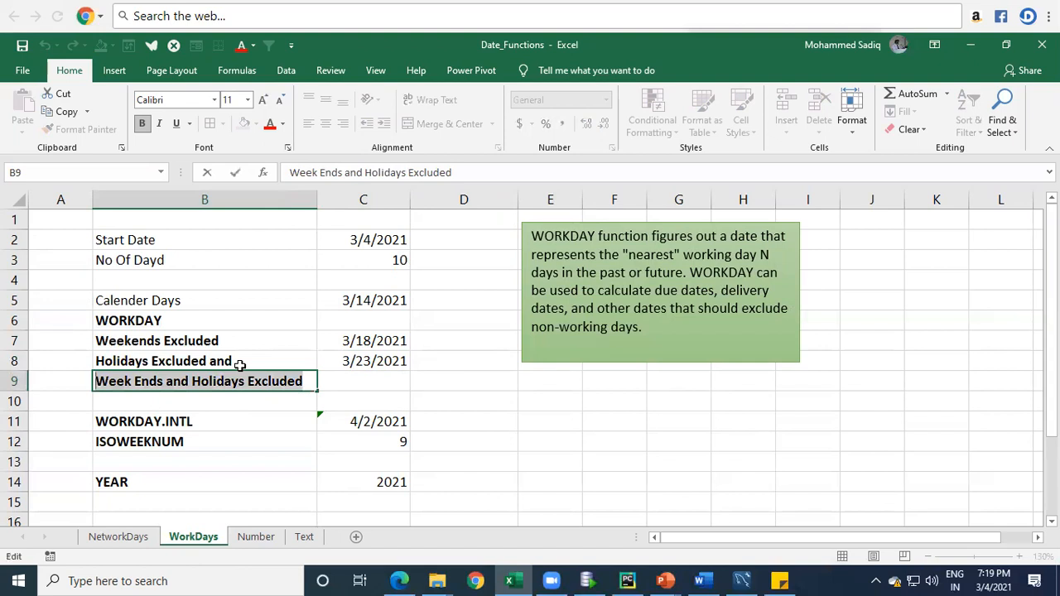
{"action": "key", "text": "ctrl+x"}
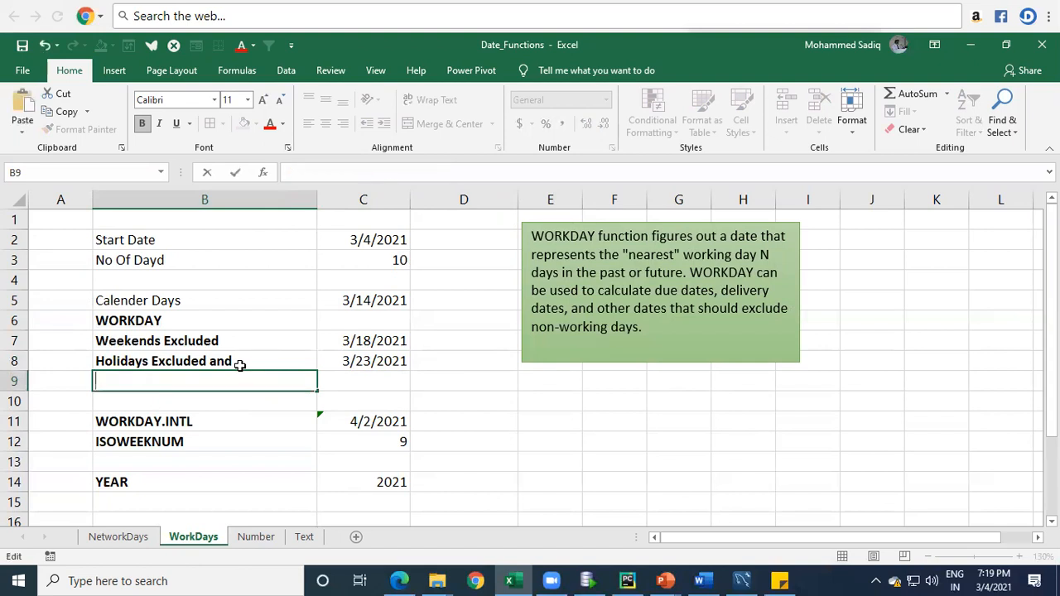
{"action": "key", "text": "Return"}
{"action": "key", "text": "Up"}
{"action": "key", "text": "Up"}
{"action": "key", "text": "F2"}
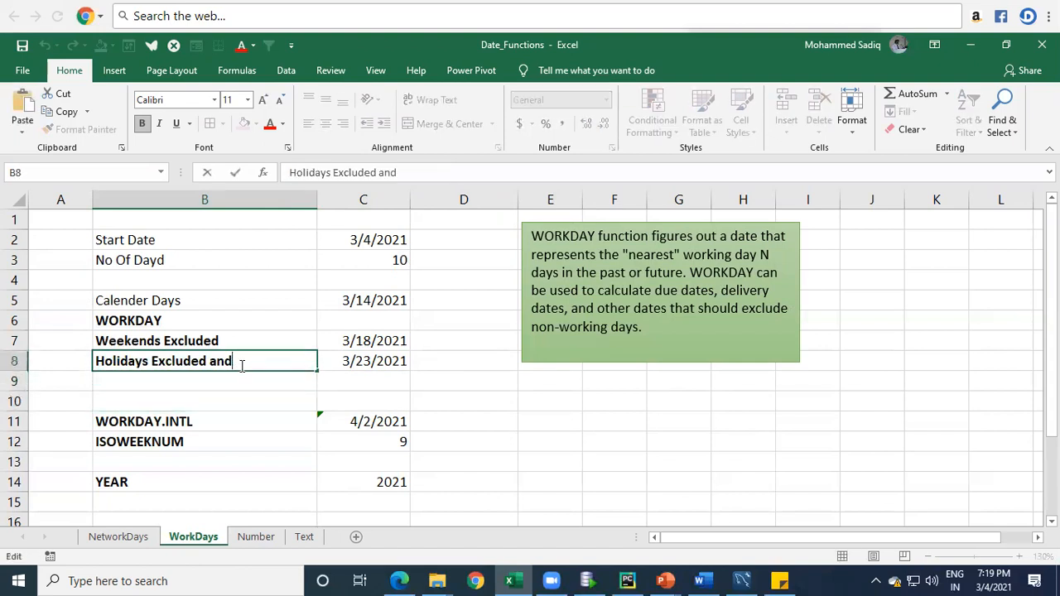
{"action": "key", "text": "ctrl+v"}
{"action": "key", "text": "Return"}
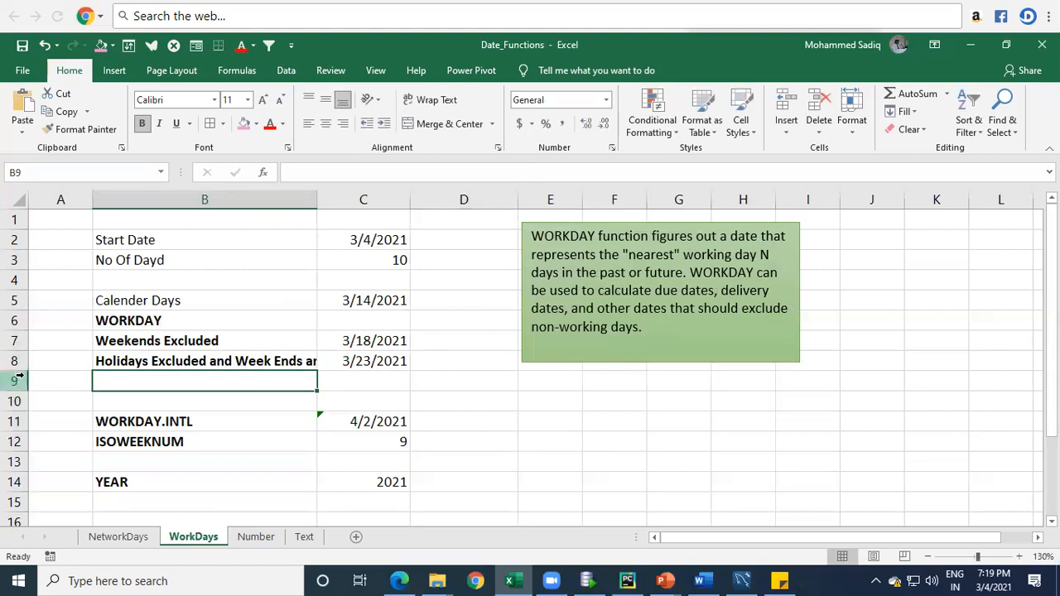
Step: Increase the height of row 8 to about two text lines and wrap the label in B8
{"action": "left_click_drag", "start_coordinate": [18, 371], "coordinate": [18, 395]}
{"action": "left_click", "coordinate": [191, 377]}
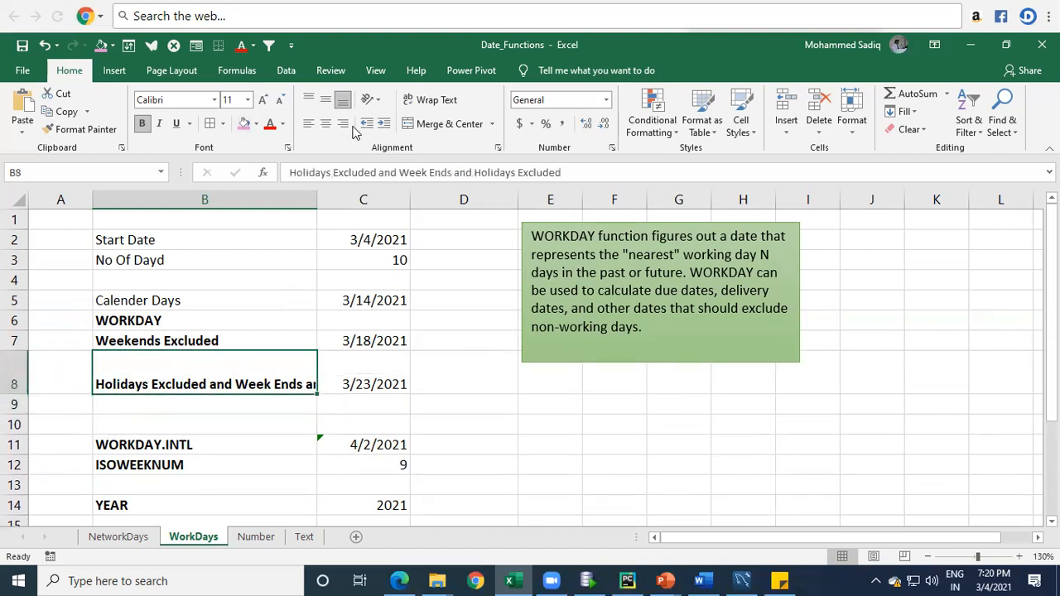
{"action": "left_click", "coordinate": [432, 100]}
{"action": "left_click", "coordinate": [354, 377]}
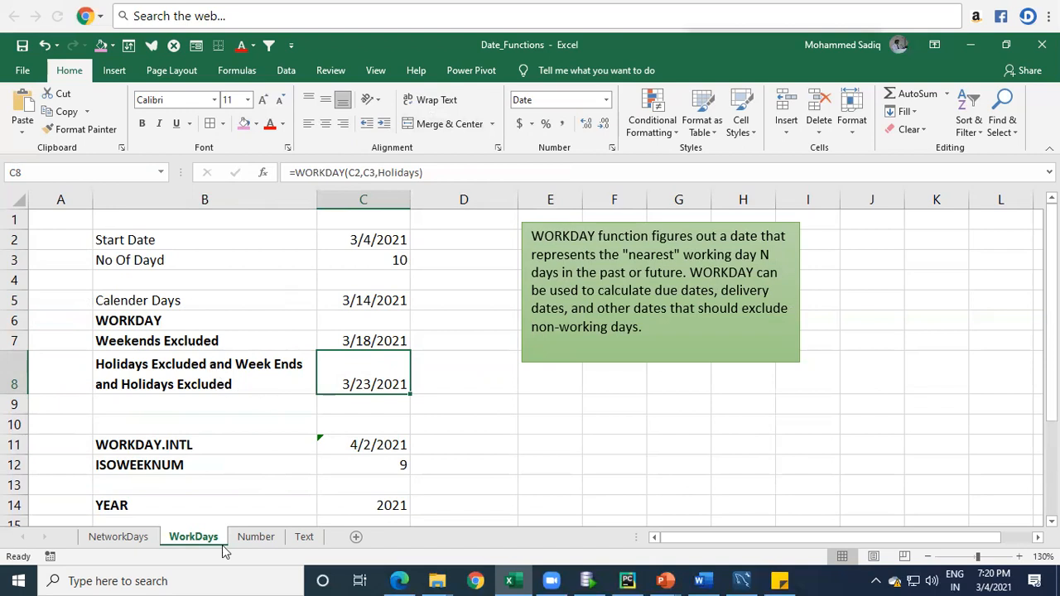
Step: Enter the label "Exclude Only Sundays" in B9
{"action": "left_click", "coordinate": [129, 400]}
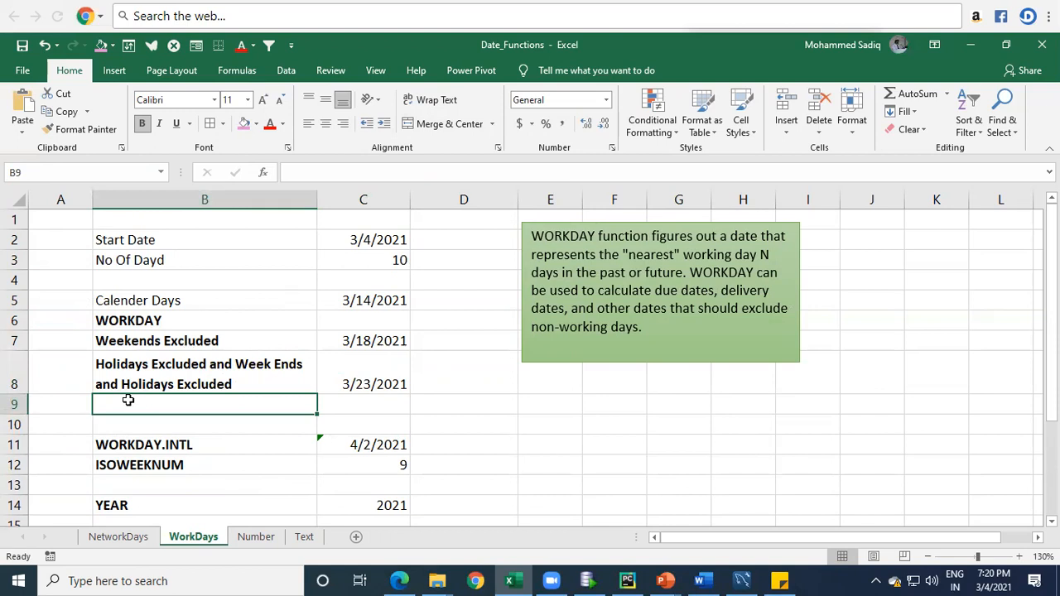
{"action": "type", "text": "E"}
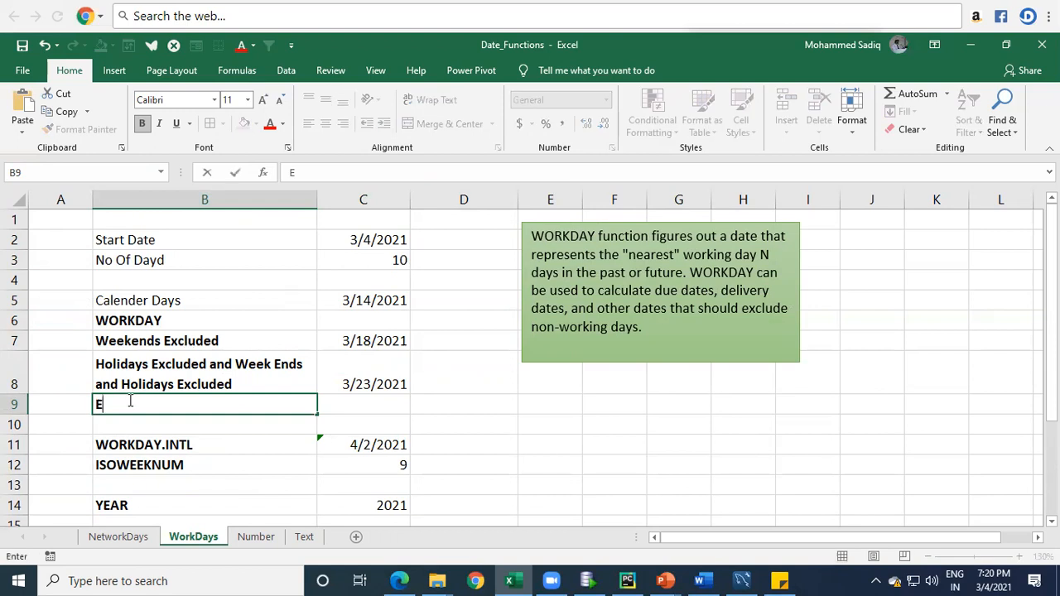
{"action": "type", "text": "xclude Only Sunday"}
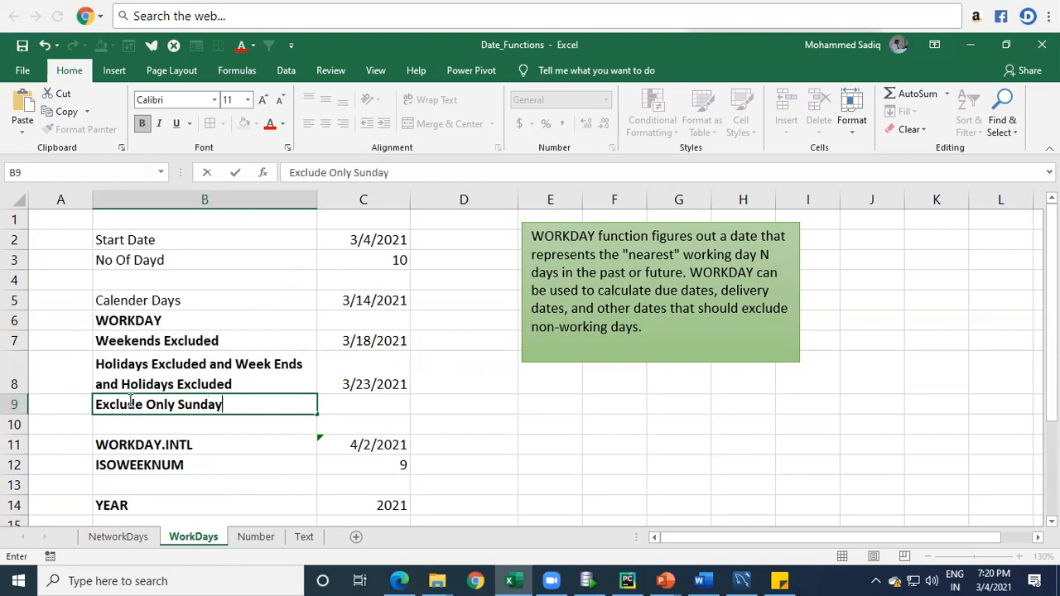
{"action": "key", "text": "Return"}
{"action": "key", "text": "Up"}
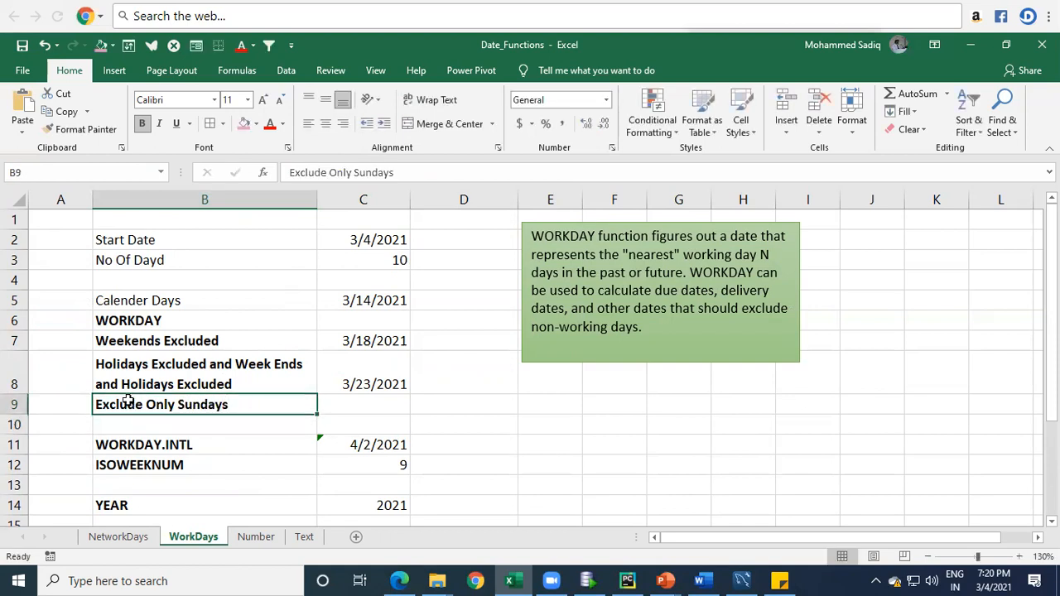
Step: Start a WORKDAY.INTL formula in C9 with C2 as the start date and C3 as the number of days
{"action": "key", "text": "Right"}
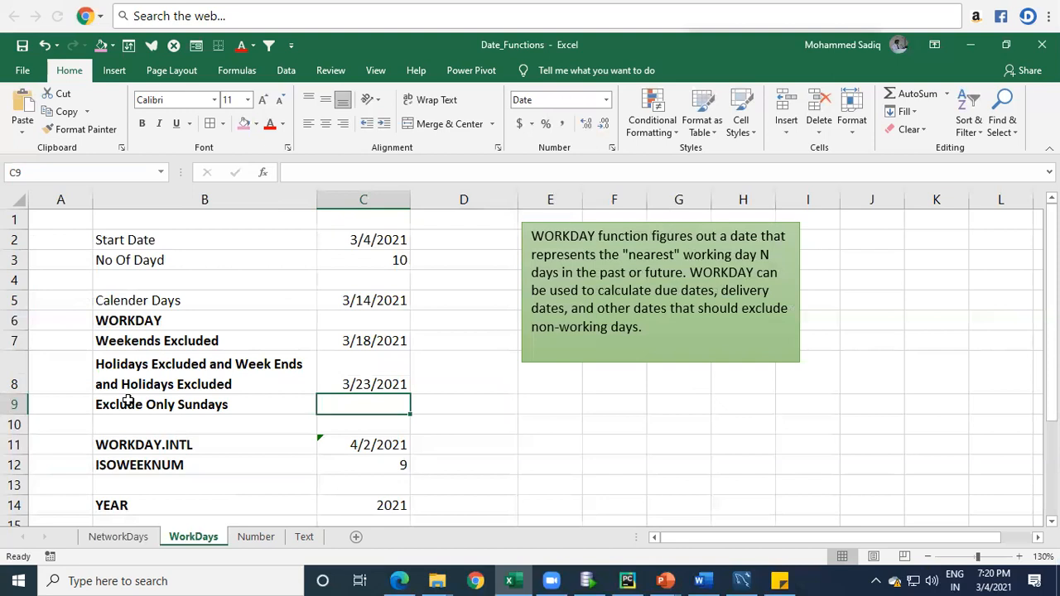
{"action": "type", "text": "=work"}
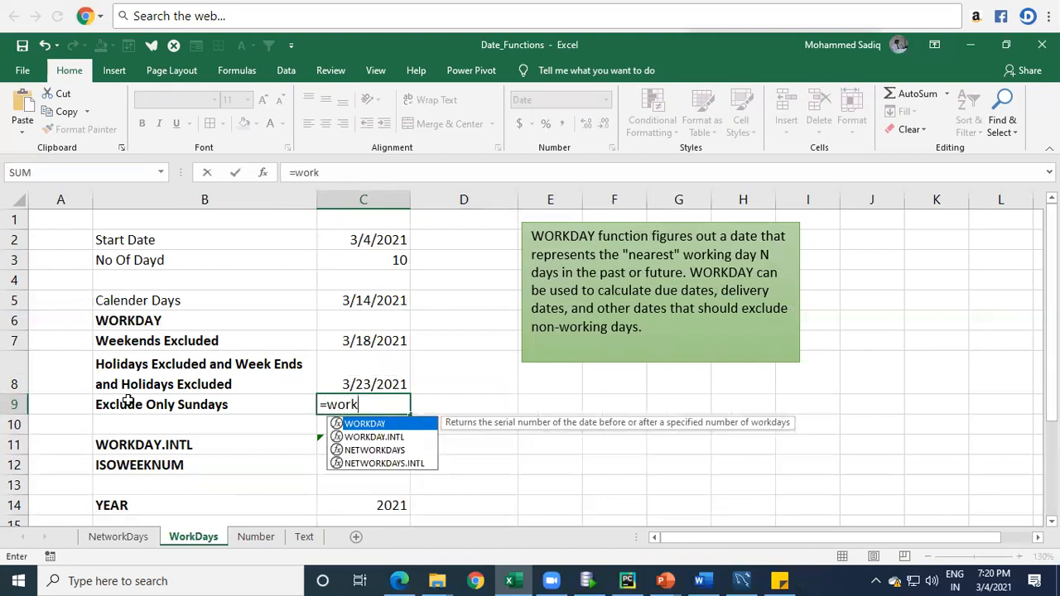
{"action": "key", "text": "Down"}
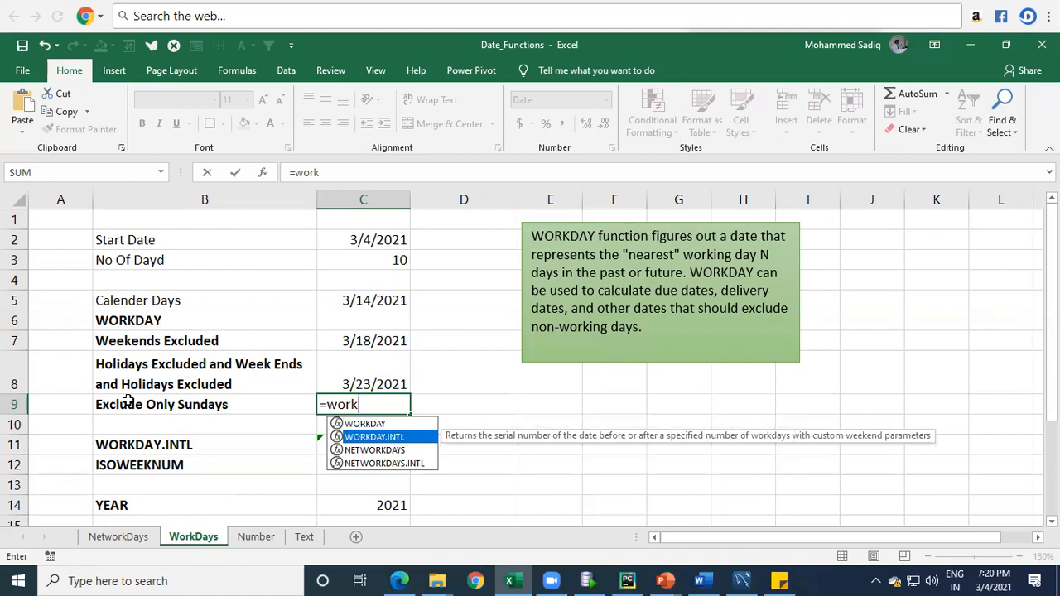
{"action": "key", "text": "Tab"}
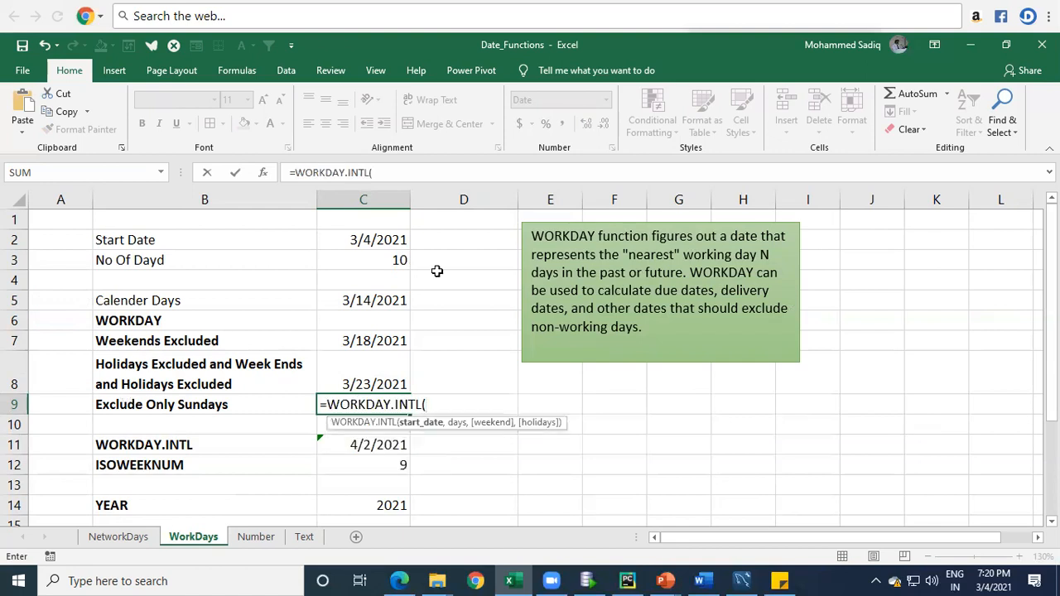
{"action": "left_click", "coordinate": [369, 239]}
{"action": "type", "text": ","}
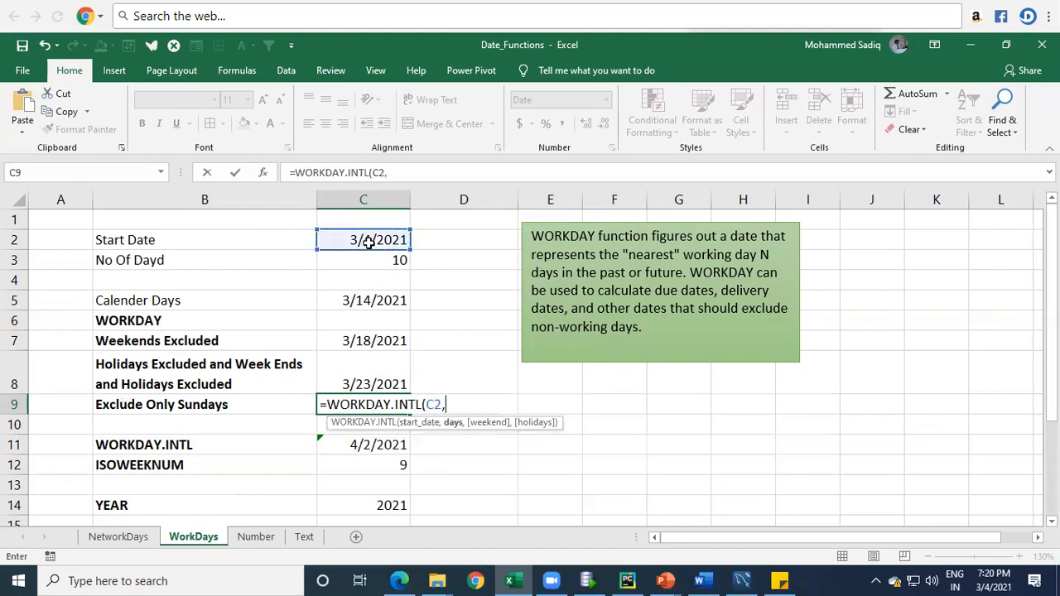
{"action": "left_click", "coordinate": [390, 260]}
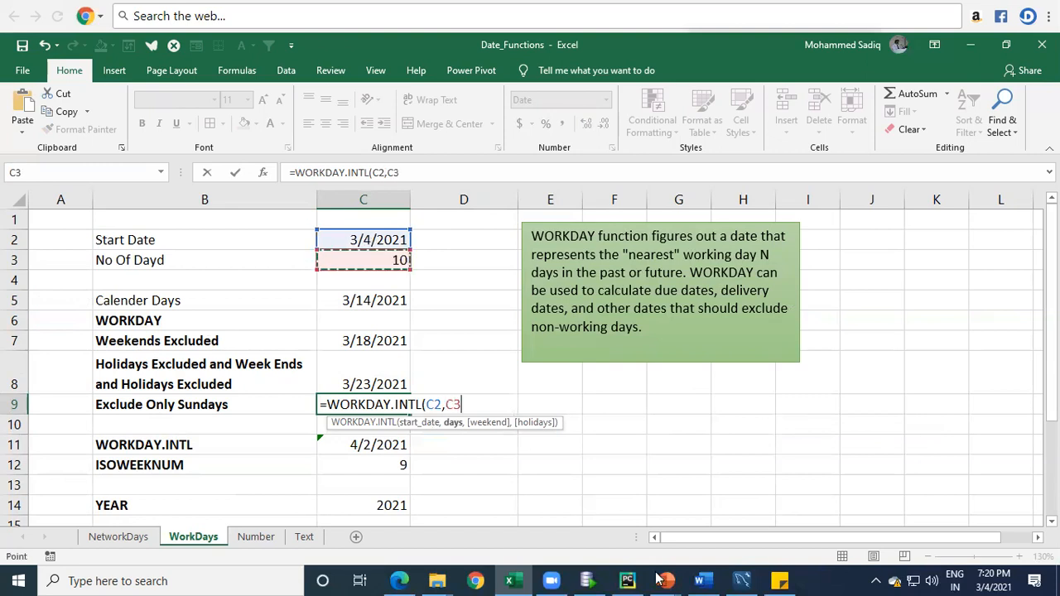
Step: Set the formula's weekend argument to 11 (Sunday only) and complete it as =WORKDAY.INTL(C2,C3,11)
{"action": "type", "text": ","}
{"action": "key", "text": "Down"}
{"action": "key", "text": "Down"}
{"action": "key", "text": "Down"}
{"action": "key", "text": "Down"}
{"action": "key", "text": "Down"}
{"action": "key", "text": "Down"}
{"action": "key", "text": "Down"}
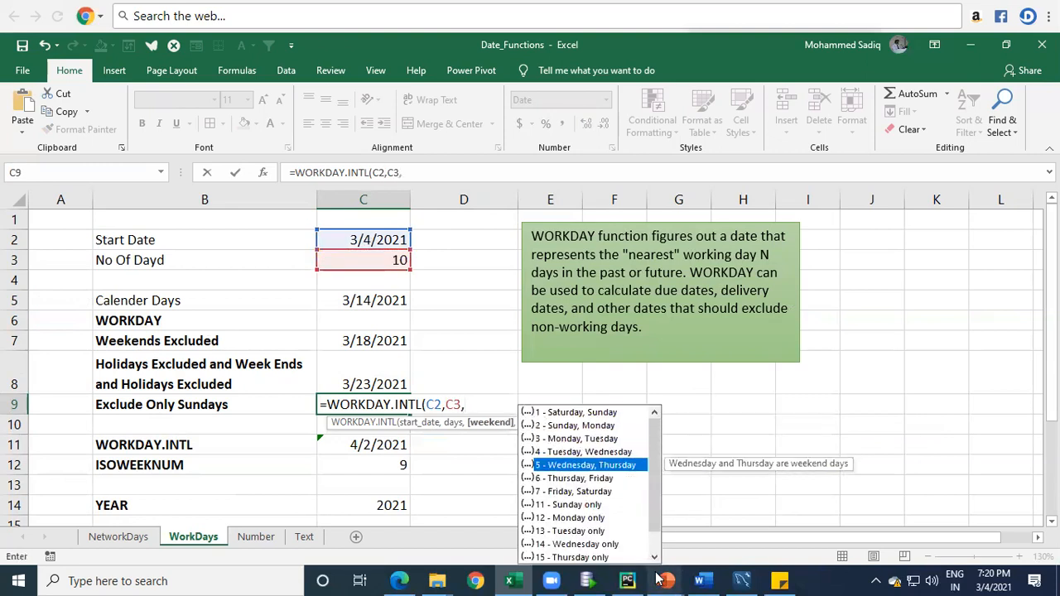
{"action": "key", "text": "Tab"}
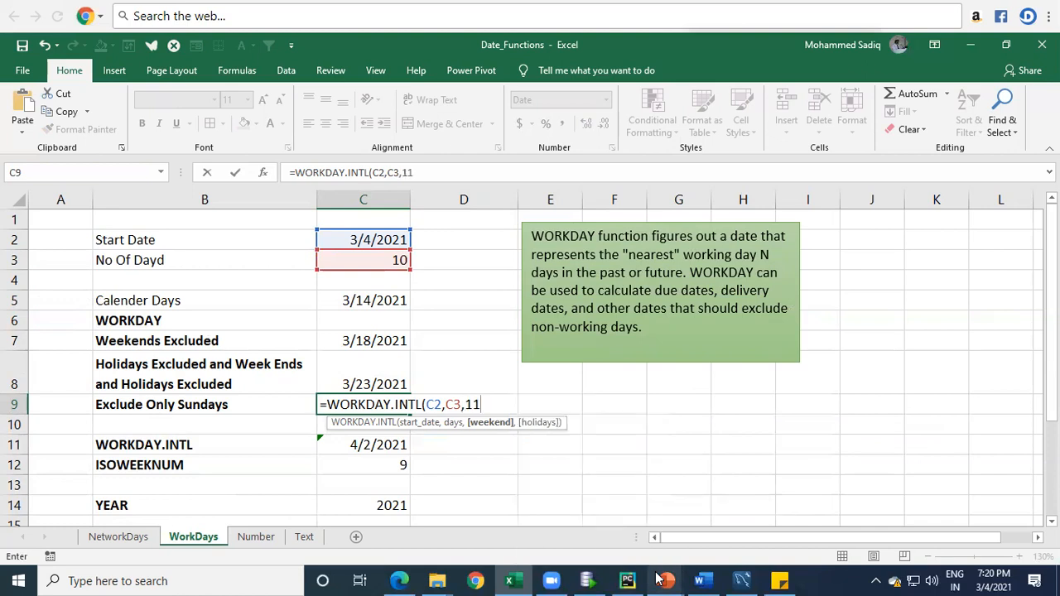
{"action": "type", "text": ","}
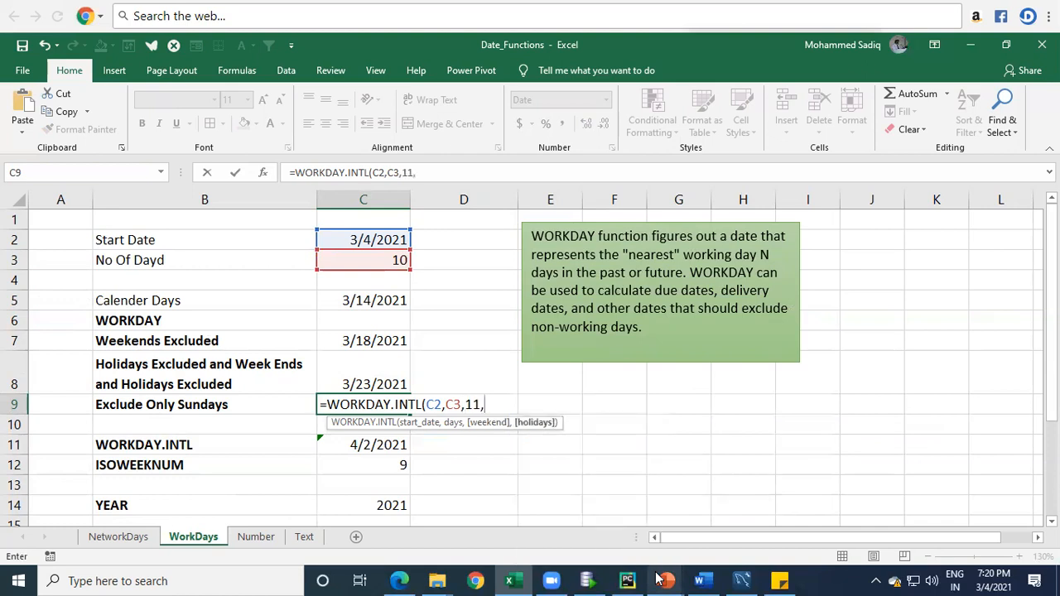
{"action": "key", "text": "BackSpace"}
{"action": "type", "text": ")"}
{"action": "key", "text": "Return"}
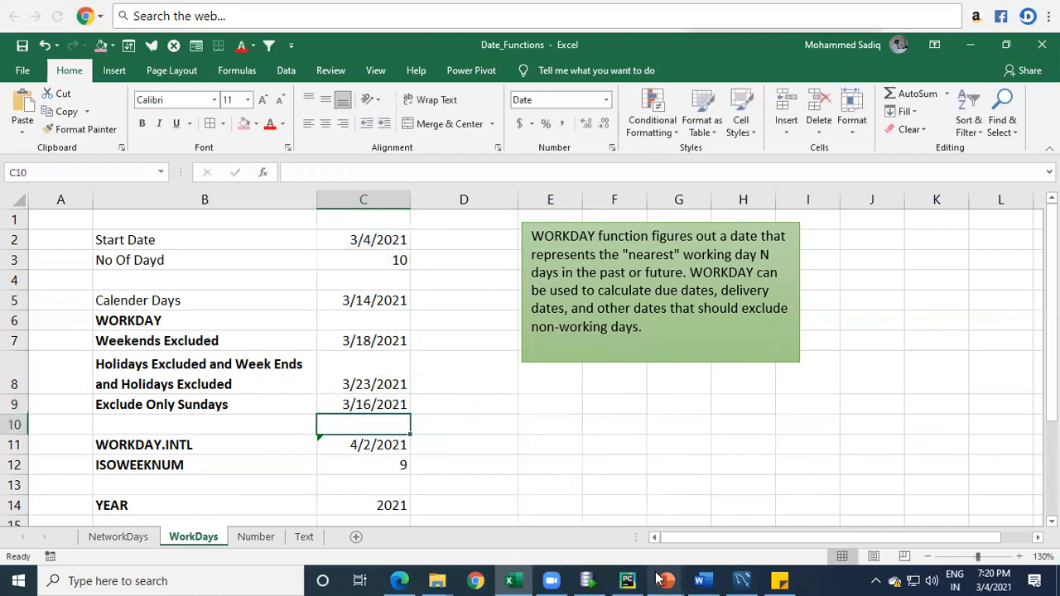
Step: Compare the Exclude Only Sundays date and formula in C9 with the Weekends Excluded result in C7
{"action": "key", "text": "Up"}
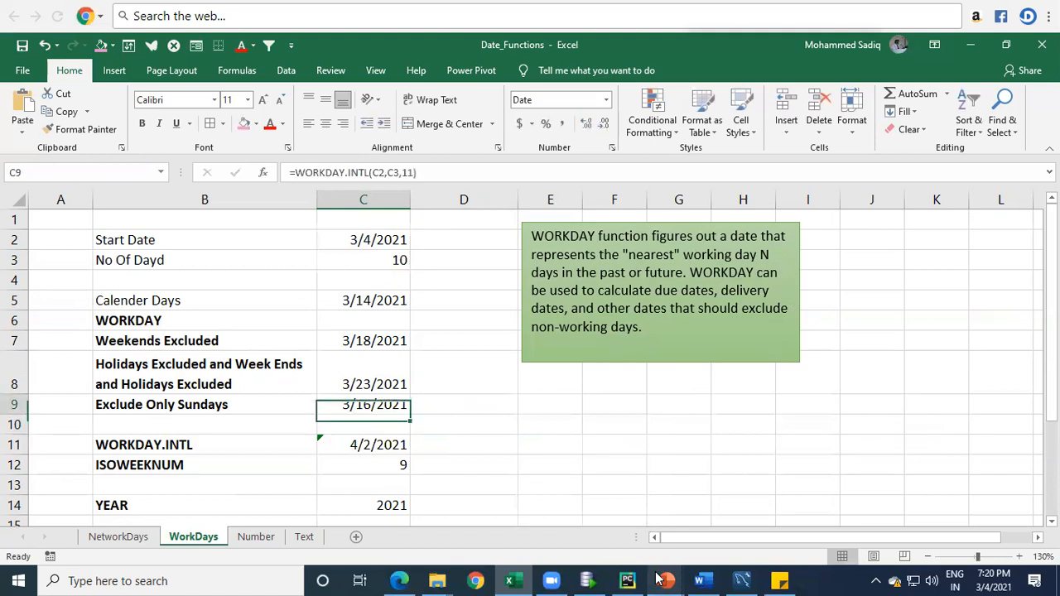
{"action": "left_click", "coordinate": [352, 340]}
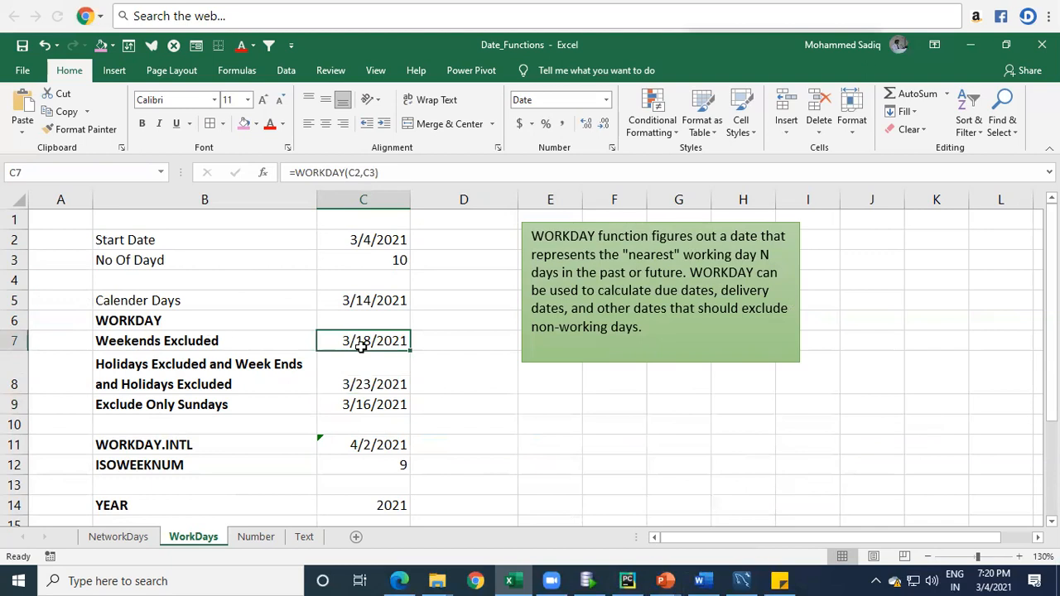
{"action": "left_click", "coordinate": [371, 404]}
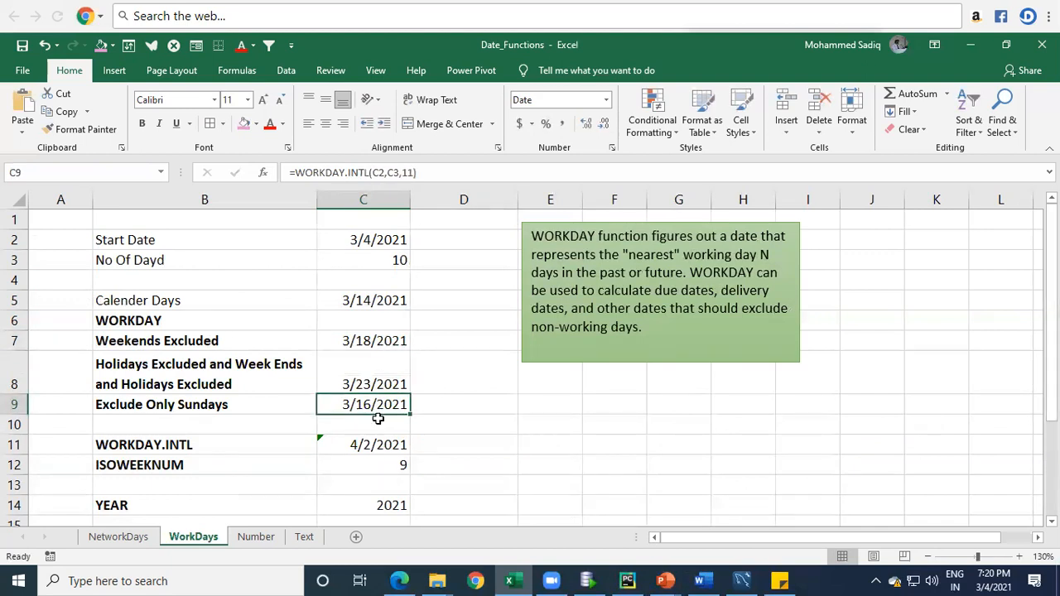
Step: Insert a blank row at row 10, directly below the Exclude Only Sundays row
{"action": "left_click", "coordinate": [15, 424]}
{"action": "right_click", "coordinate": [17, 426]}
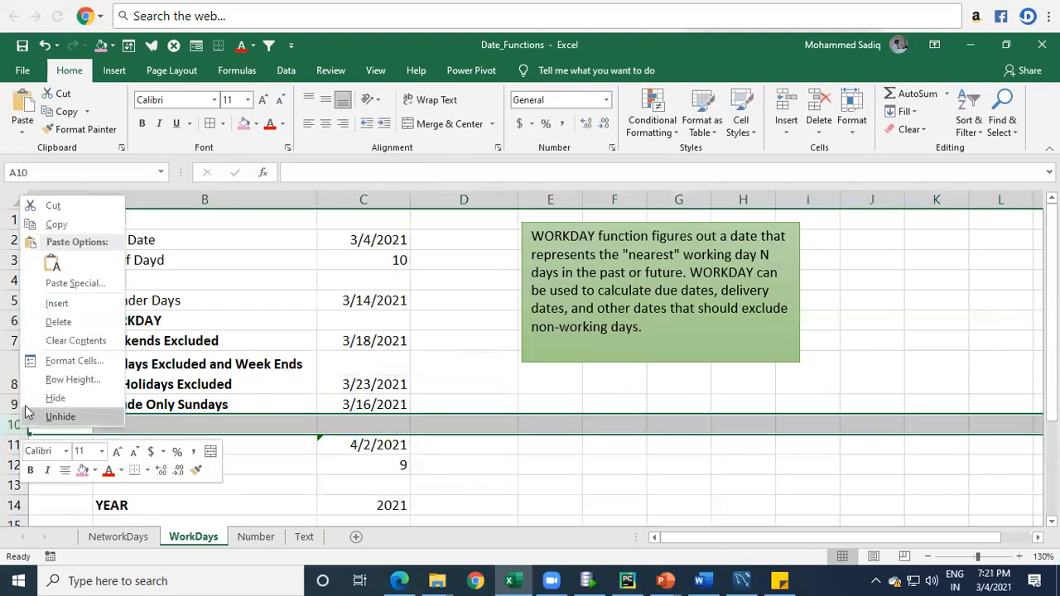
{"action": "left_click", "coordinate": [58, 304]}
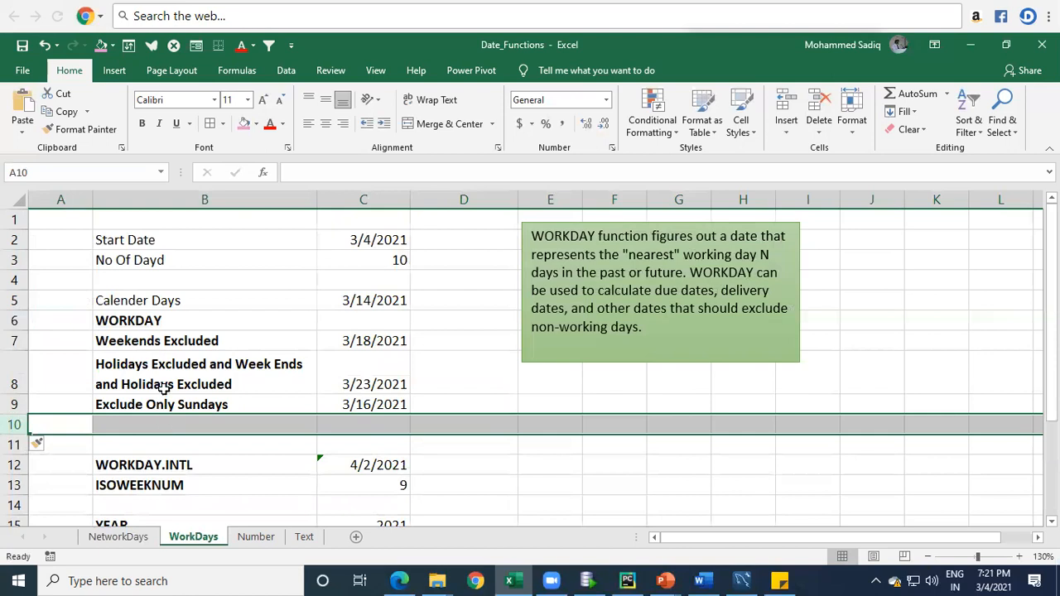
{"action": "left_click", "coordinate": [213, 404]}
{"action": "left_click", "coordinate": [189, 426]}
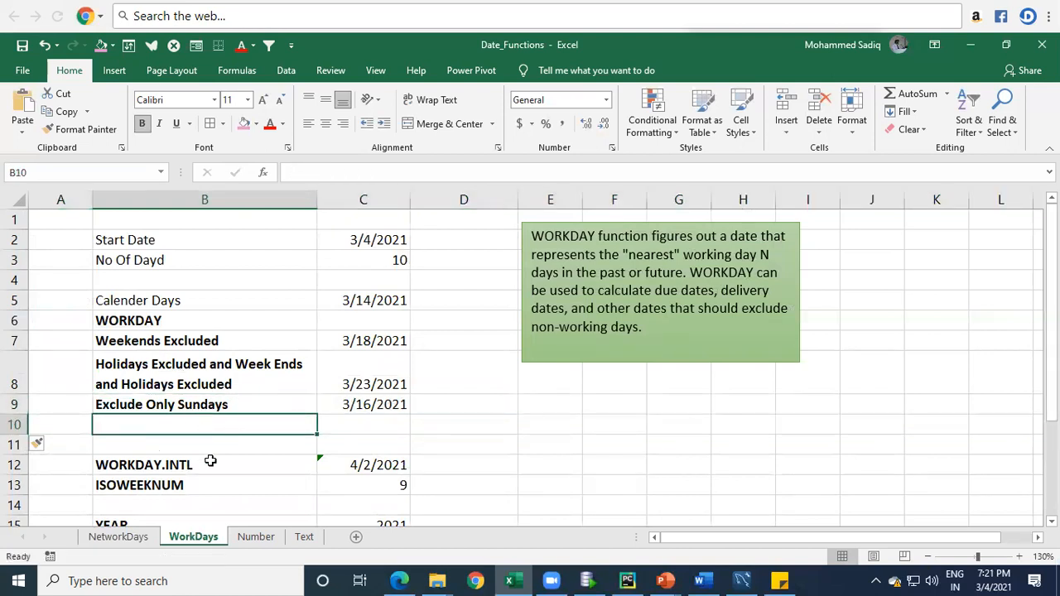
Step: Copy the B9 label into B10 and extend it to read "Exclude Only Sundays and Holidays"
{"action": "left_click", "coordinate": [179, 405]}
{"action": "key", "text": "ctrl+c"}
{"action": "left_click", "coordinate": [183, 424]}
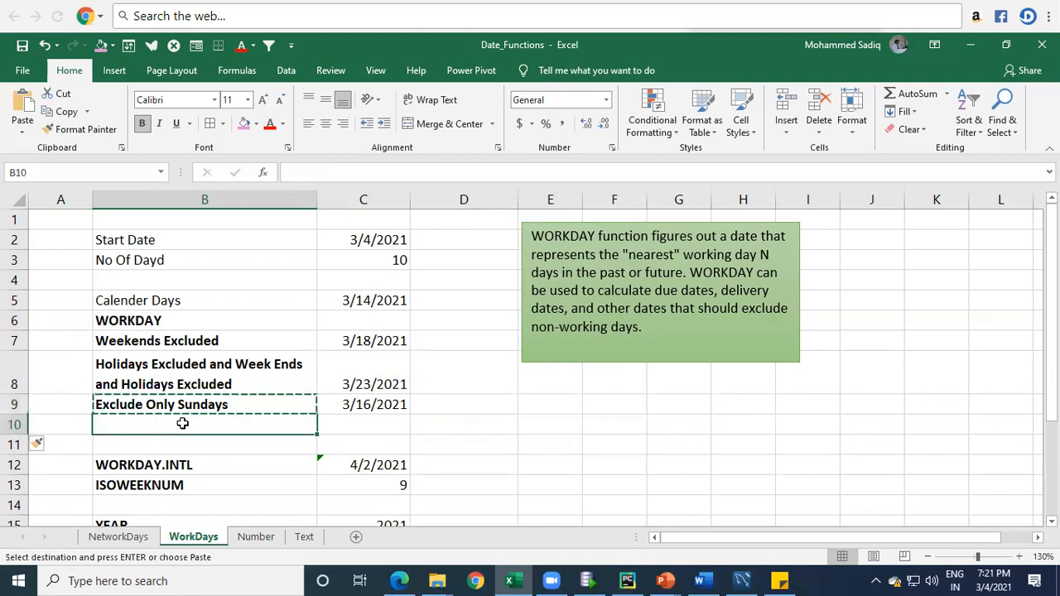
{"action": "key", "text": "Return"}
{"action": "key", "text": "F2"}
{"action": "type", "text": "and Holidays"}
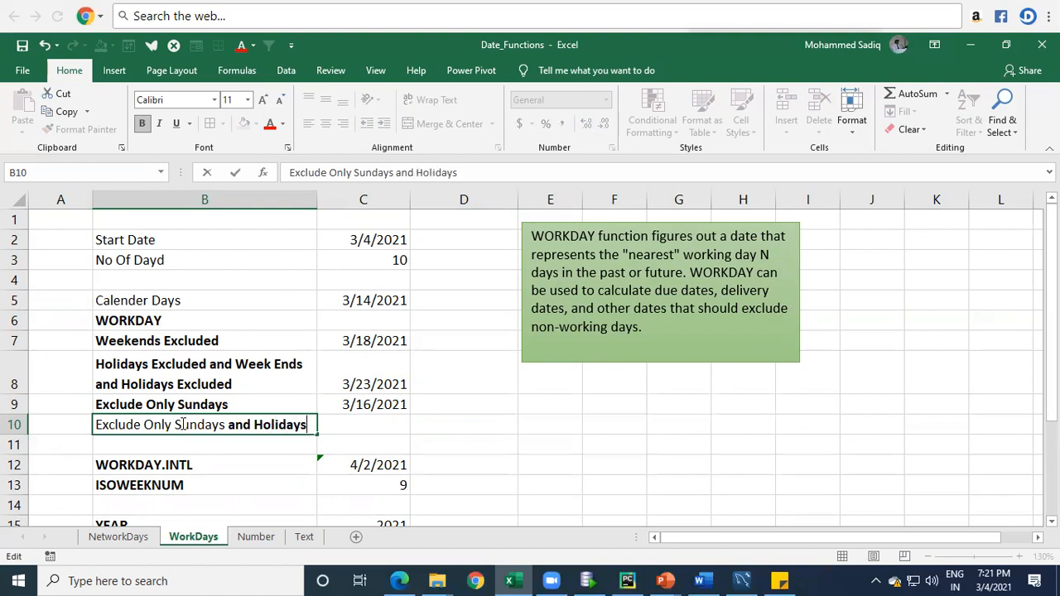
{"action": "key", "text": "Return"}
{"action": "key", "text": "Up"}
Step: Try reusing the C9 formula in C10 by copying it down, and check its cell references
{"action": "left_click", "coordinate": [366, 424]}
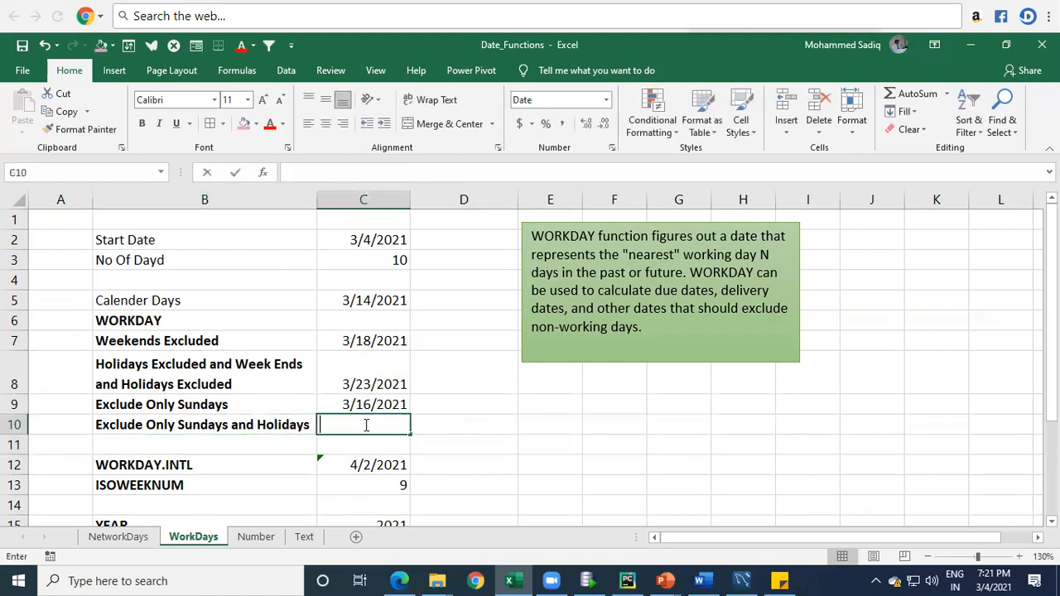
{"action": "left_click", "coordinate": [375, 404]}
{"action": "key", "text": "ctrl+c"}
{"action": "key", "text": "Down"}
{"action": "key", "text": "Return"}
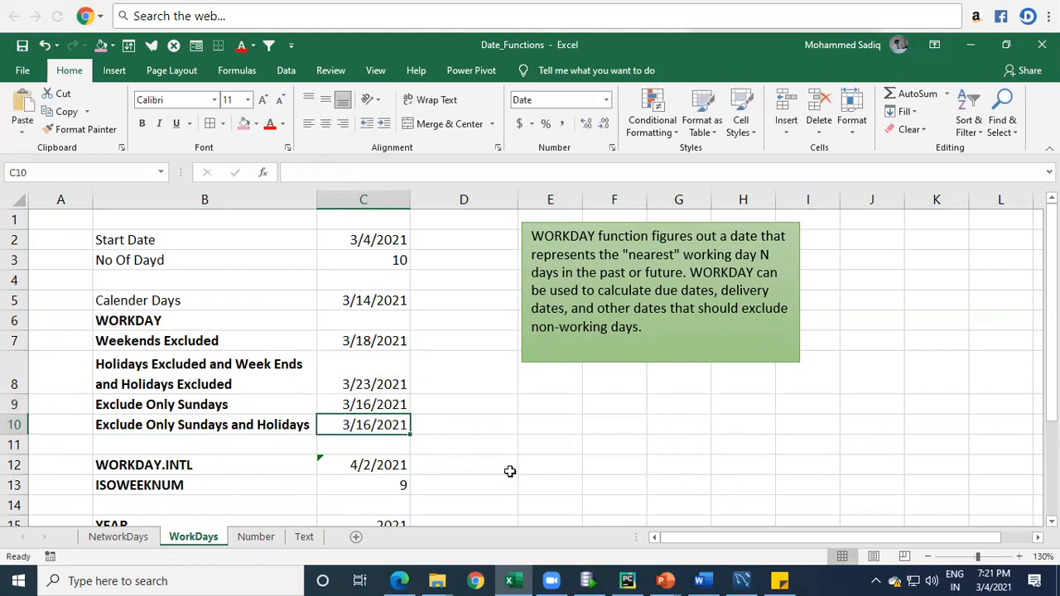
{"action": "key", "text": "F2"}
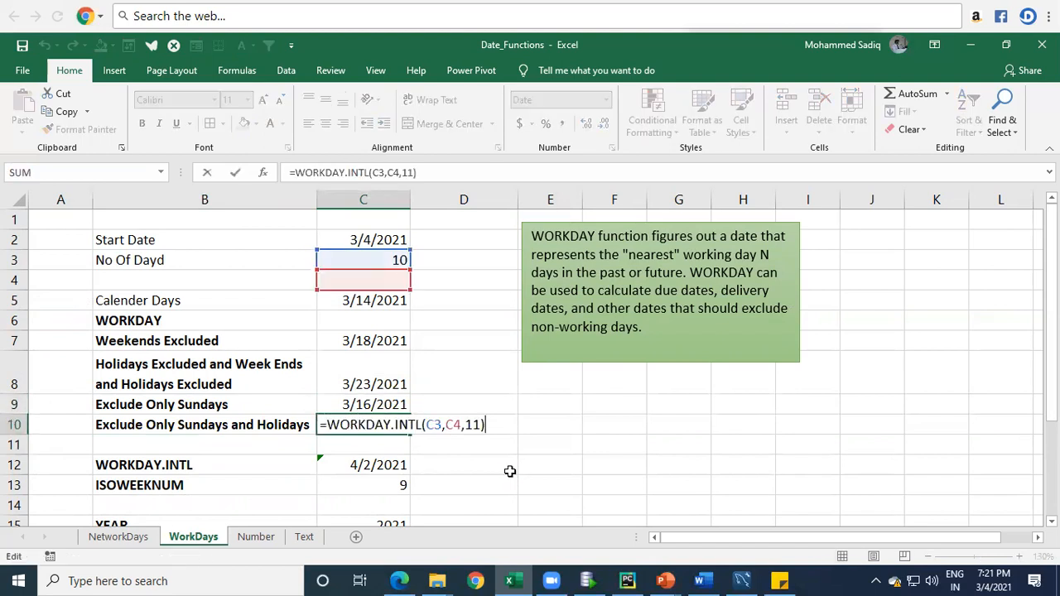
{"action": "key", "text": "Escape"}
Step: Start a WORKDAY.INTL formula in C10 with C2 as the start date and C3 as the number of days
{"action": "type", "text": "="}
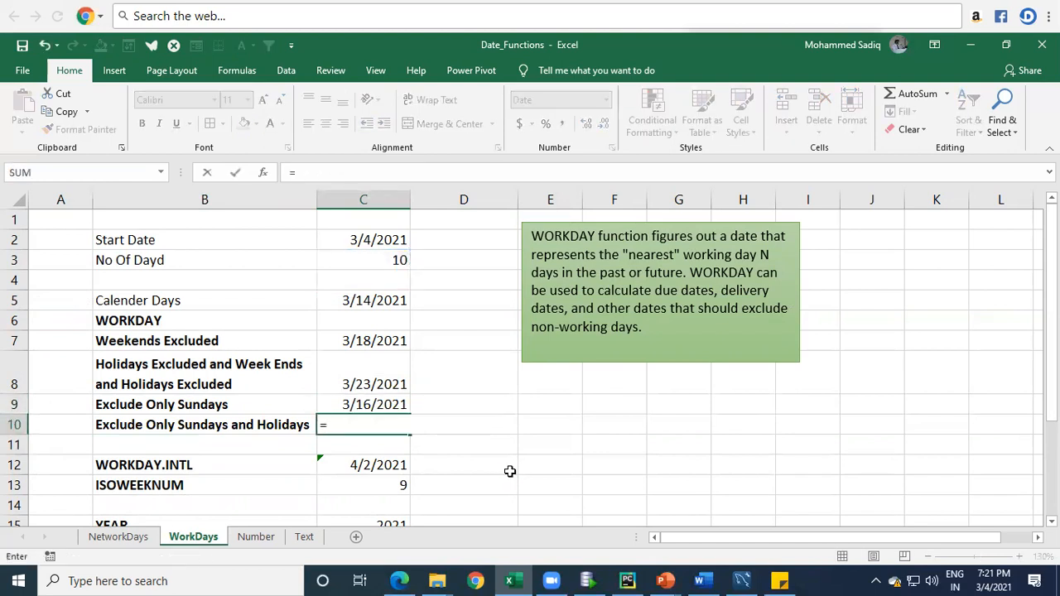
{"action": "type", "text": "wor"}
{"action": "key", "text": "Down"}
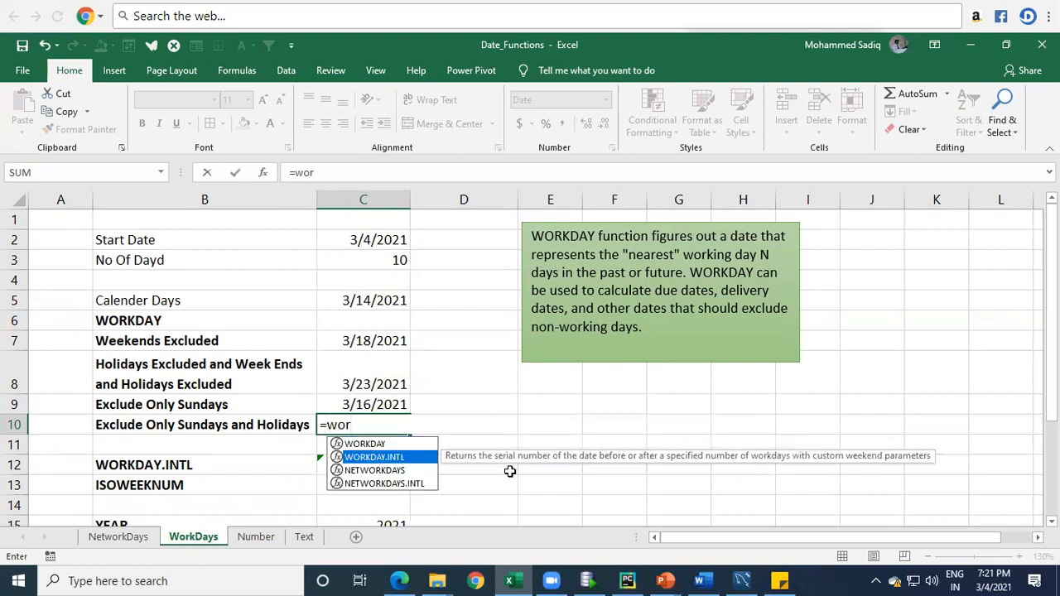
{"action": "key", "text": "Tab"}
{"action": "left_click", "coordinate": [386, 238]}
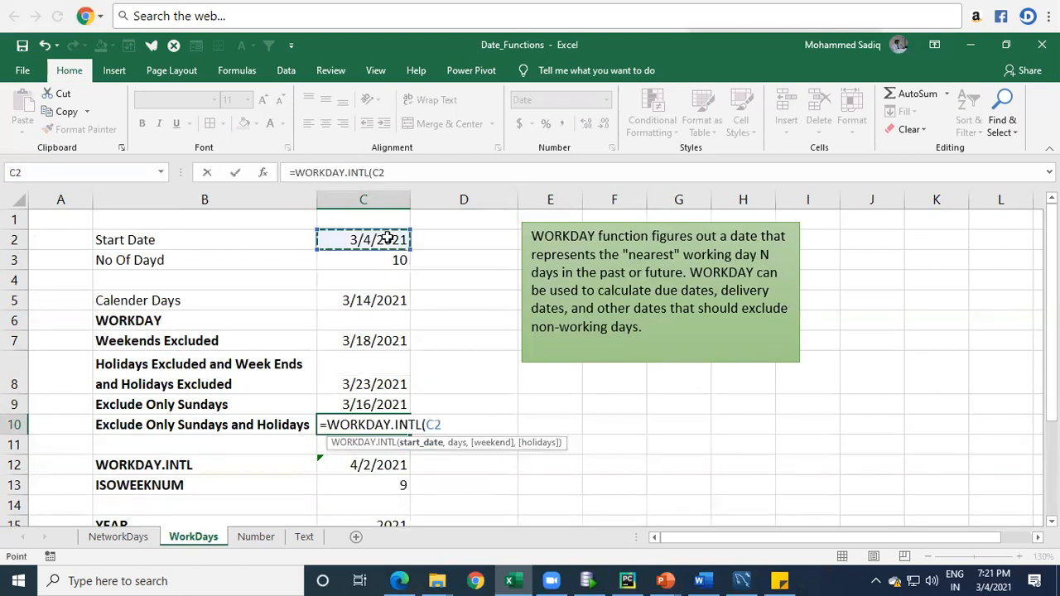
{"action": "type", "text": ","}
{"action": "left_click", "coordinate": [390, 260]}
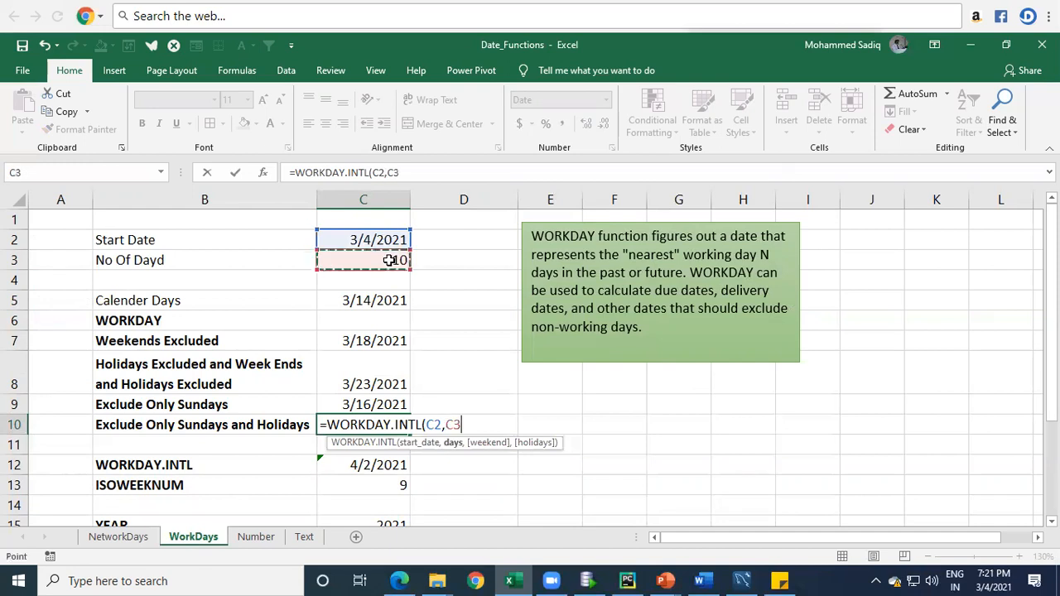
{"action": "type", "text": ","}
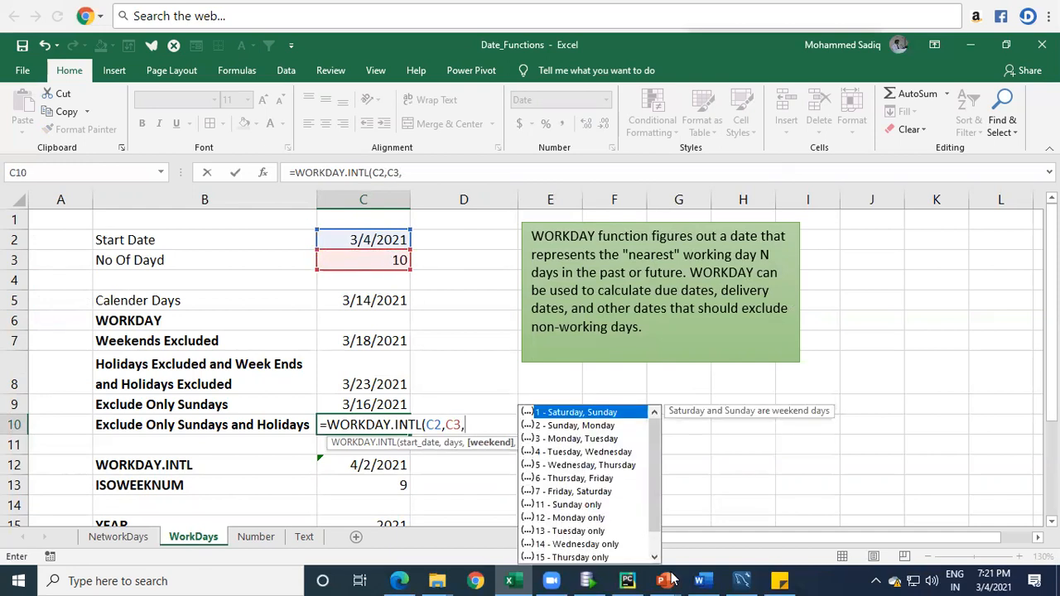
Step: Set the weekend argument to 11 (Sunday only) and add the Holidays range, completing =WORKDAY.INTL(C2,C3,11,Holidays) in C10
{"action": "left_click", "coordinate": [570, 505]}
{"action": "double_click", "coordinate": [570, 505]}
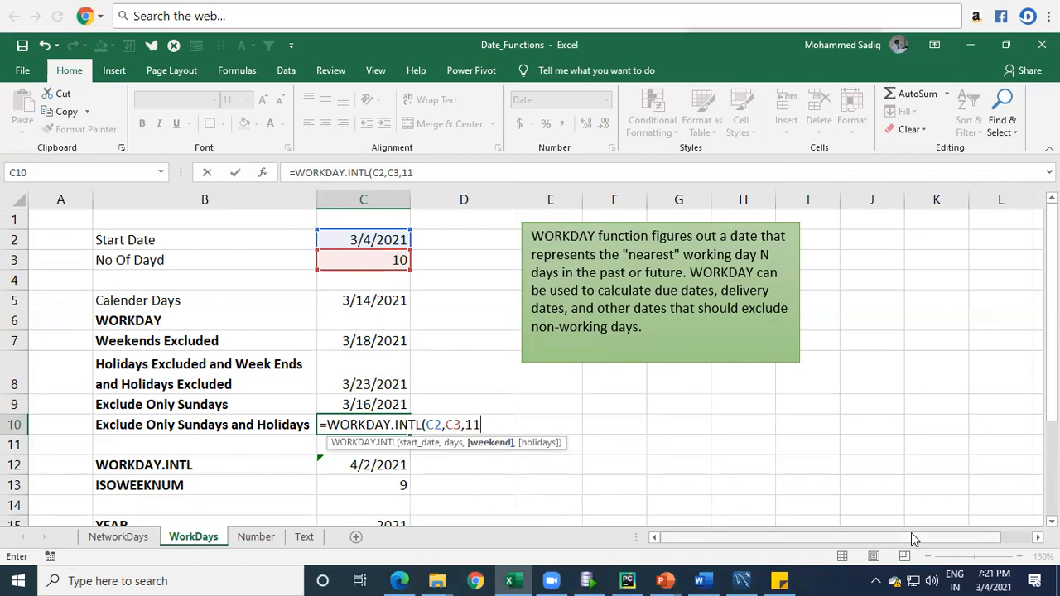
{"action": "type", "text": ","}
{"action": "type", "text": "Holidays"}
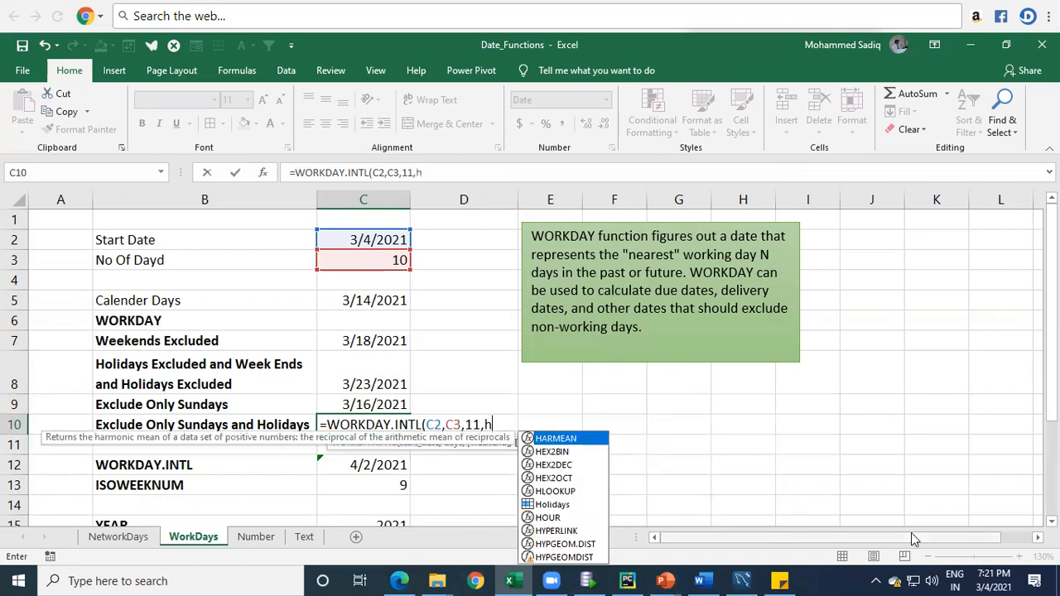
{"action": "type", "text": ")"}
{"action": "key", "text": "Return"}
{"action": "key", "text": "Up"}
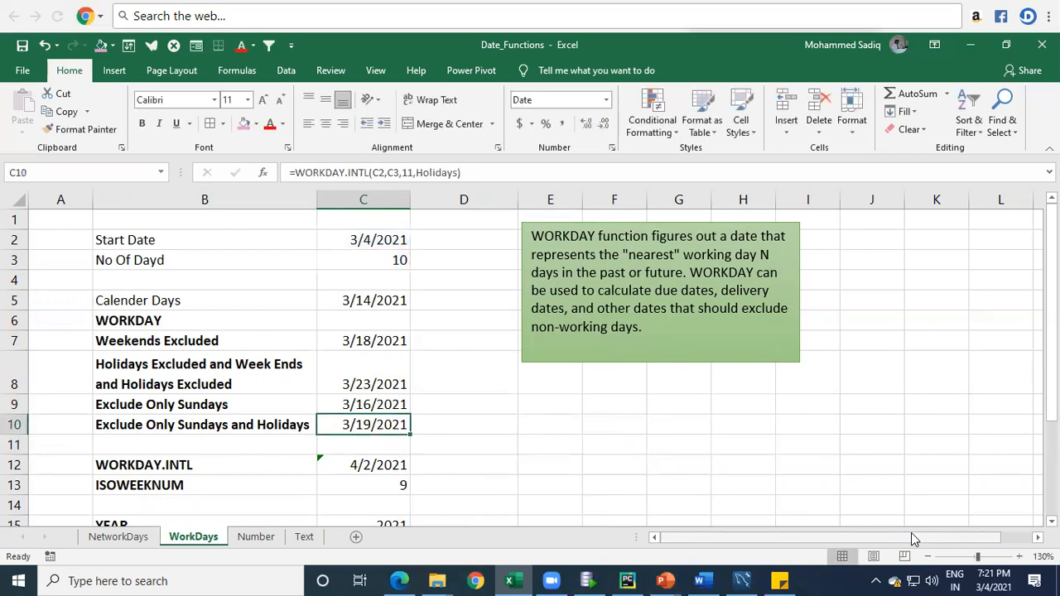
Step: Compare the two Sunday-only dates in C9:C10 with the weekend-based dates in C7 and C8, marking them with blue arrows
{"action": "key", "text": "Up"}
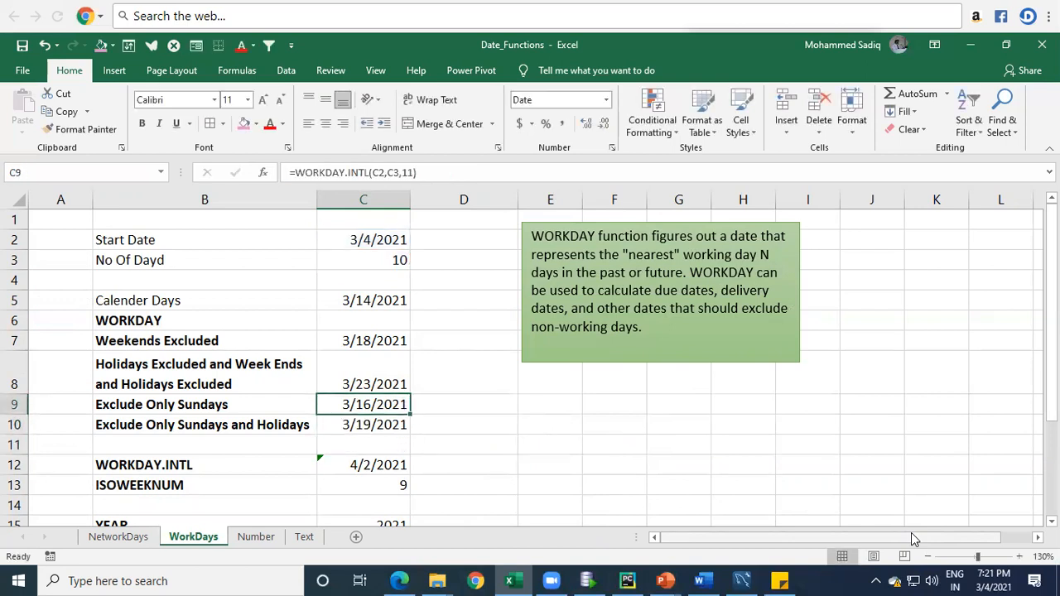
{"action": "key", "text": "shift+Down"}
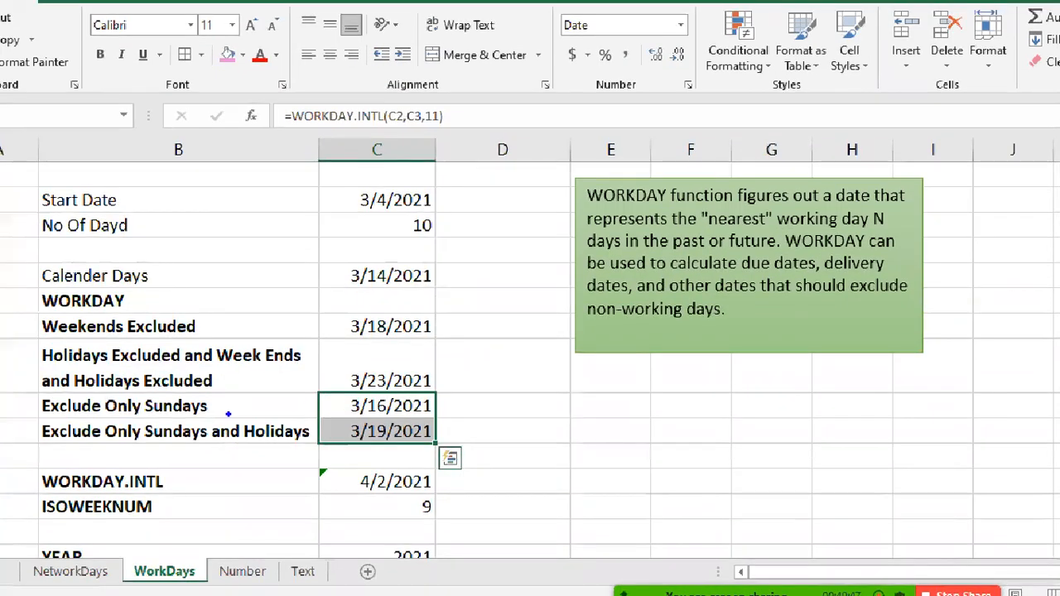
{"action": "left_click_drag", "start_coordinate": [284, 408], "coordinate": [237, 408]}
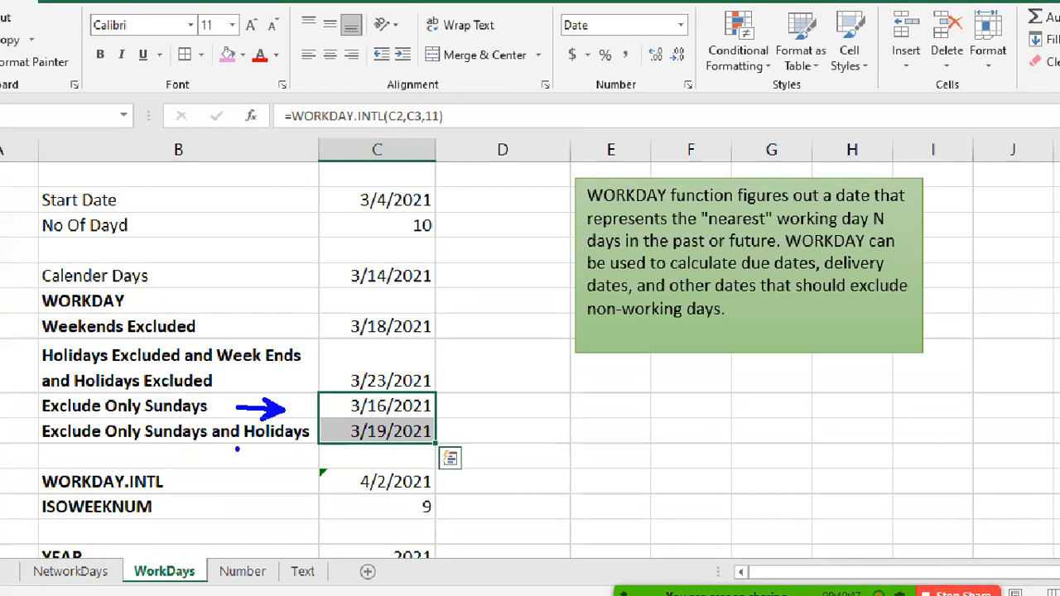
{"action": "left_click_drag", "start_coordinate": [348, 432], "coordinate": [323, 432]}
{"action": "mouse_move", "coordinate": [328, 313]}
{"action": "left_mouse_down"}
{"action": "mouse_move", "coordinate": [330, 336]}
{"action": "mouse_move", "coordinate": [343, 326]}
{"action": "left_mouse_up"}
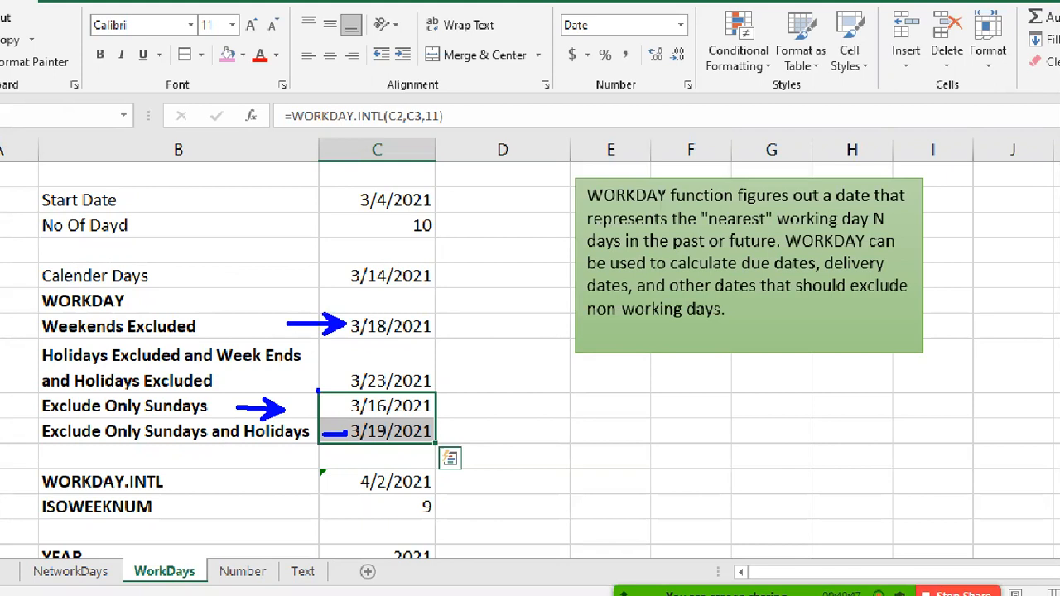
{"action": "left_click_drag", "start_coordinate": [328, 374], "coordinate": [329, 395]}
{"action": "left_click_drag", "start_coordinate": [261, 384], "coordinate": [336, 383]}
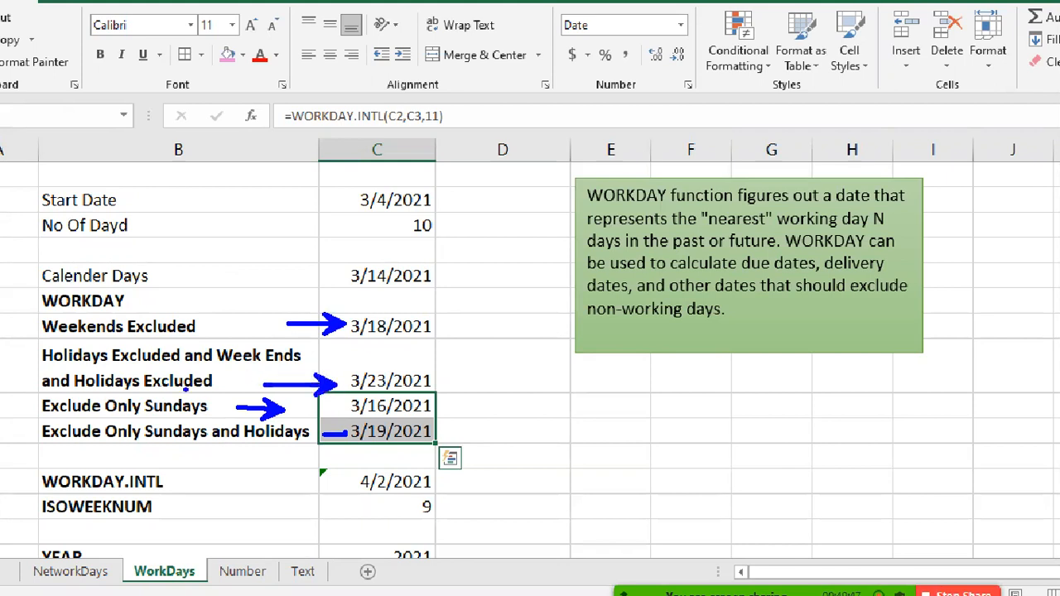
{"action": "left_click_drag", "start_coordinate": [93, 384], "coordinate": [121, 384]}
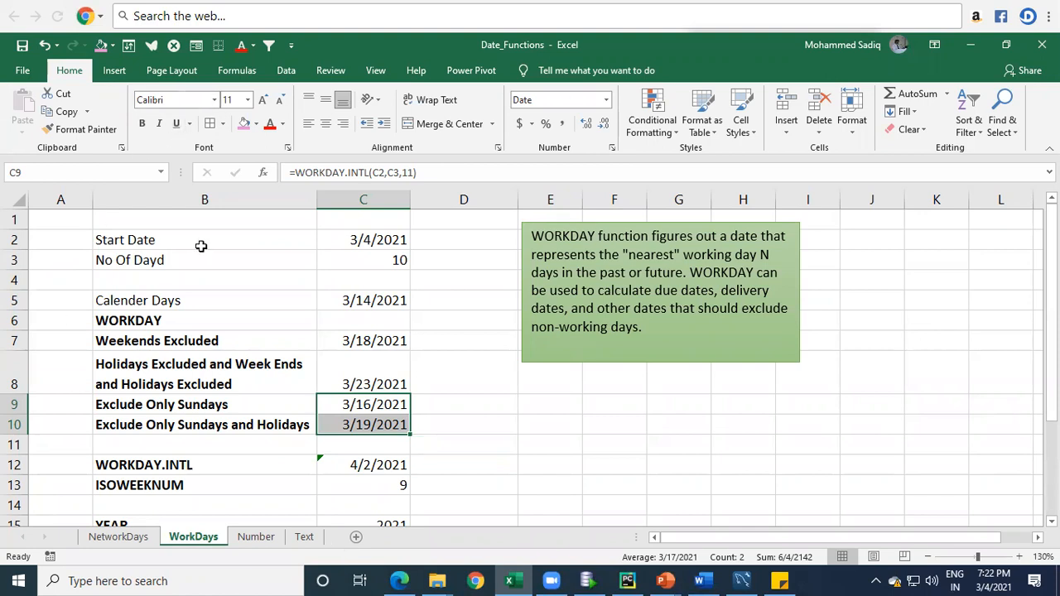
Step: Correct the label in B3 to read "No Of Days"
{"action": "left_click", "coordinate": [175, 259]}
{"action": "double_click", "coordinate": [174, 260]}
{"action": "key", "text": "BackSpace"}
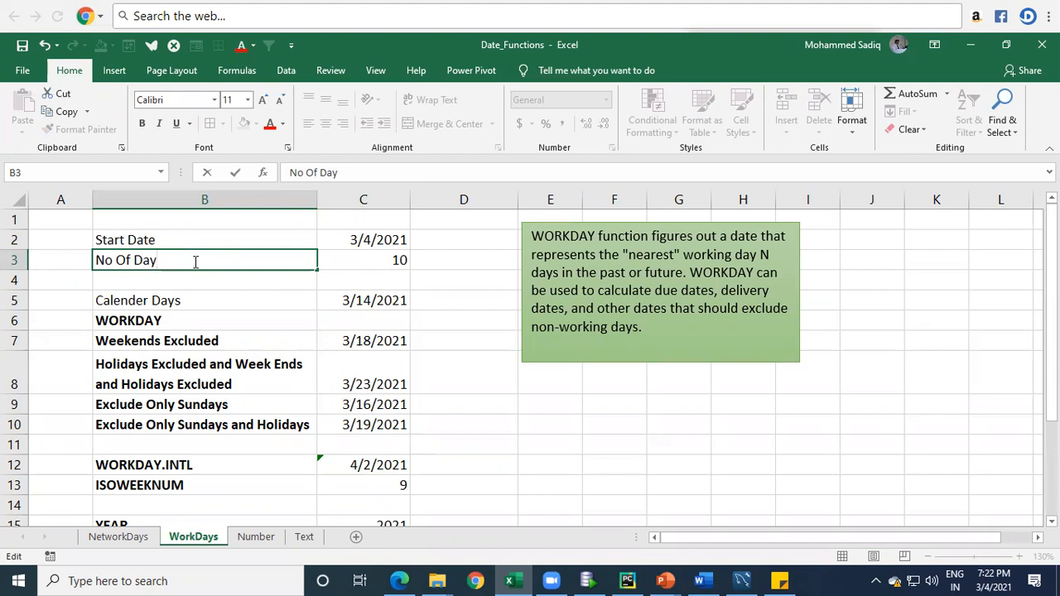
{"action": "type", "text": "s"}
{"action": "key", "text": "Return"}
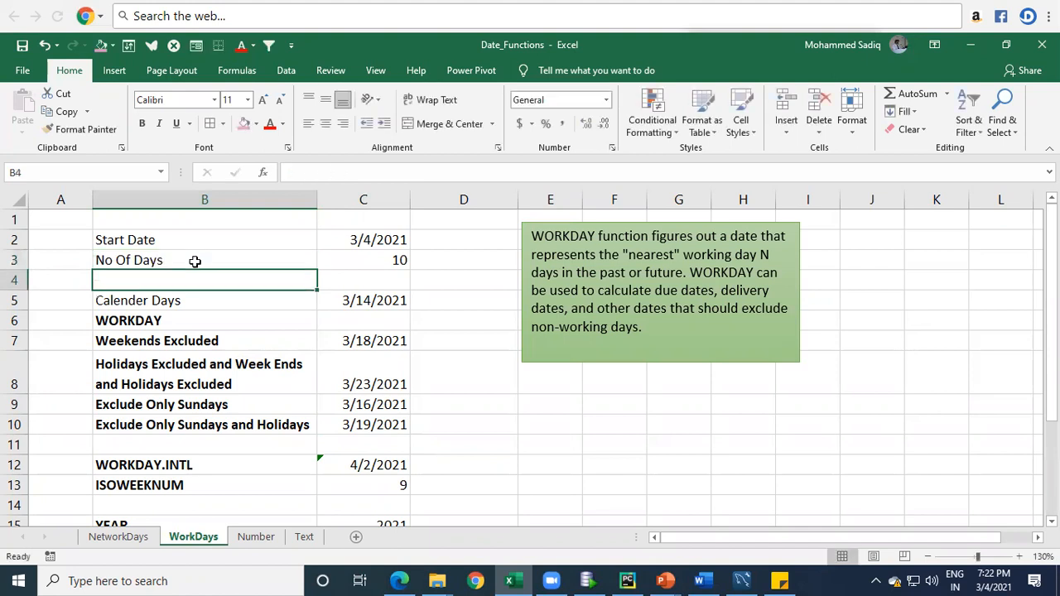
Step: Review the number of days in C3 and the WORKDAY formulas in C7 and C8
{"action": "key", "text": "Up"}
{"action": "key", "text": "Right"}
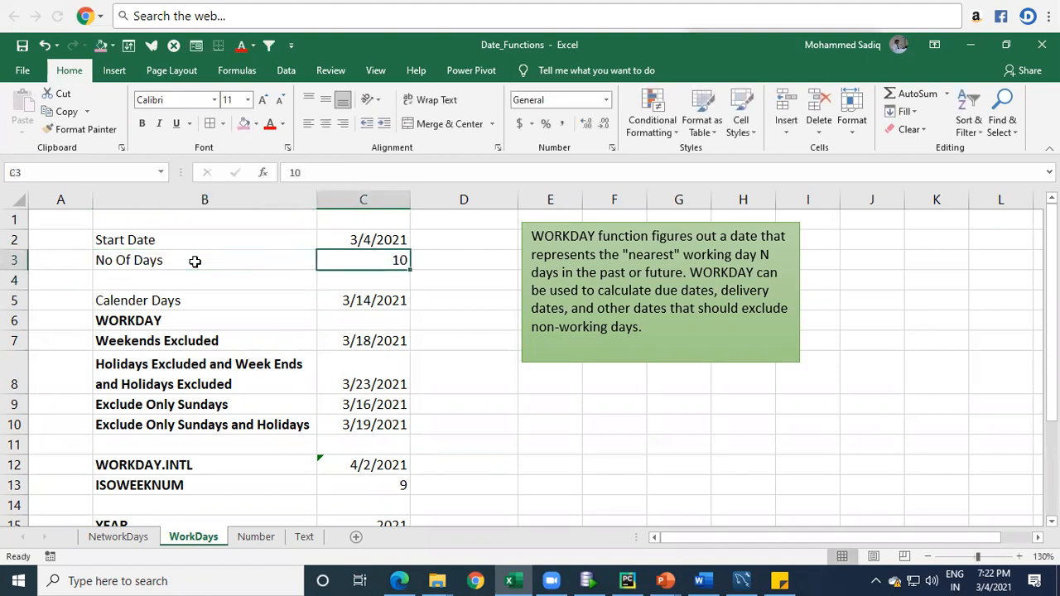
{"action": "key", "text": "Down"}
{"action": "key", "text": "Down"}
{"action": "key", "text": "Down"}
{"action": "key", "text": "Down"}
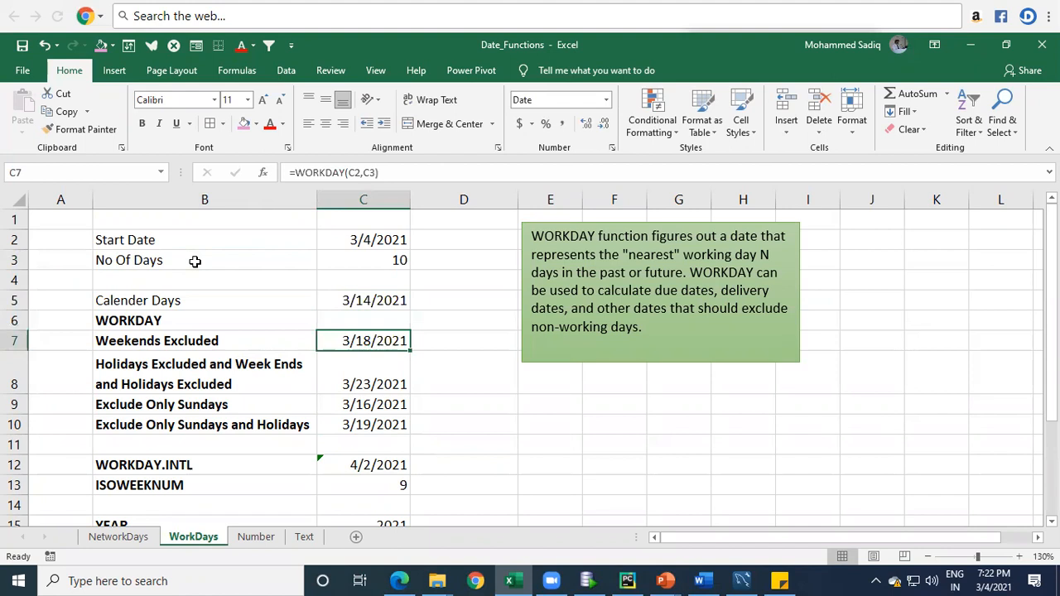
{"action": "key", "text": "Down"}
{"action": "key", "text": "Down"}
{"action": "key", "text": "Up"}
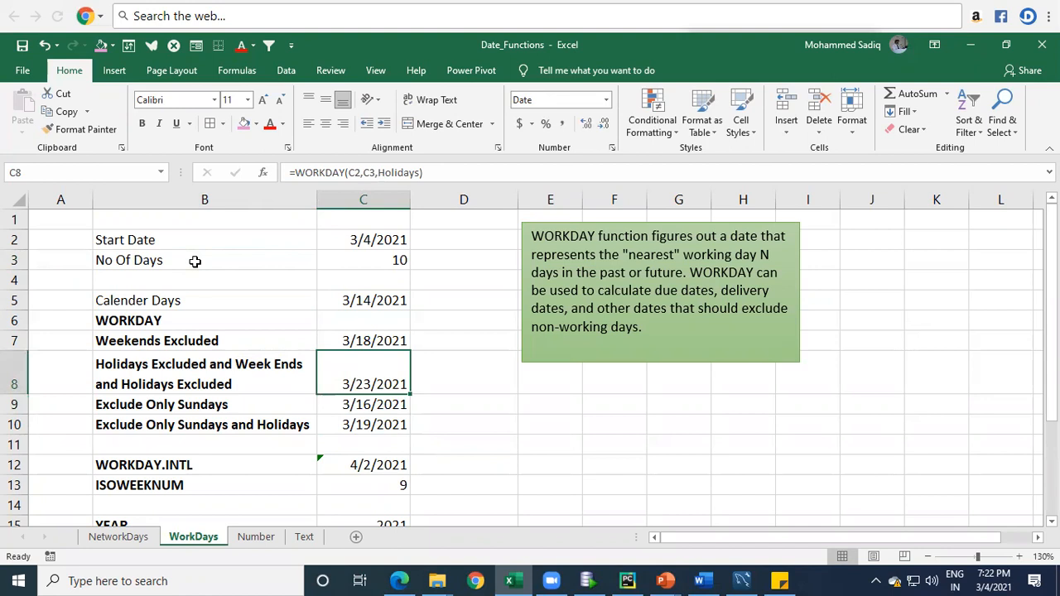
Step: Review the labels and results of the Exclude Only Sundays and Exclude Only Sundays and Holidays rows
{"action": "key", "text": "Down"}
{"action": "key", "text": "Left"}
{"action": "key", "text": "Right"}
{"action": "key", "text": "Down"}
{"action": "key", "text": "Up"}
{"action": "key", "text": "Left"}
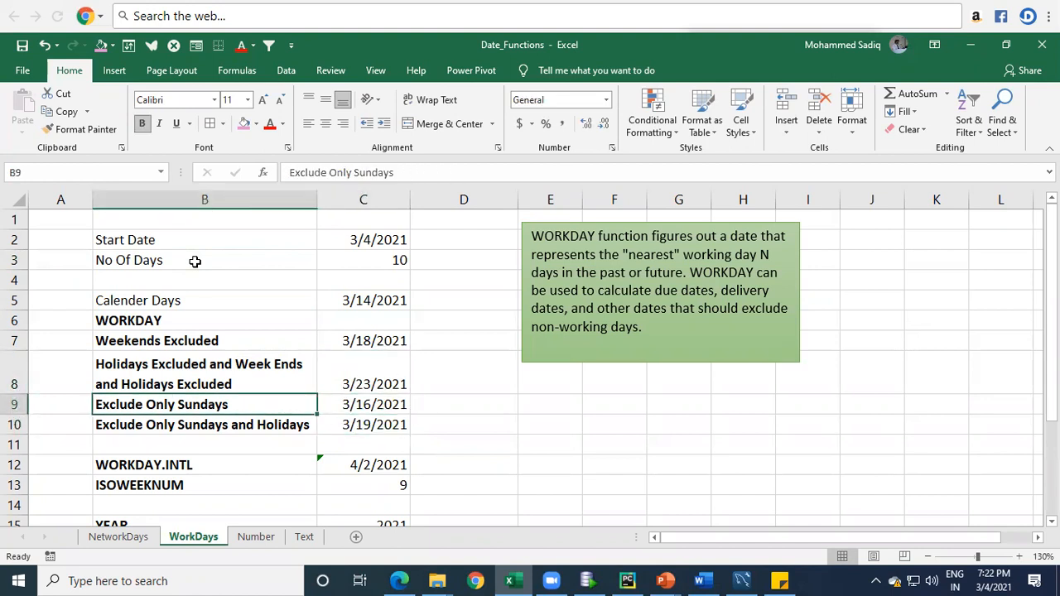
{"action": "key", "text": "Down"}
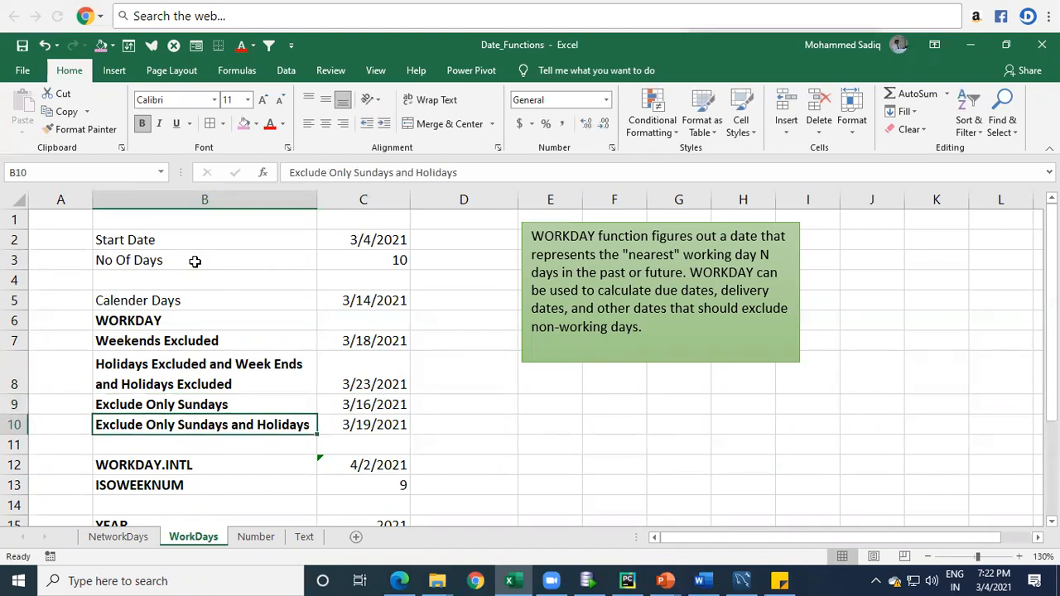
{"action": "key", "text": "shift+Right"}
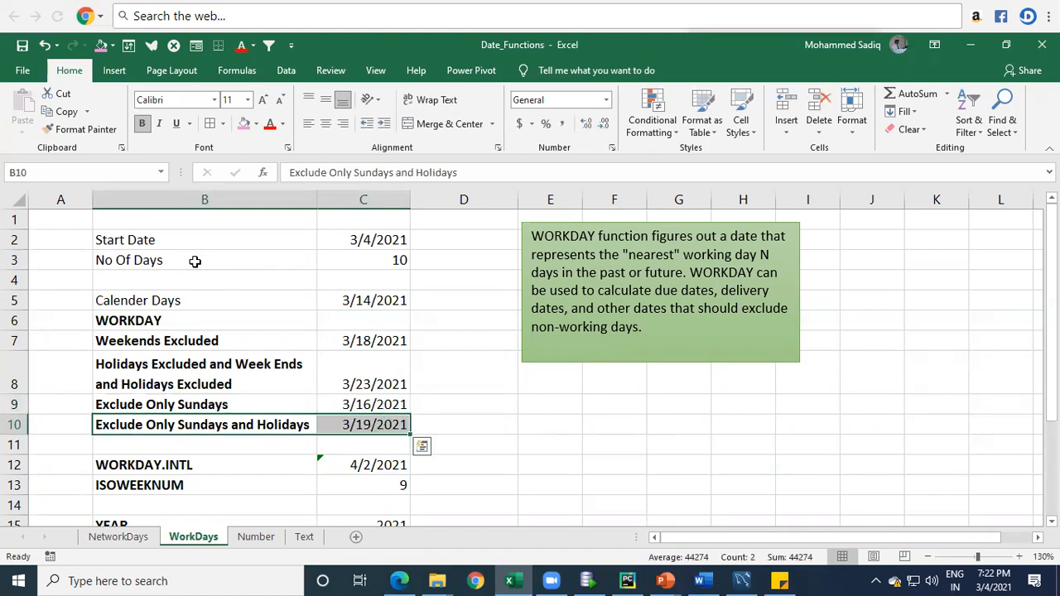
{"action": "key", "text": "Down"}
{"action": "key", "text": "Up"}
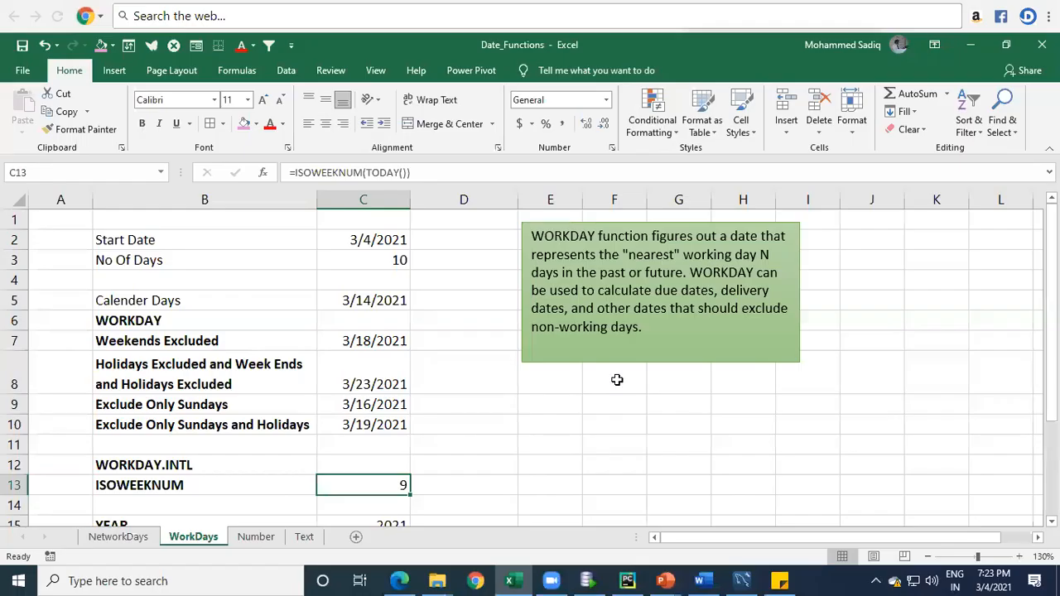
Step: Clear the existing formula from cell C13, beside the ISOWEEKNUM label
{"action": "left_click", "coordinate": [145, 487]}
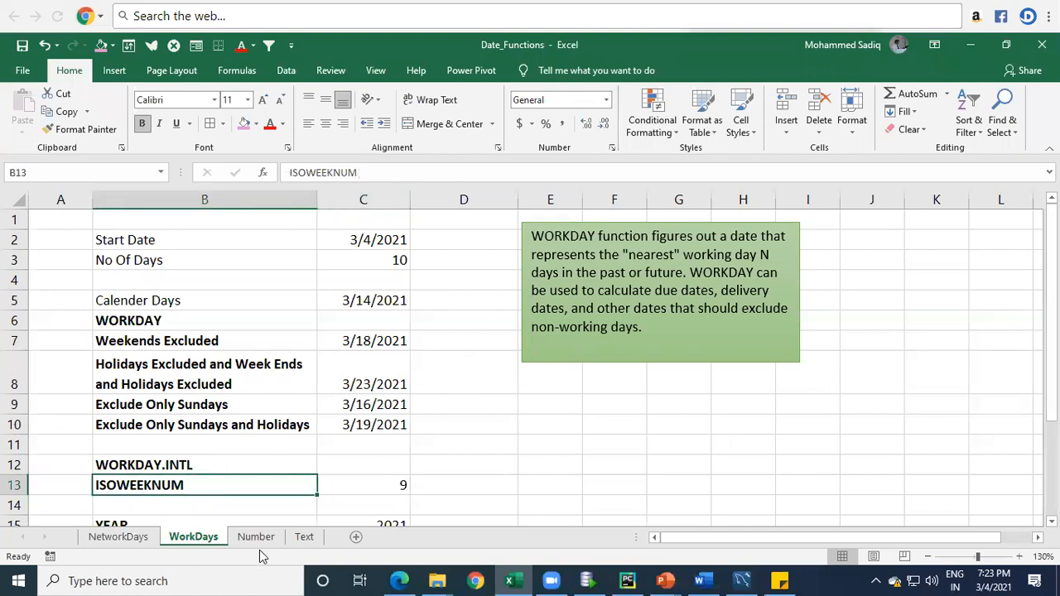
{"action": "key", "text": "Right"}
{"action": "key", "text": "Delete"}
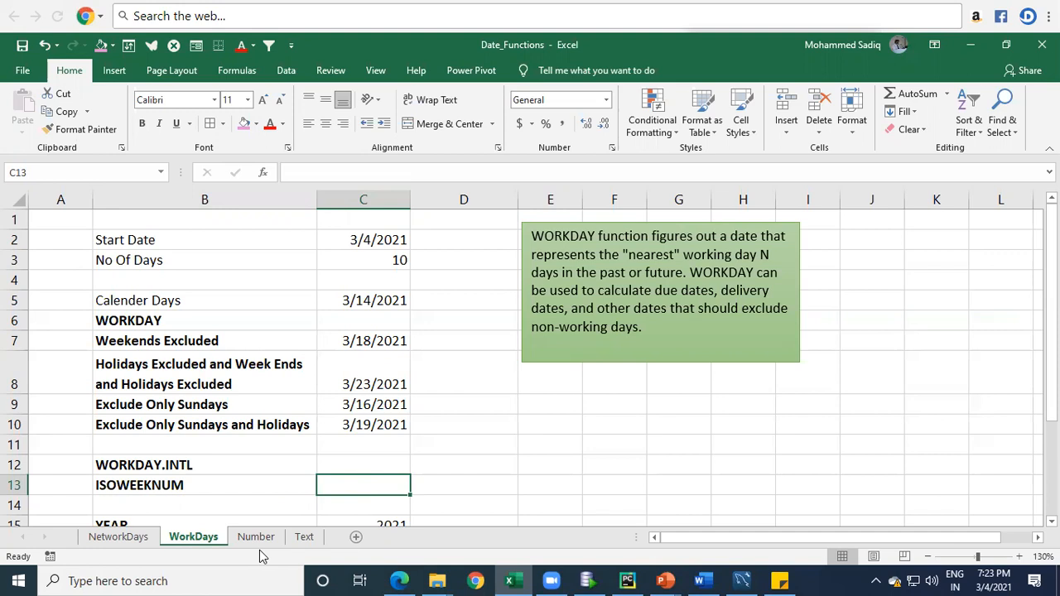
Step: Enter the formula =ISOWEEKNUM(C2) in cell C13 to get the ISO week number of the start date
{"action": "type", "text": "="}
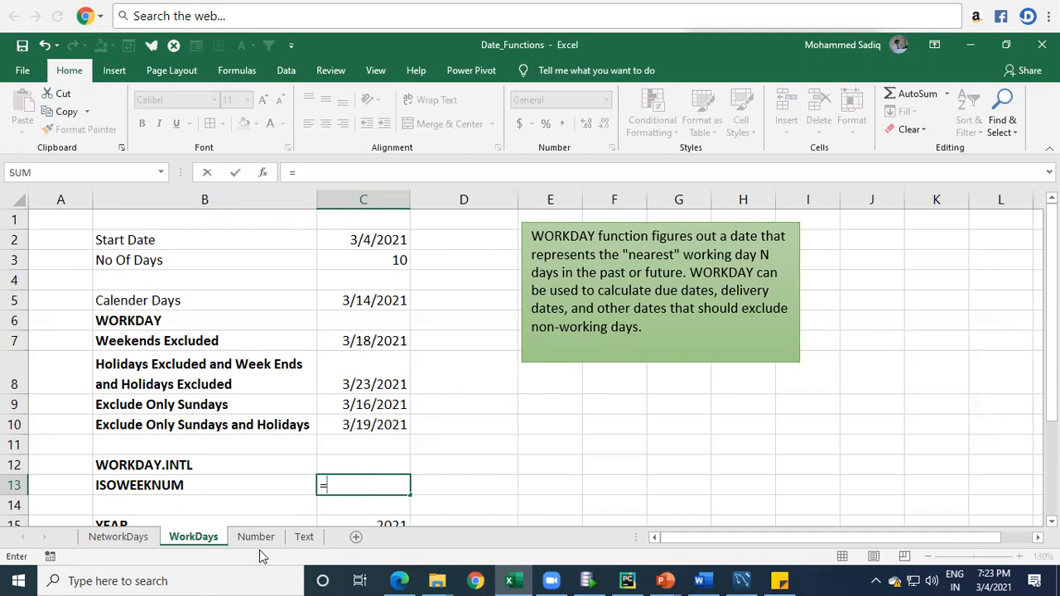
{"action": "type", "text": "isis"}
{"action": "key", "text": "BackSpace"}
{"action": "key", "text": "BackSpace"}
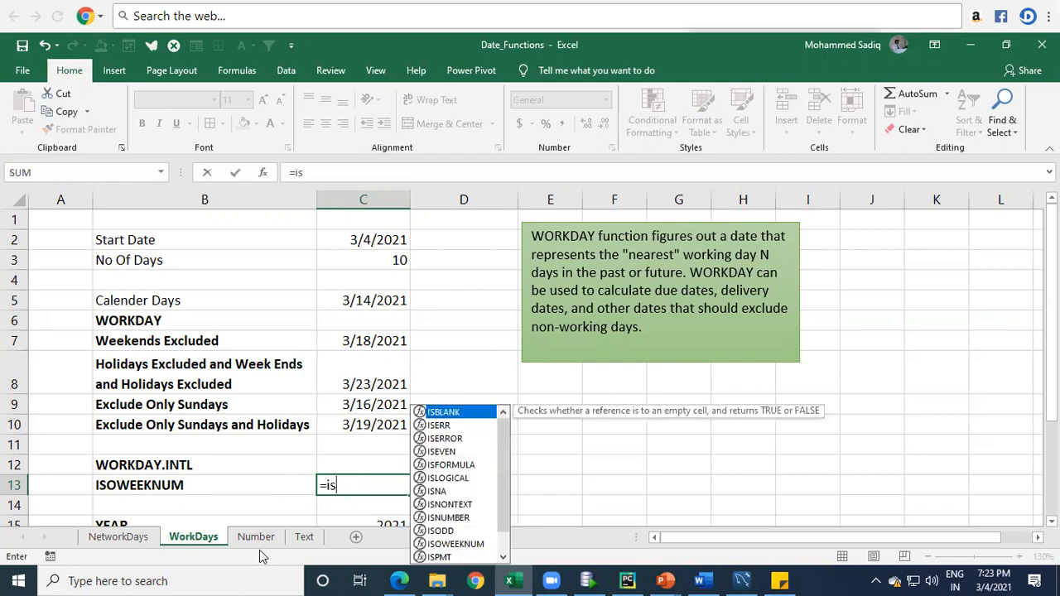
{"action": "type", "text": "o"}
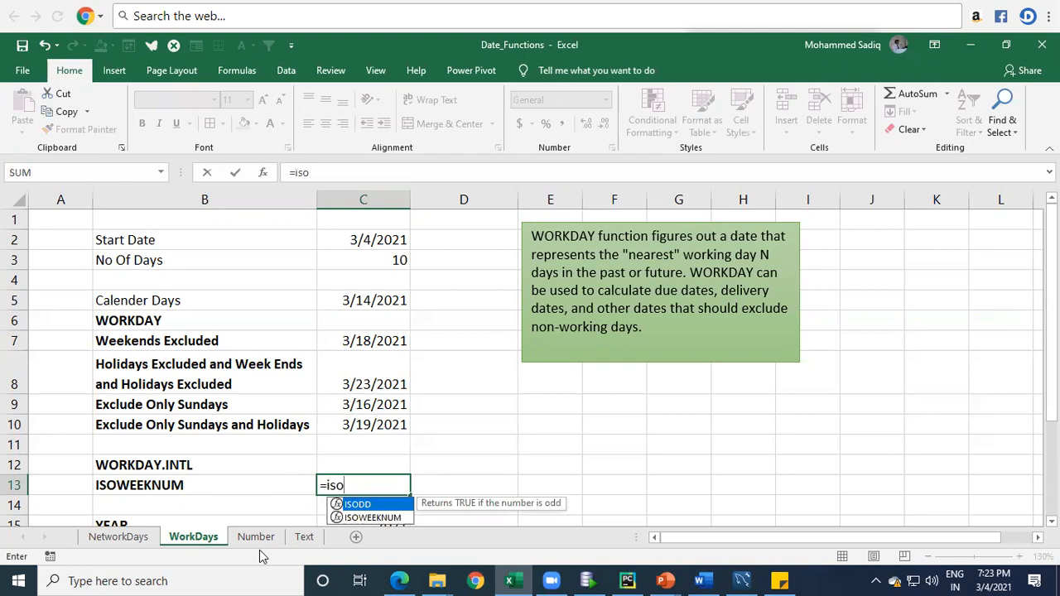
{"action": "key", "text": "Down"}
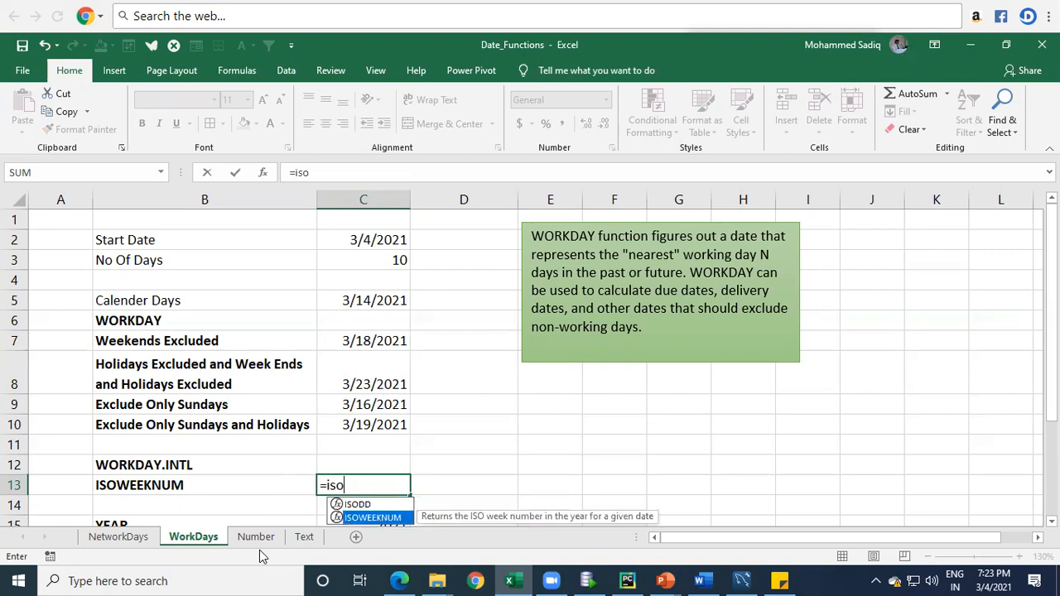
{"action": "key", "text": "Tab"}
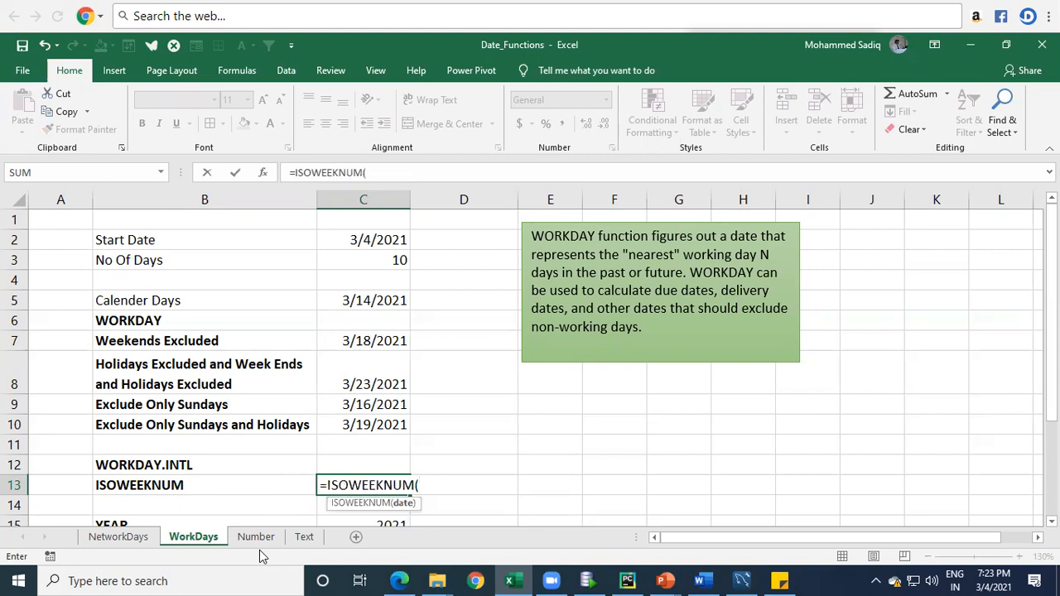
{"action": "type", "text": "tp"}
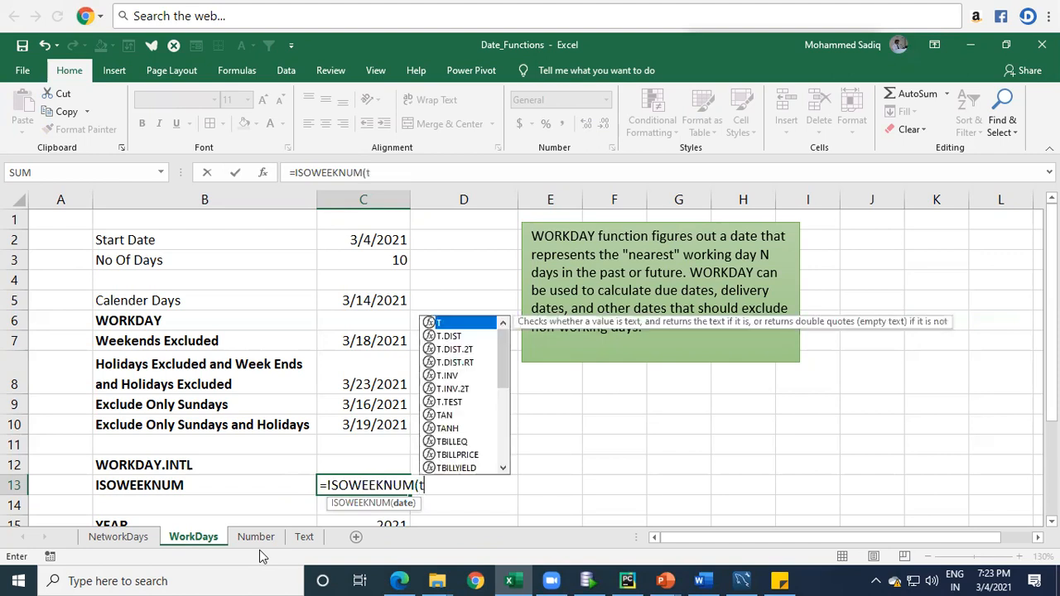
{"action": "key", "text": "BackSpace"}
{"action": "key", "text": "BackSpace"}
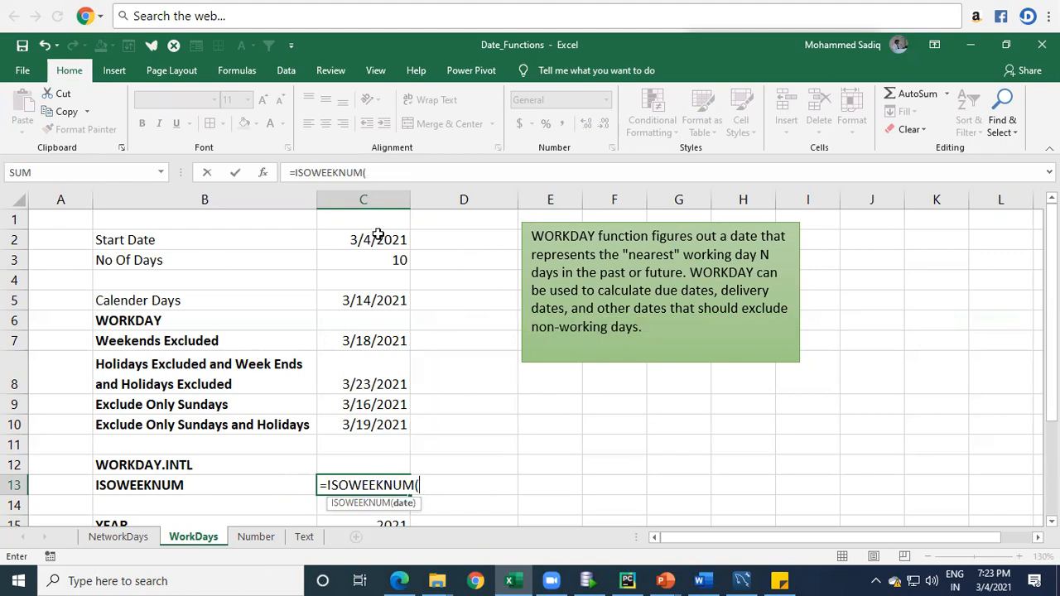
{"action": "left_click", "coordinate": [374, 238]}
{"action": "type", "text": ")"}
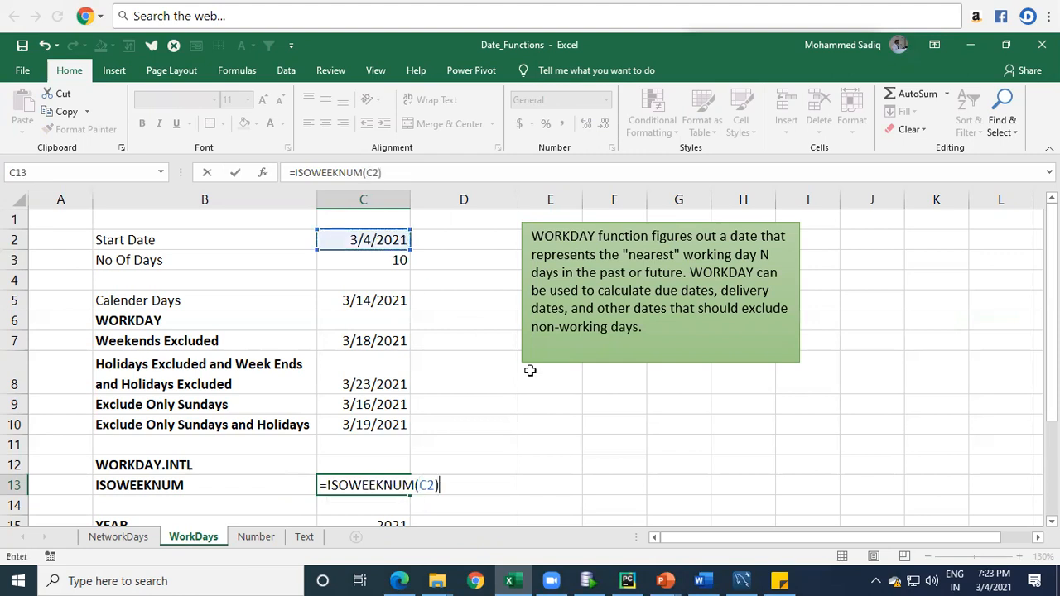
{"action": "key", "text": "Return"}
{"action": "key", "text": "Up"}
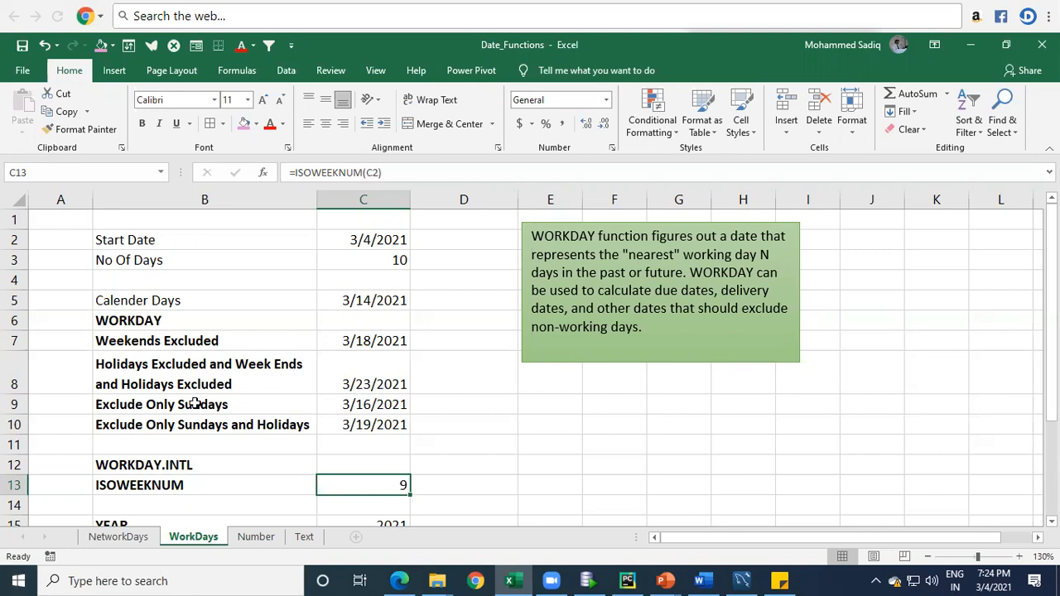
{"action": "left_click", "coordinate": [372, 467]}
{"action": "left_click", "coordinate": [372, 487]}
{"action": "left_click", "coordinate": [471, 336]}
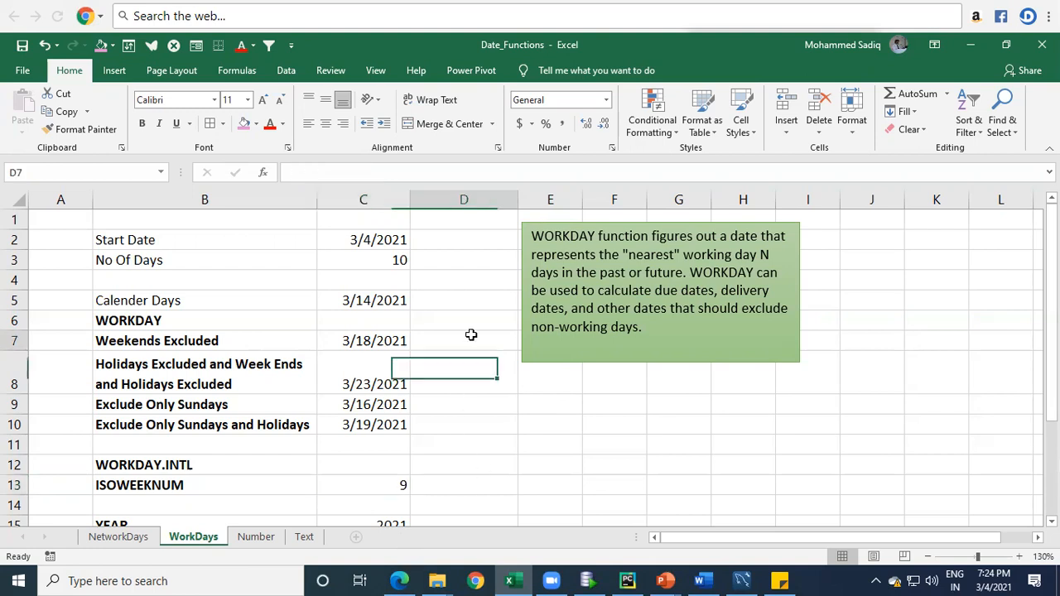
{"action": "left_click", "coordinate": [892, 275]}
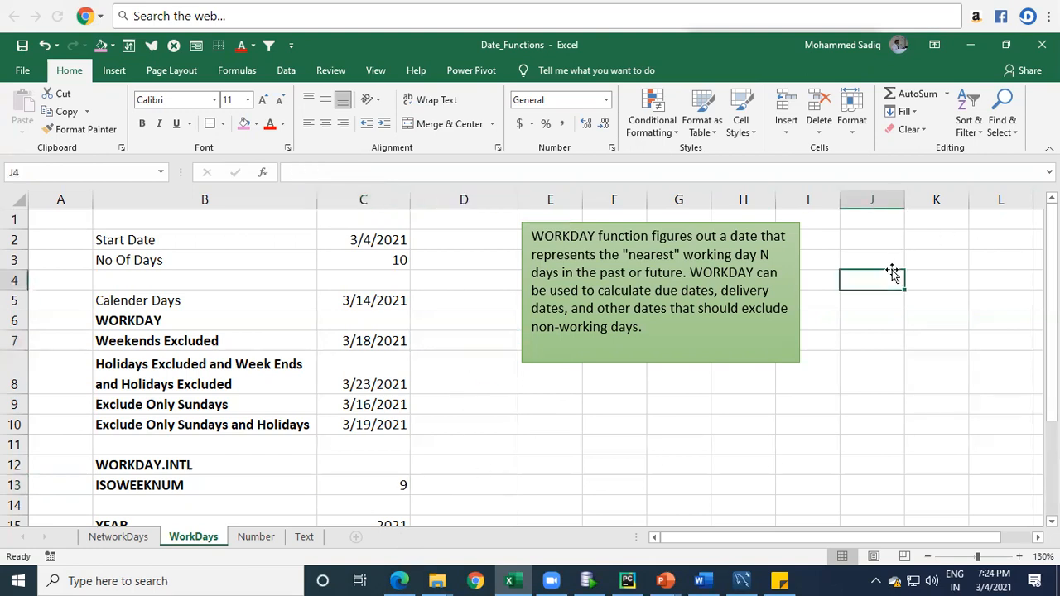